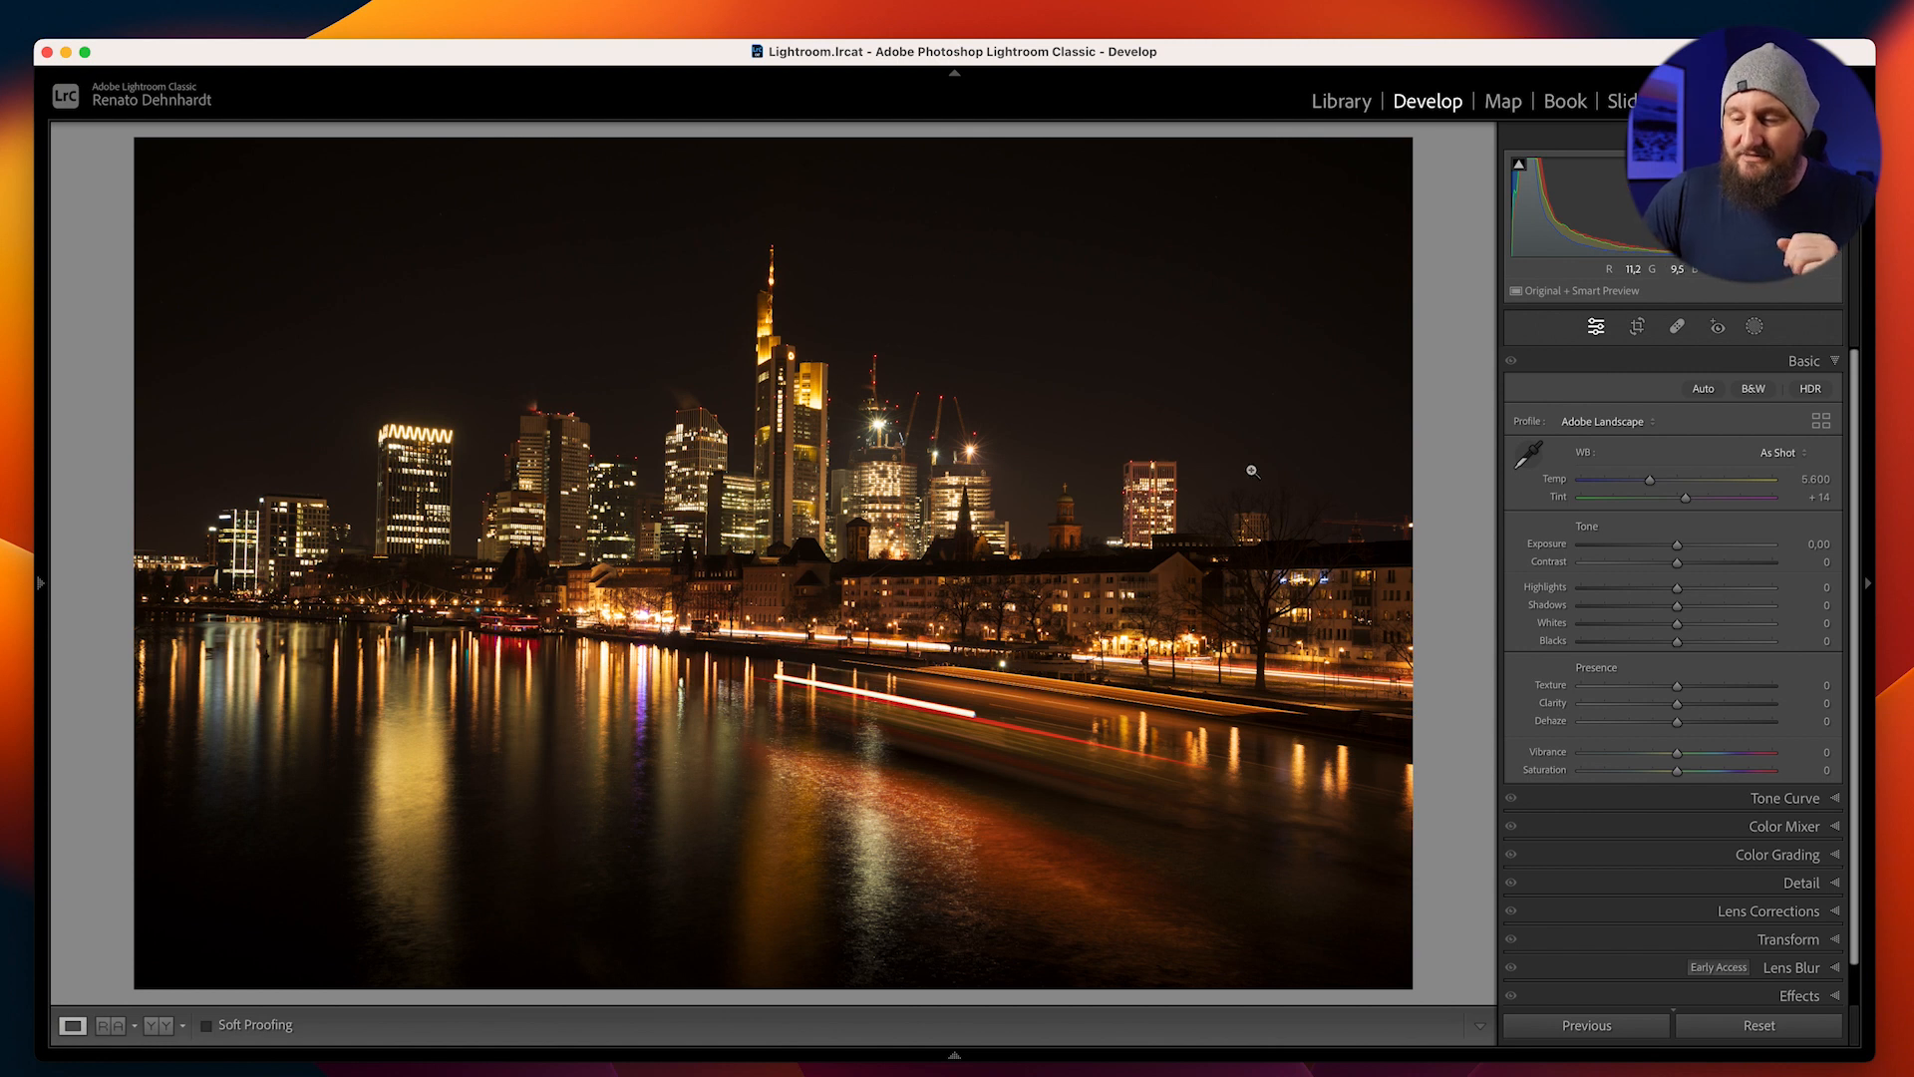
# Enable lens profile corrections and straighten the skyline's perspective with the Vertical Upright mode, comparing it with the original
pyautogui.click(1757, 910)
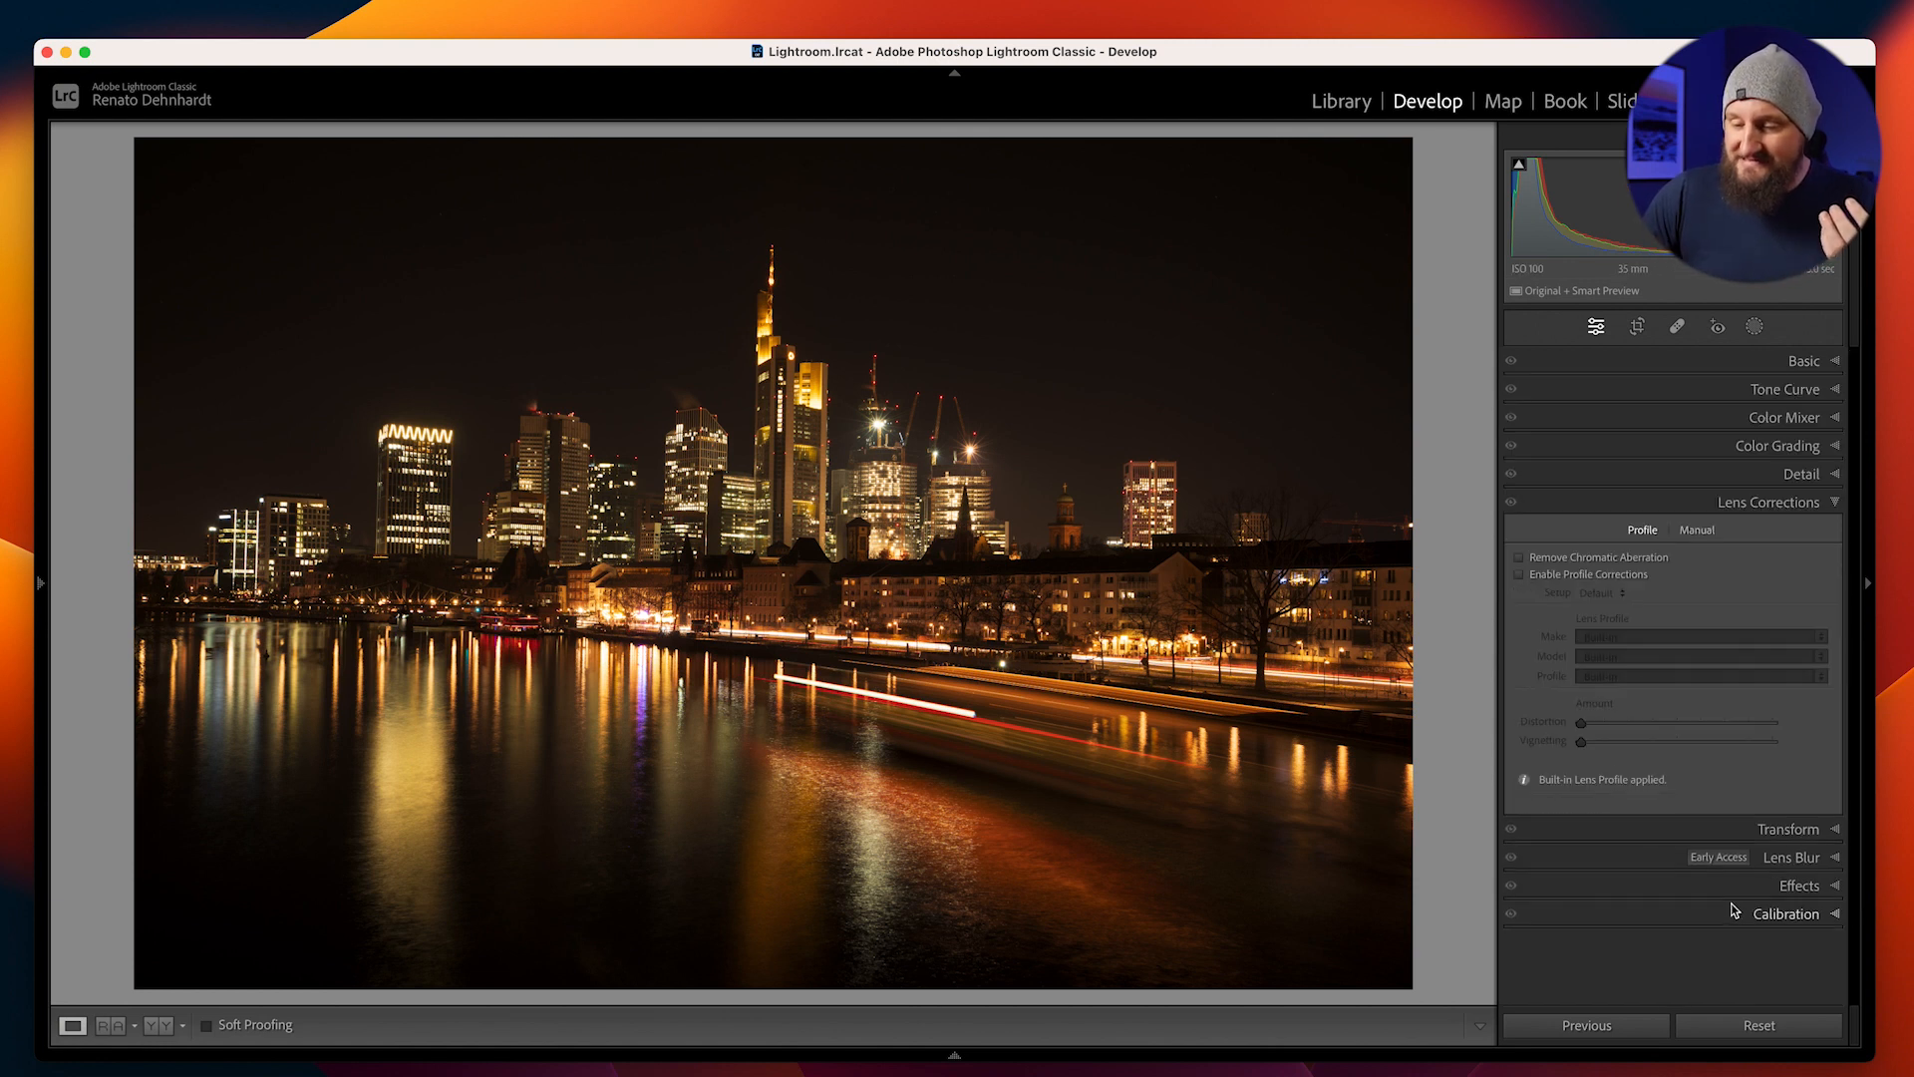
pyautogui.click(1559, 576)
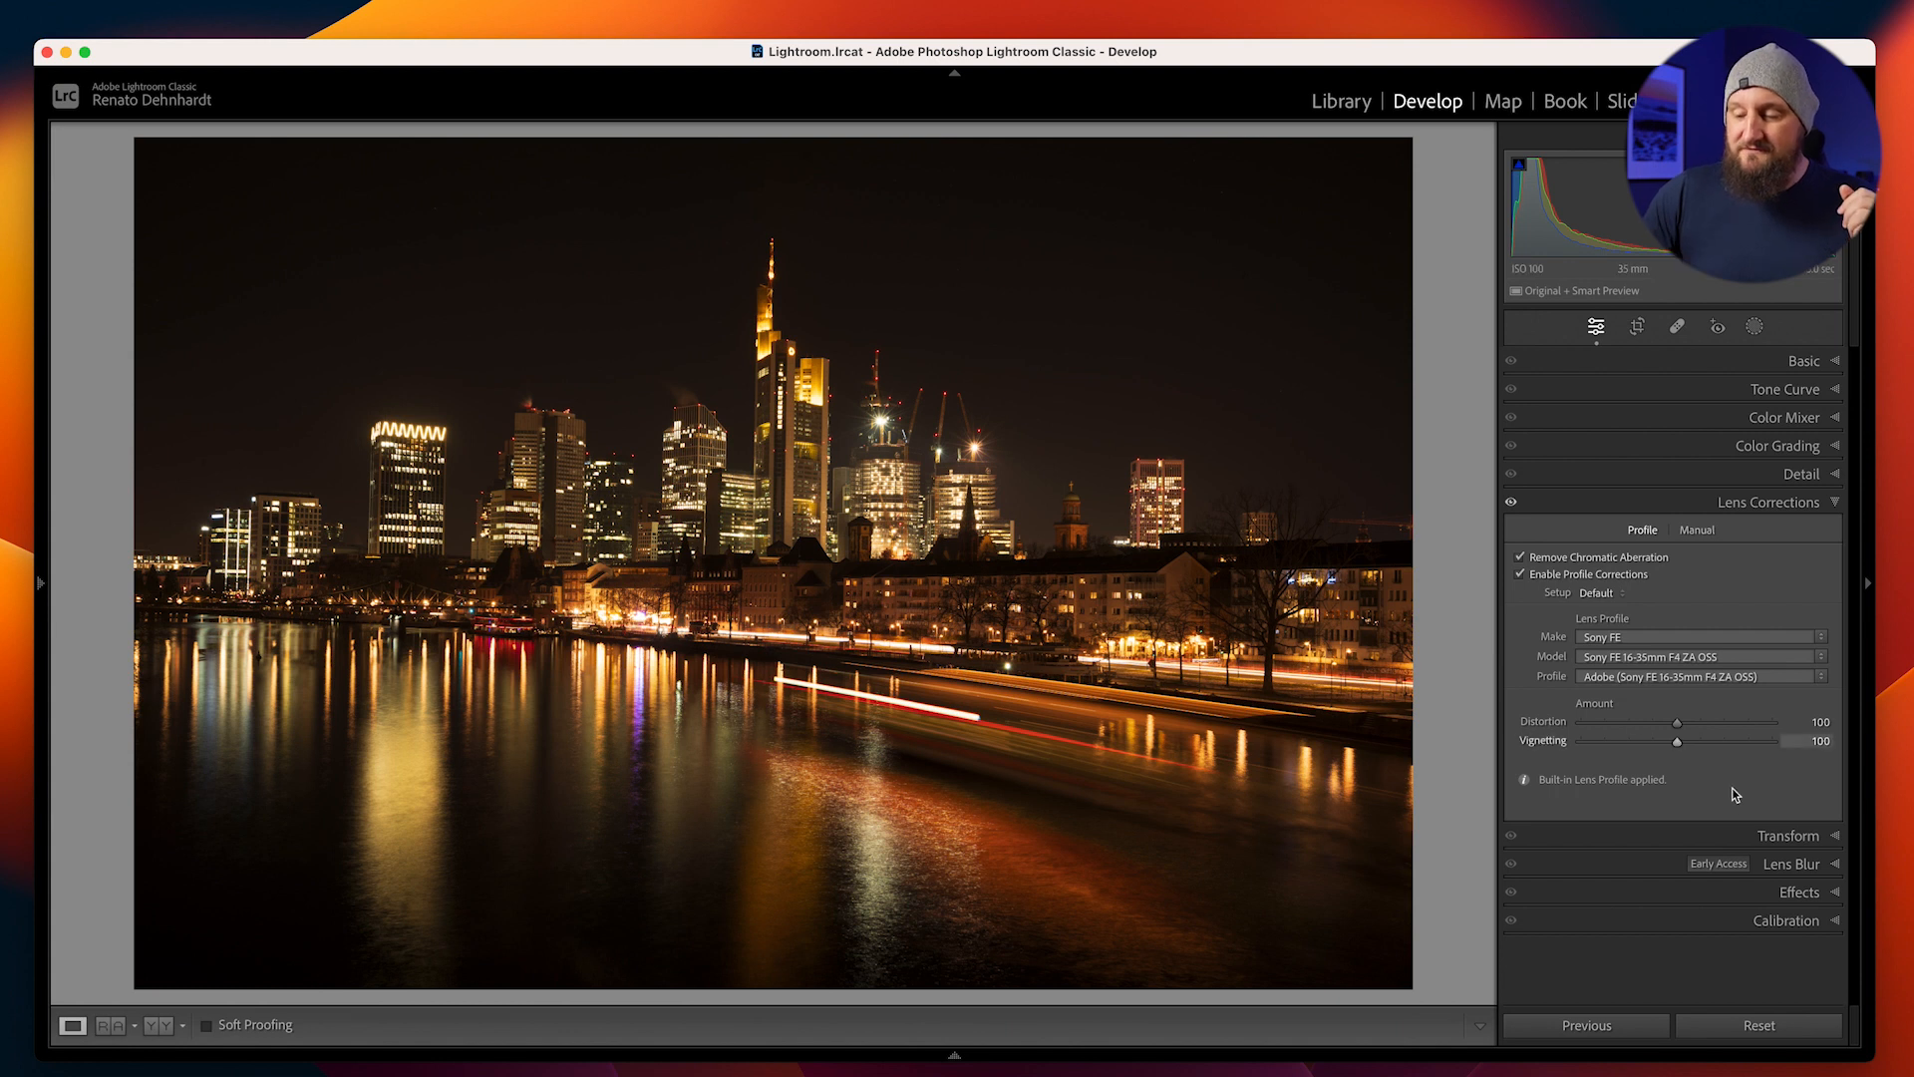
pyautogui.click(1771, 837)
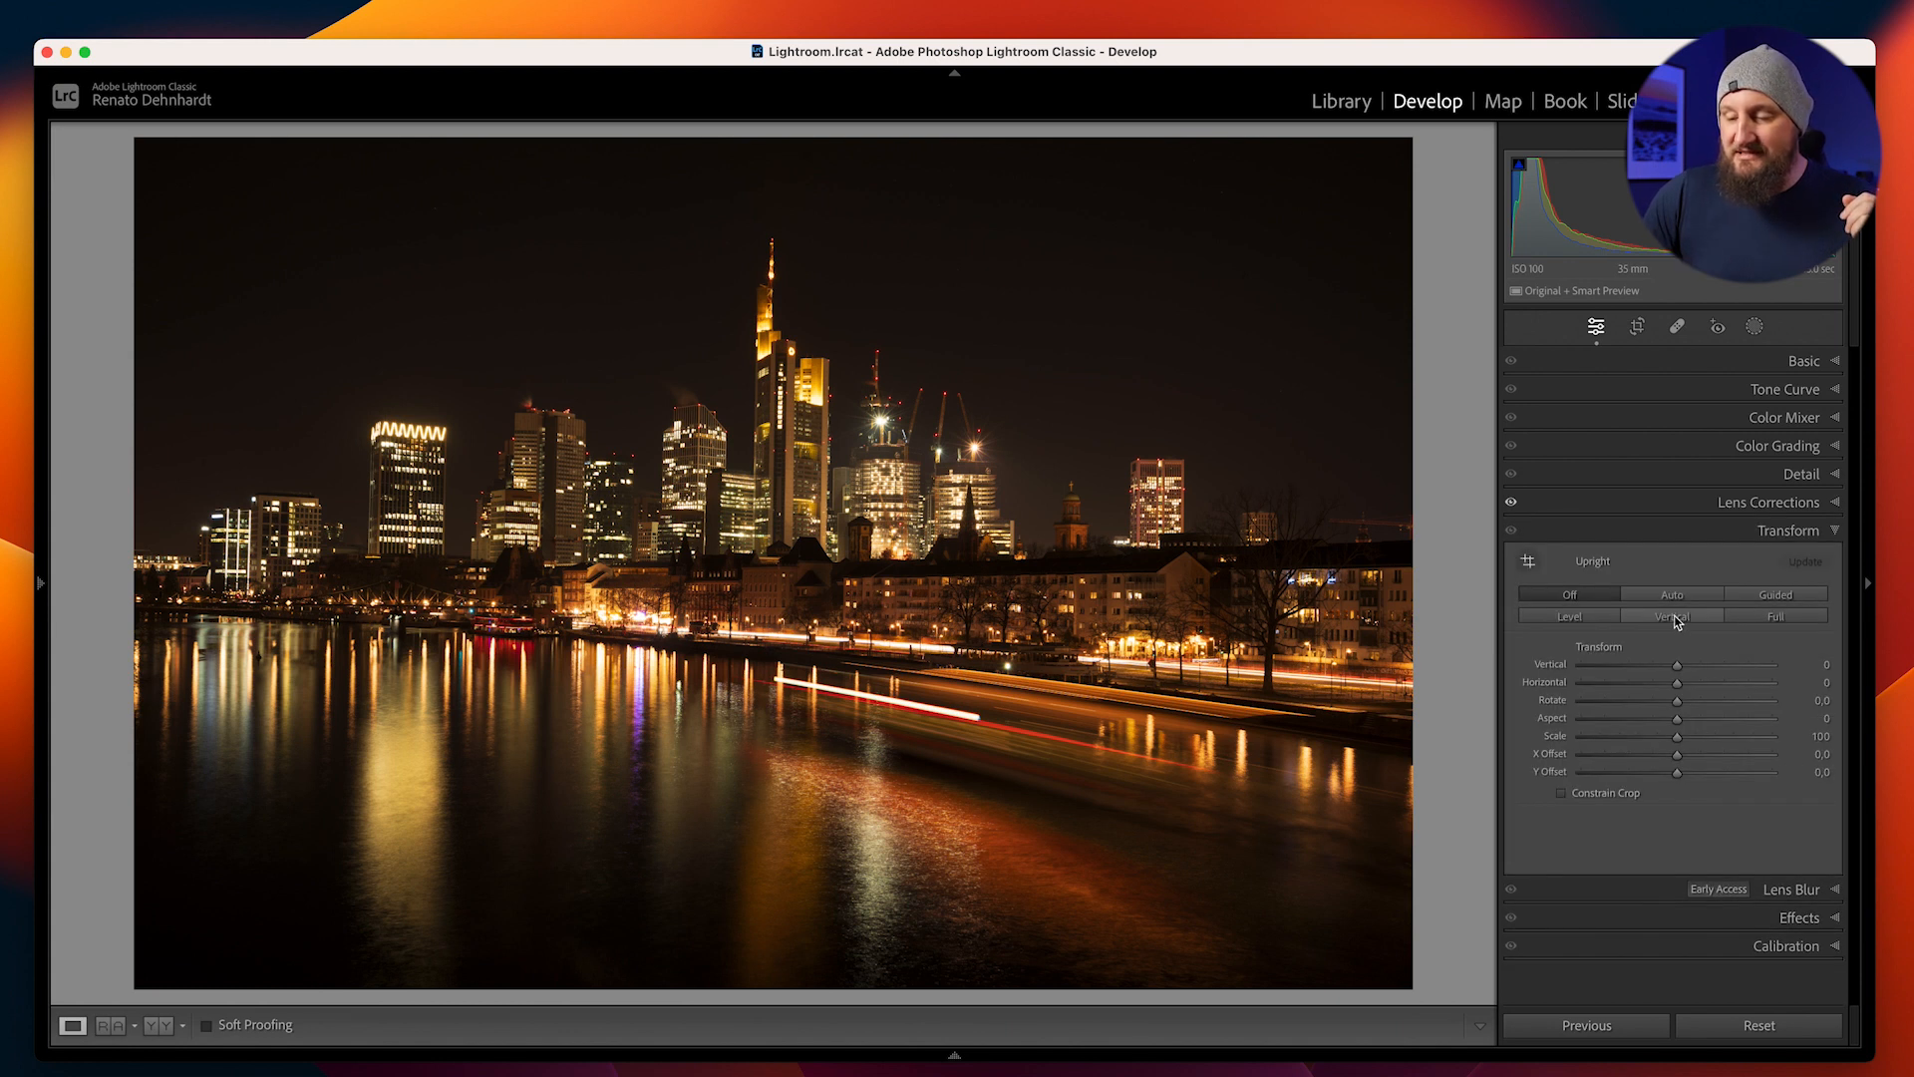
pyautogui.click(1675, 619)
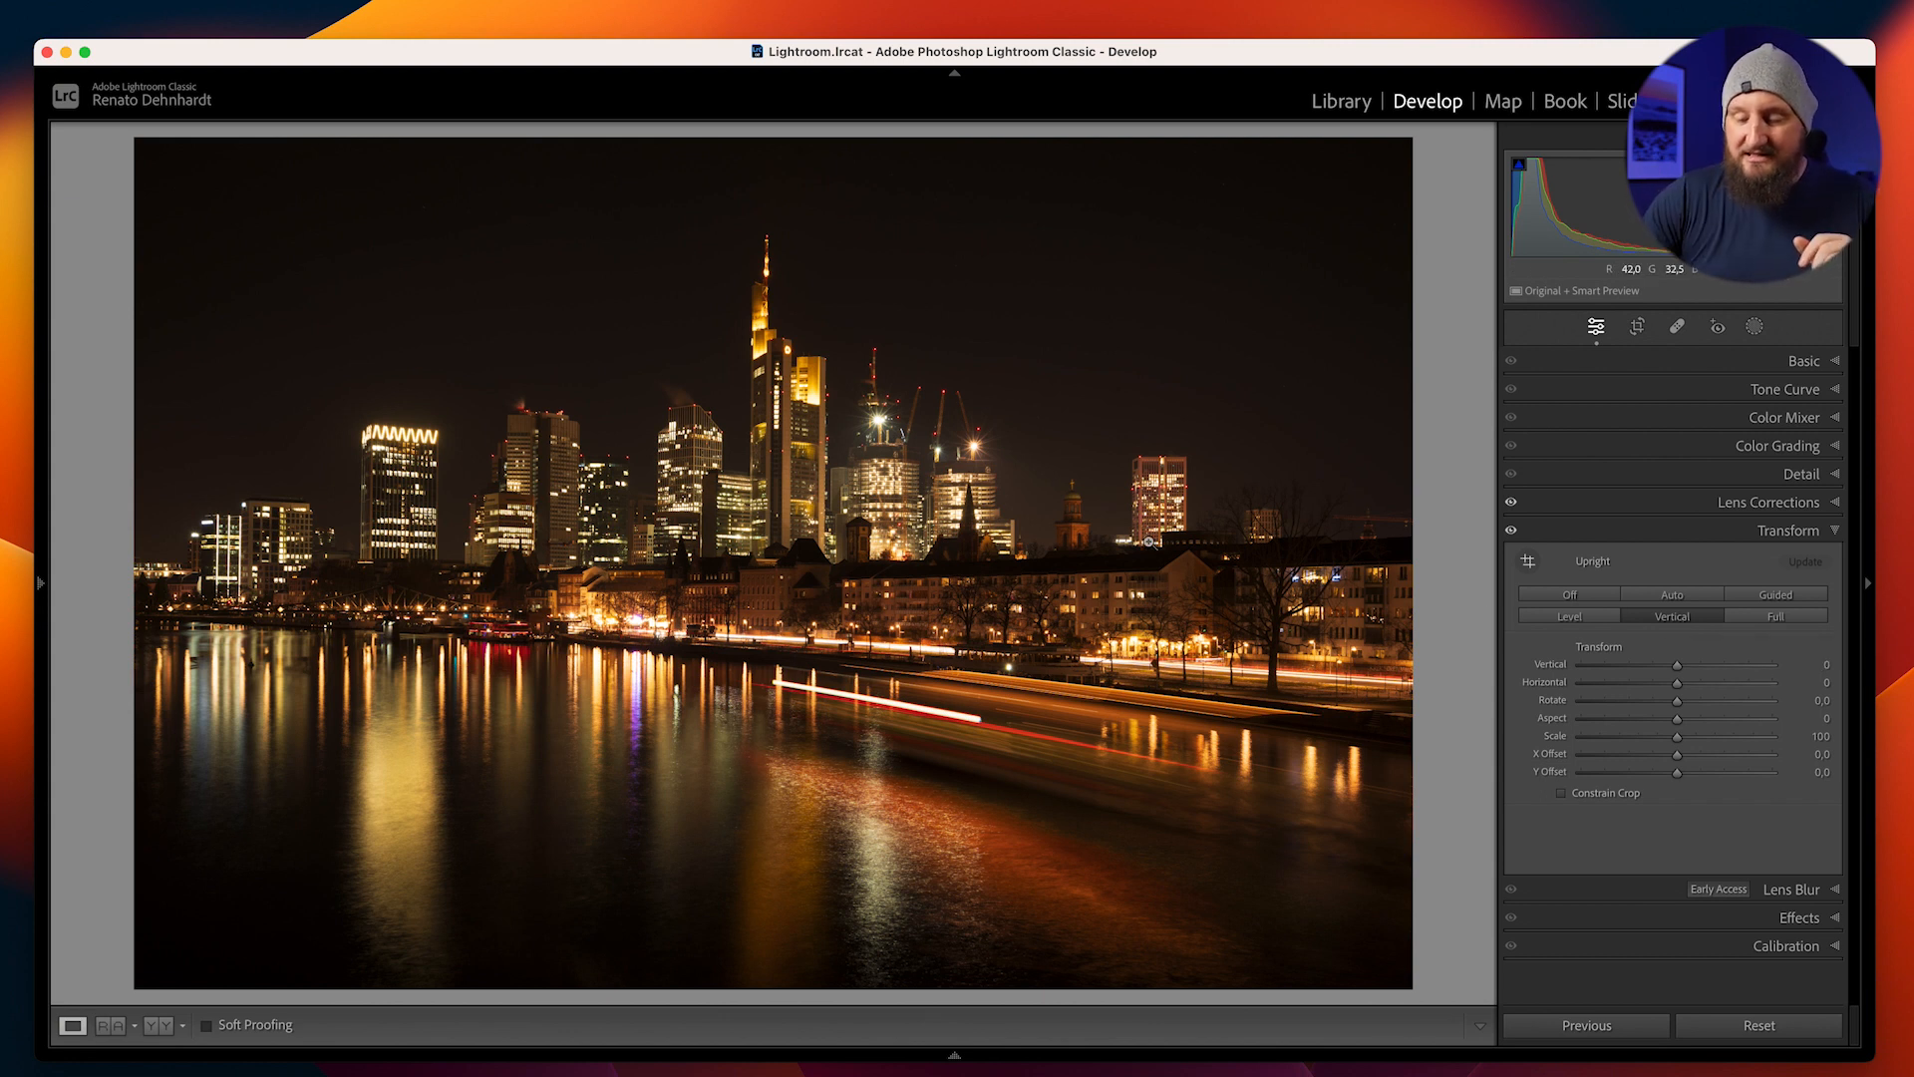
pyautogui.press('\\')
pyautogui.press('\\')
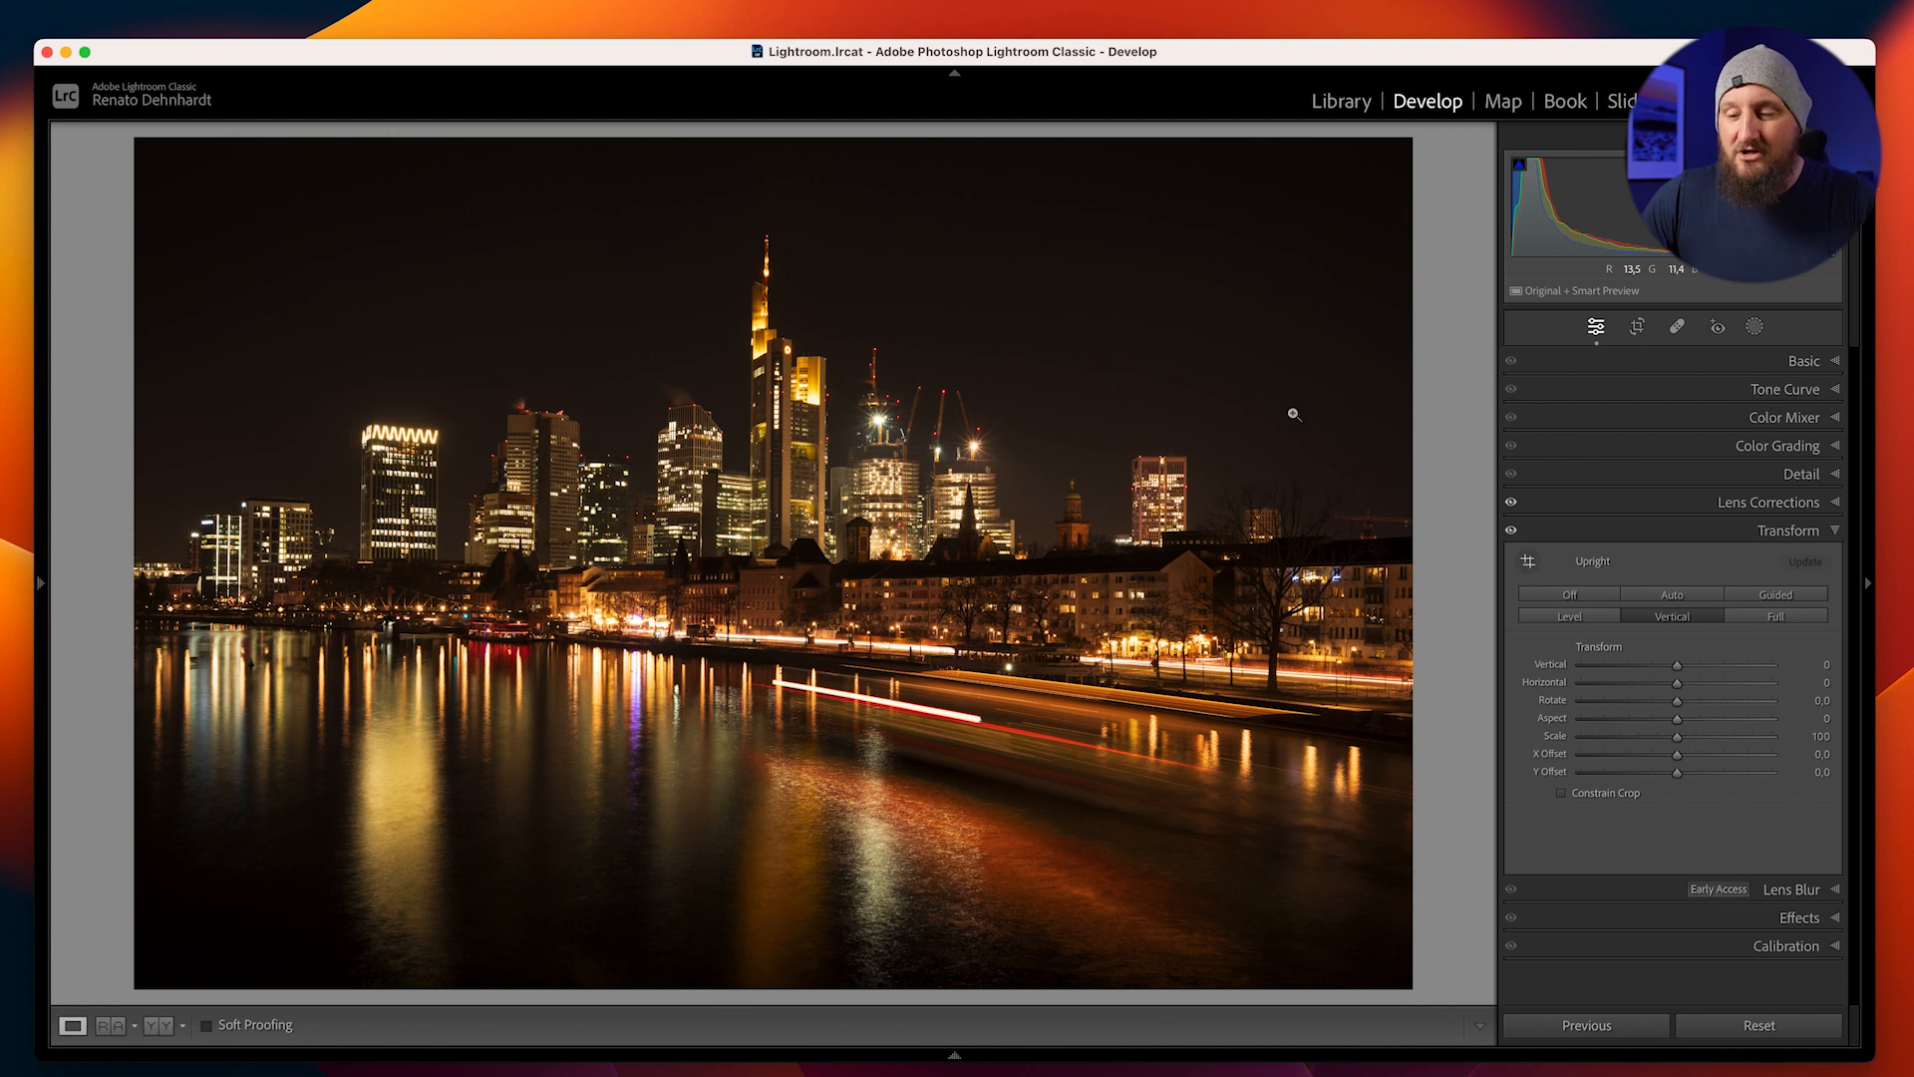
# Crop the photo to a custom aspect, trimming mainly the water at the bottom and the right edge, and reposition the skyline in the frame
pyautogui.click(1637, 326)
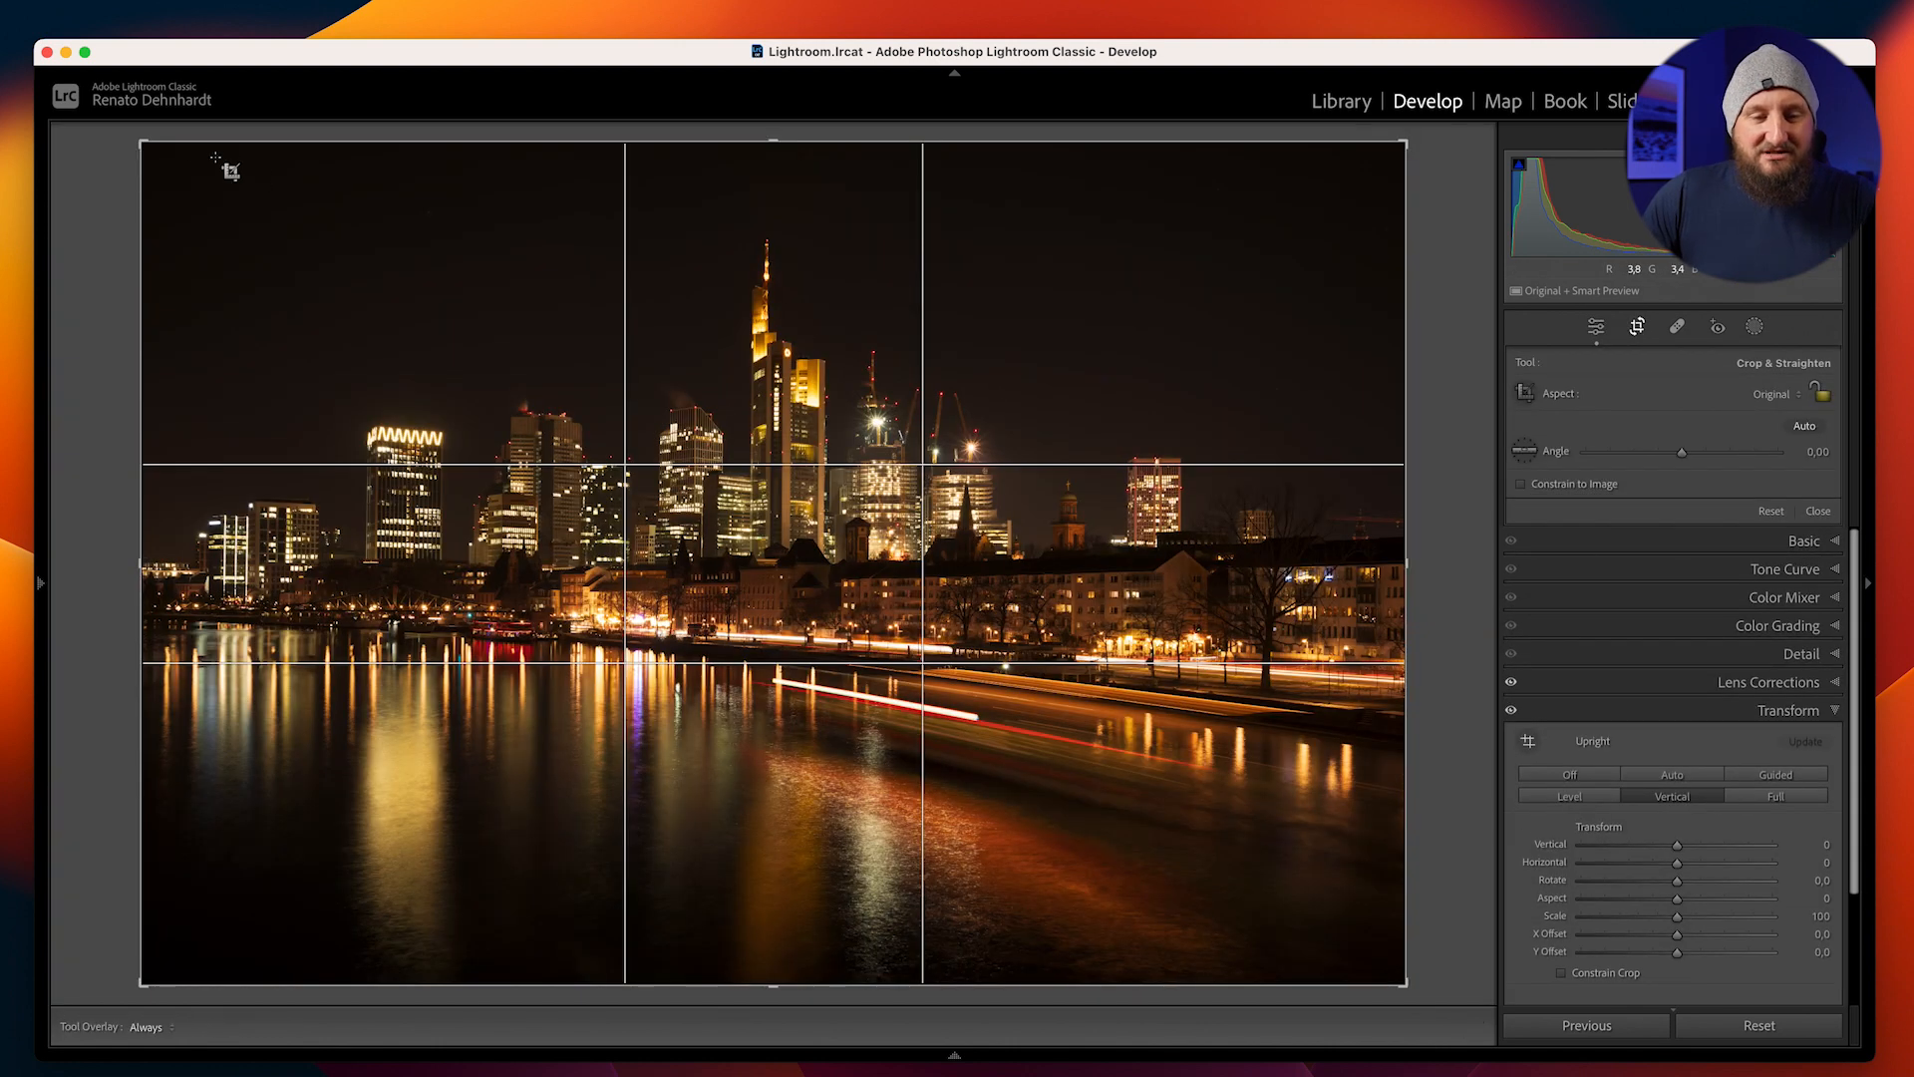
pyautogui.moveTo(774, 986)
pyautogui.mouseDown()
pyautogui.moveTo(774, 940)
pyautogui.moveTo(774, 960)
pyautogui.mouseUp()
pyautogui.moveTo(1404, 162); pyautogui.dragTo(1330, 219)
pyautogui.moveTo(1158, 477); pyautogui.dragTo(1153, 527)
pyautogui.moveTo(748, 942); pyautogui.dragTo(754, 912)
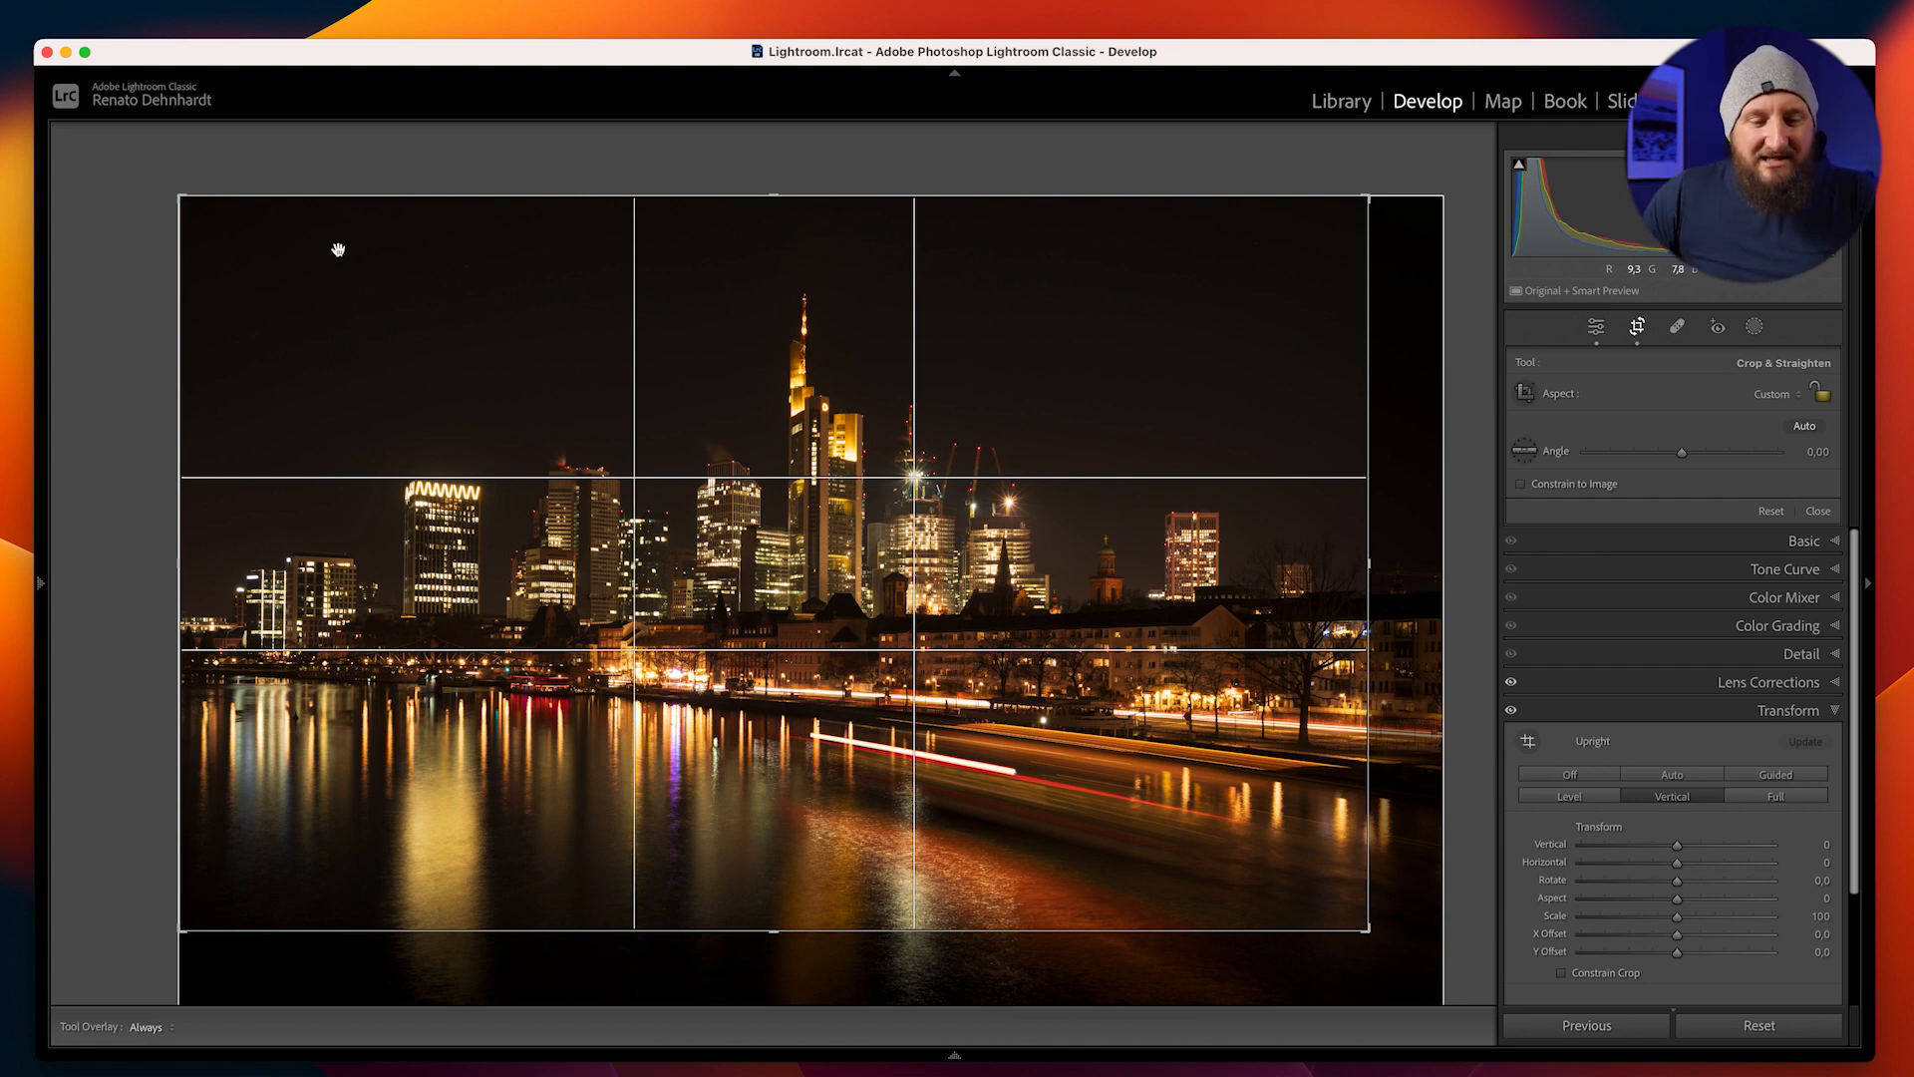
pyautogui.moveTo(718, 623); pyautogui.dragTo(713, 643)
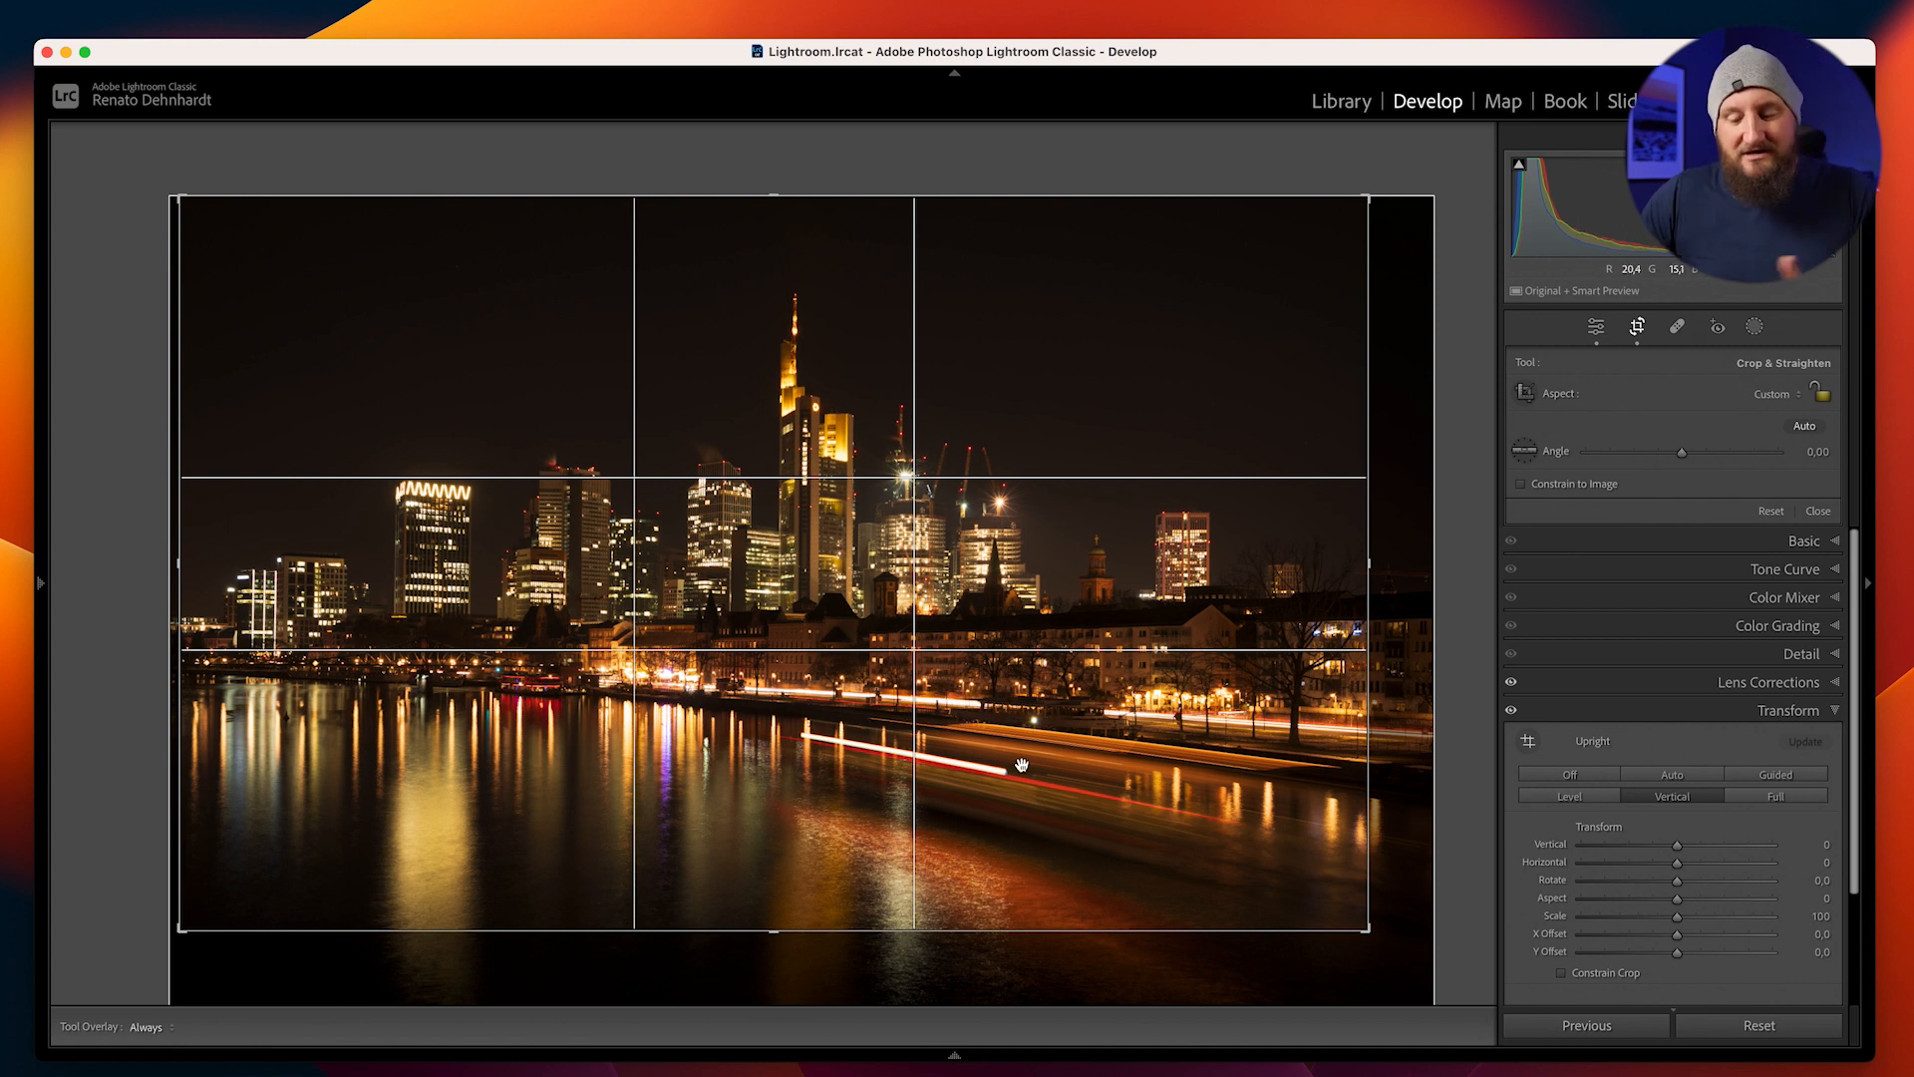
pyautogui.press('Return')
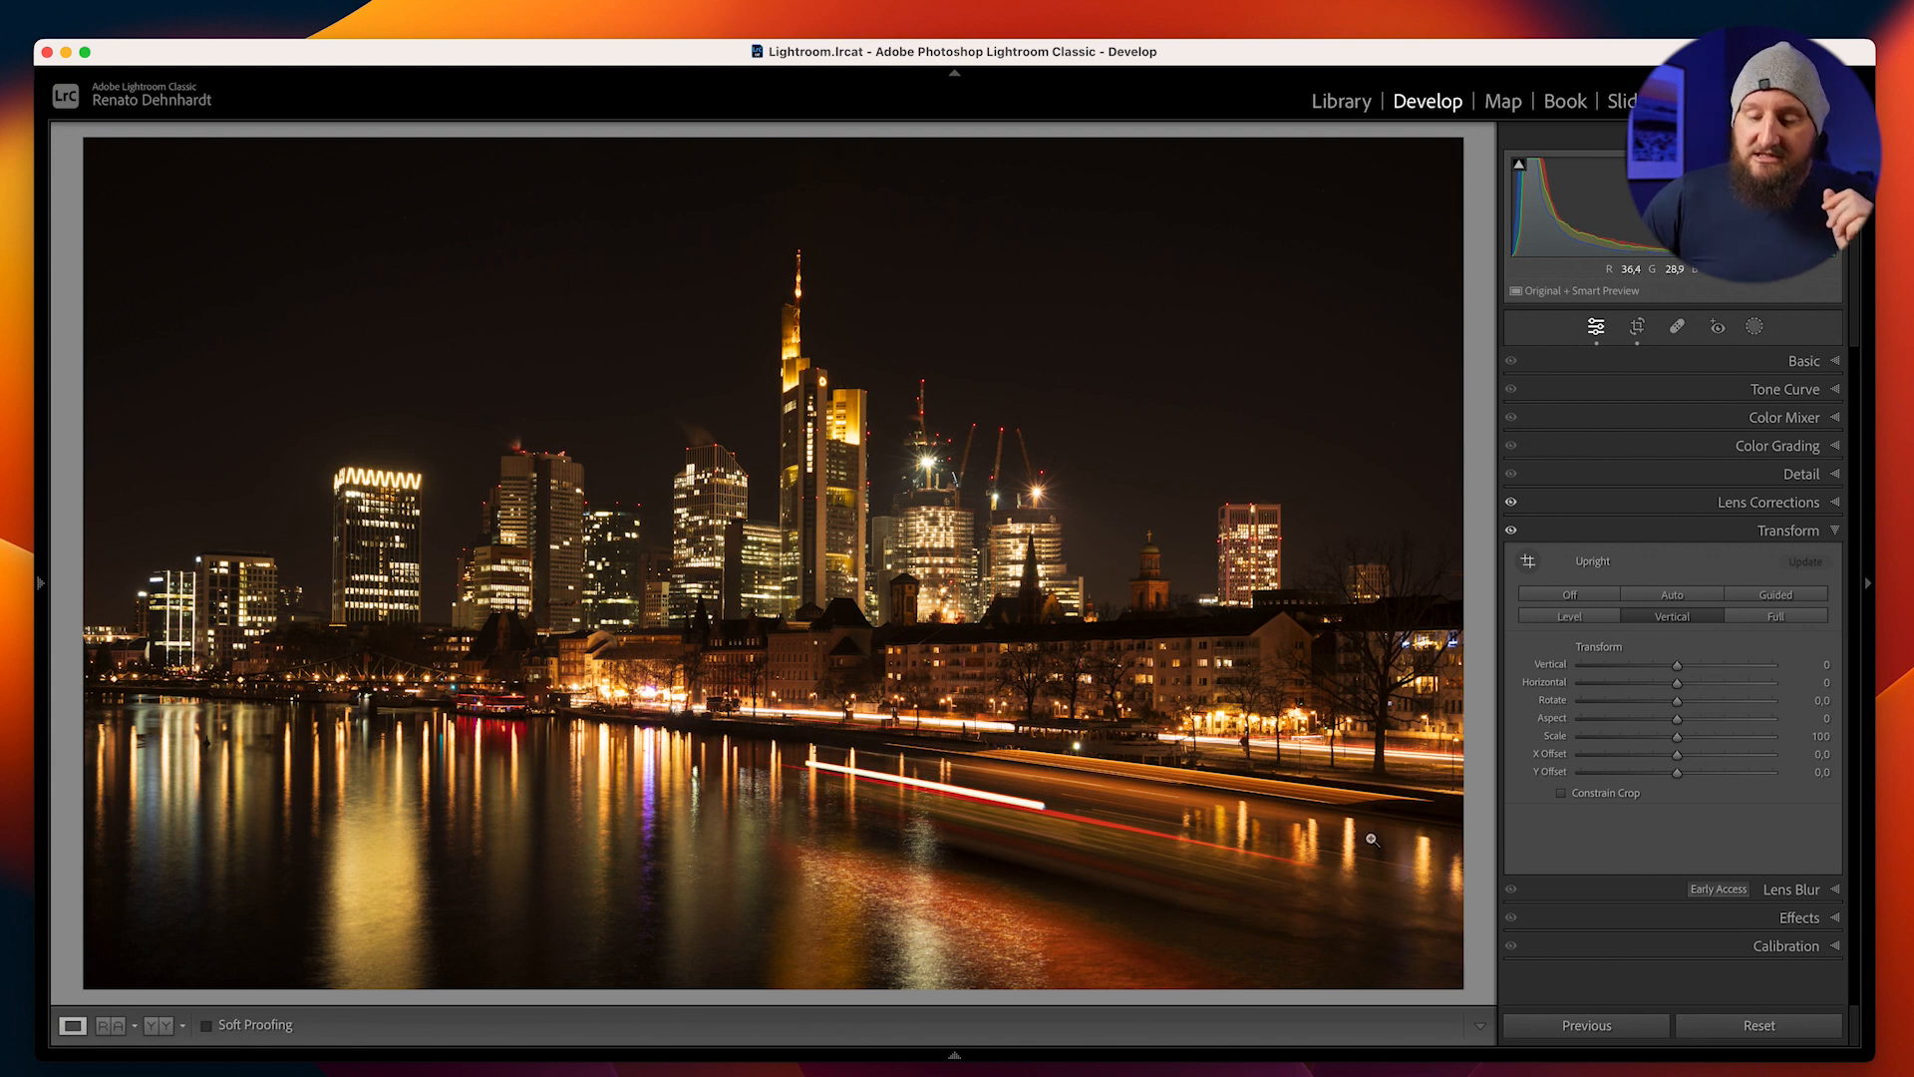
# Sample a white balance from a tower facade in the skyline, bringing Temp to 3,200 and Tint to +7
pyautogui.click(827, 478)
pyautogui.moveTo(859, 498); pyautogui.dragTo(743, 483)
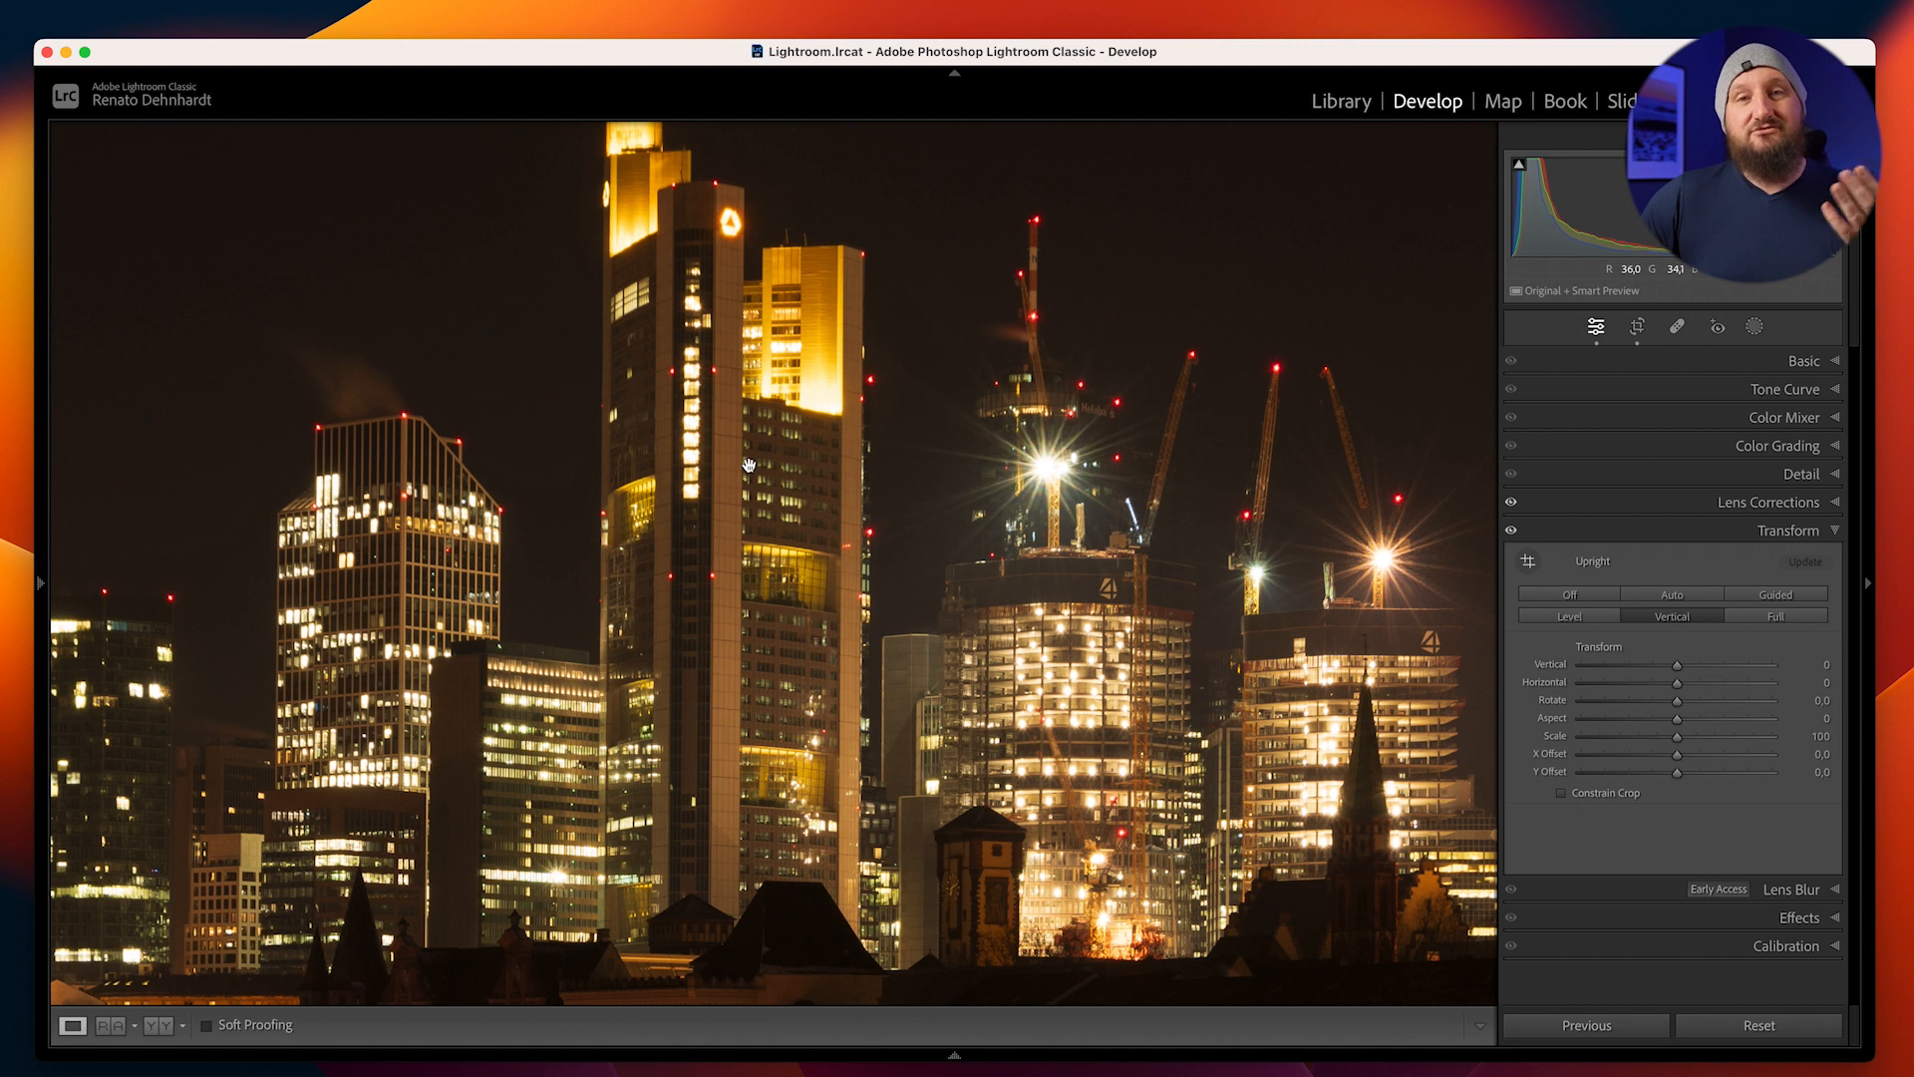
pyautogui.click(1636, 364)
pyautogui.click(1527, 454)
pyautogui.click(551, 466)
pyautogui.click(758, 454)
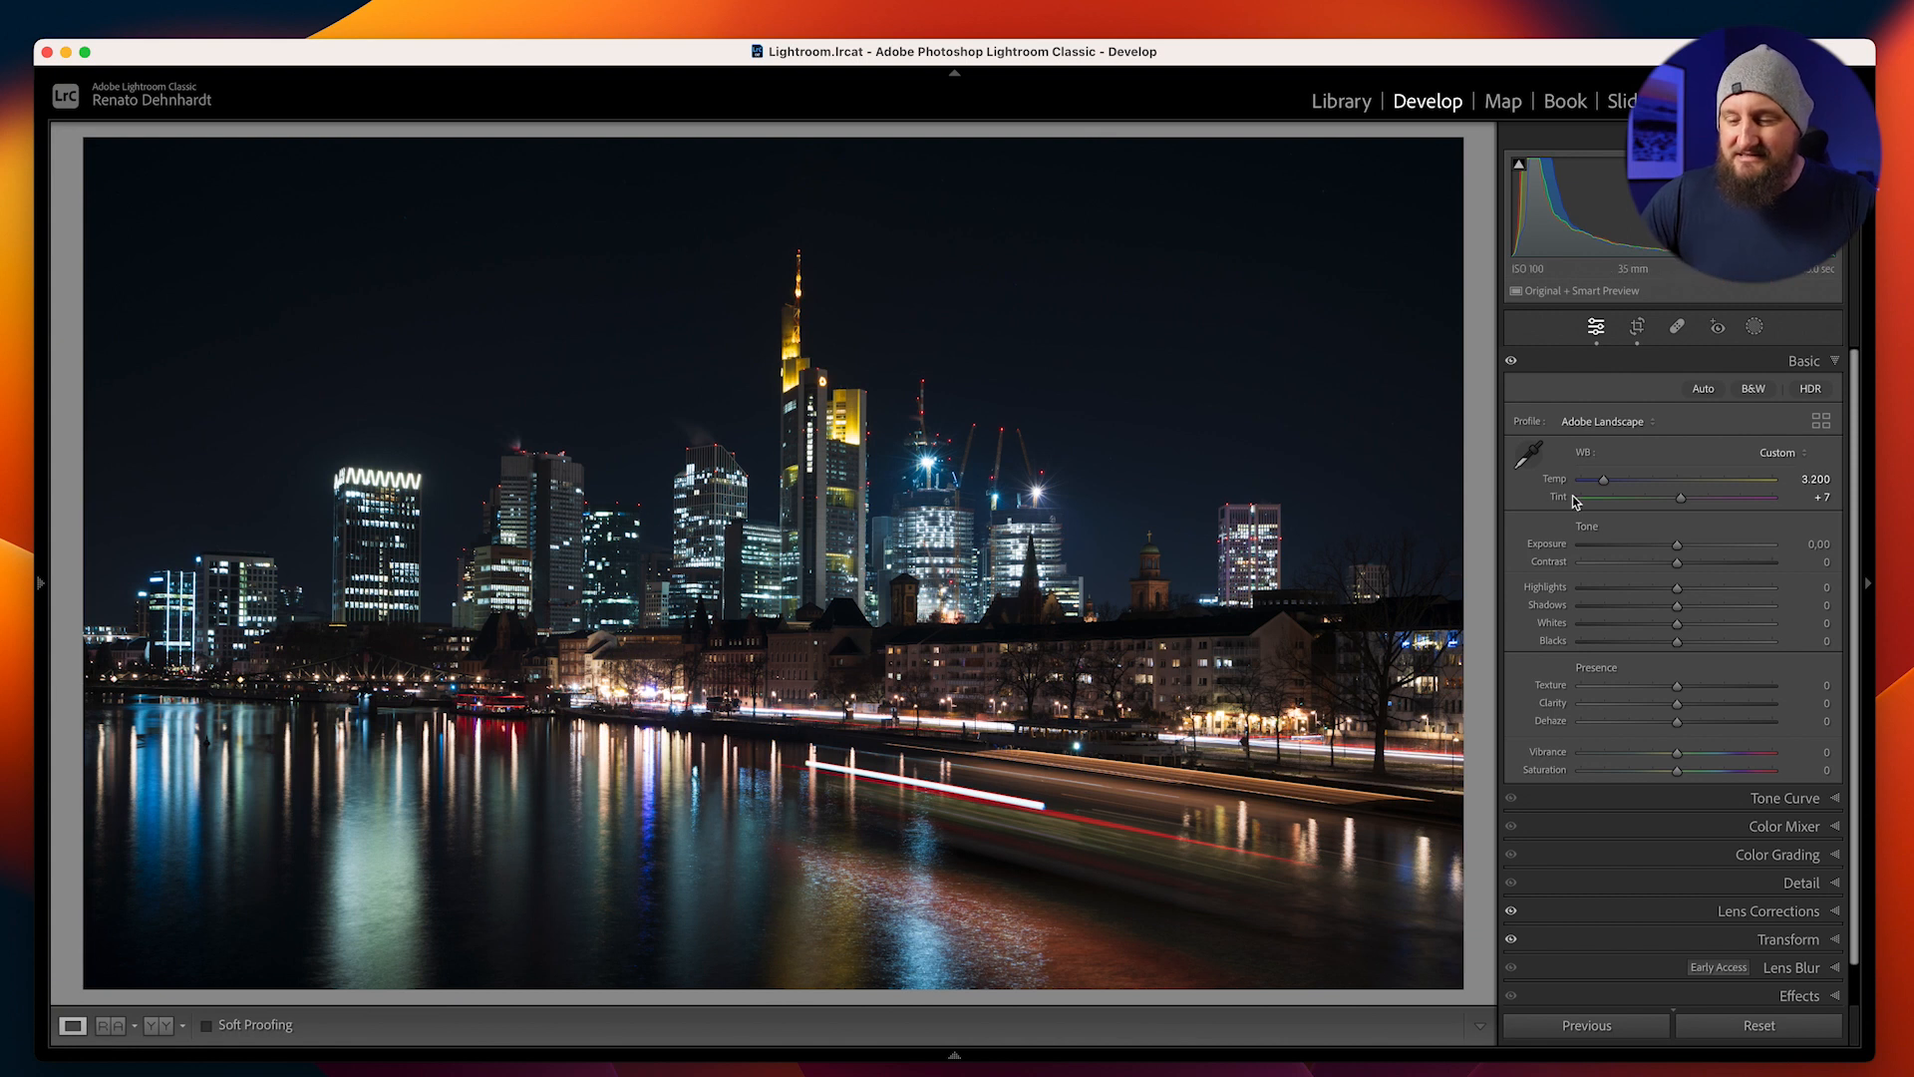
# Set Exposure to +0.35, Highlights to -46 and Shadows to -37, trying brighter shadows of +58 before darkening them
pyautogui.moveTo(1680, 548); pyautogui.dragTo(1637, 592)
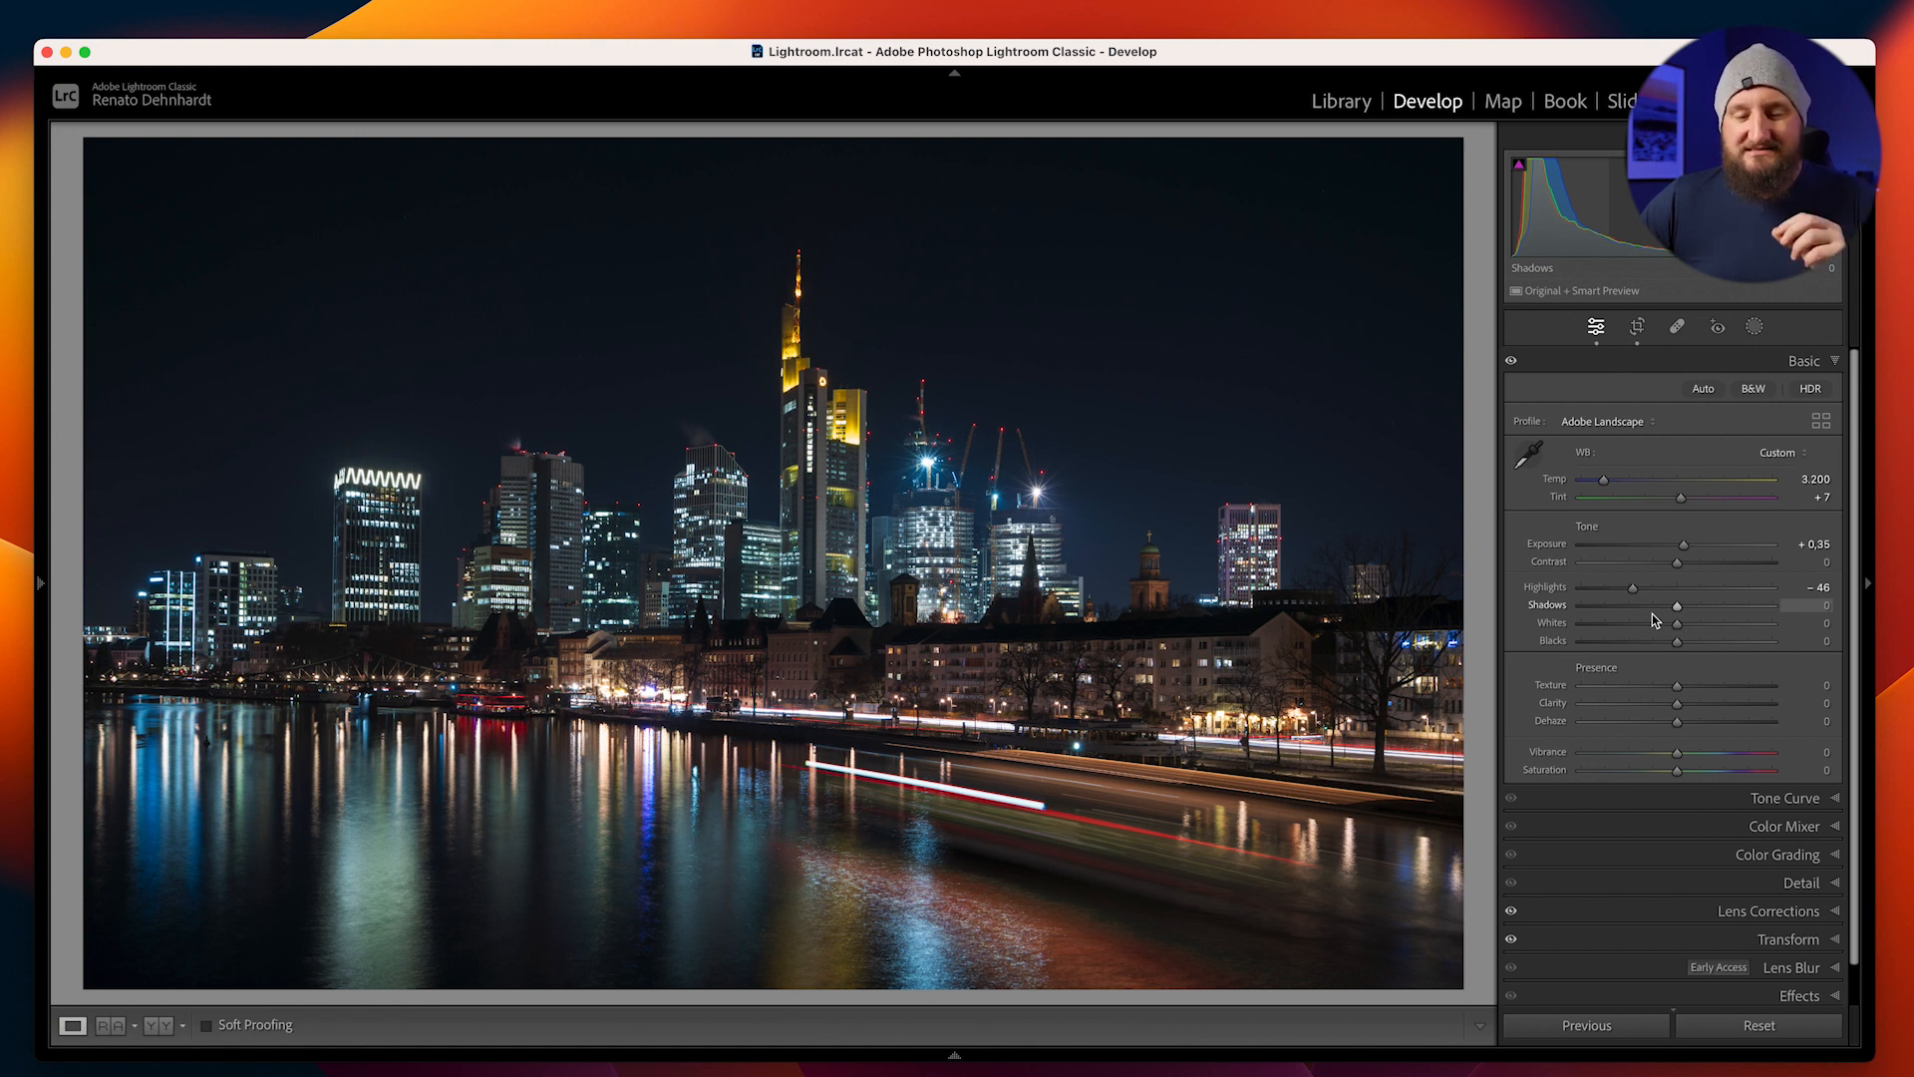
pyautogui.click(1686, 606)
pyautogui.moveTo(1738, 611); pyautogui.dragTo(1746, 612)
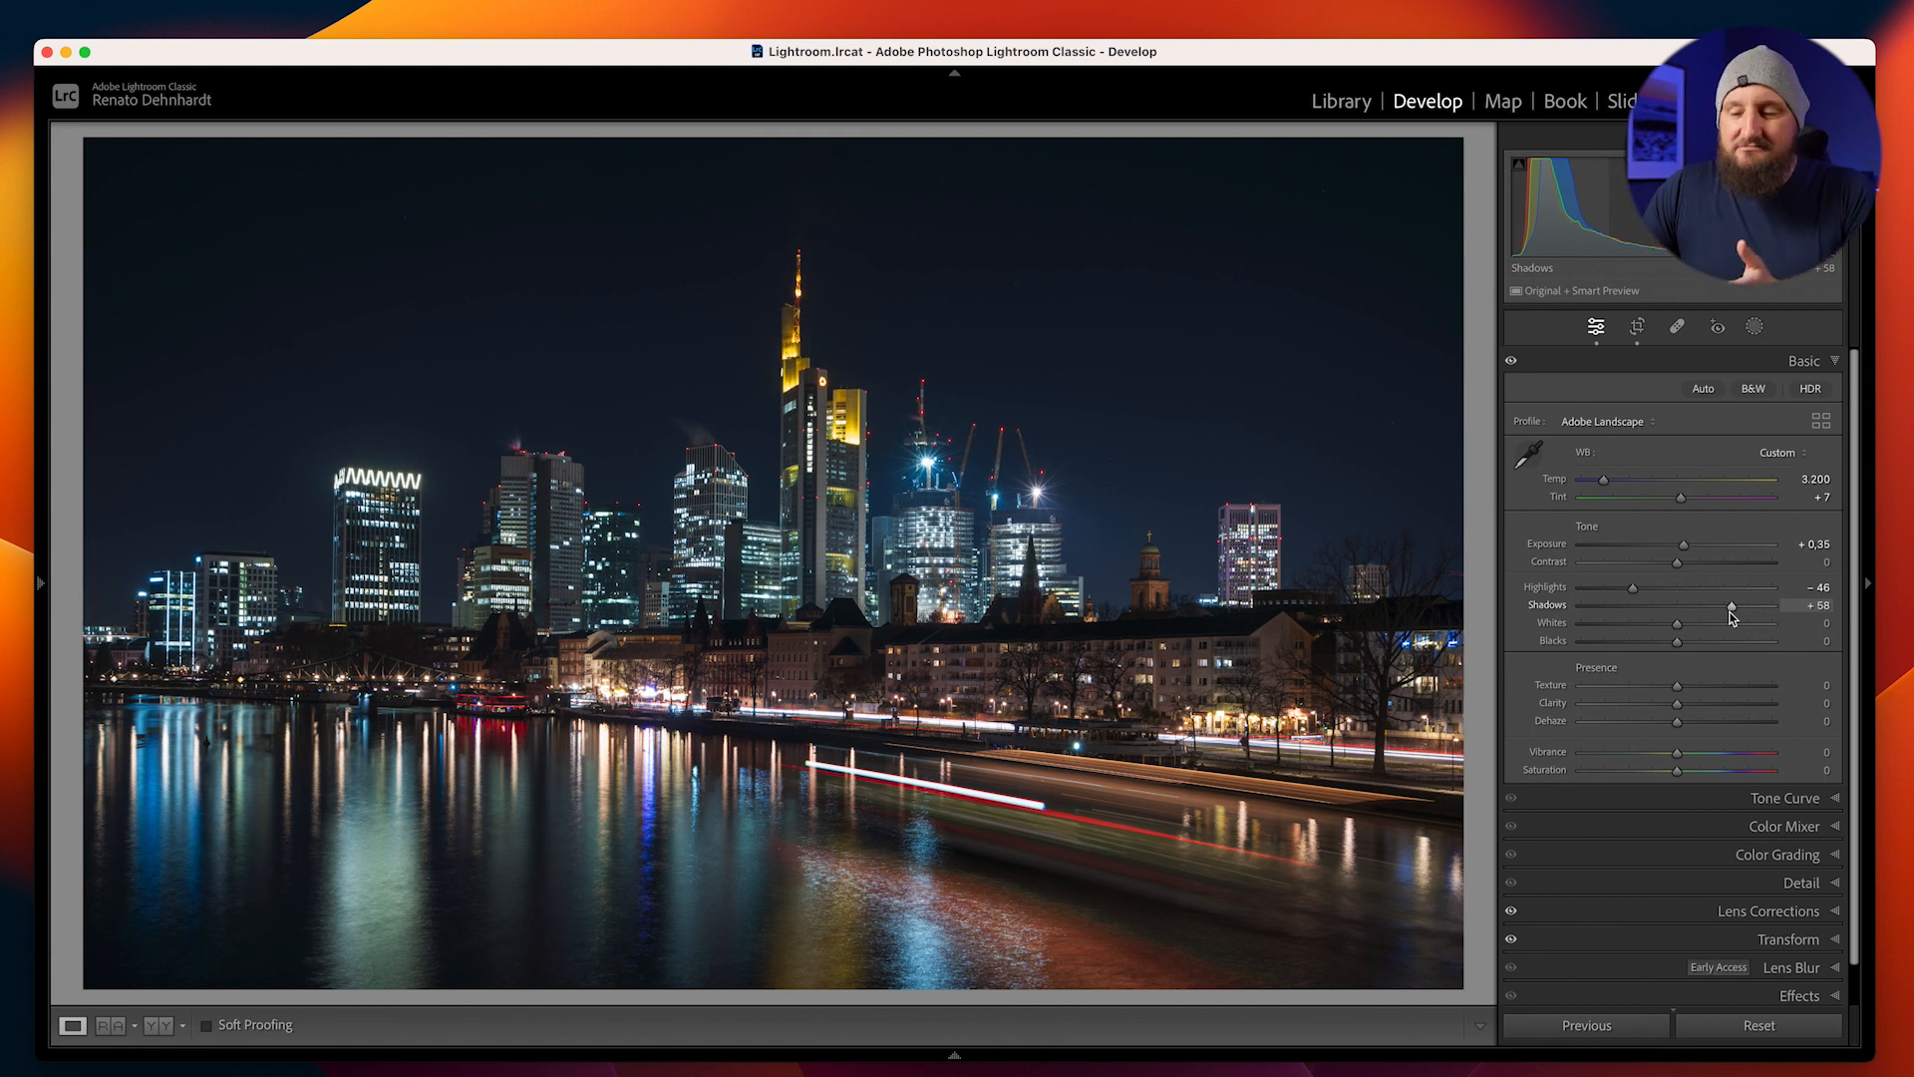
pyautogui.moveTo(1731, 610); pyautogui.dragTo(1648, 615)
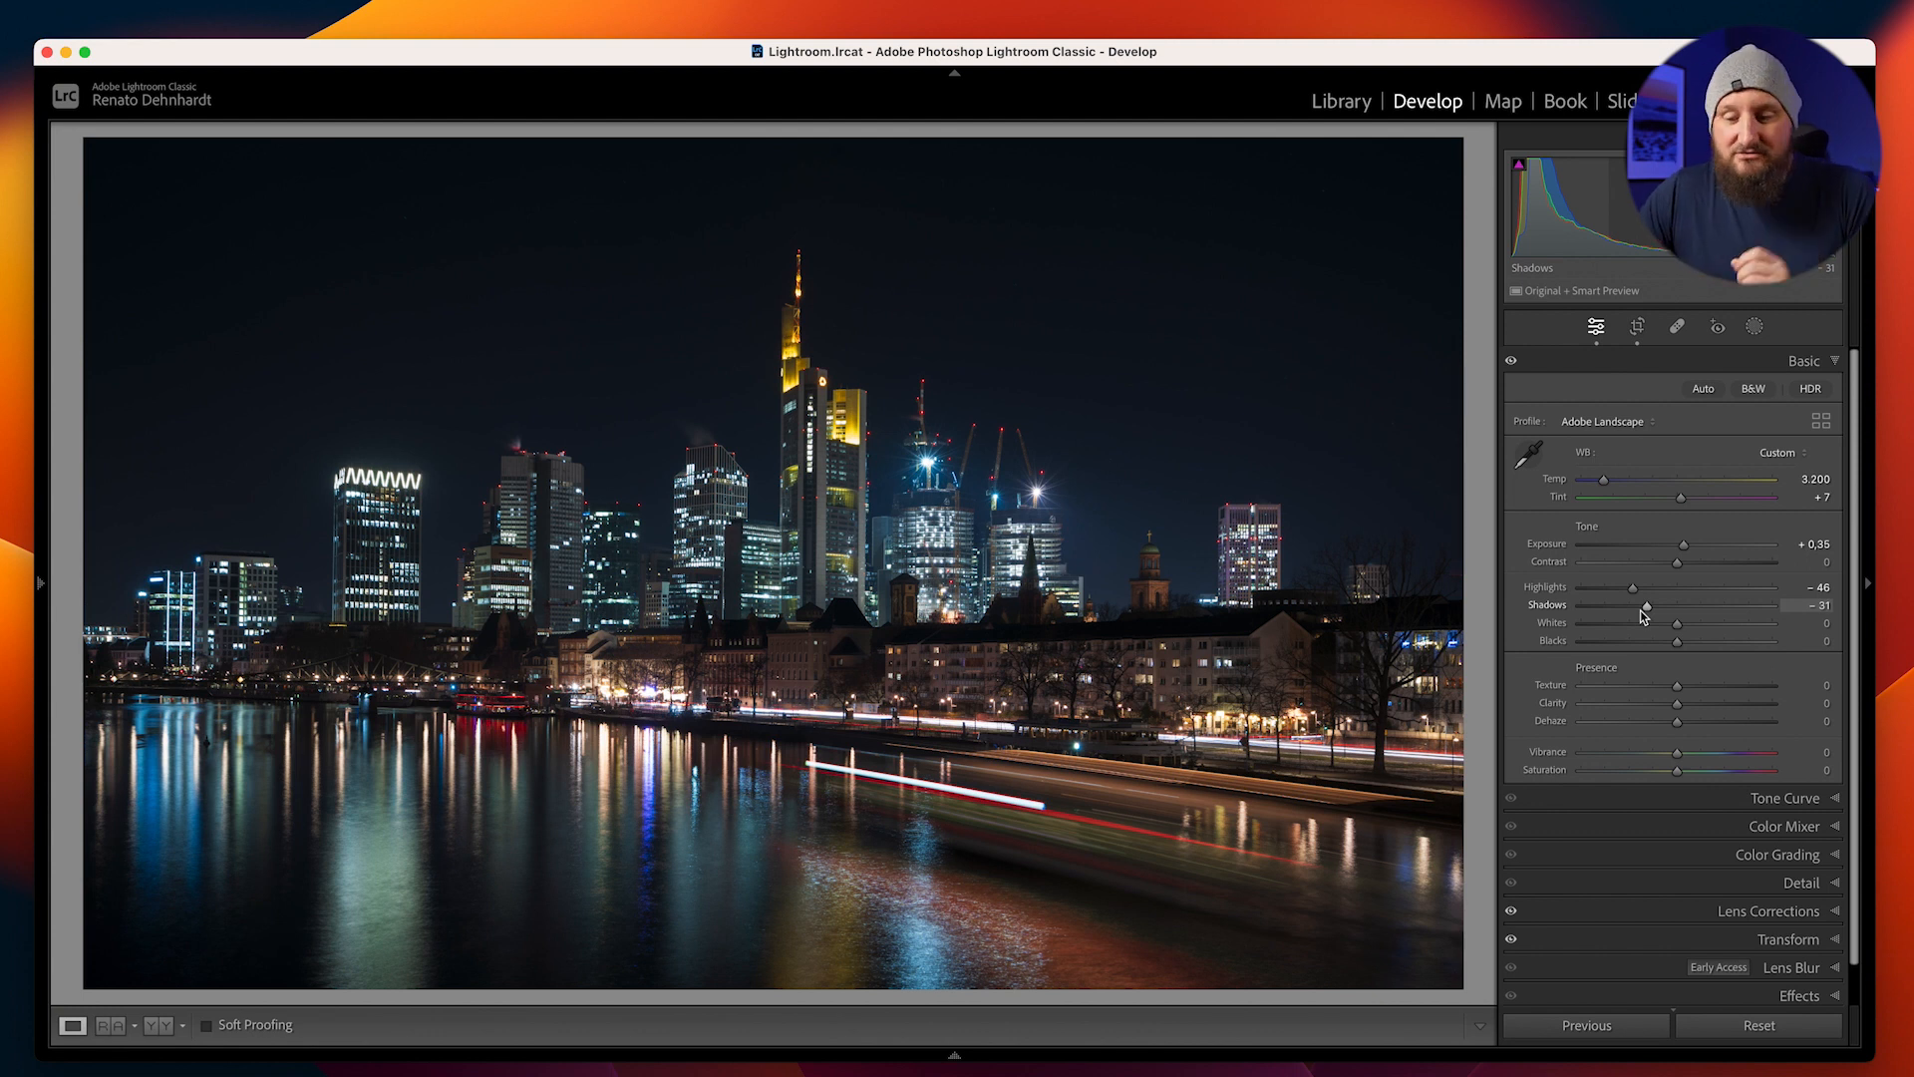
pyautogui.moveTo(1648, 608); pyautogui.dragTo(1642, 608)
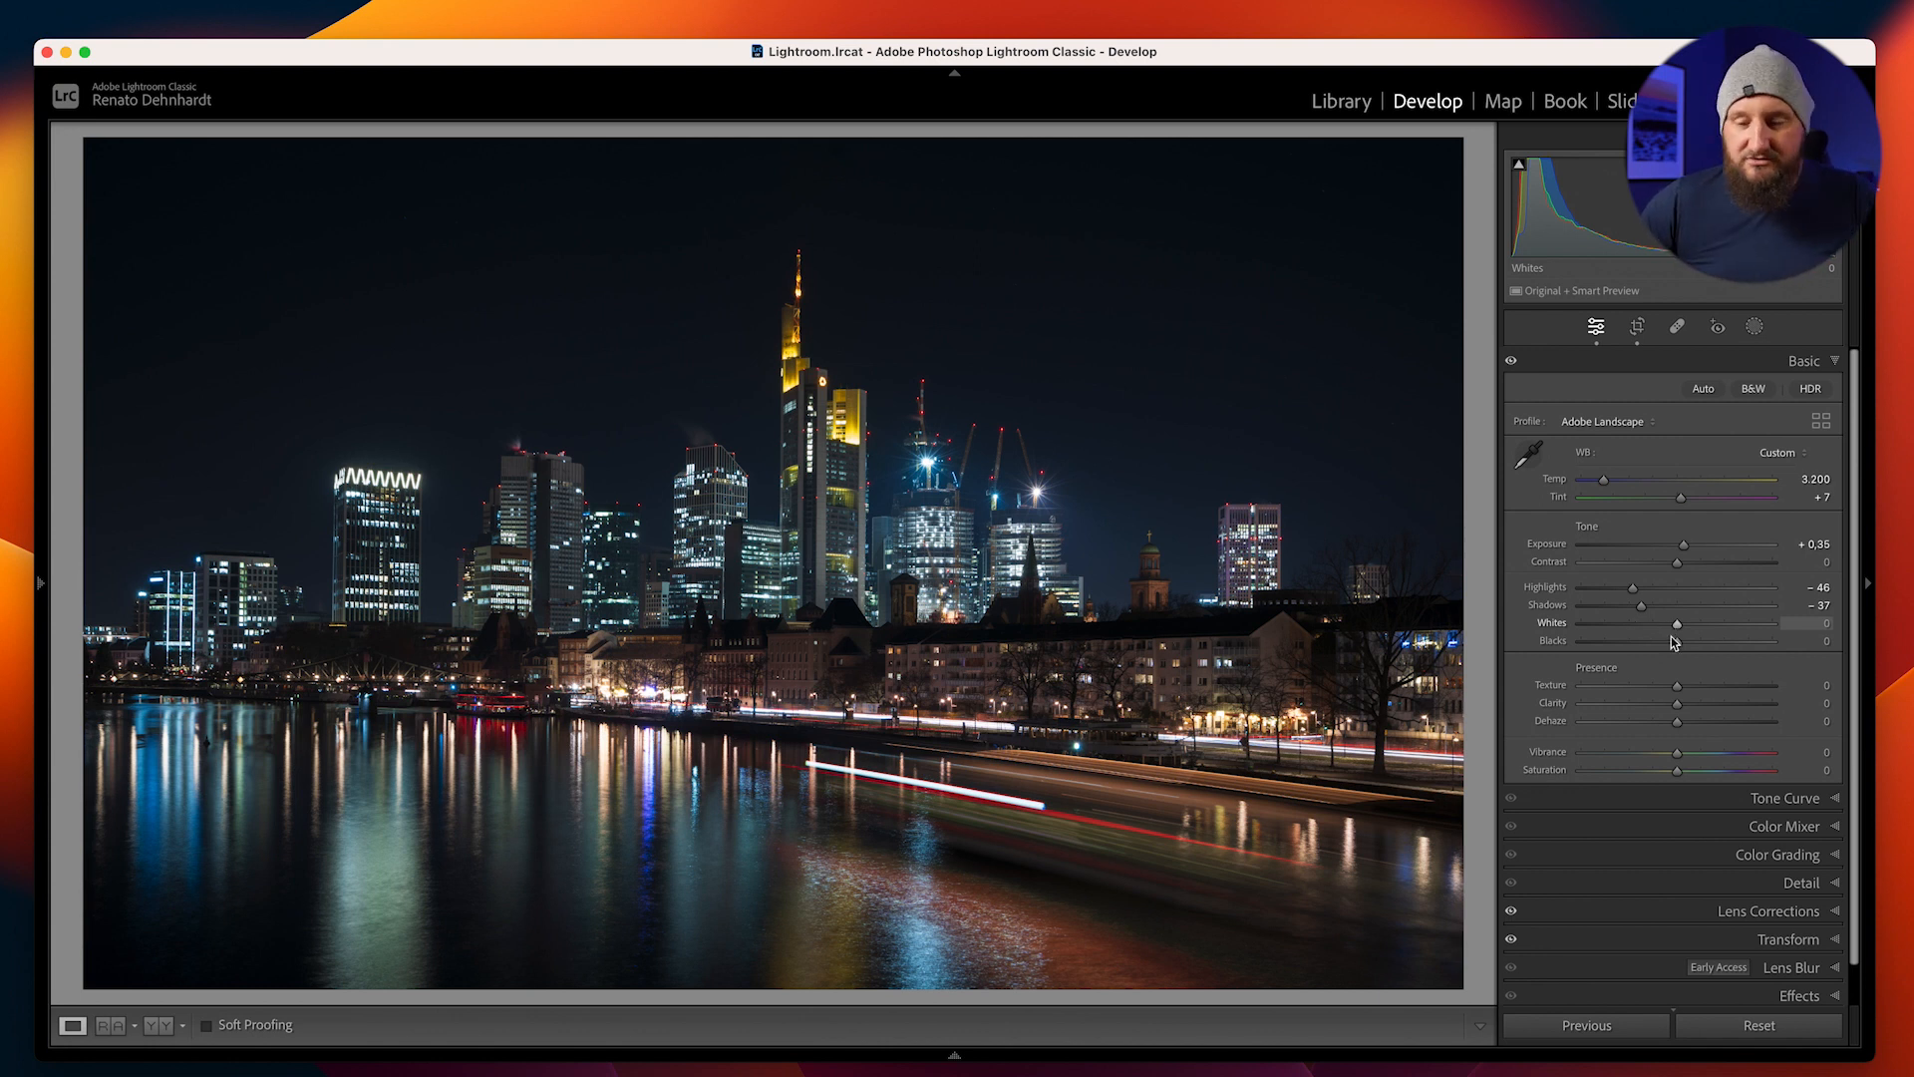
# Set Whites to +27 using the clipping preview and compare the photo with its original version
pyautogui.press('alt')
pyautogui.moveTo(1679, 629); pyautogui.dragTo(1704, 640)
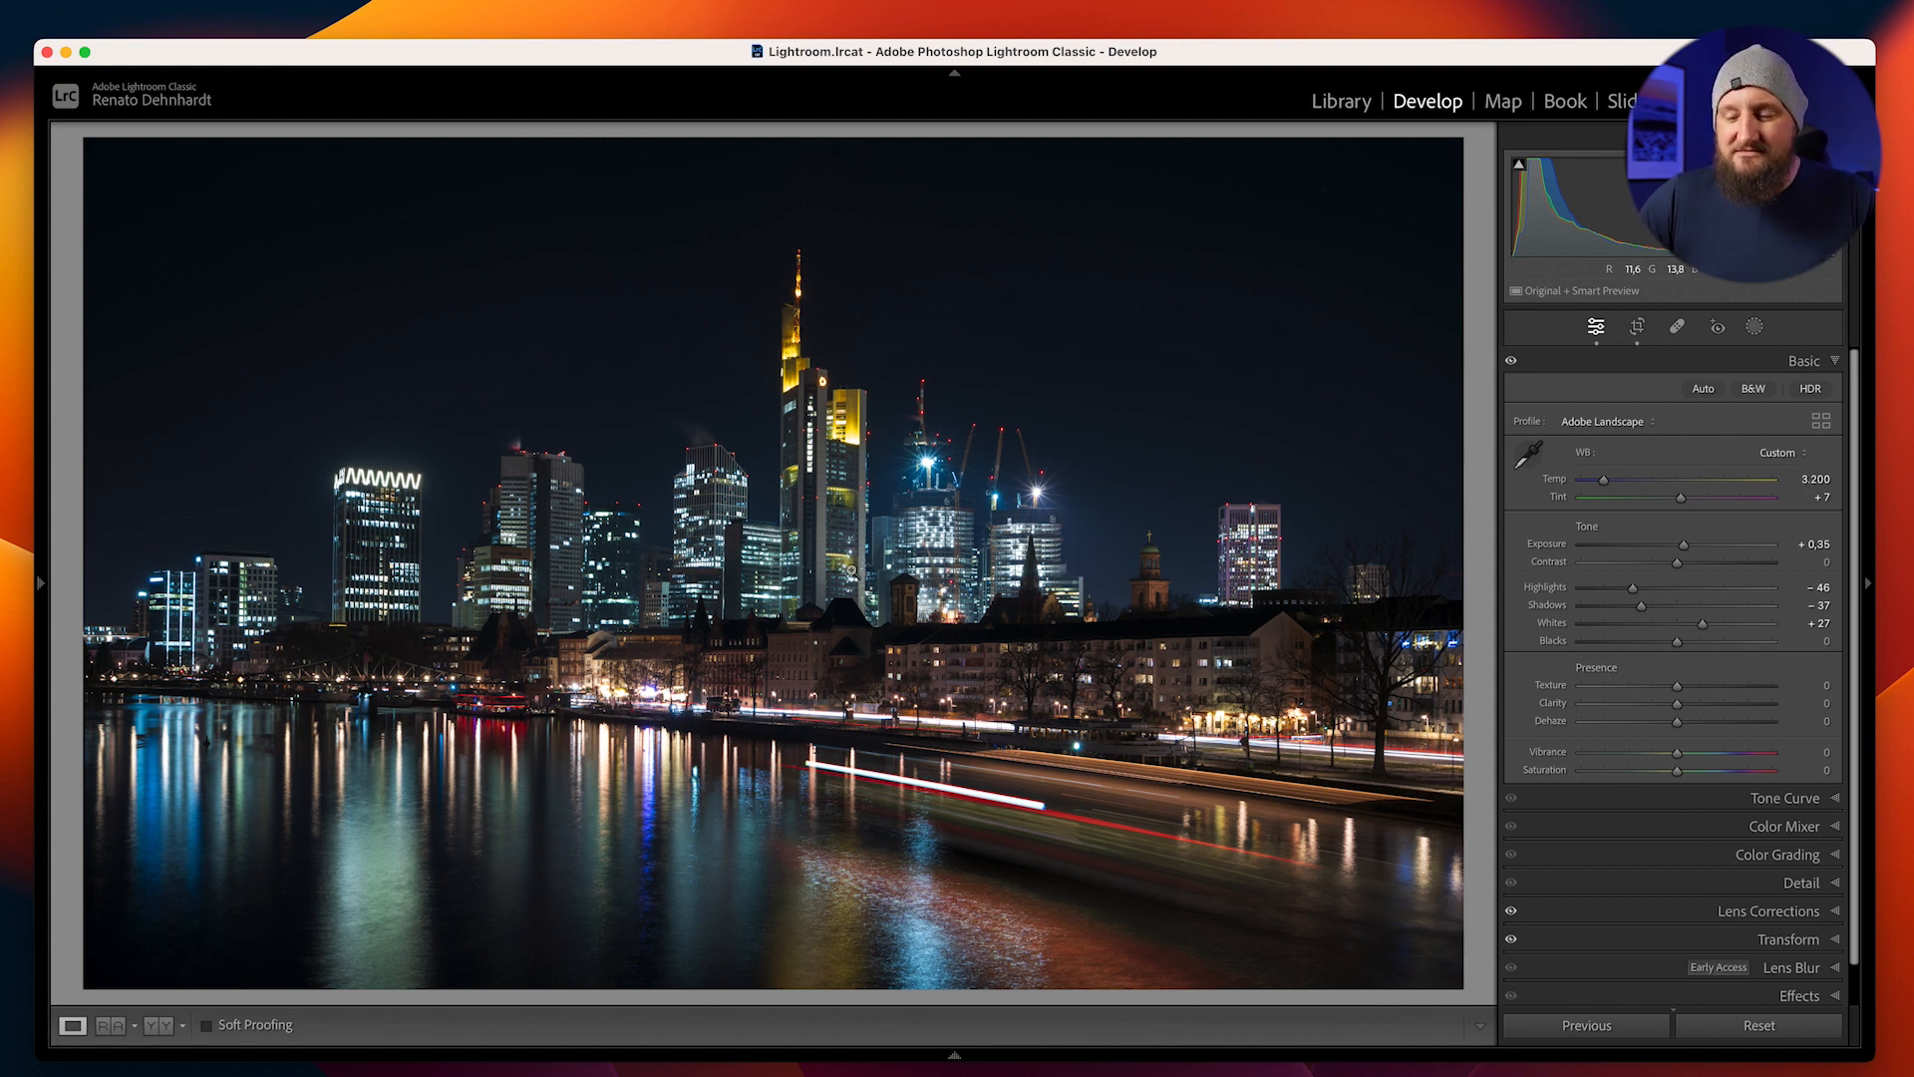
pyautogui.moveTo(1701, 626)
pyautogui.mouseDown()
pyautogui.moveTo(1719, 628)
pyautogui.moveTo(1700, 638)
pyautogui.mouseUp()
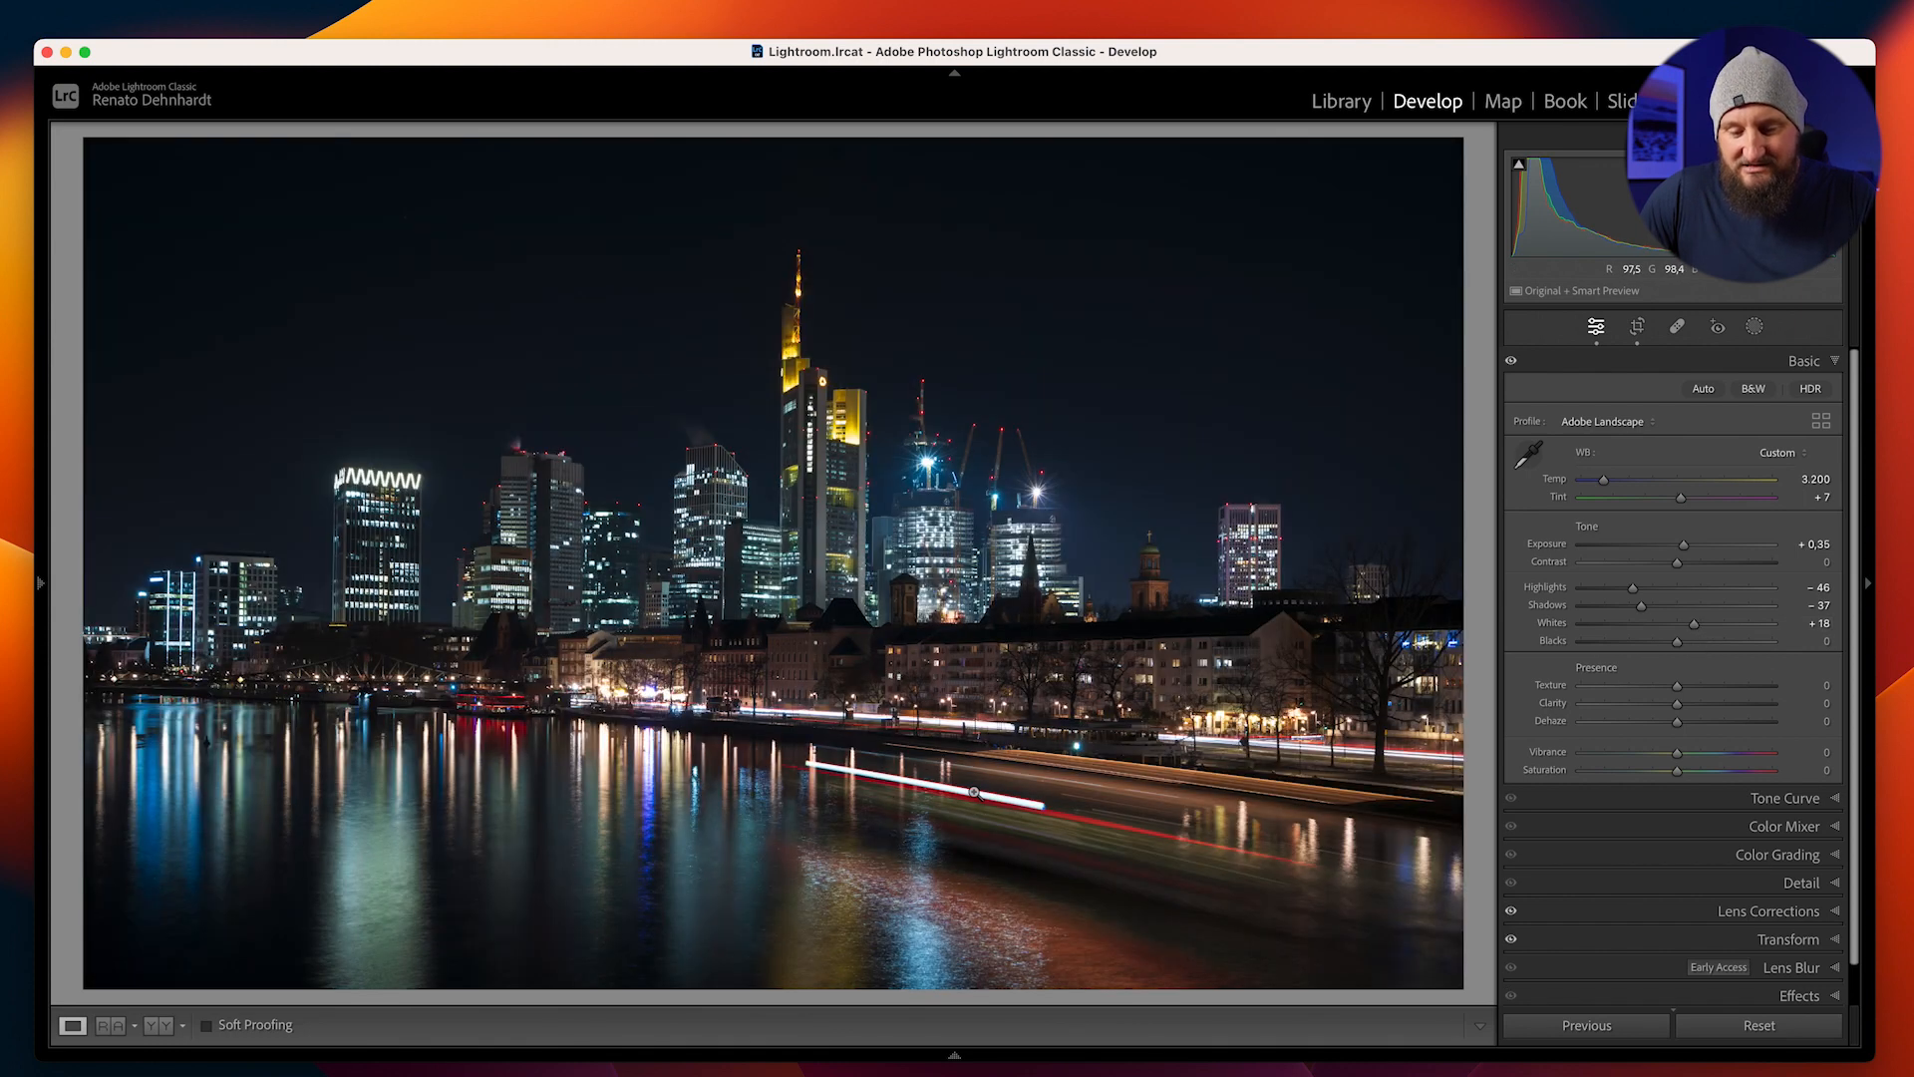
pyautogui.moveTo(1693, 624)
pyautogui.mouseDown()
pyautogui.moveTo(1723, 628)
pyautogui.moveTo(1701, 630)
pyautogui.mouseUp()
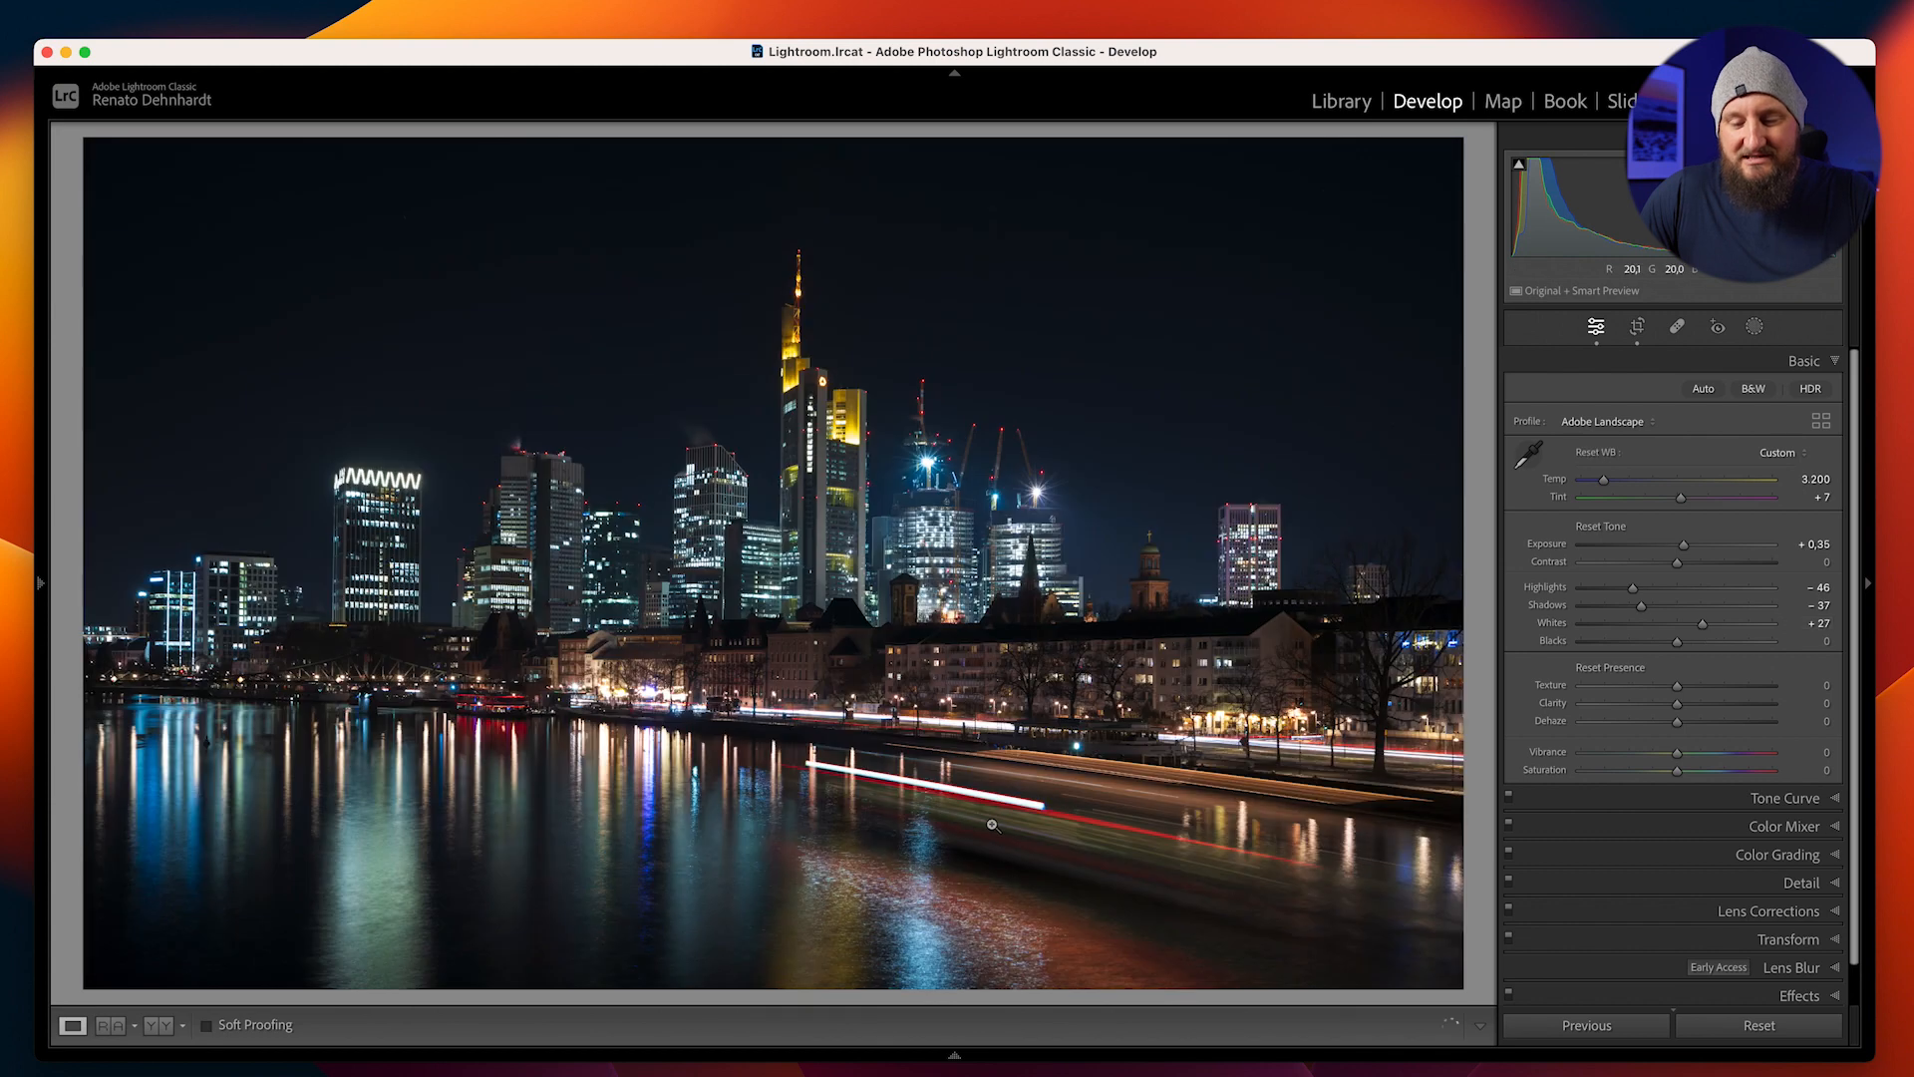
pyautogui.press('\\')
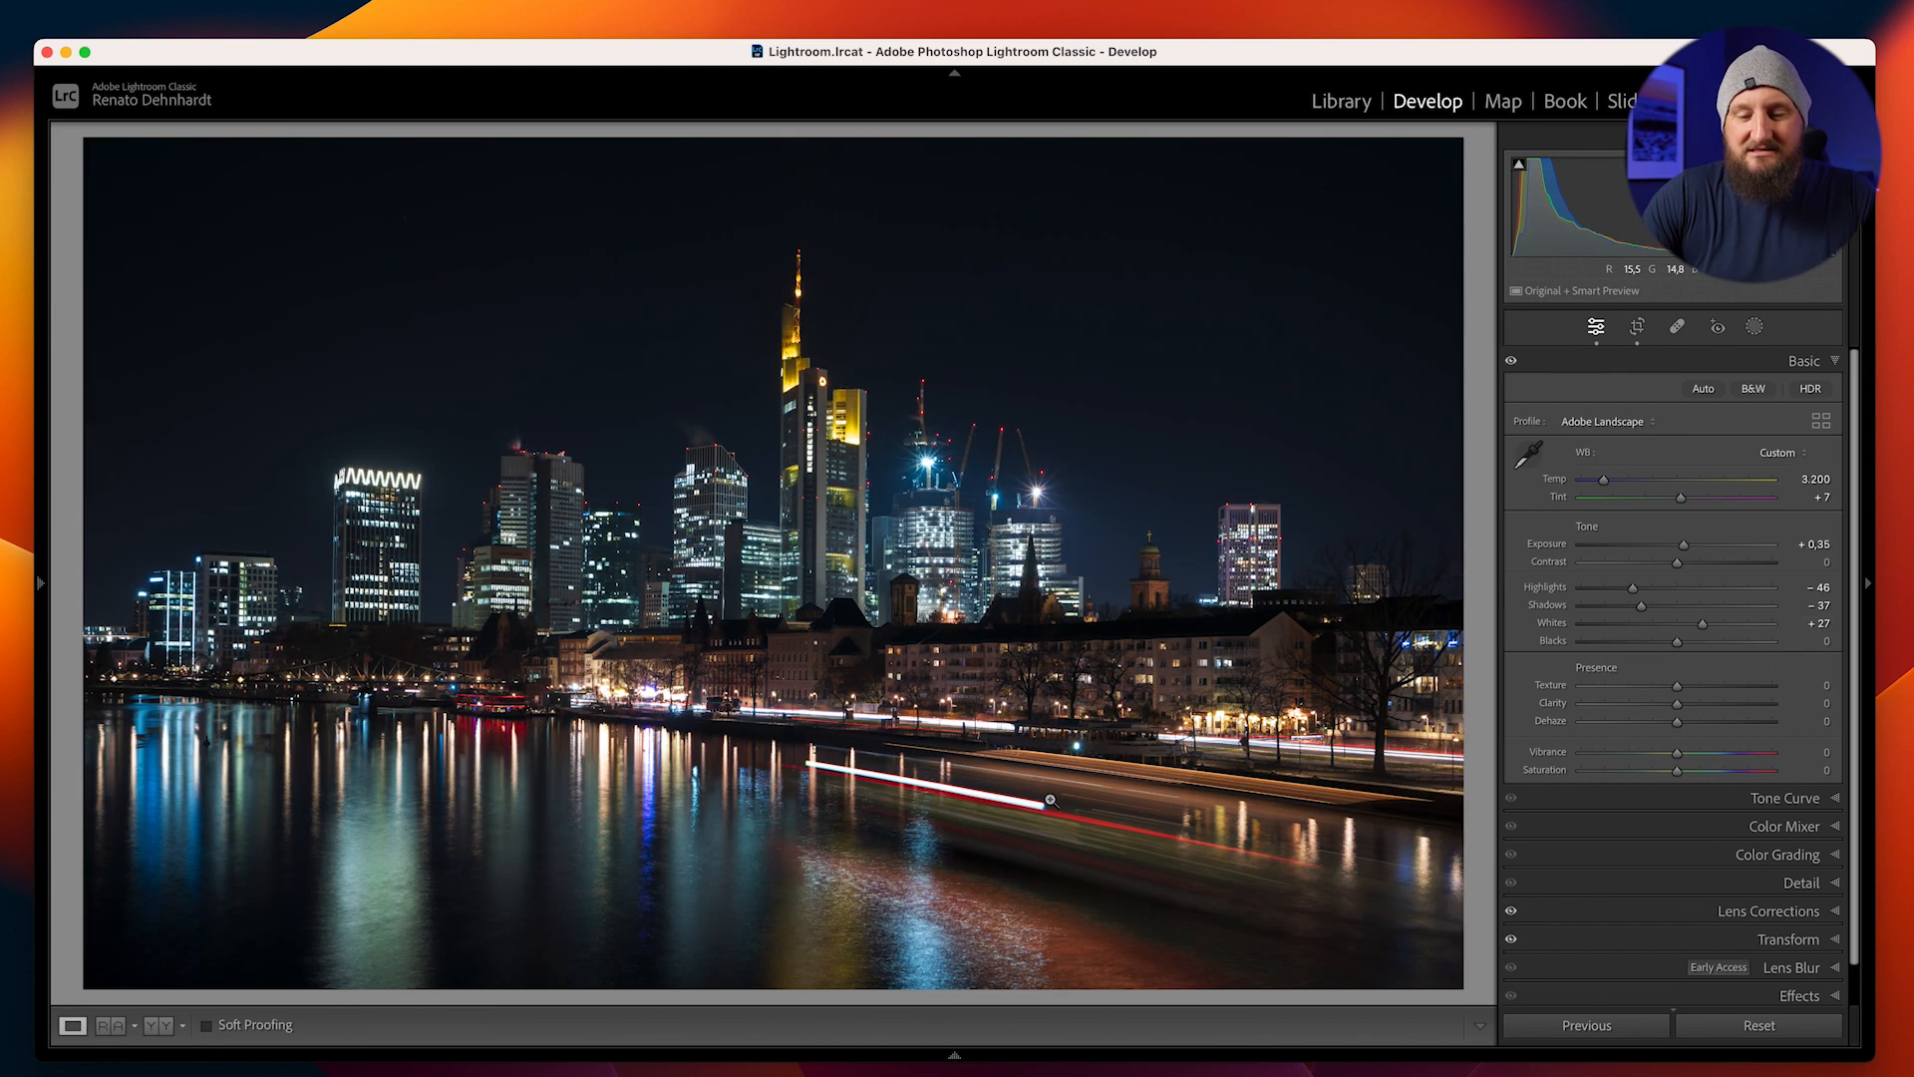
pyautogui.press('\\')
pyautogui.press('\\')
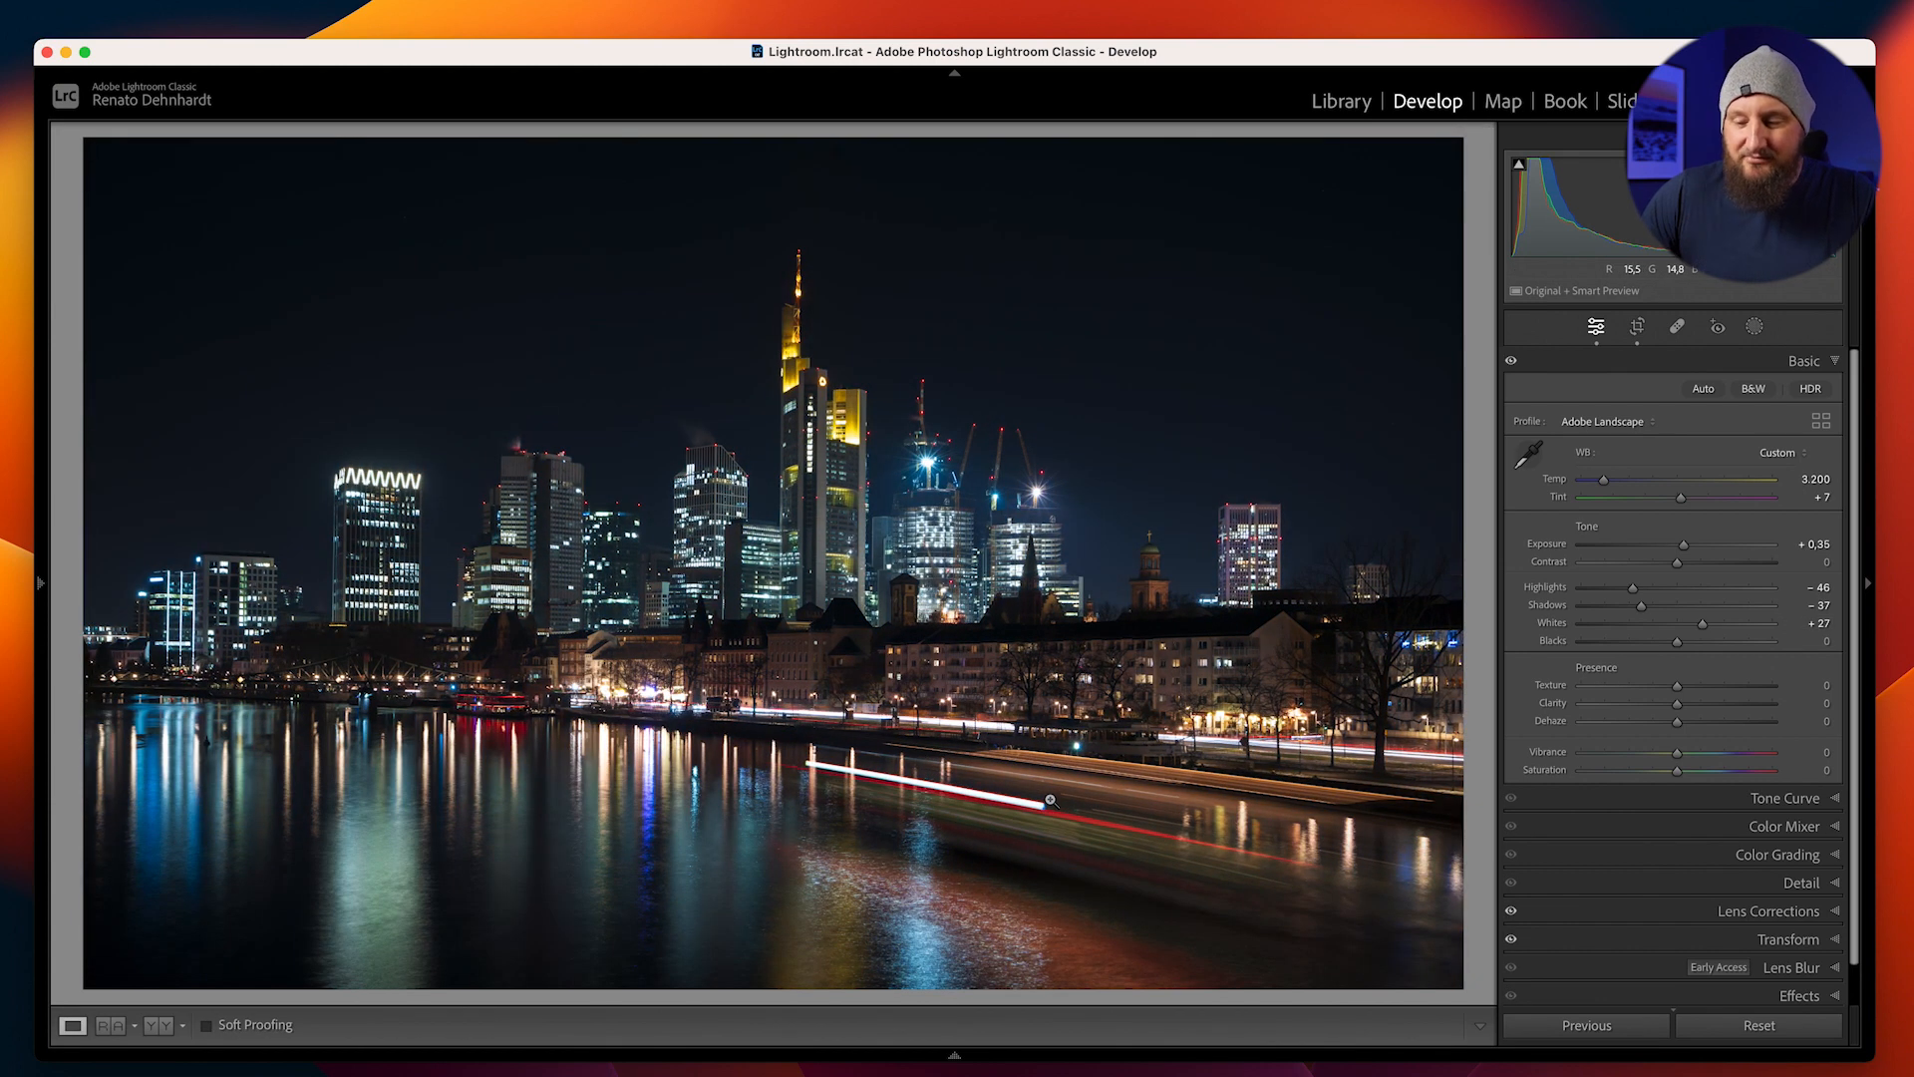
# Set Blacks to -20, Texture to +13, Clarity to +39 and Dehaze to +16, and compare before and after
pyautogui.moveTo(1678, 641); pyautogui.dragTo(1617, 663)
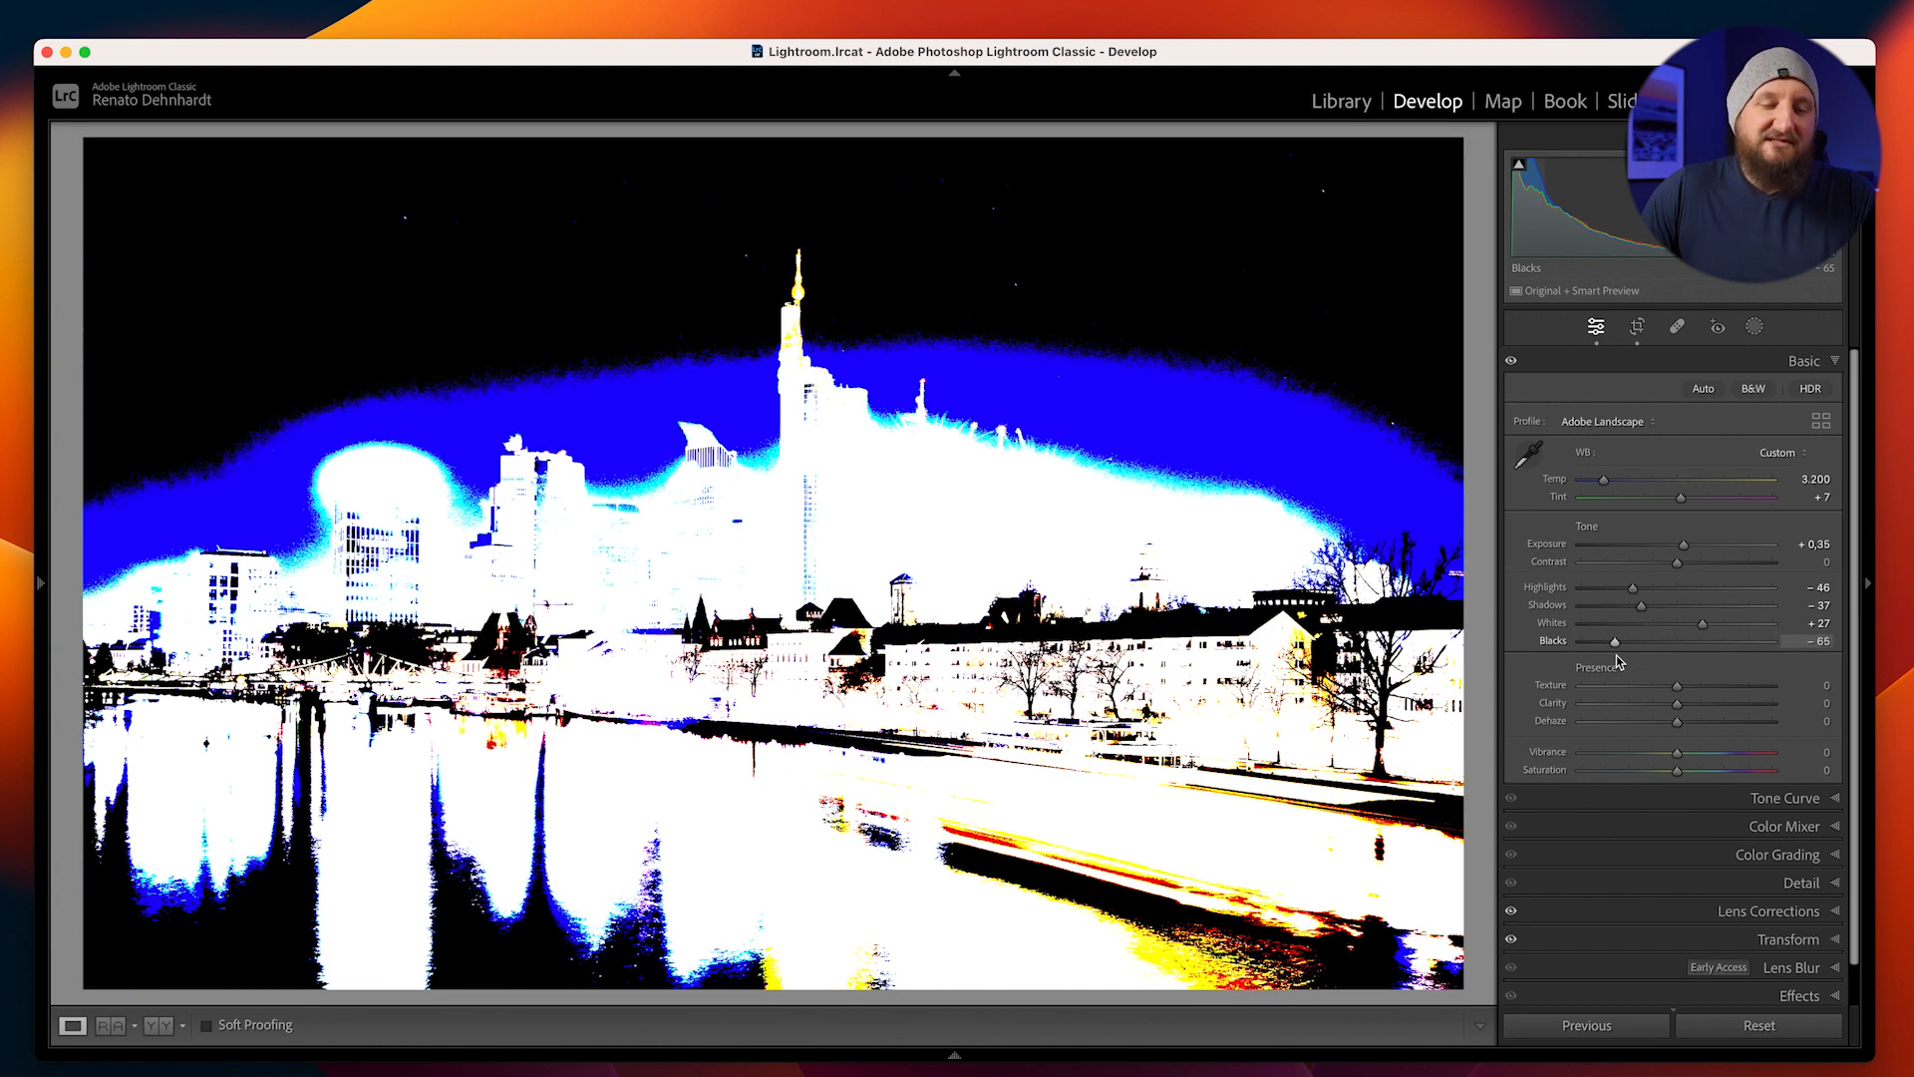
pyautogui.moveTo(1619, 662); pyautogui.dragTo(1715, 708)
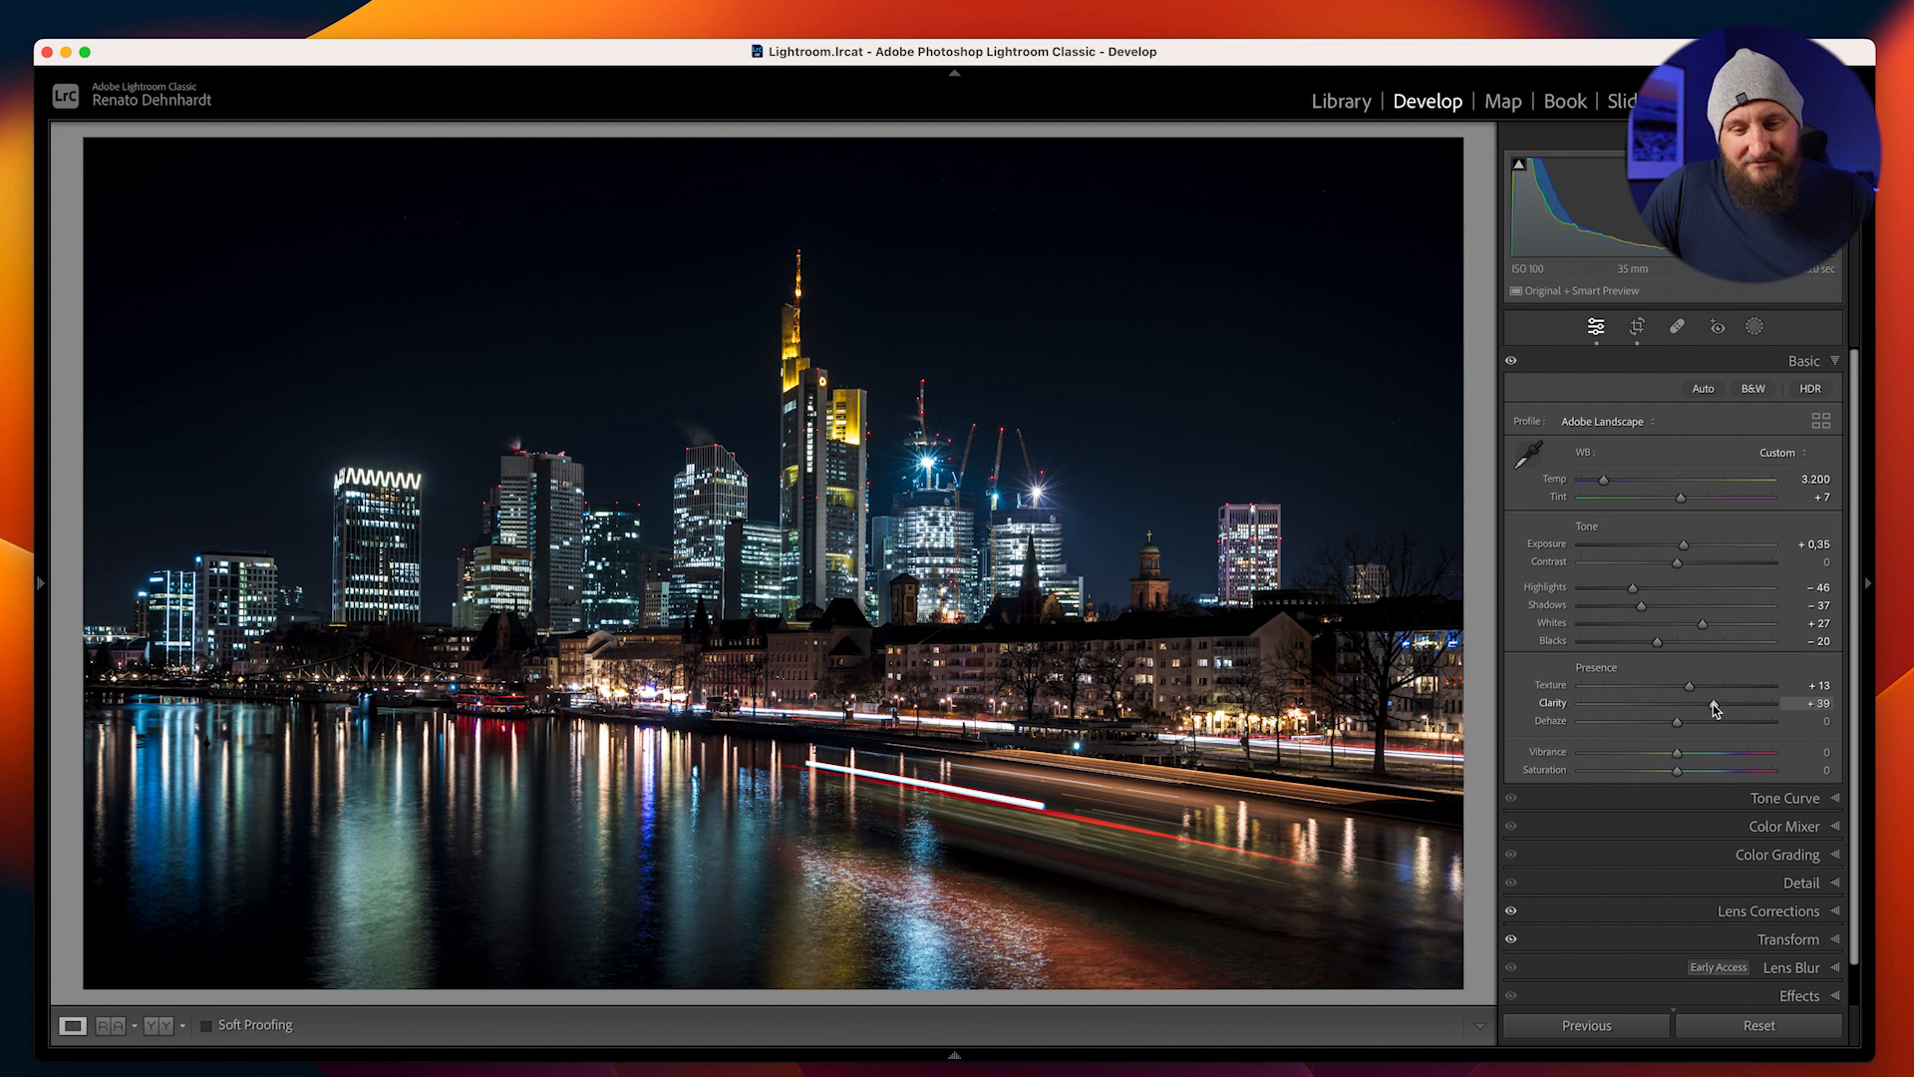
pyautogui.moveTo(1677, 722); pyautogui.dragTo(1691, 730)
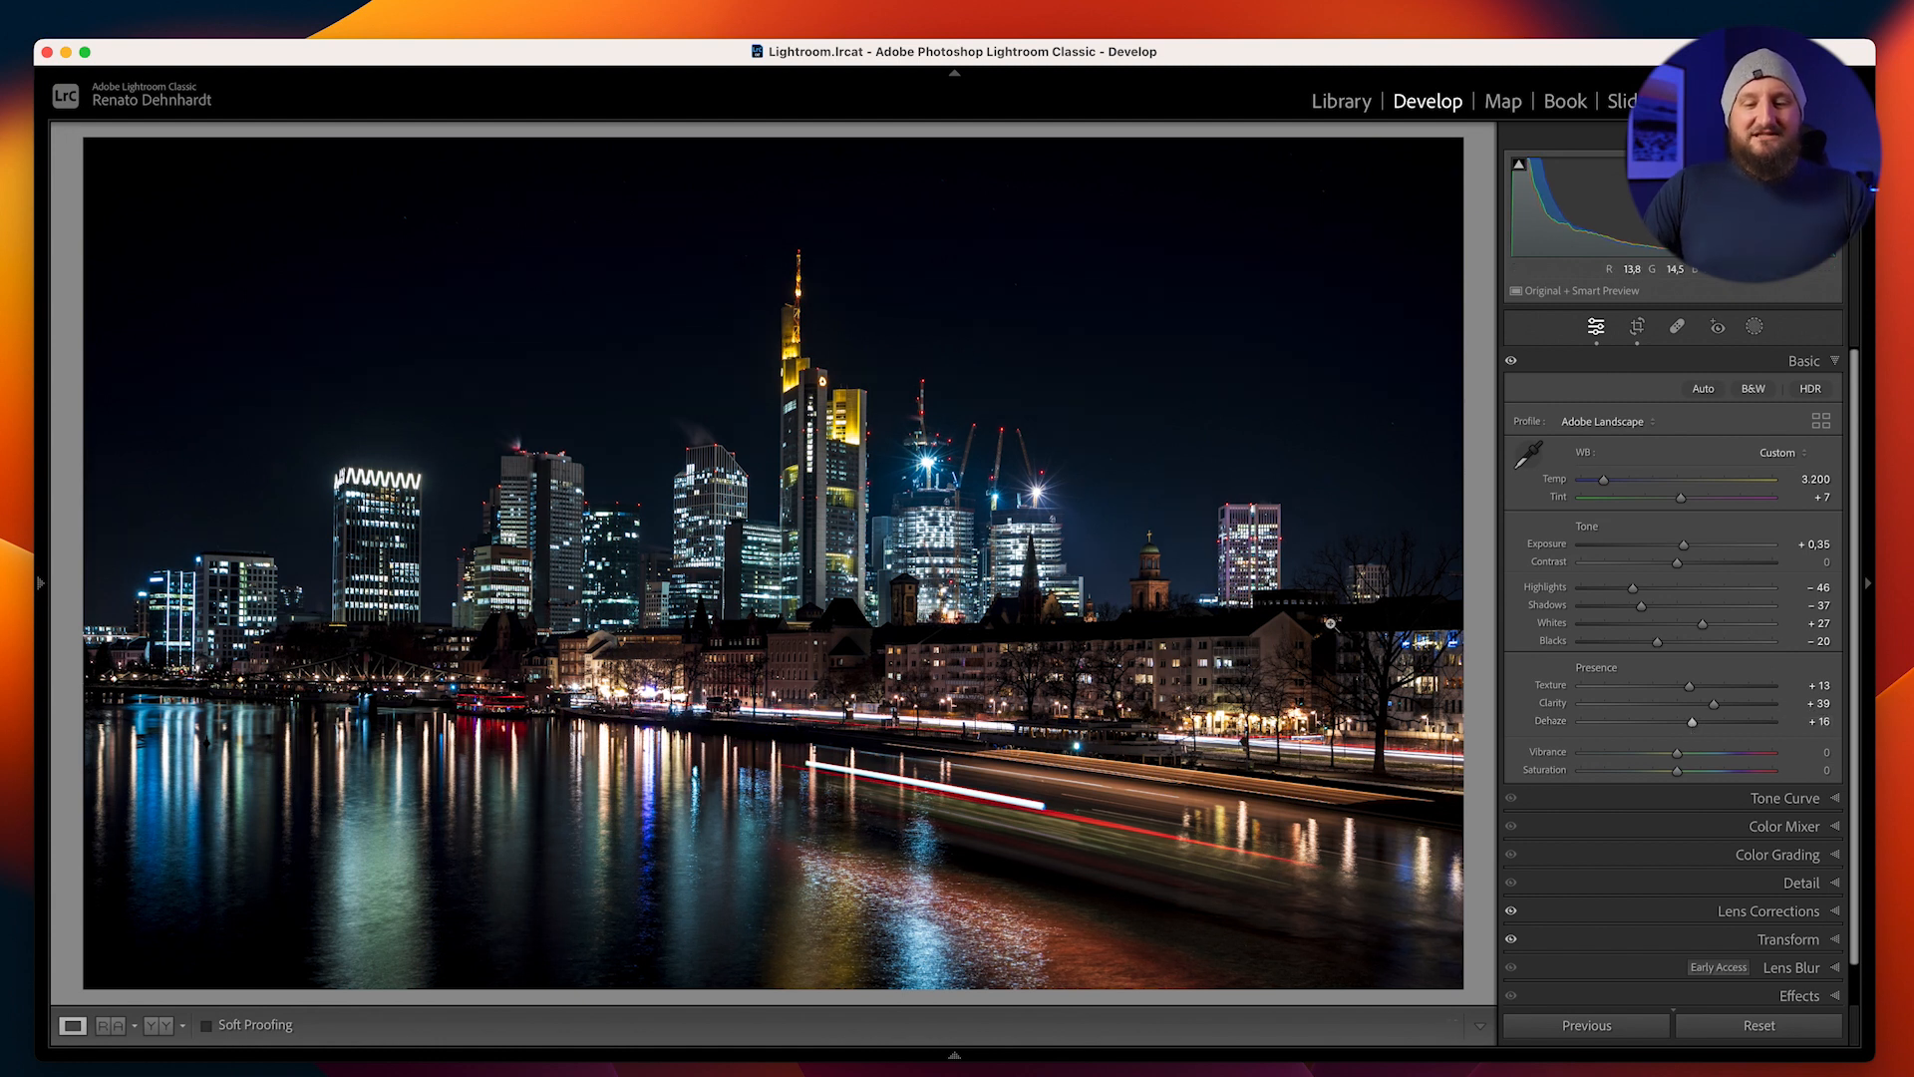
pyautogui.press('\\')
pyautogui.press('\\')
pyautogui.press('\\')
pyautogui.press('\\')
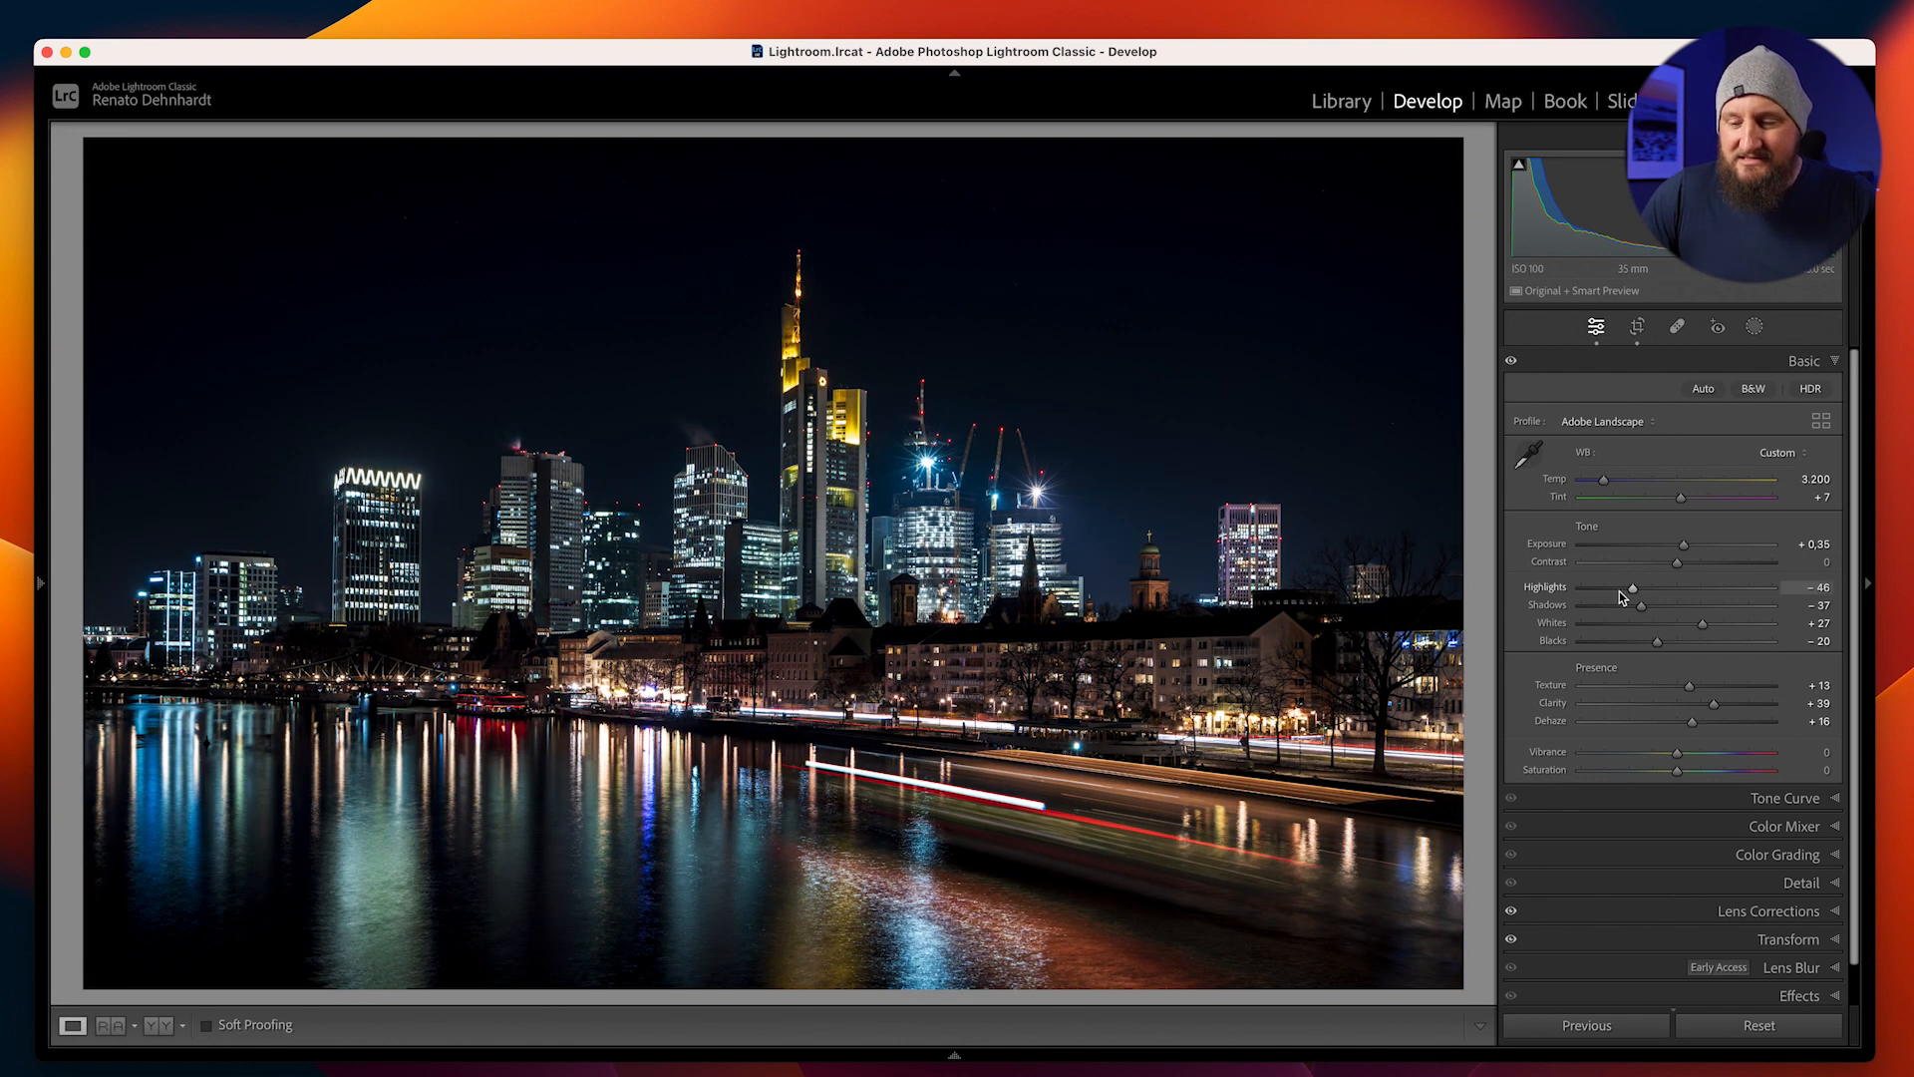
# Set Contrast to +10 and Vibrance to +22, and compare the edited photo with the original
pyautogui.moveTo(1677, 567); pyautogui.dragTo(1687, 569)
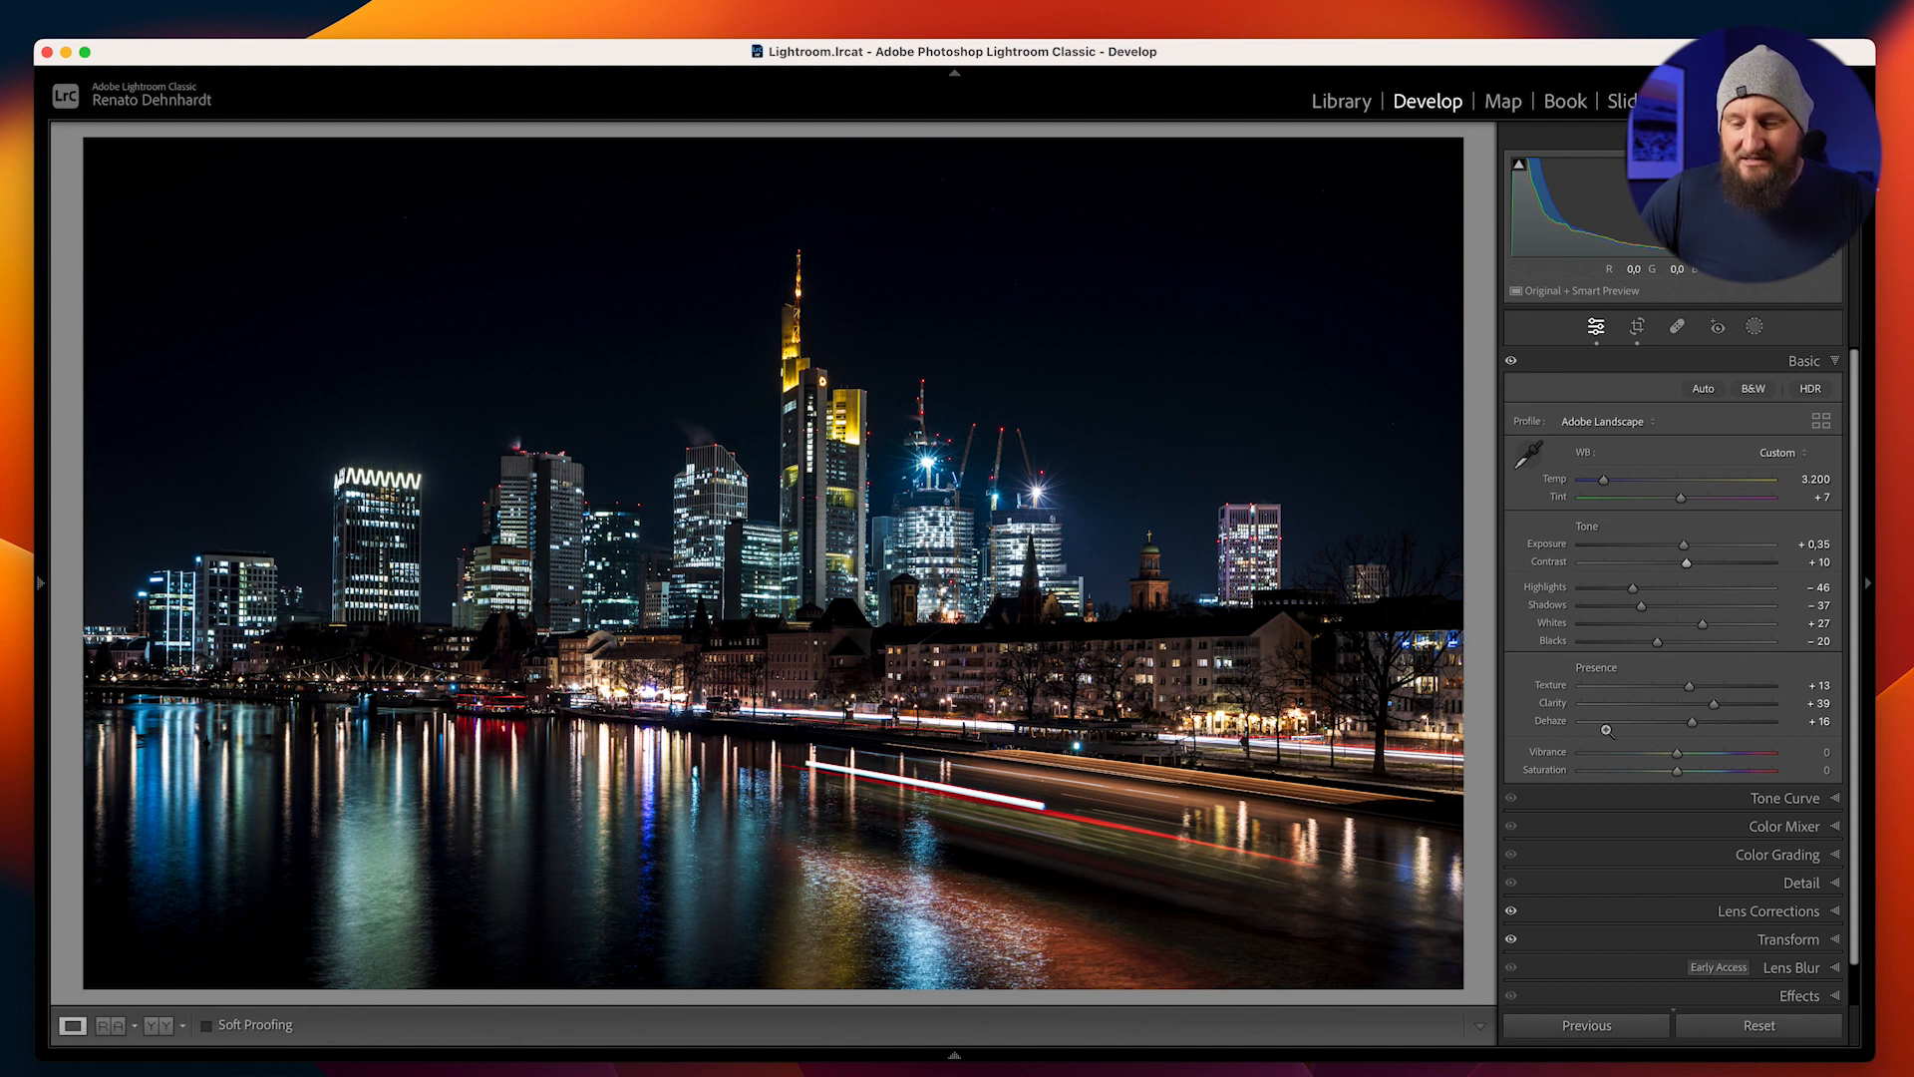
pyautogui.moveTo(1677, 753); pyautogui.dragTo(1698, 760)
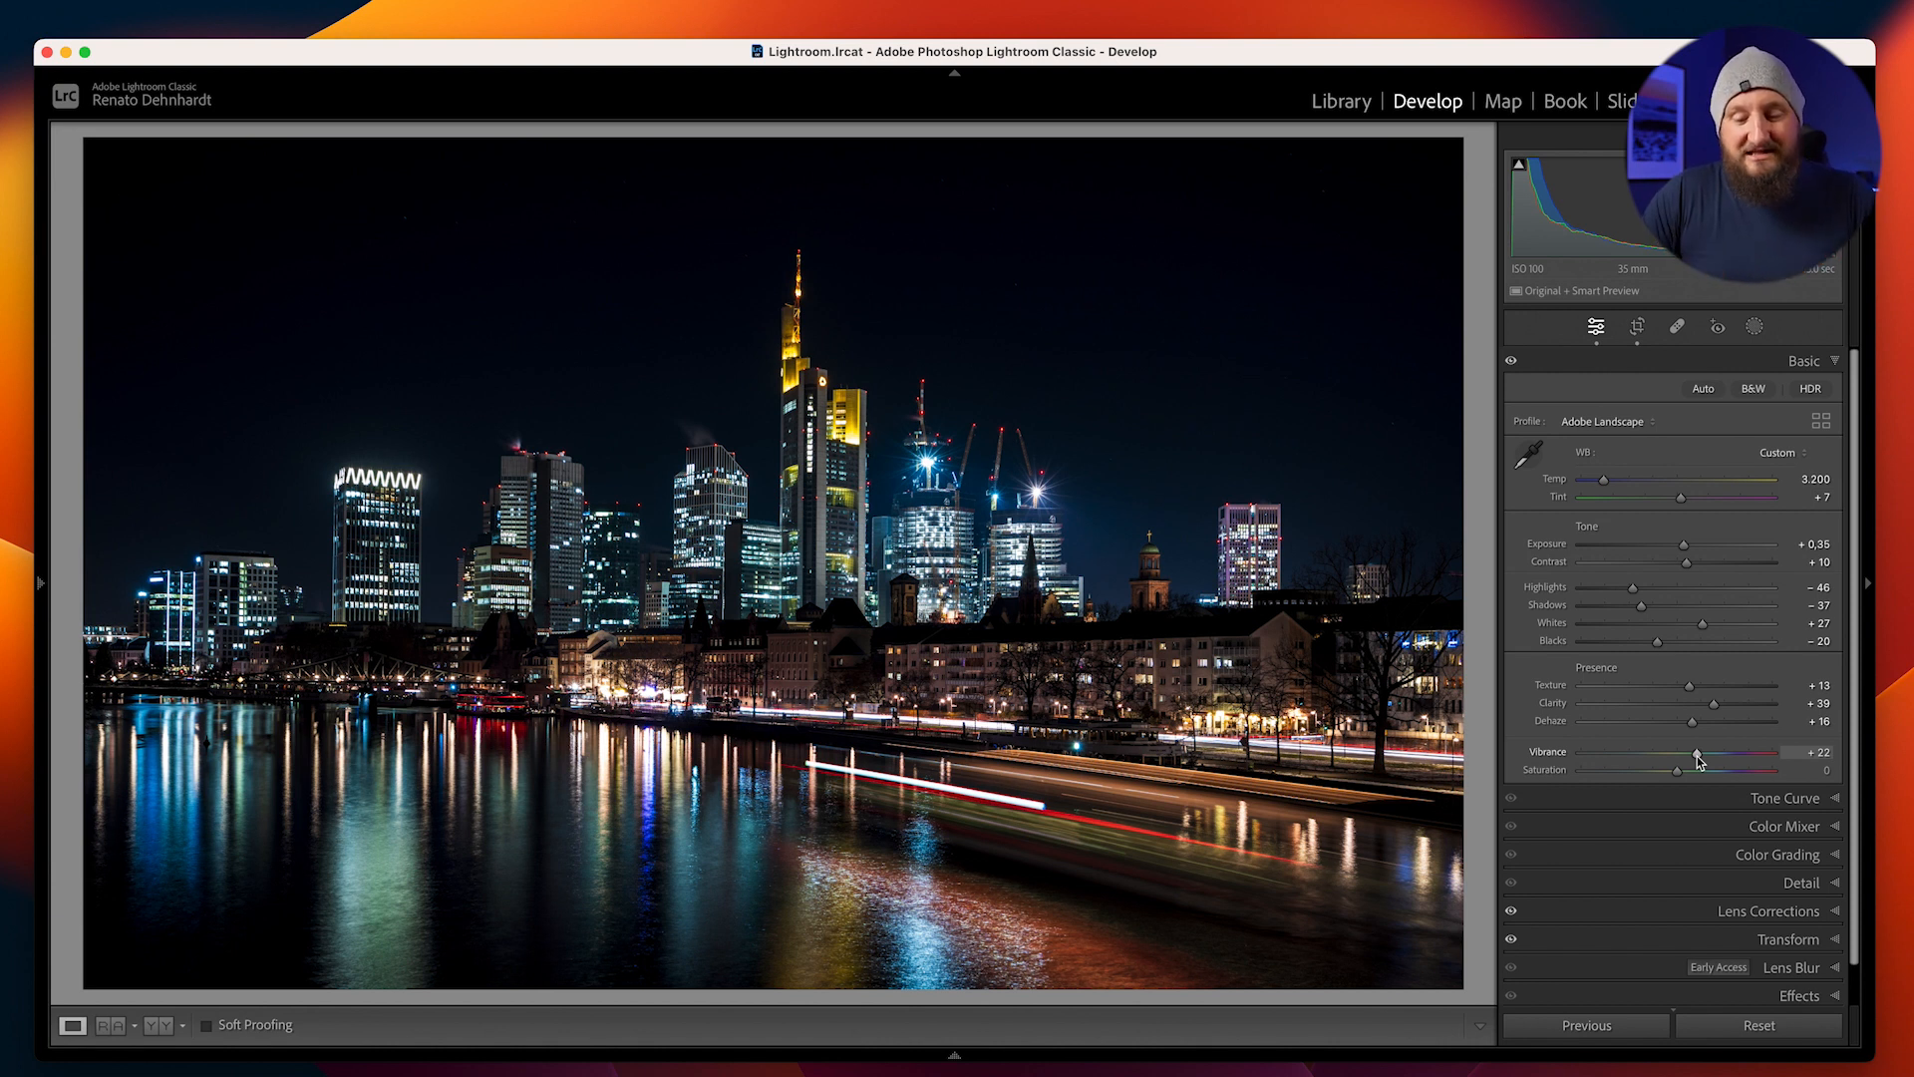
pyautogui.press('\\')
pyautogui.press('\\')
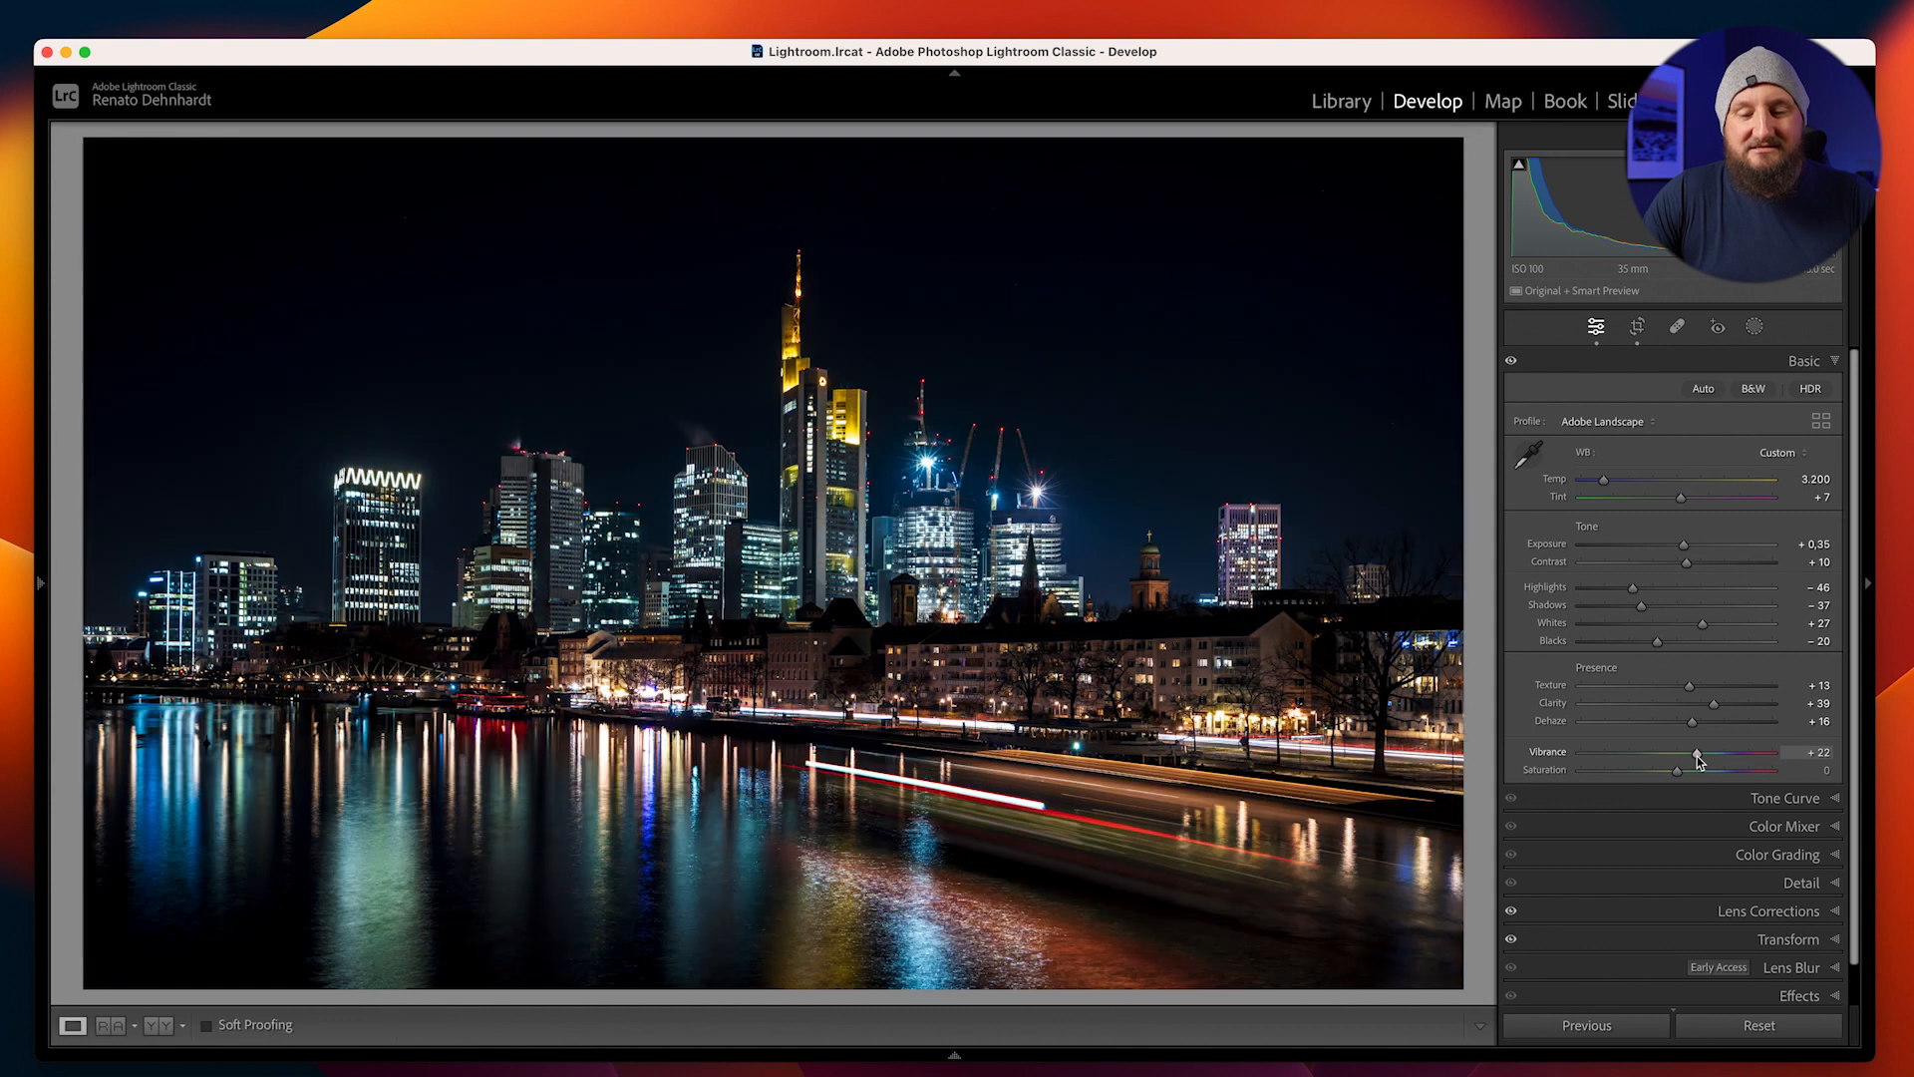
pyautogui.press('\\')
pyautogui.press('\\')
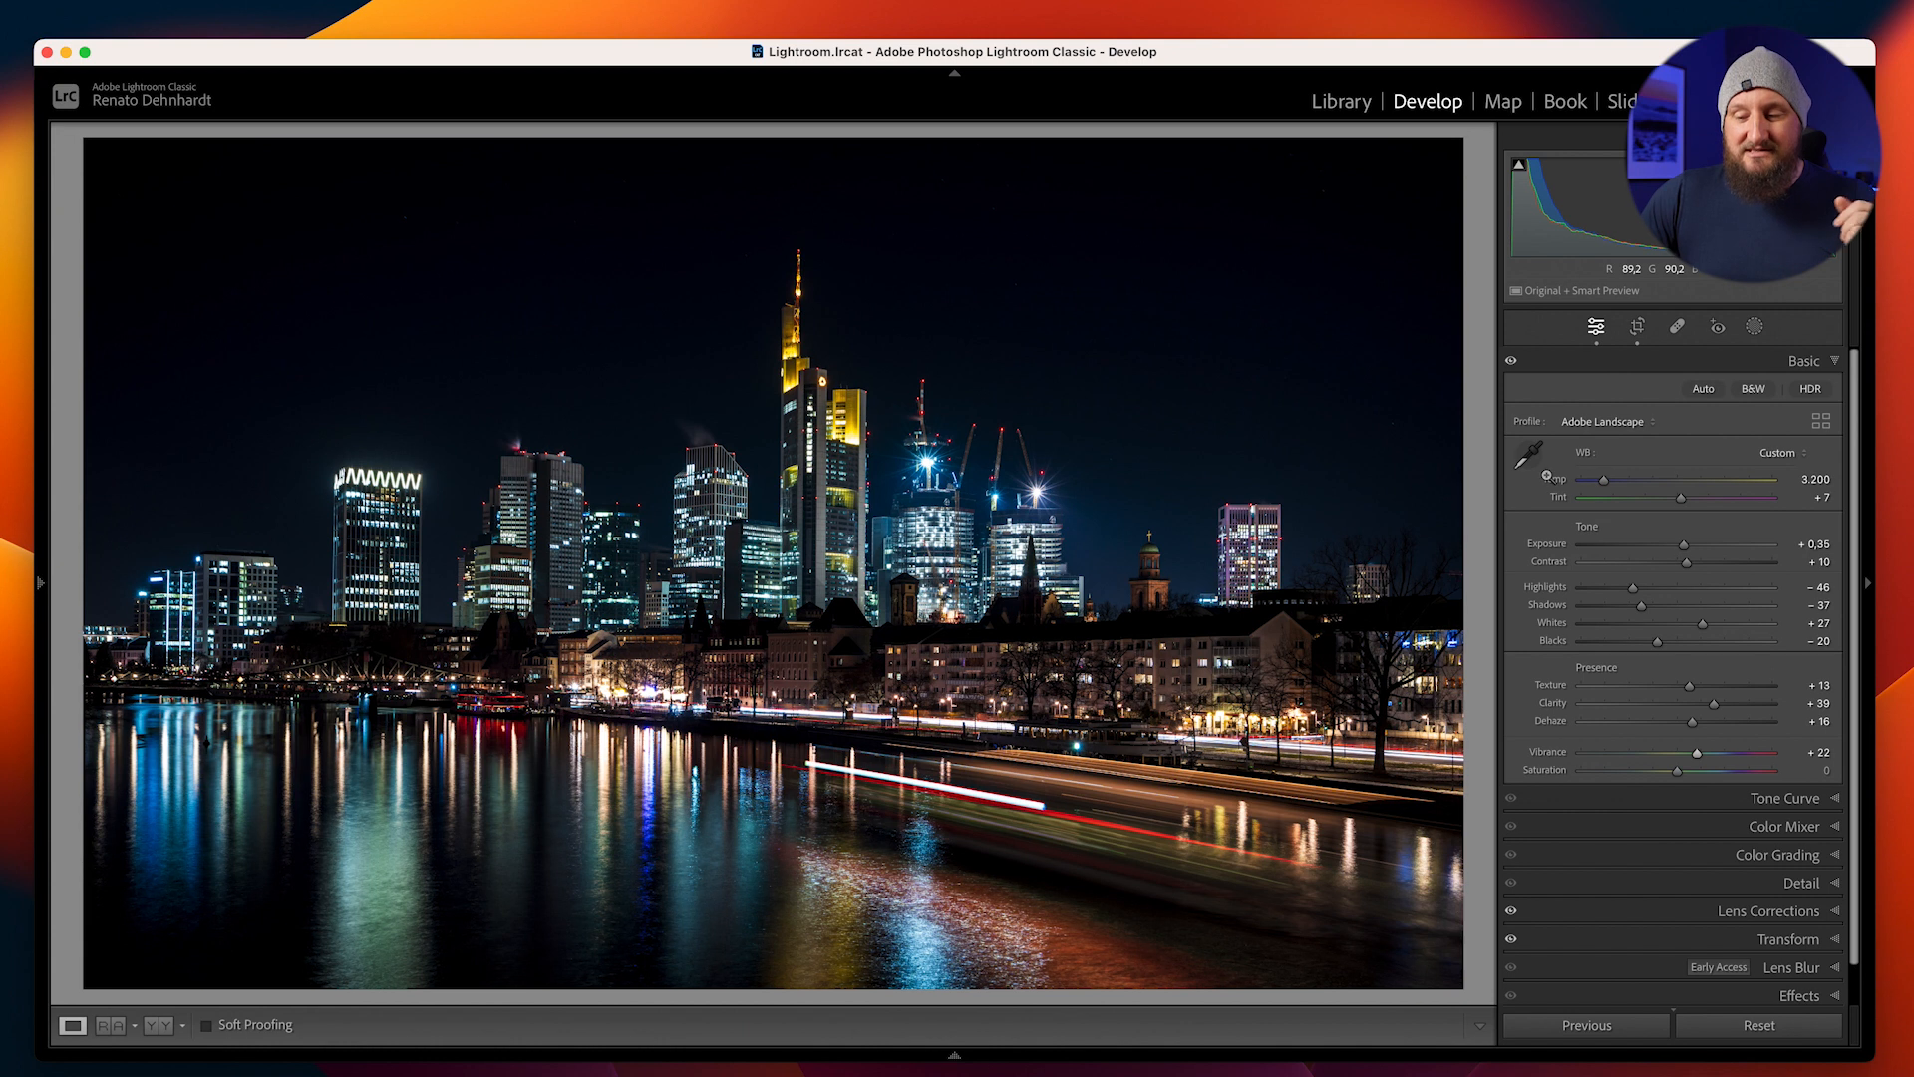
# Adjust the Color Mixer saturation to Aqua -15, Blue -19, Orange +10 and Yellow +14, checking before and after
pyautogui.click(1785, 826)
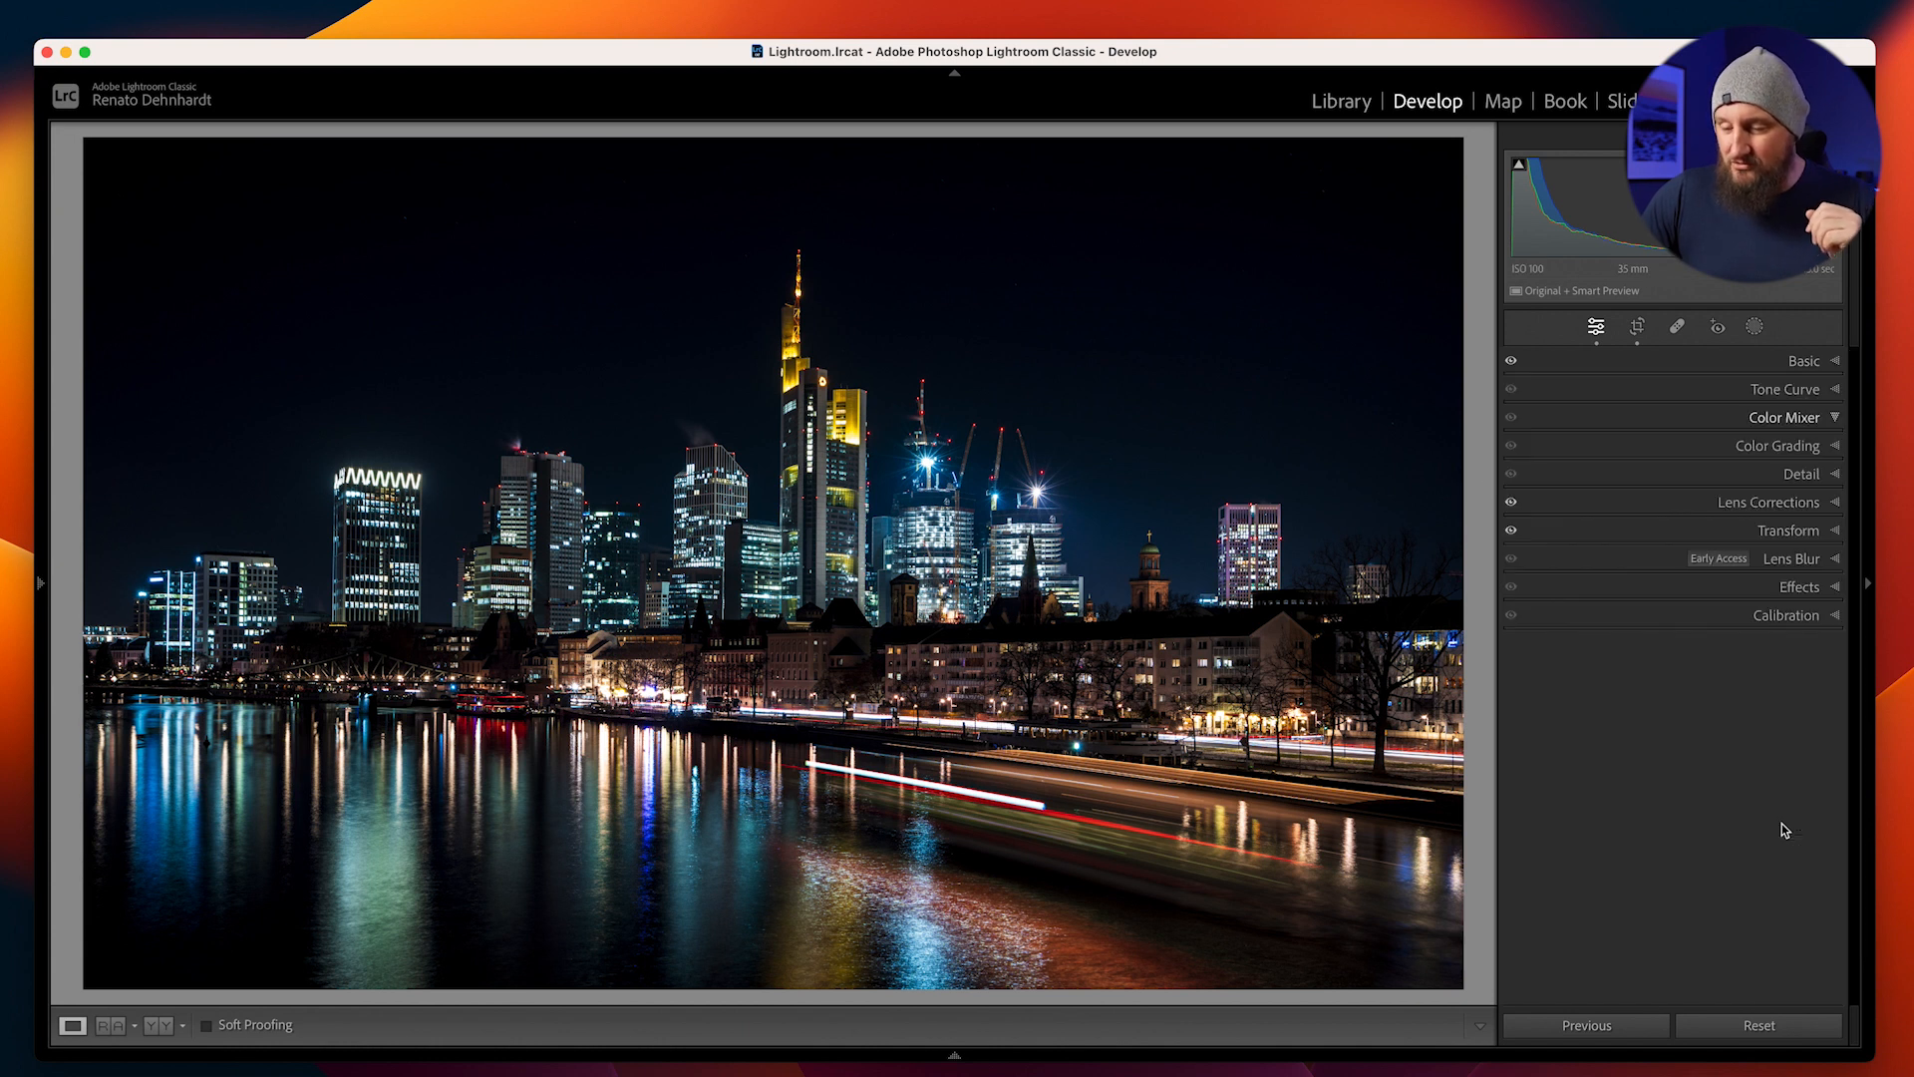
pyautogui.click(1641, 497)
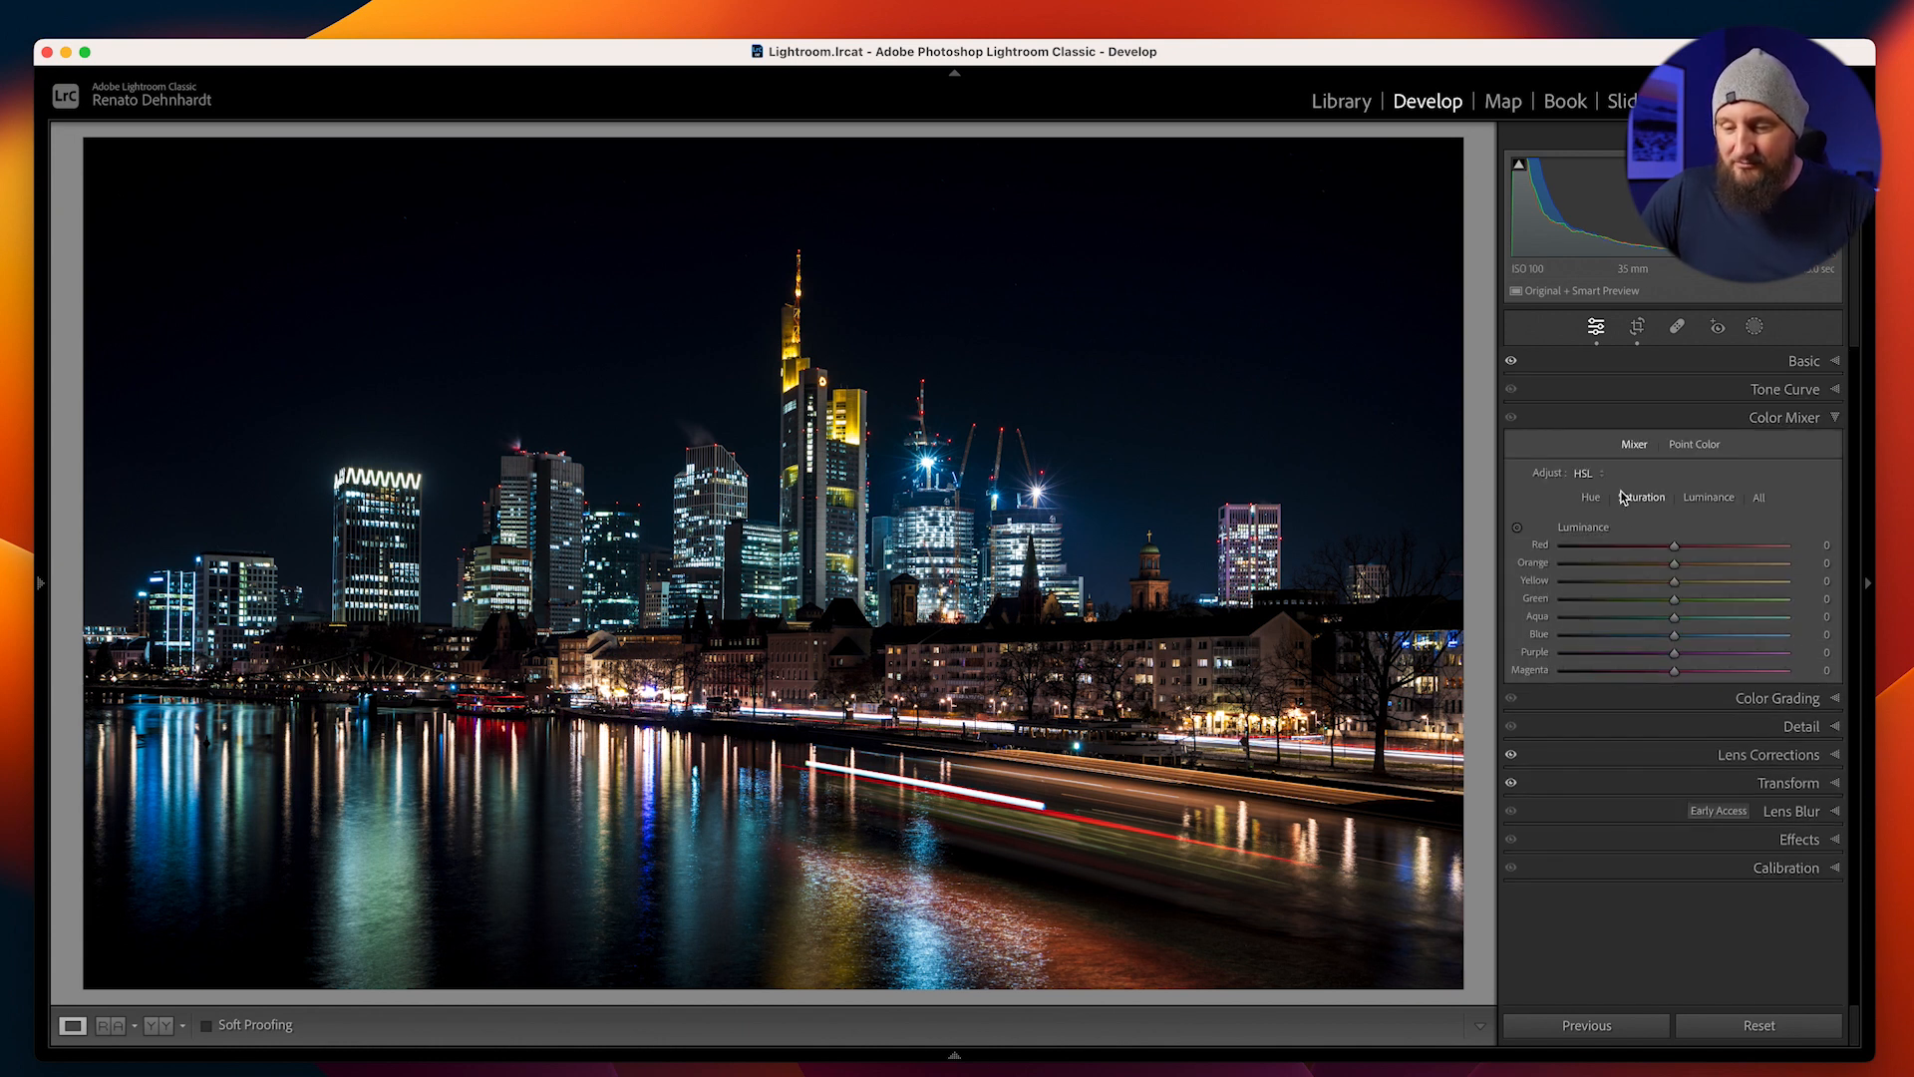
pyautogui.moveTo(1675, 635)
pyautogui.mouseDown()
pyautogui.moveTo(1611, 643)
pyautogui.moveTo(1647, 638)
pyautogui.mouseUp()
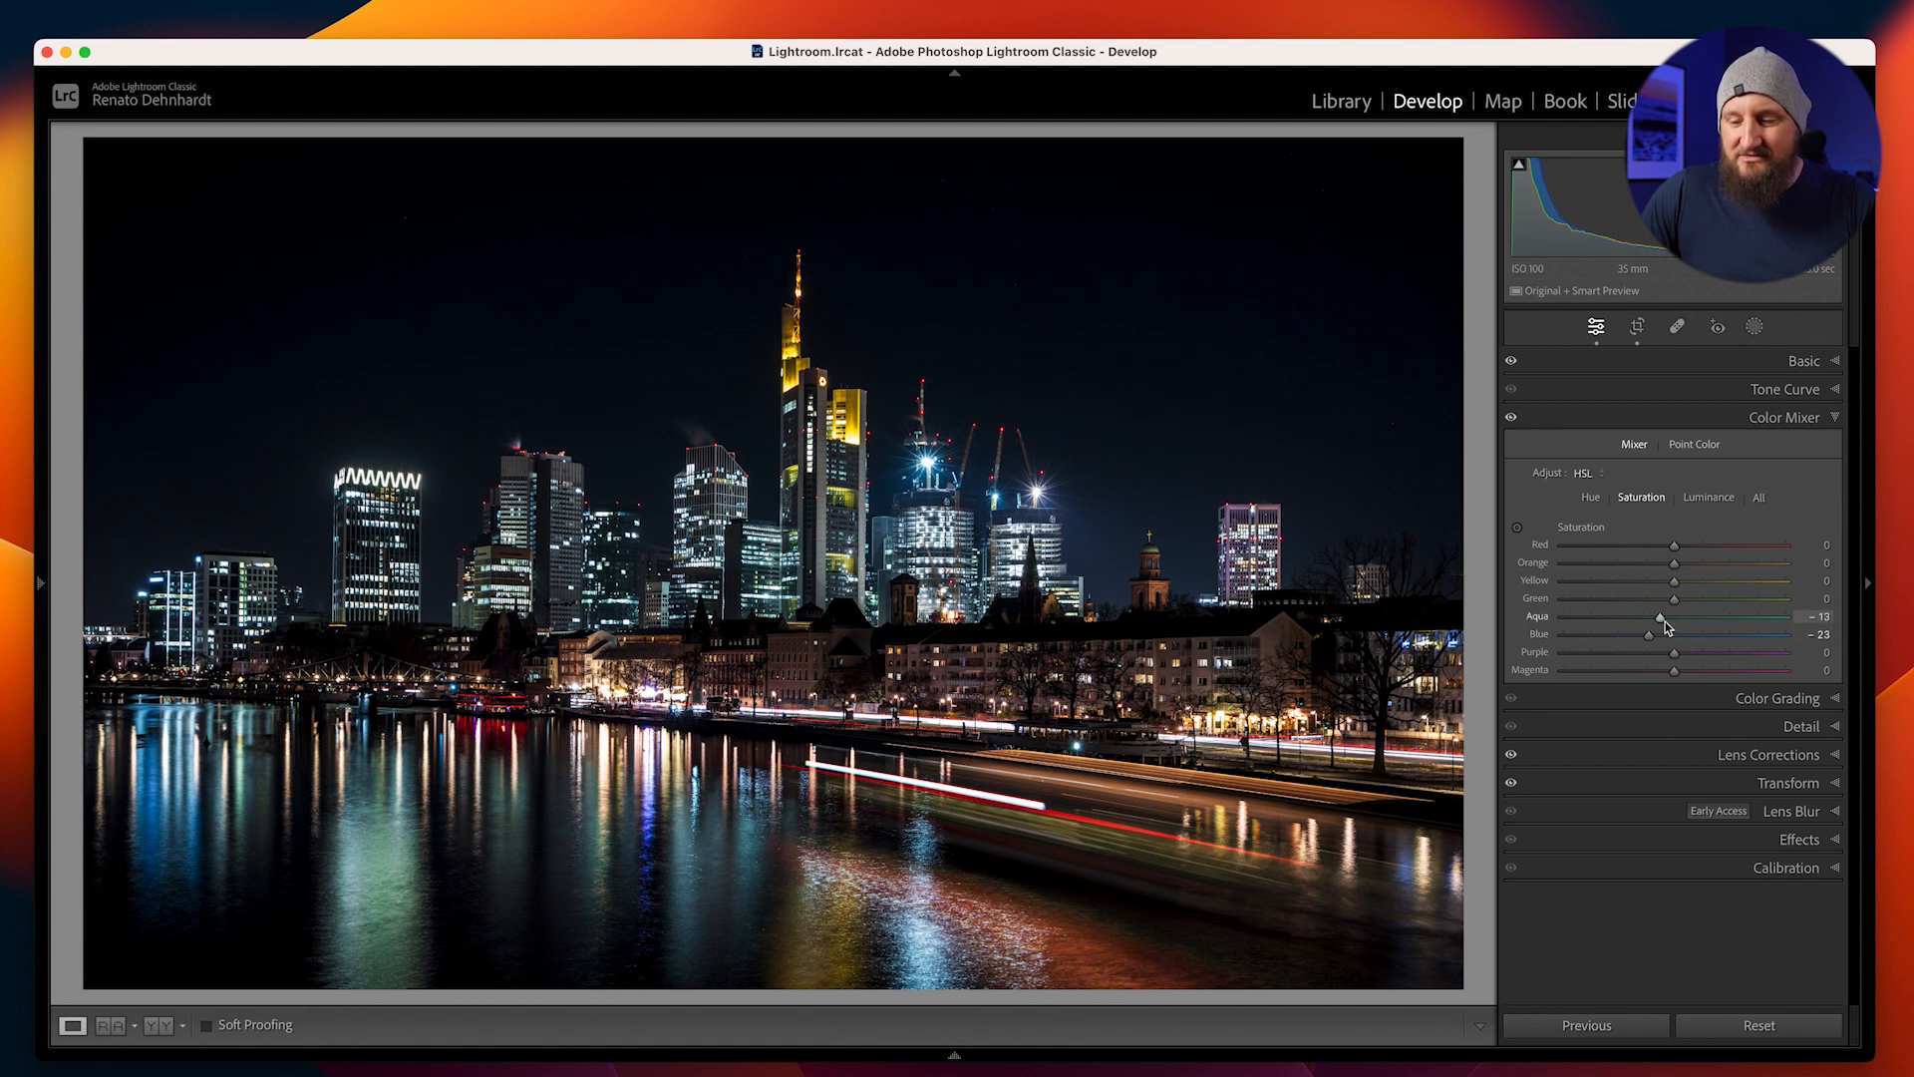
pyautogui.moveTo(1665, 626); pyautogui.dragTo(1654, 639)
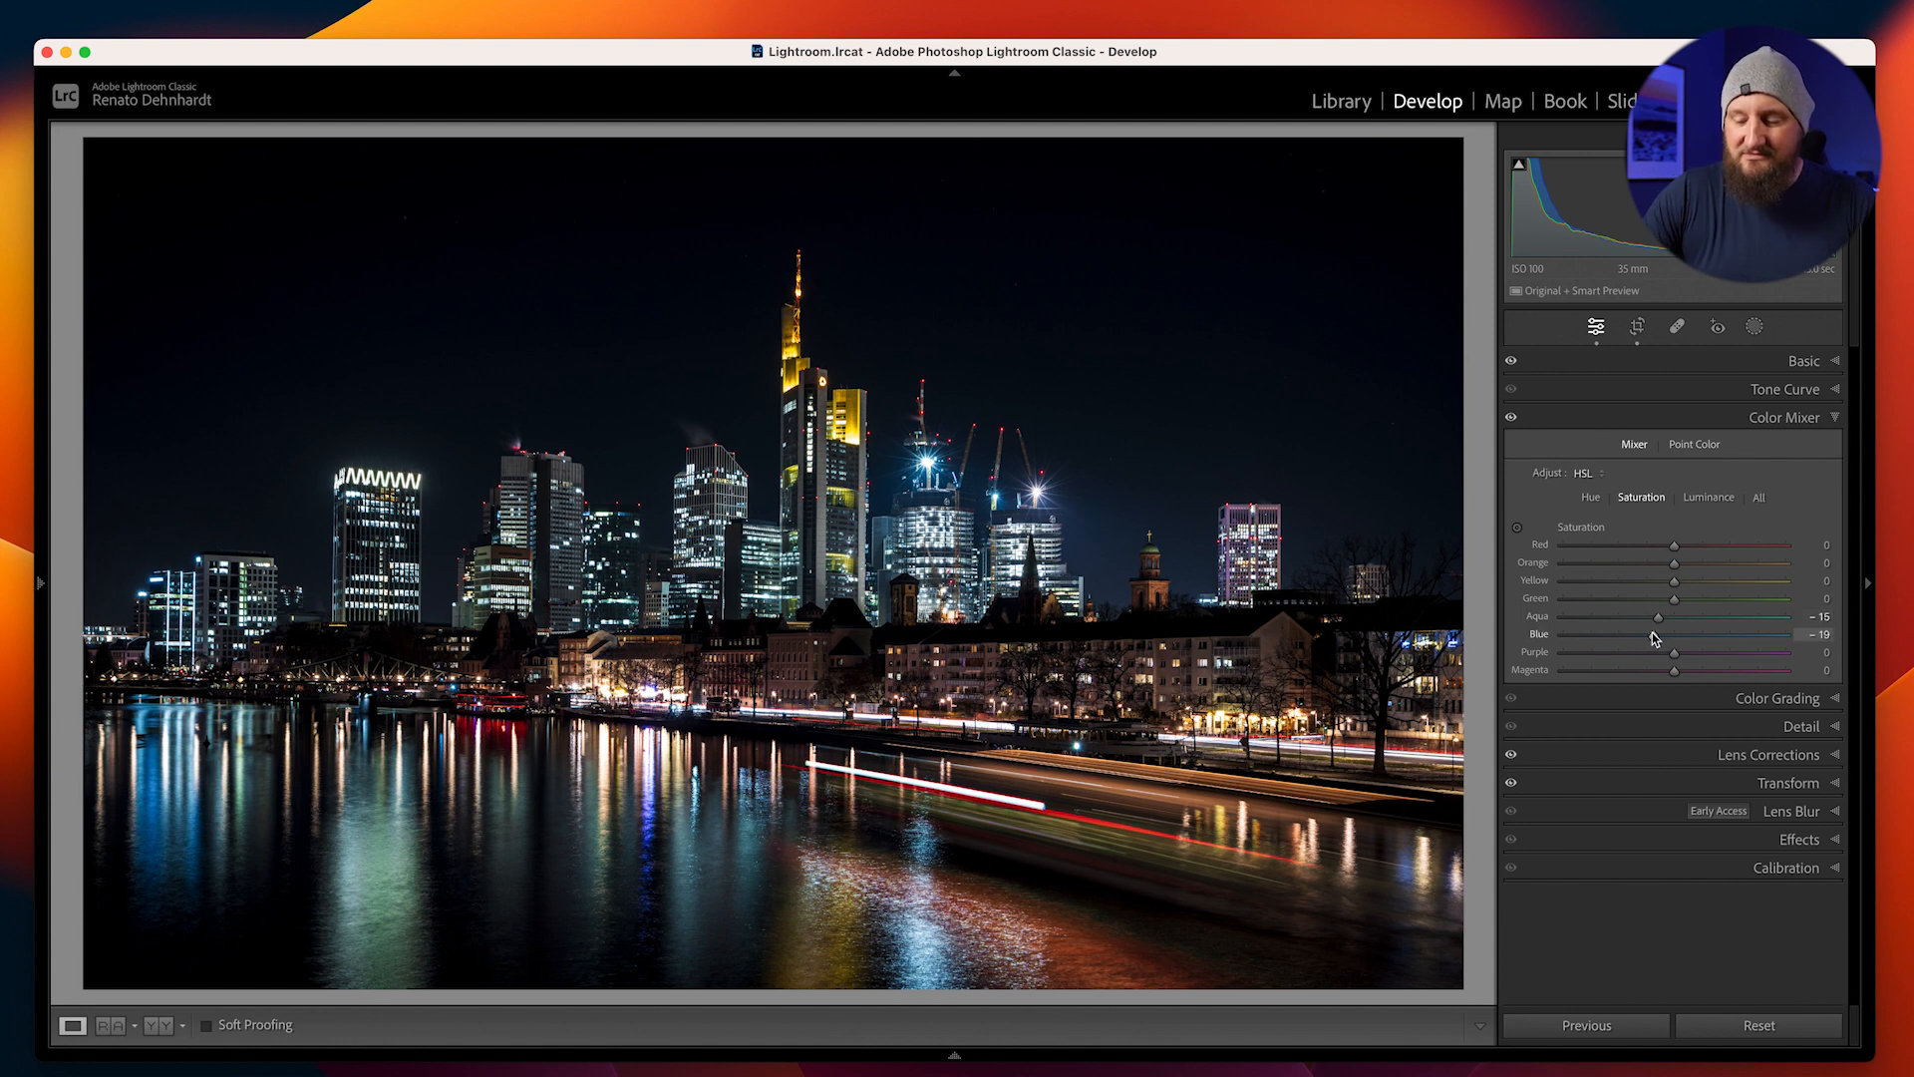
pyautogui.press('\\')
pyautogui.press('\\')
pyautogui.press('\\')
pyautogui.press('\\')
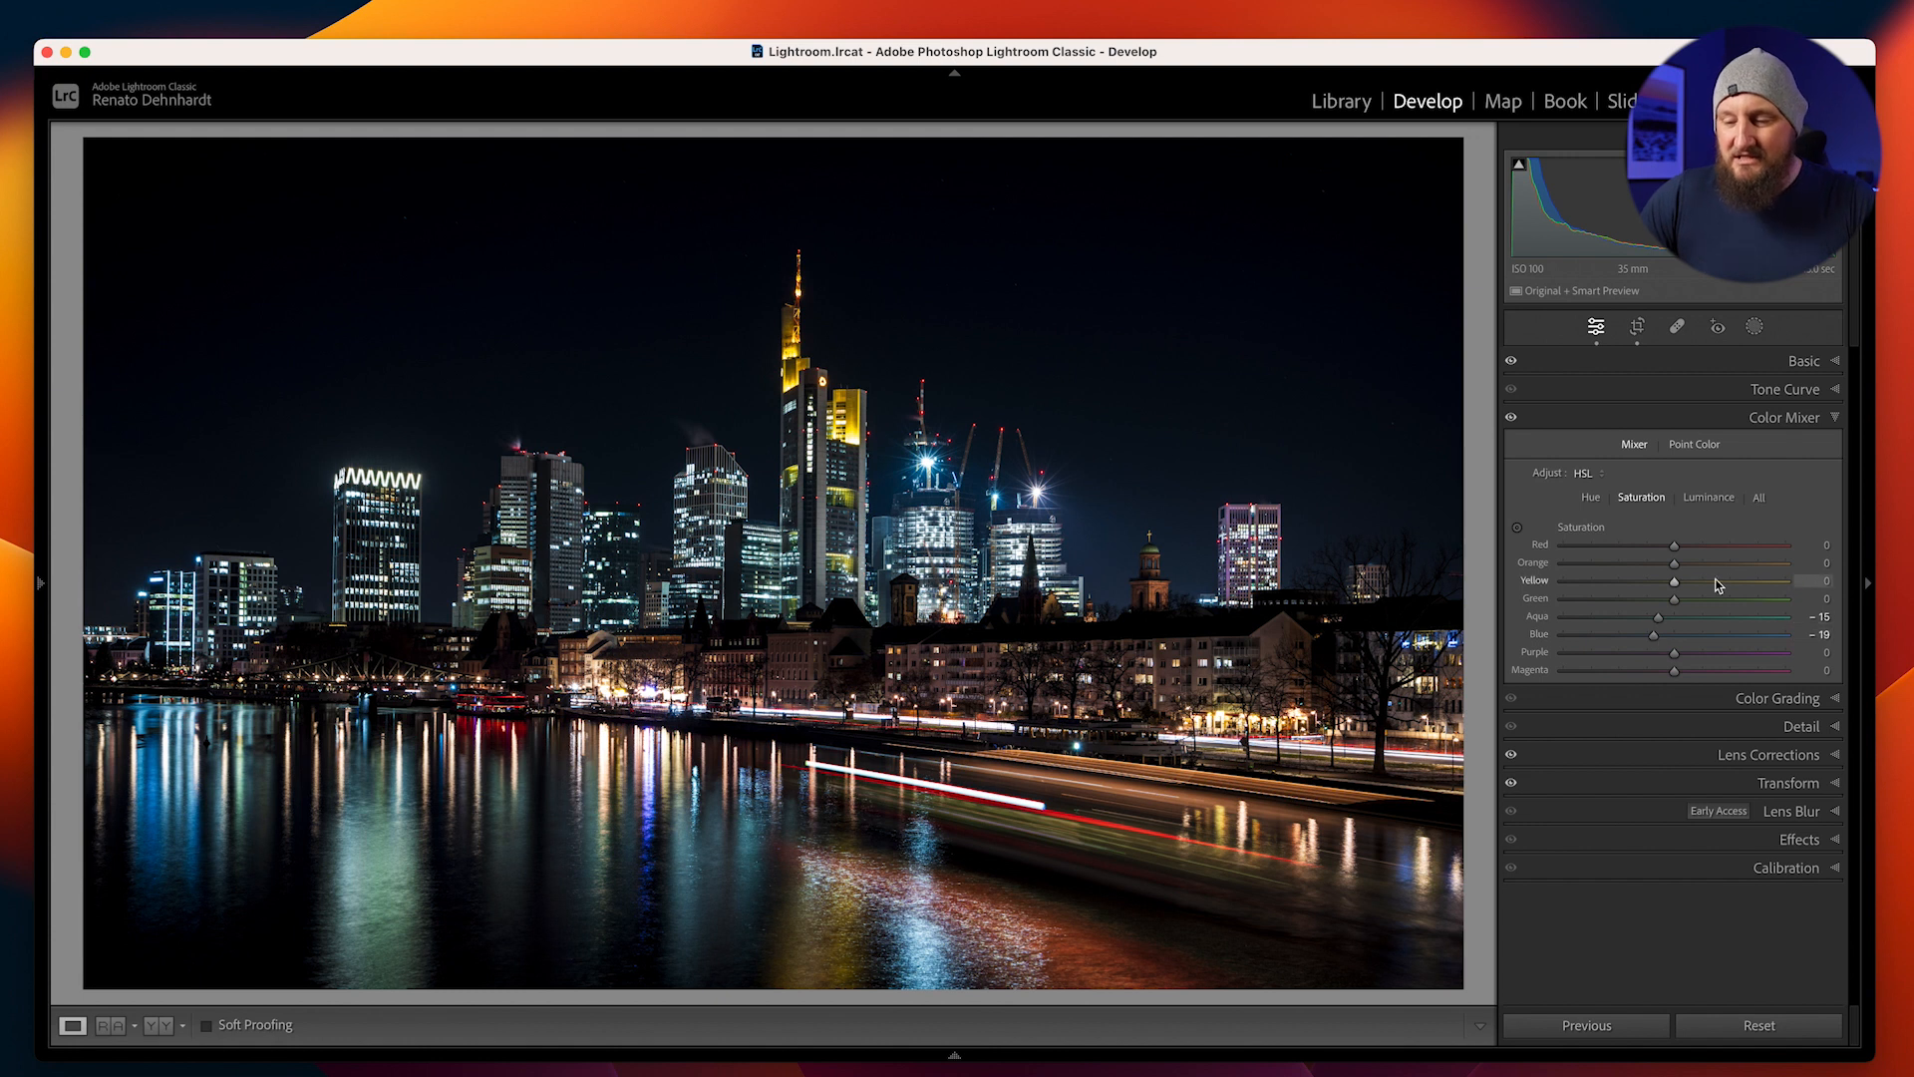
pyautogui.moveTo(1691, 566); pyautogui.dragTo(1684, 568)
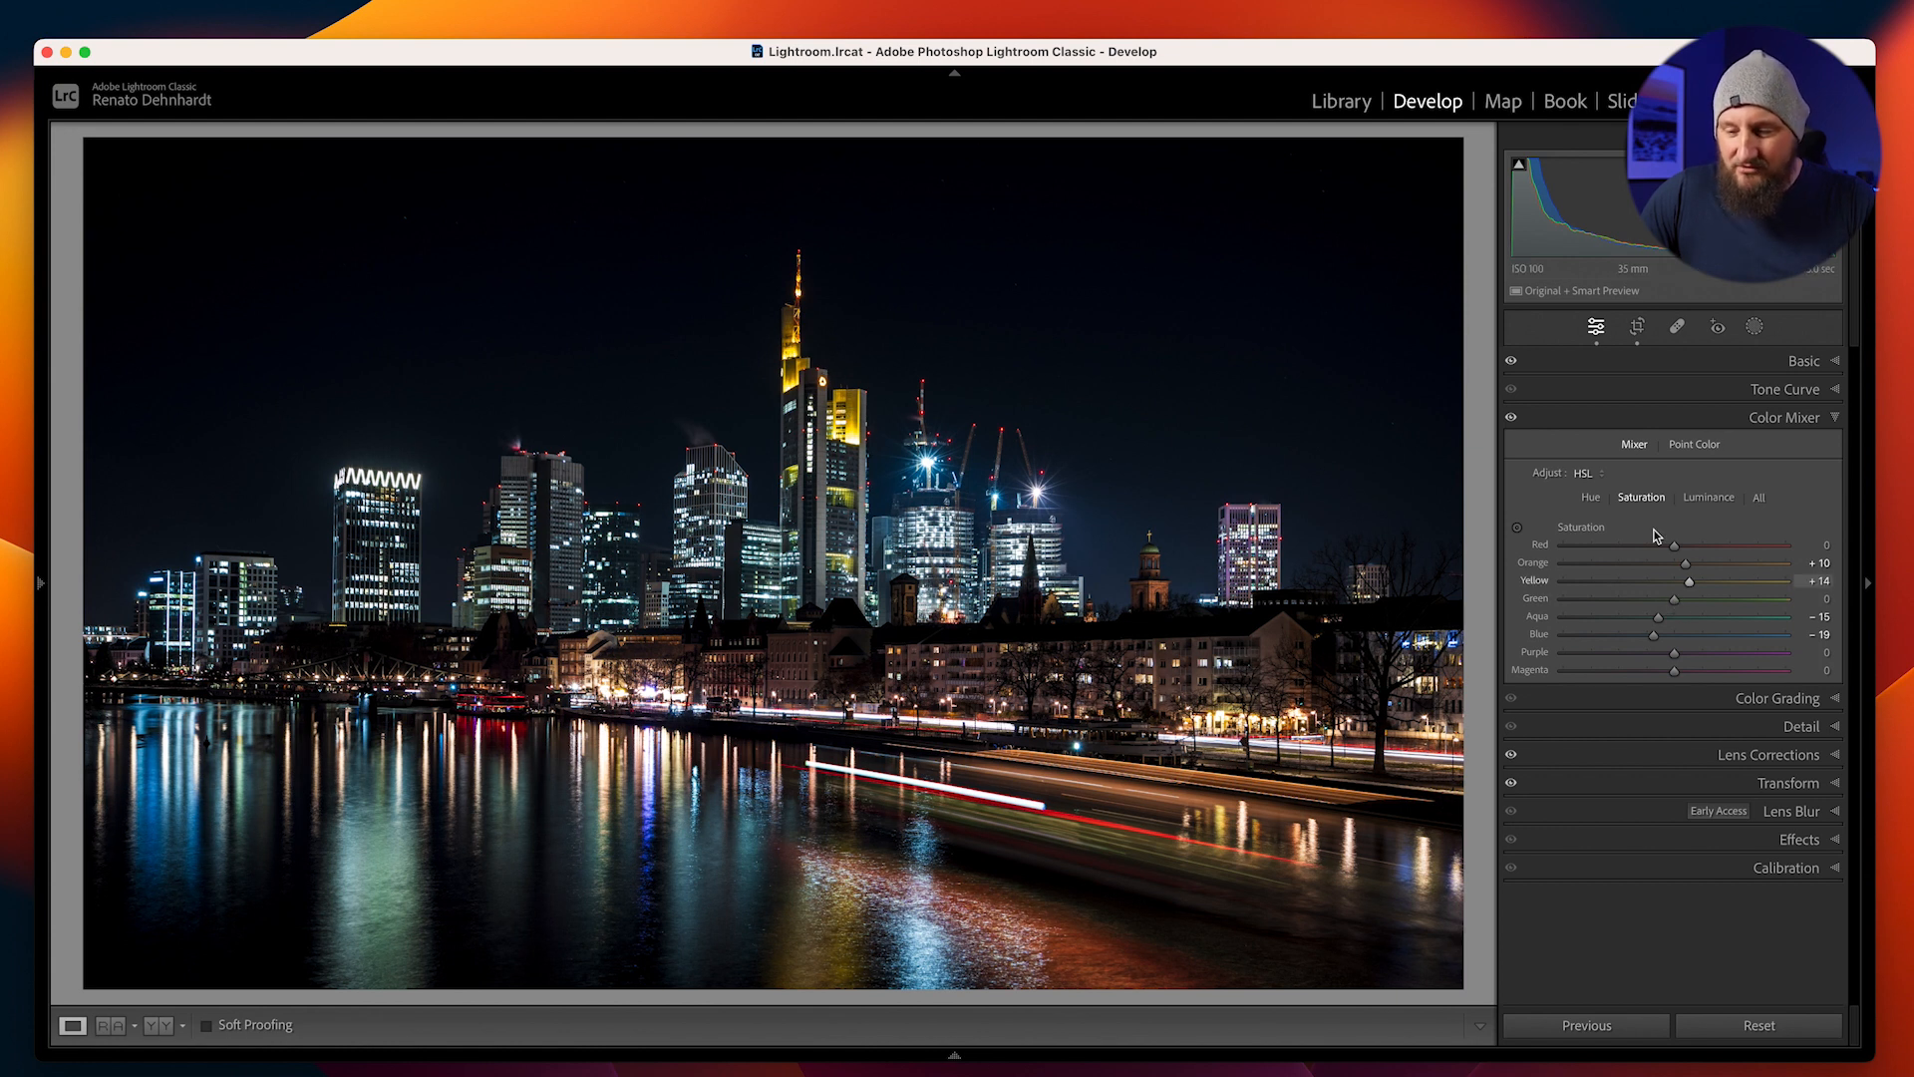
# Set the Color Mixer hue of Green to -41, checking the effect close up on the illuminated towers
pyautogui.click(1591, 498)
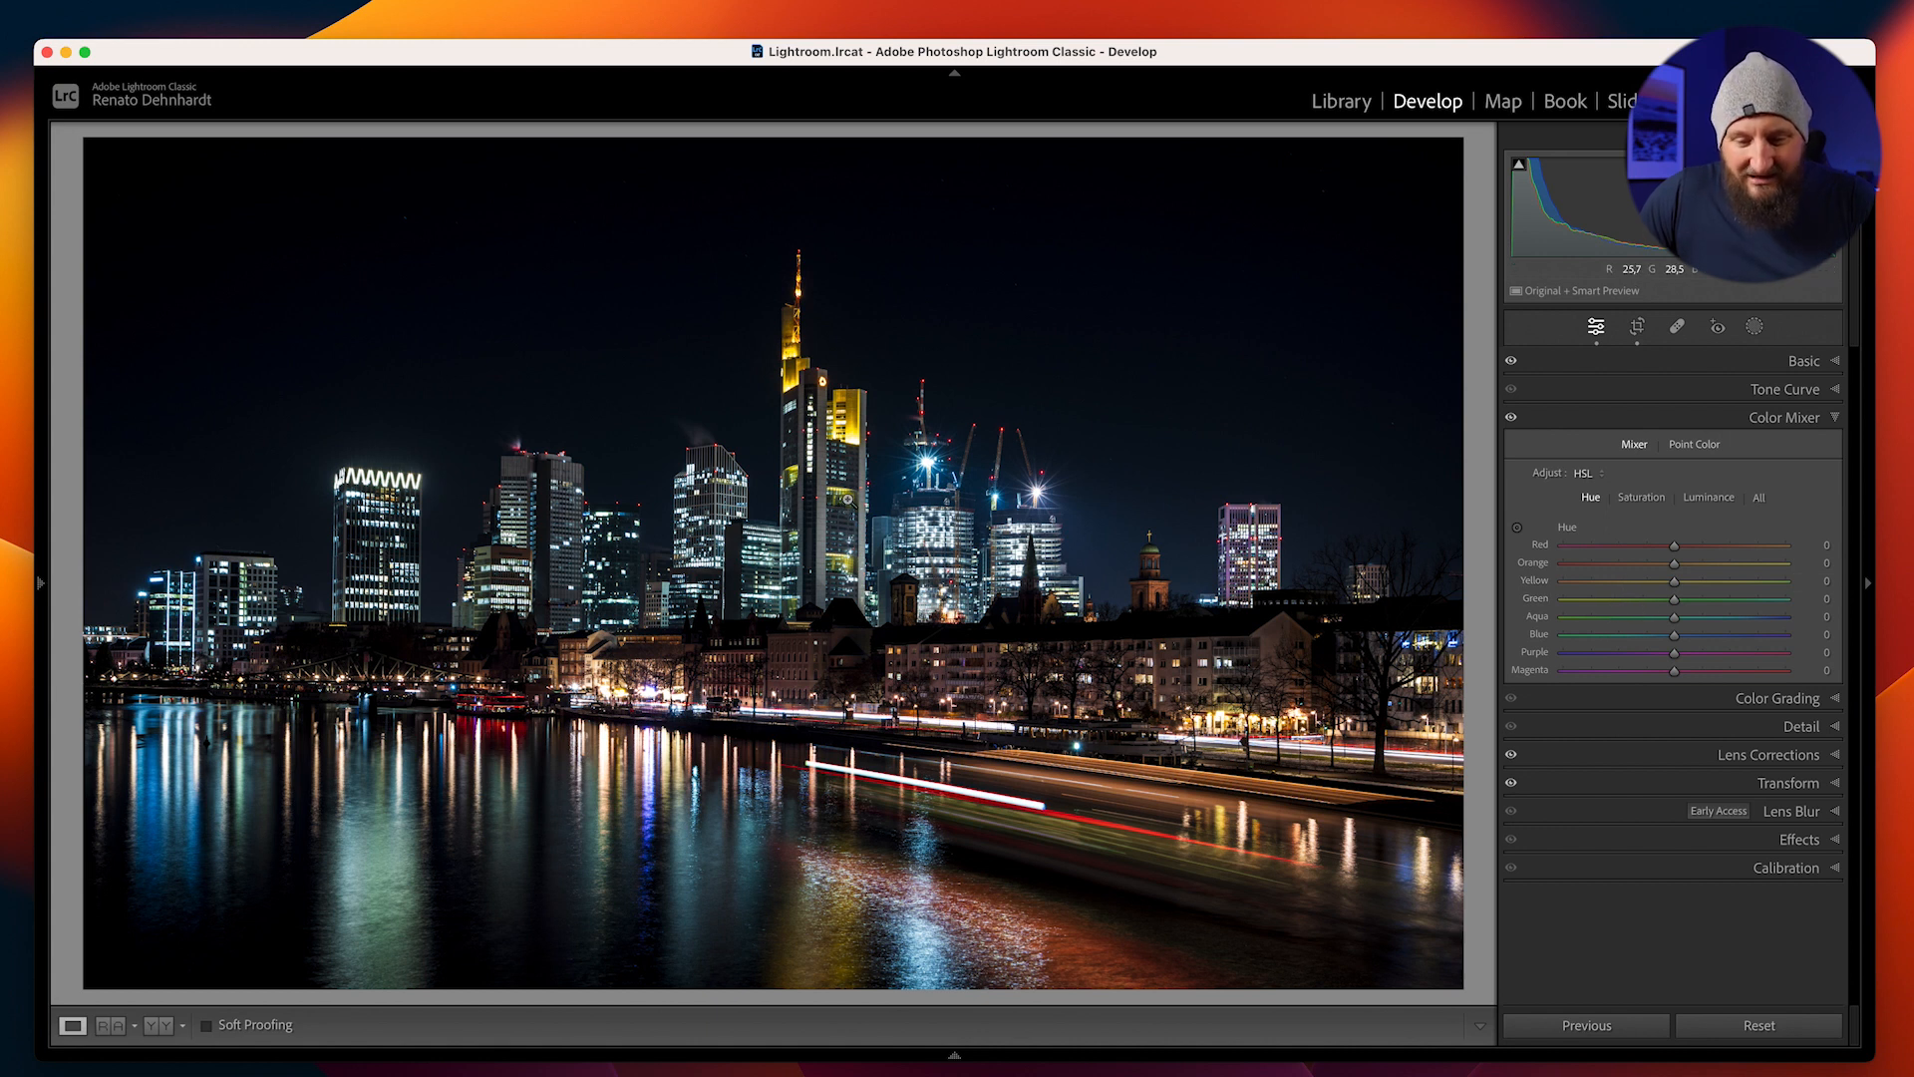
pyautogui.click(847, 500)
pyautogui.moveTo(850, 516); pyautogui.dragTo(855, 550)
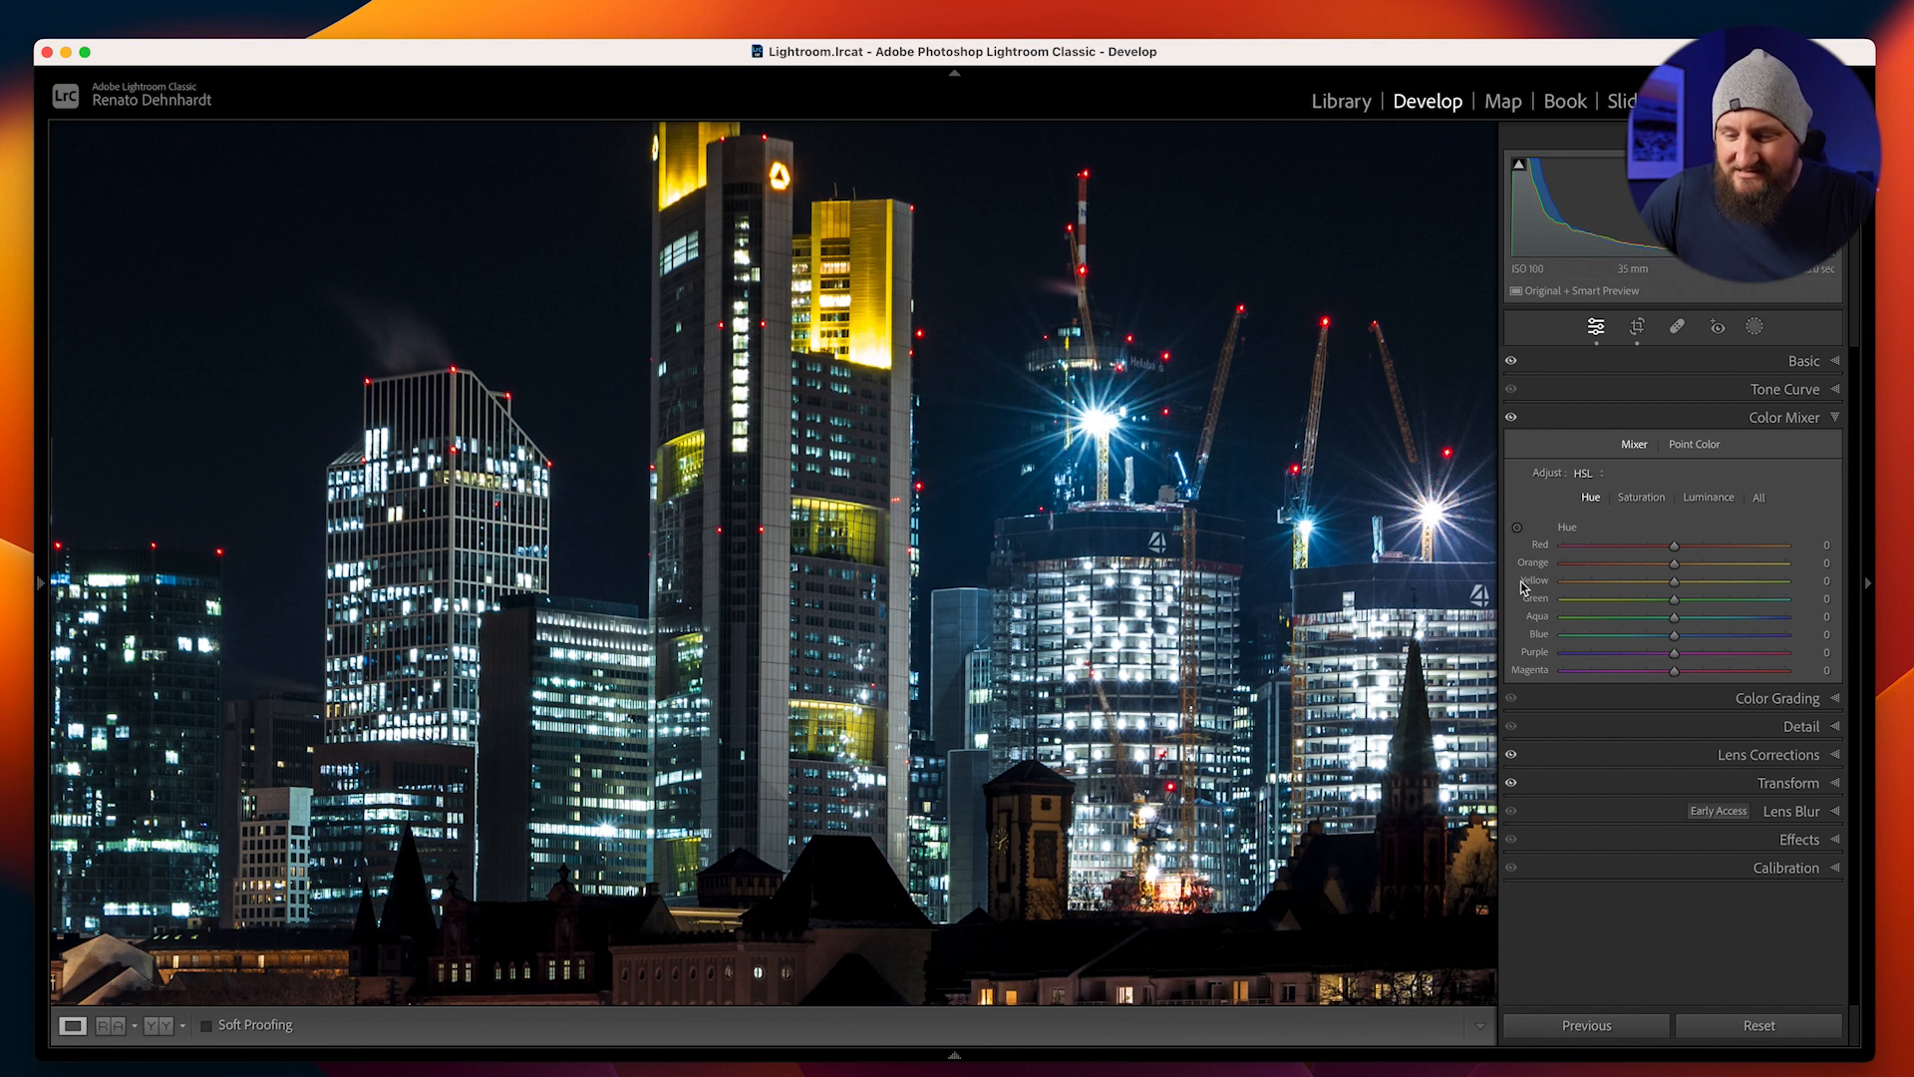
pyautogui.moveTo(1675, 601); pyautogui.dragTo(1647, 601)
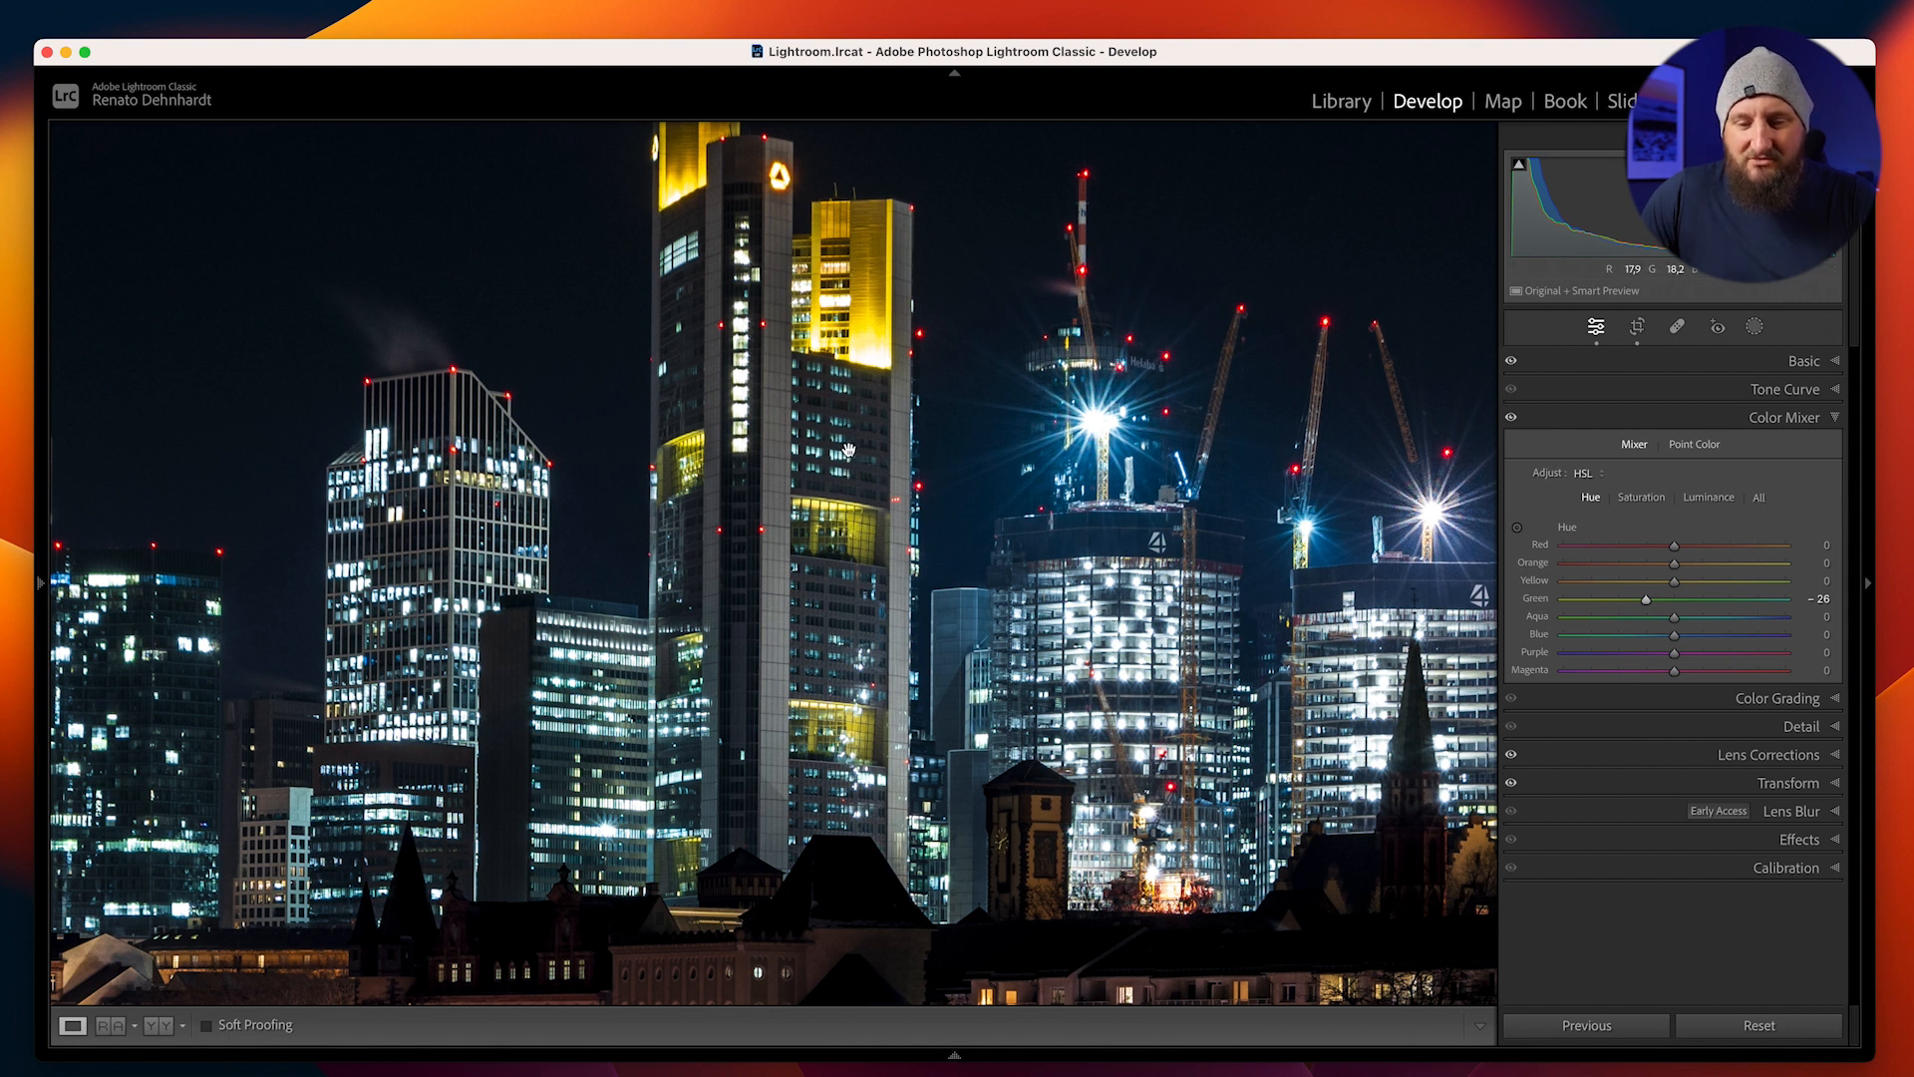
pyautogui.moveTo(1645, 600); pyautogui.dragTo(1626, 603)
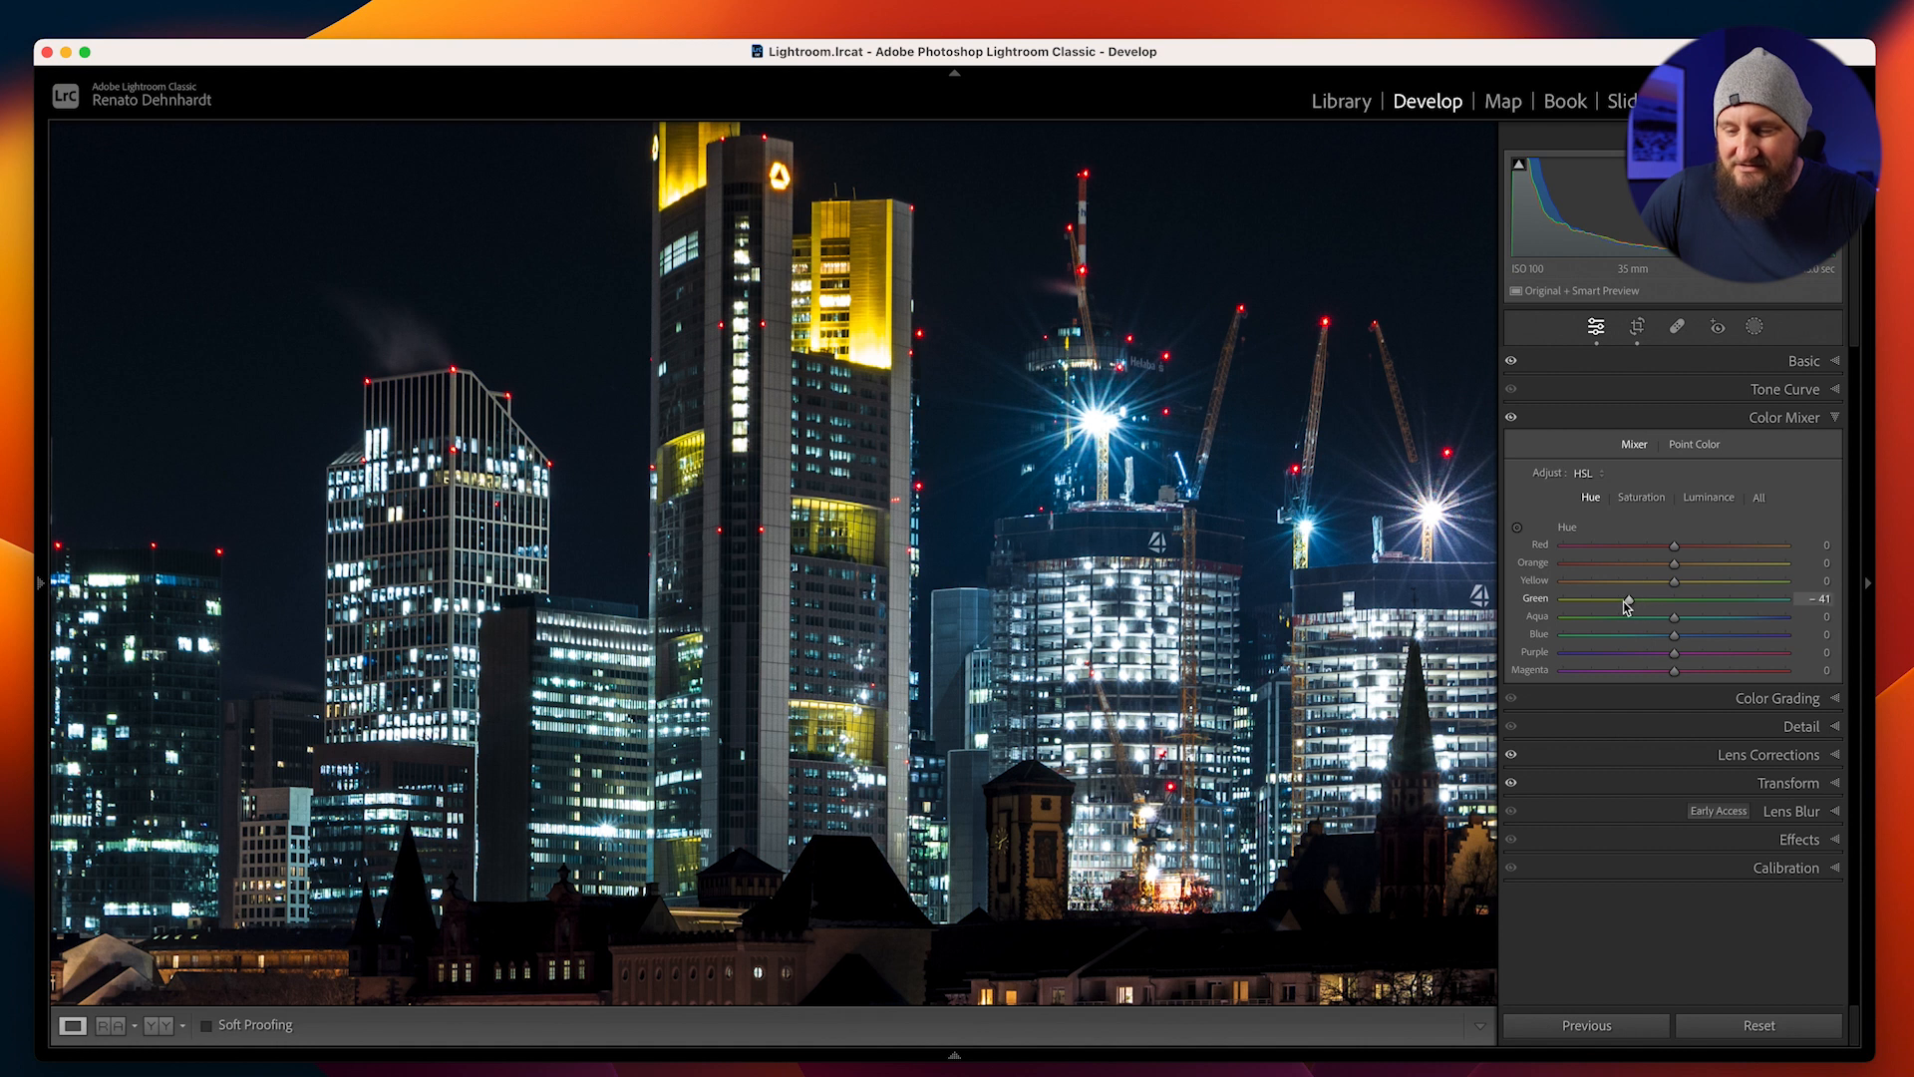
pyautogui.click(823, 517)
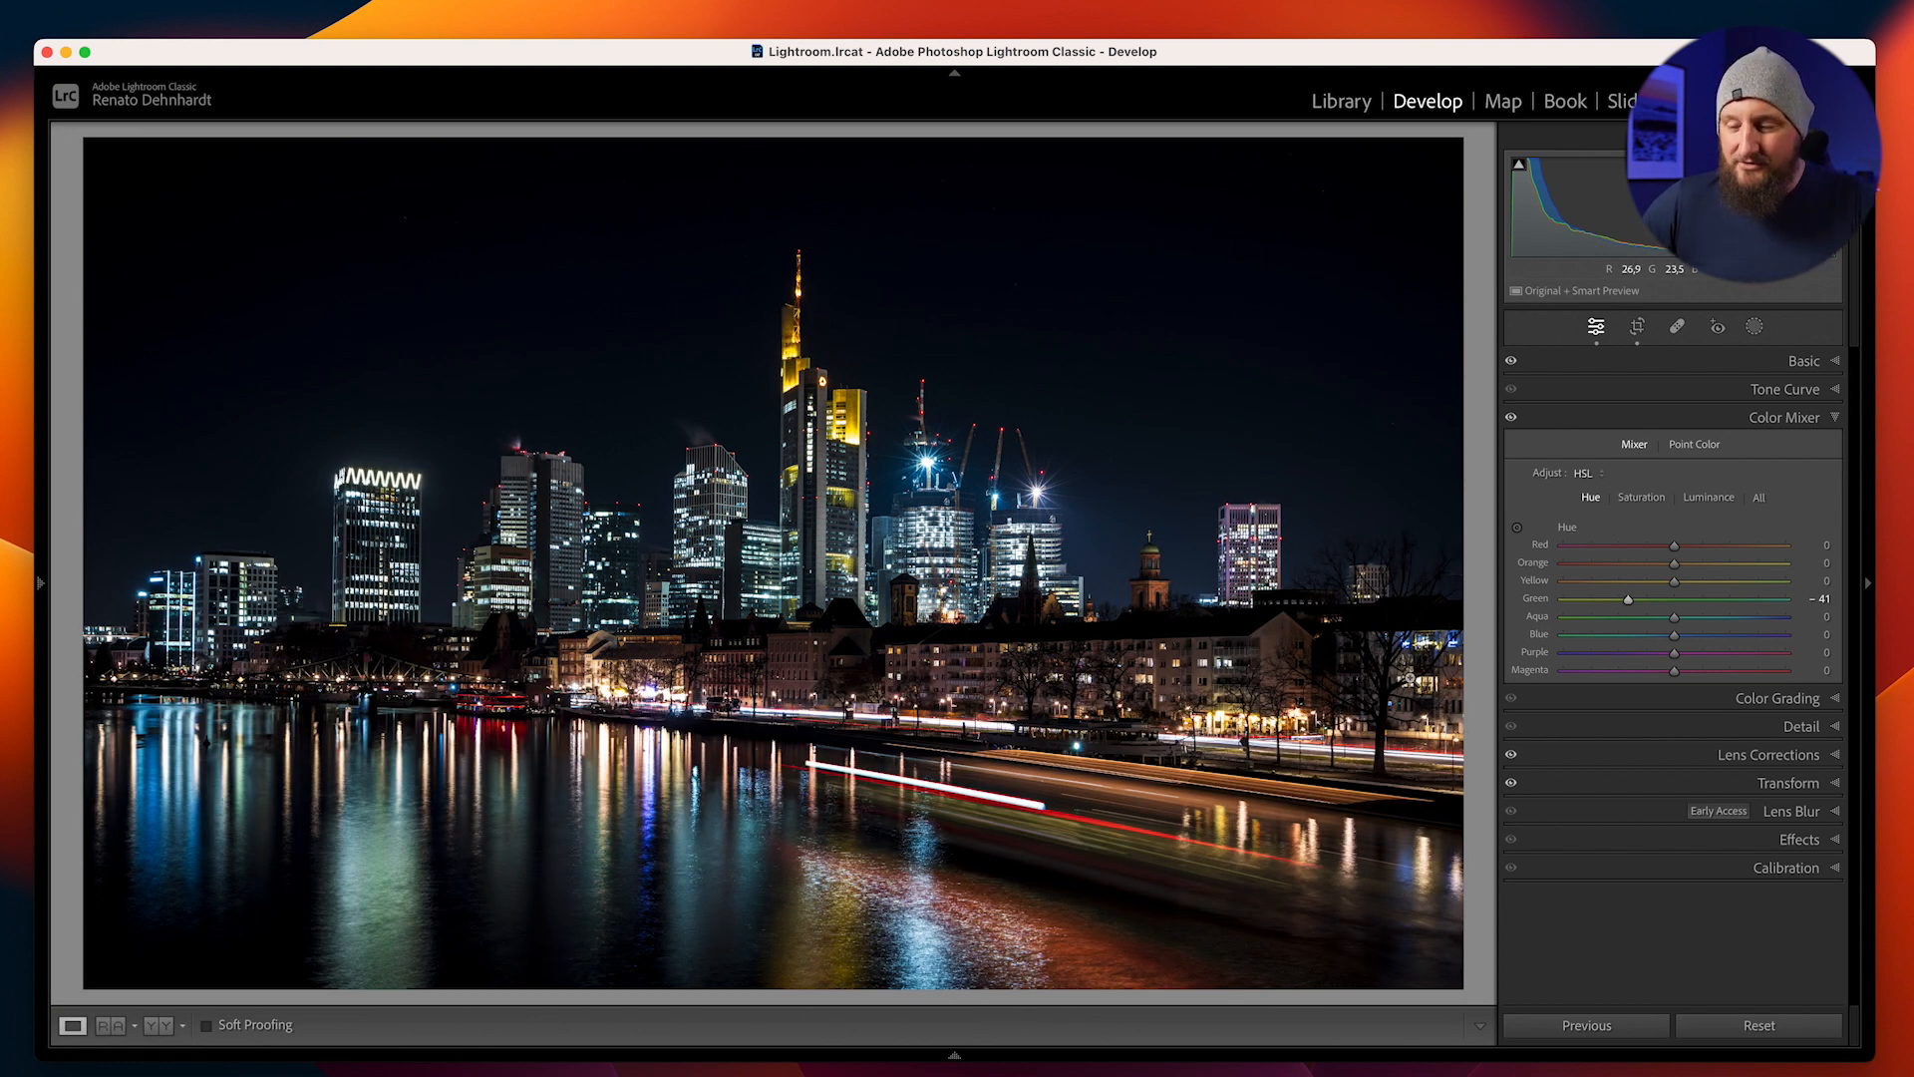
# Sharpen the photo with Amount 80 and Masking 61, using the black-and-white mask preview to limit it to edges
pyautogui.click(1789, 727)
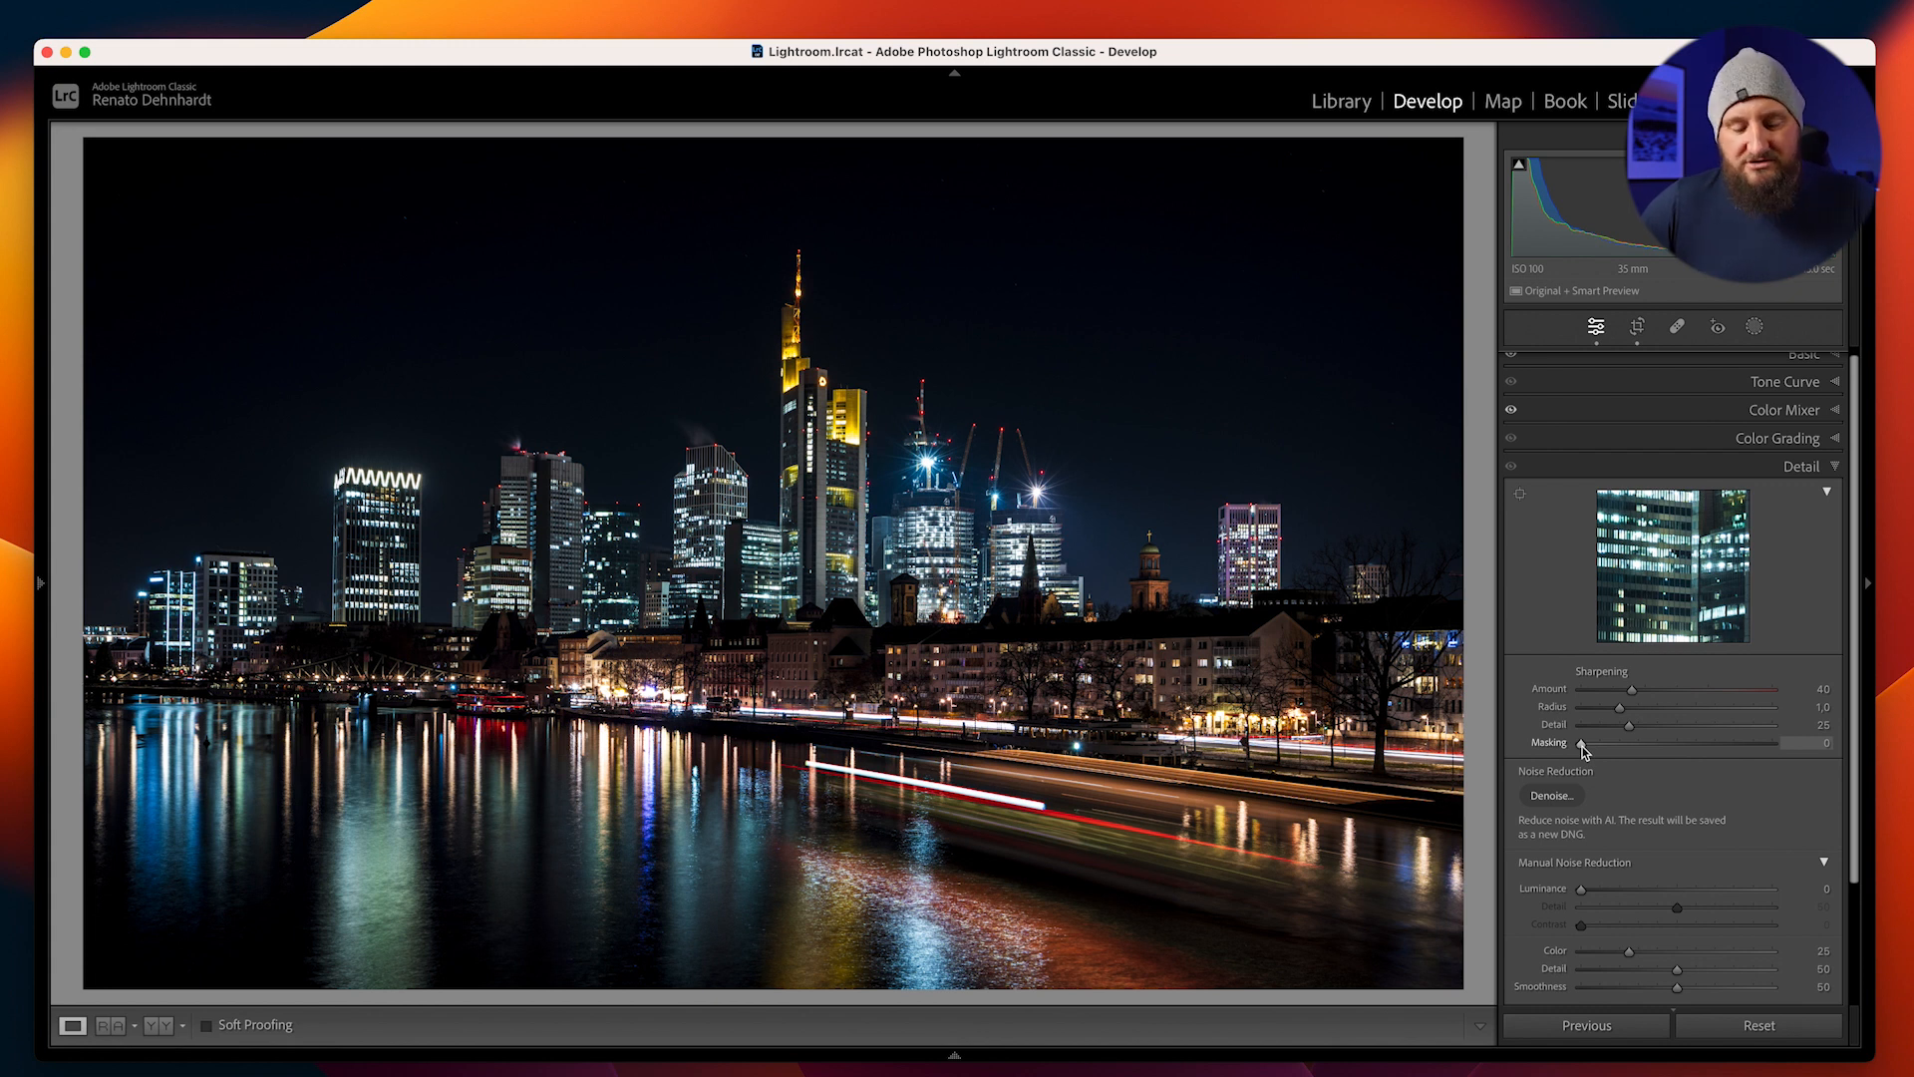
pyautogui.moveTo(1582, 752); pyautogui.dragTo(1701, 753)
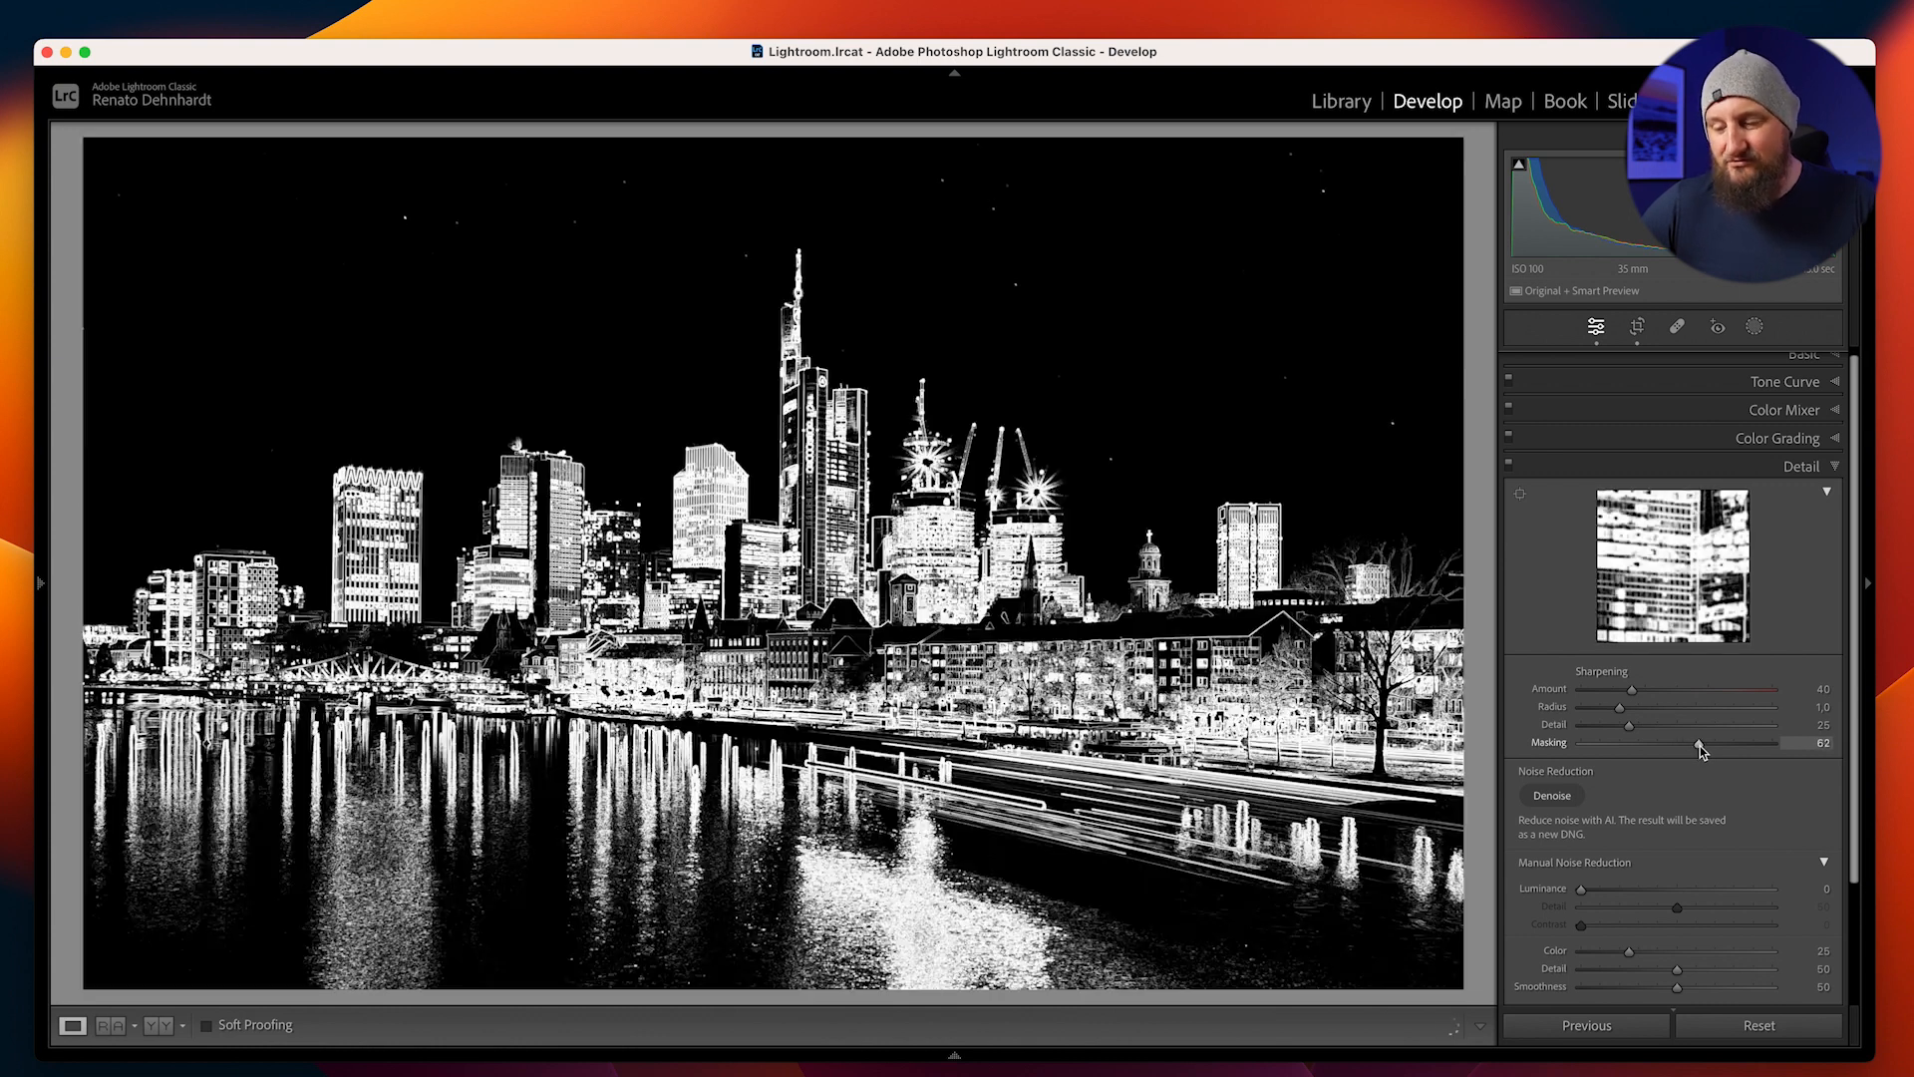
pyautogui.moveTo(1704, 750); pyautogui.dragTo(1701, 752)
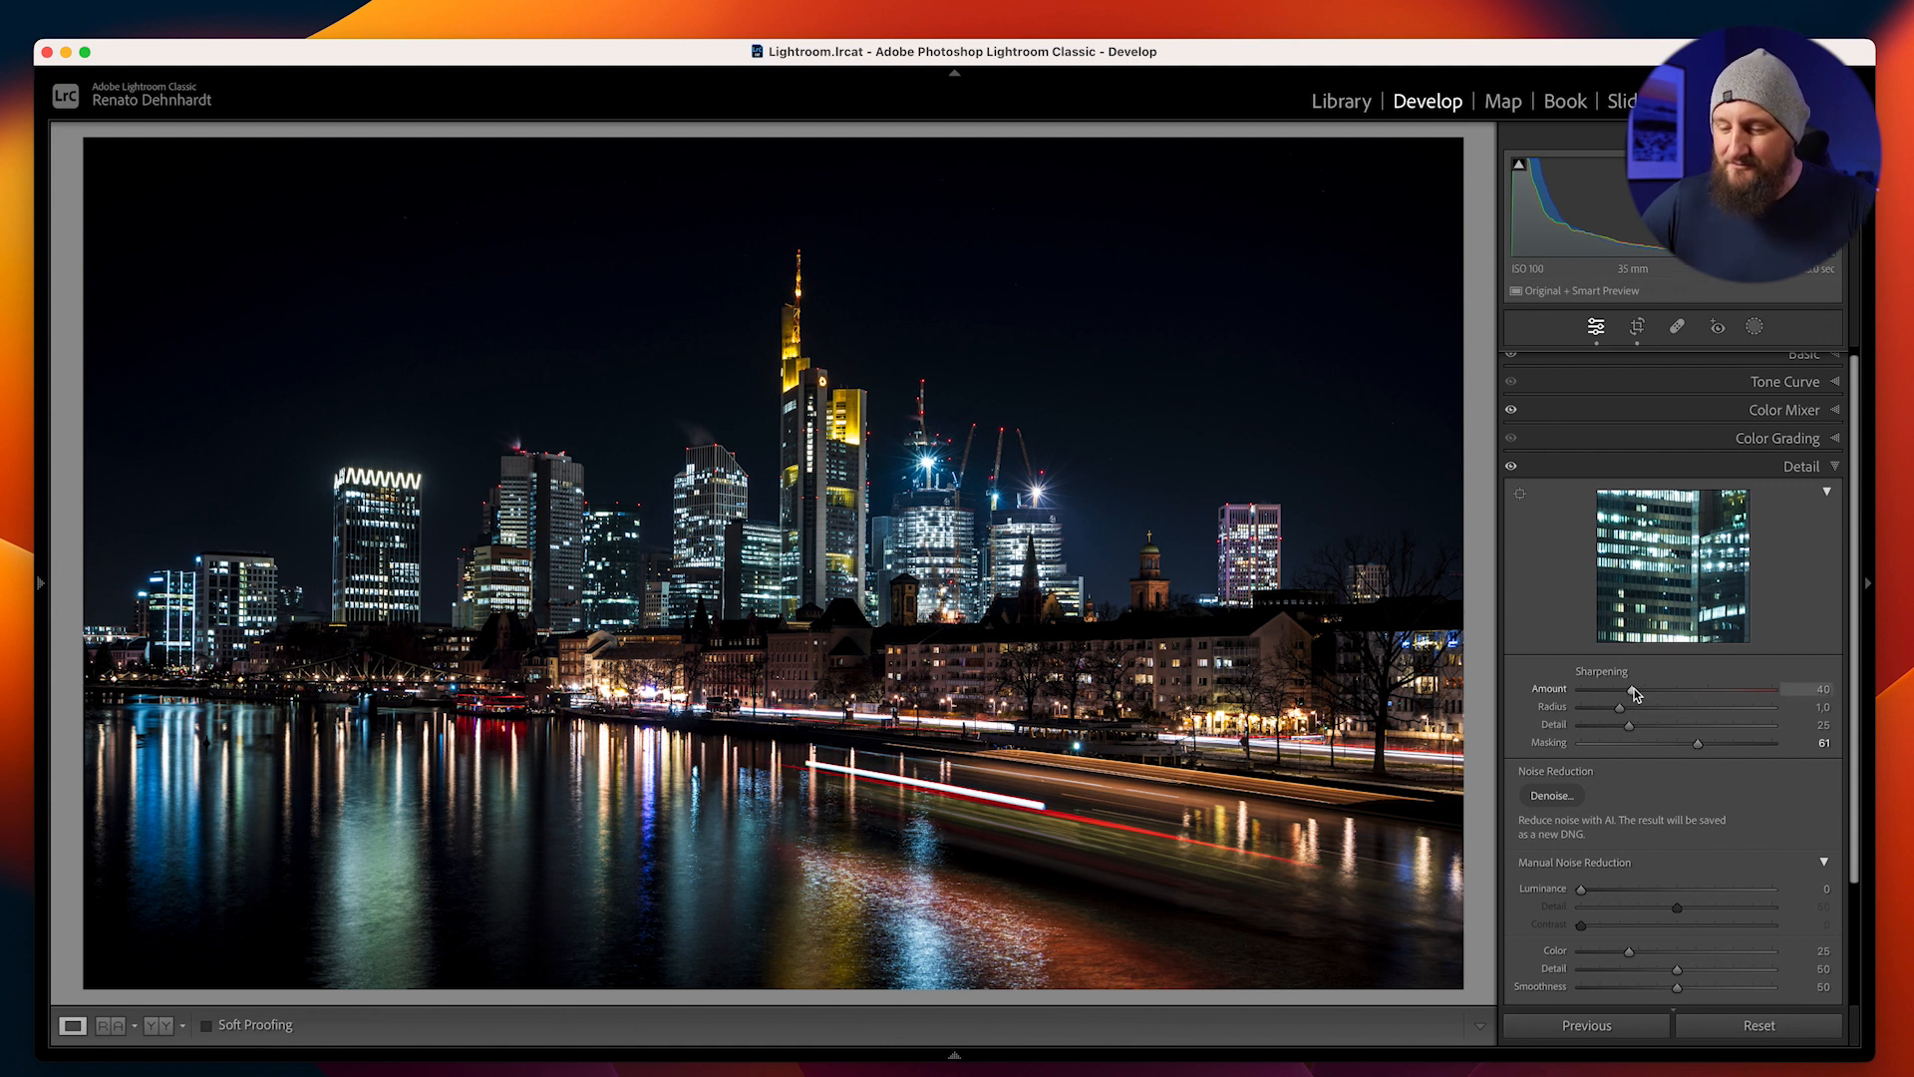
pyautogui.moveTo(1663, 695); pyautogui.dragTo(1679, 692)
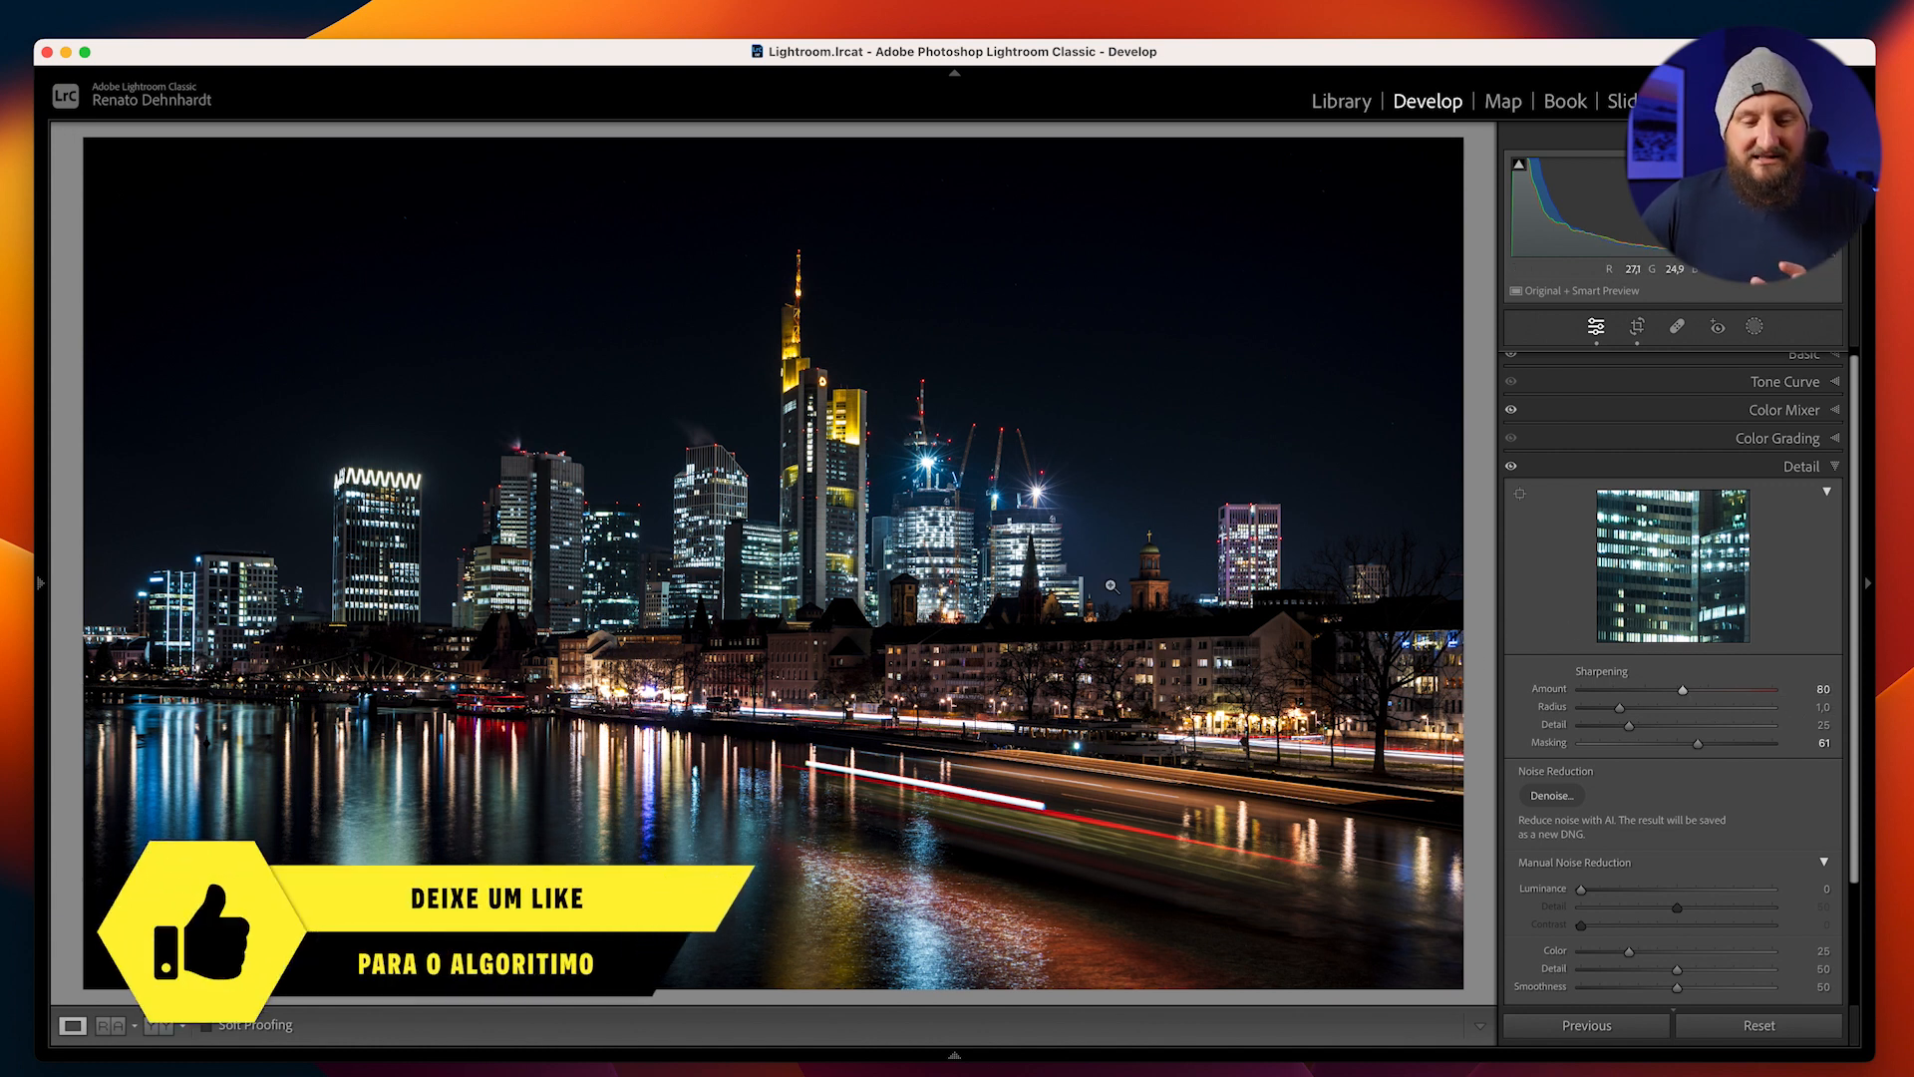
# Apply a subtle teal tint to both the highlights and the shadows with Color Grading
pyautogui.scroll(-5, 1607, 648)
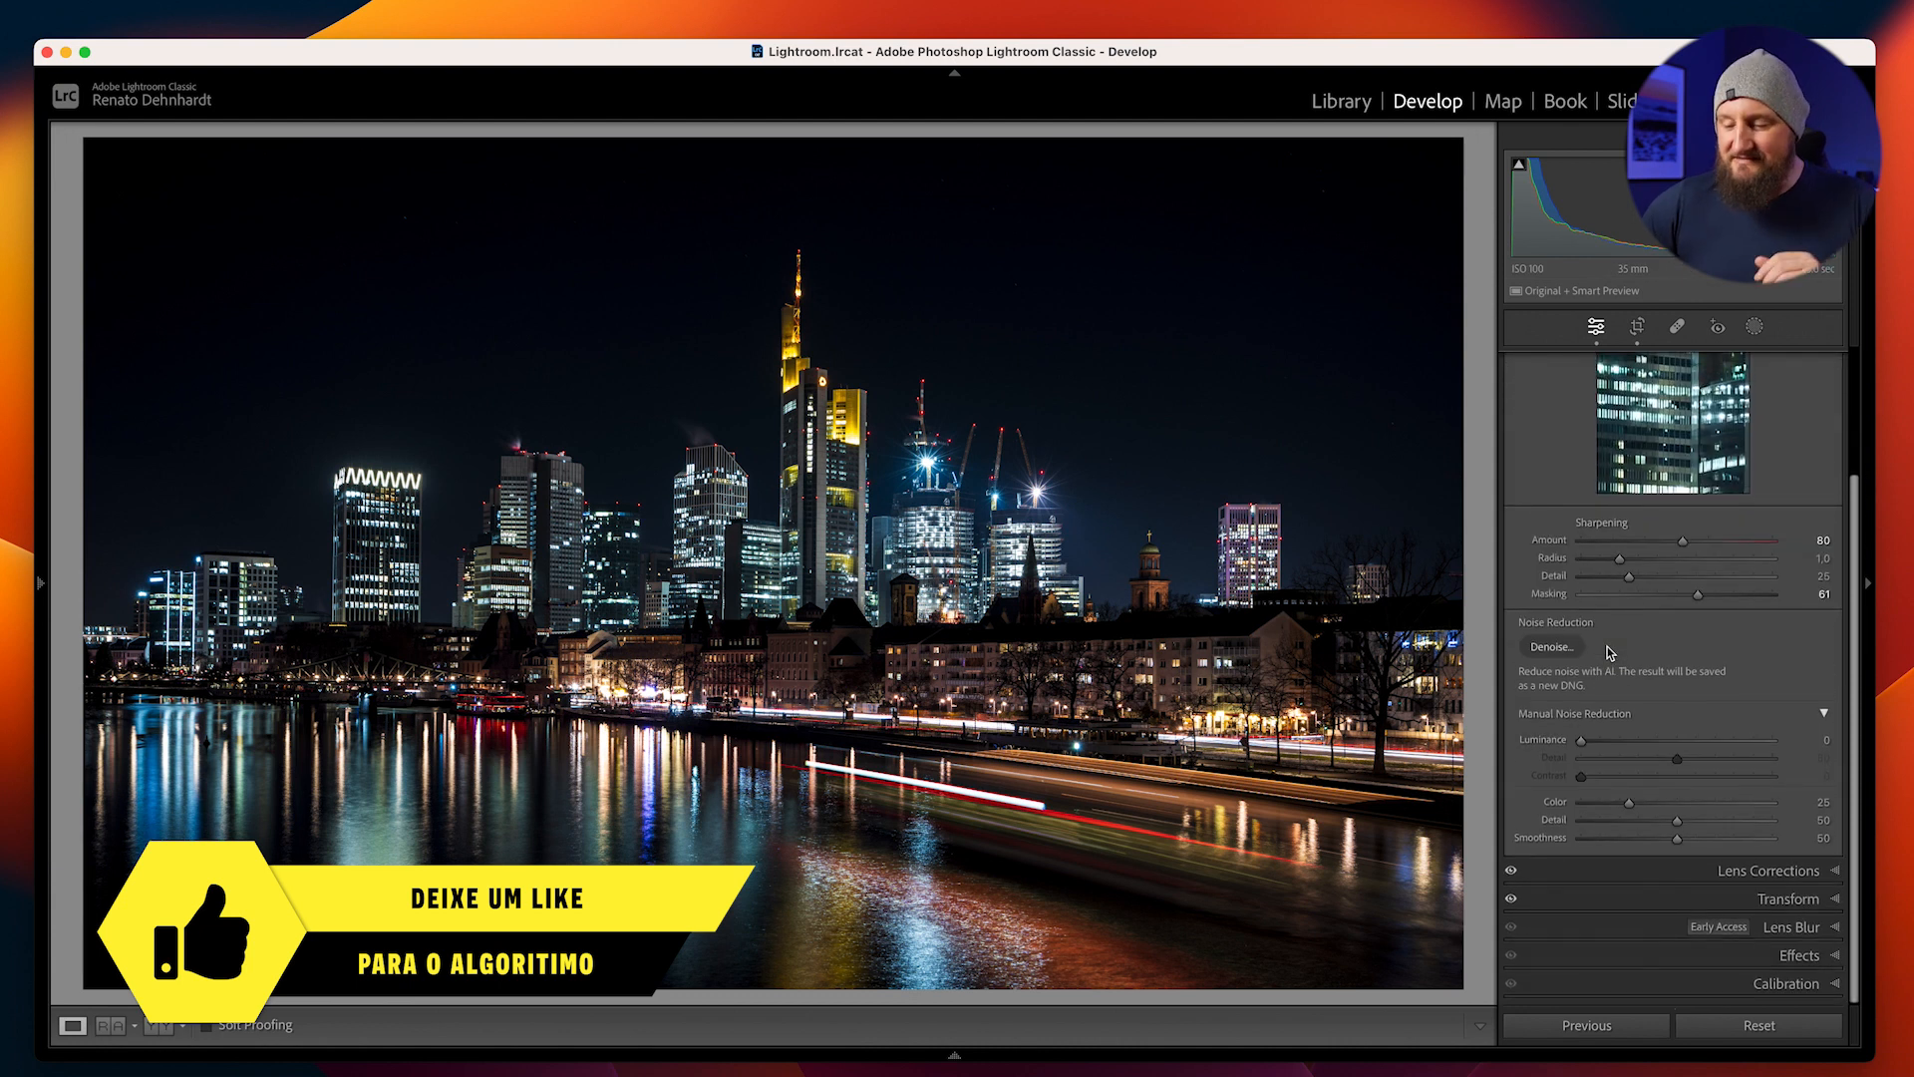
pyautogui.scroll(5, 1658, 664)
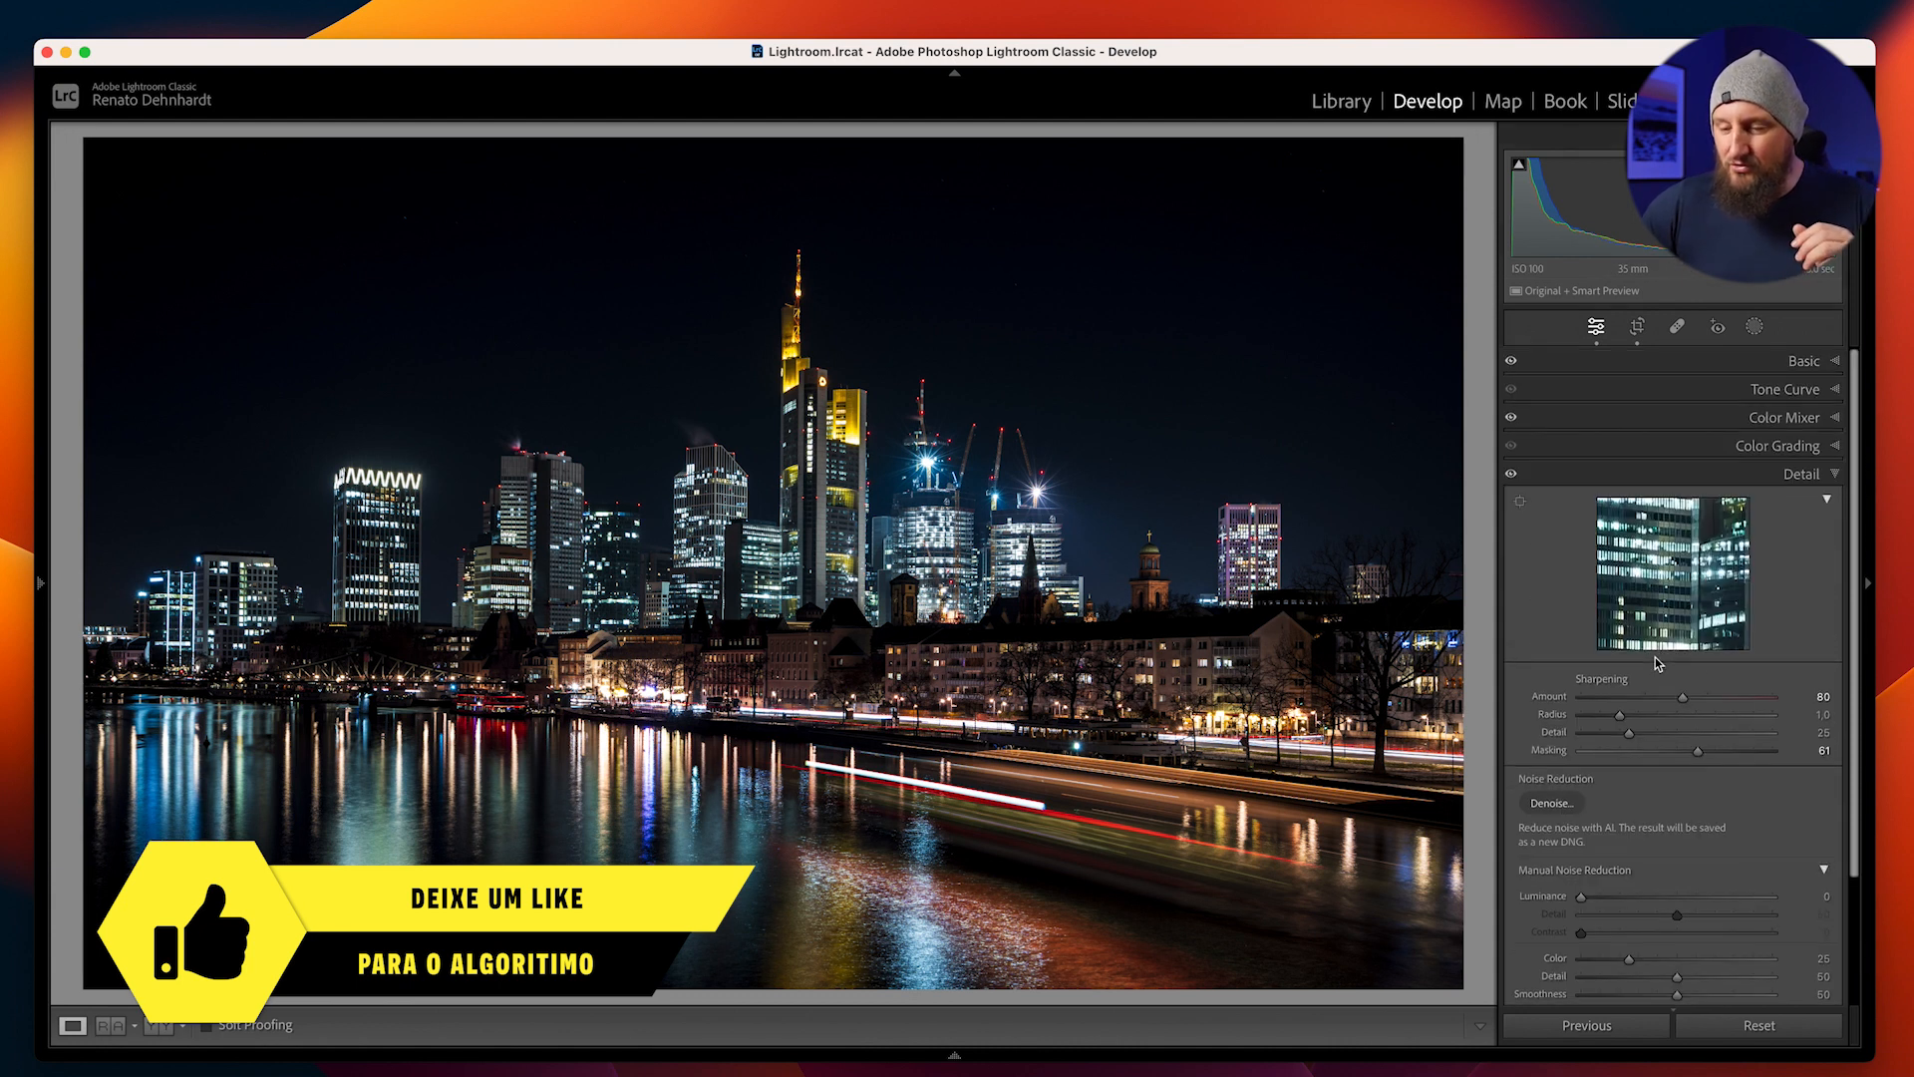
pyautogui.click(1736, 449)
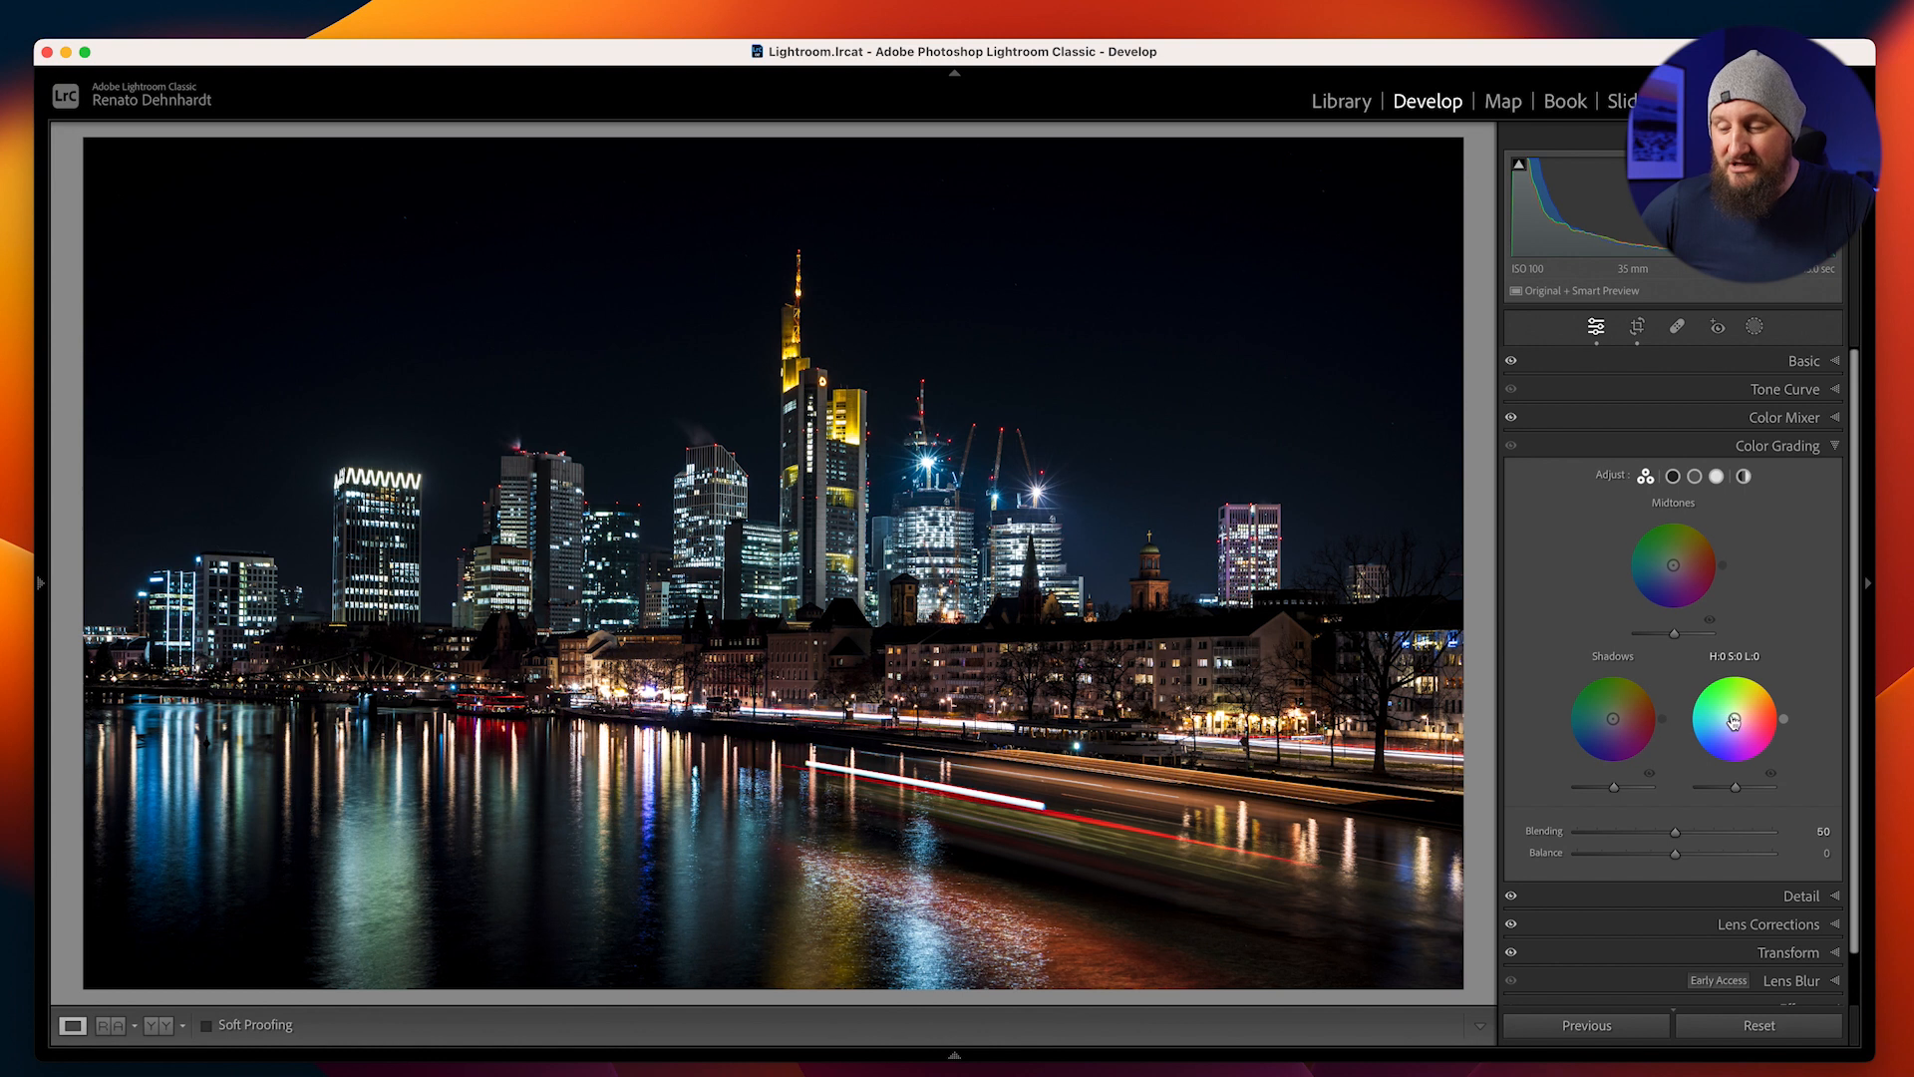
pyautogui.moveTo(1735, 724); pyautogui.dragTo(1722, 719)
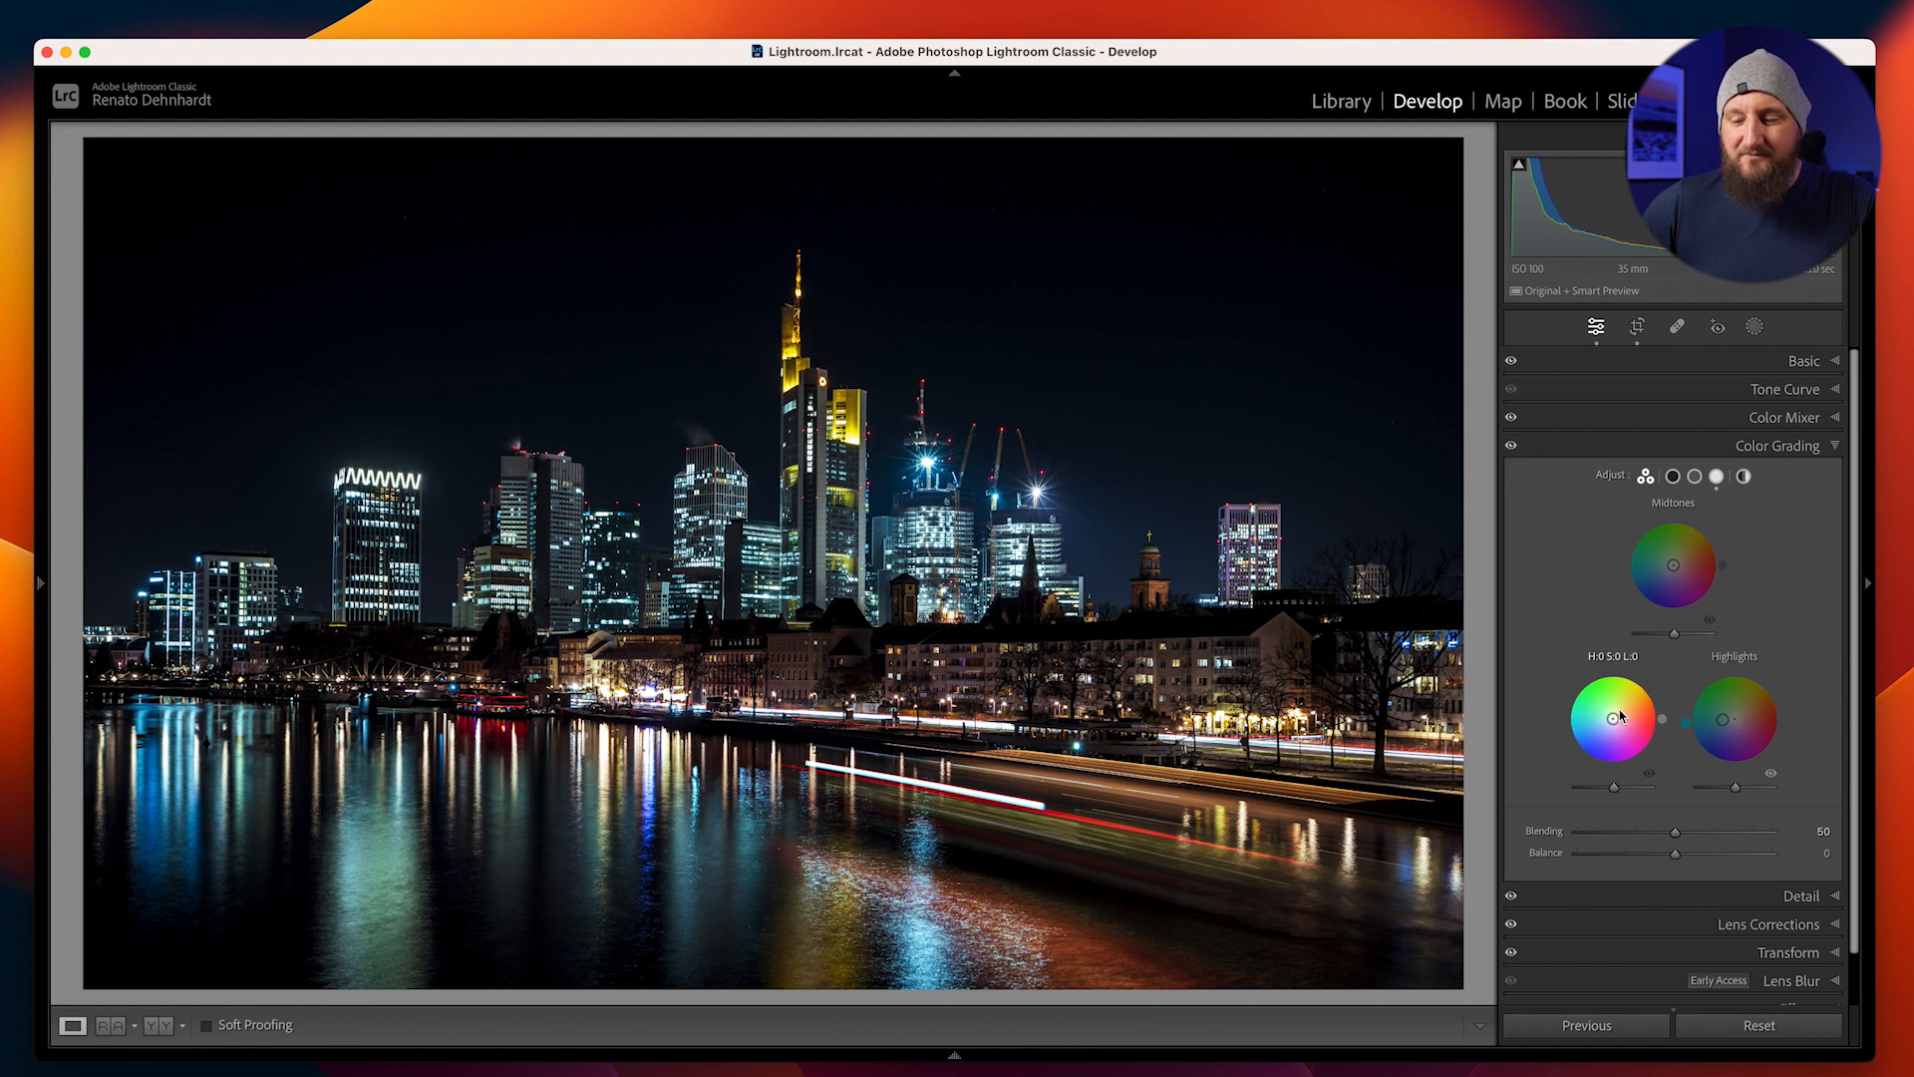
pyautogui.moveTo(1614, 718); pyautogui.dragTo(1609, 717)
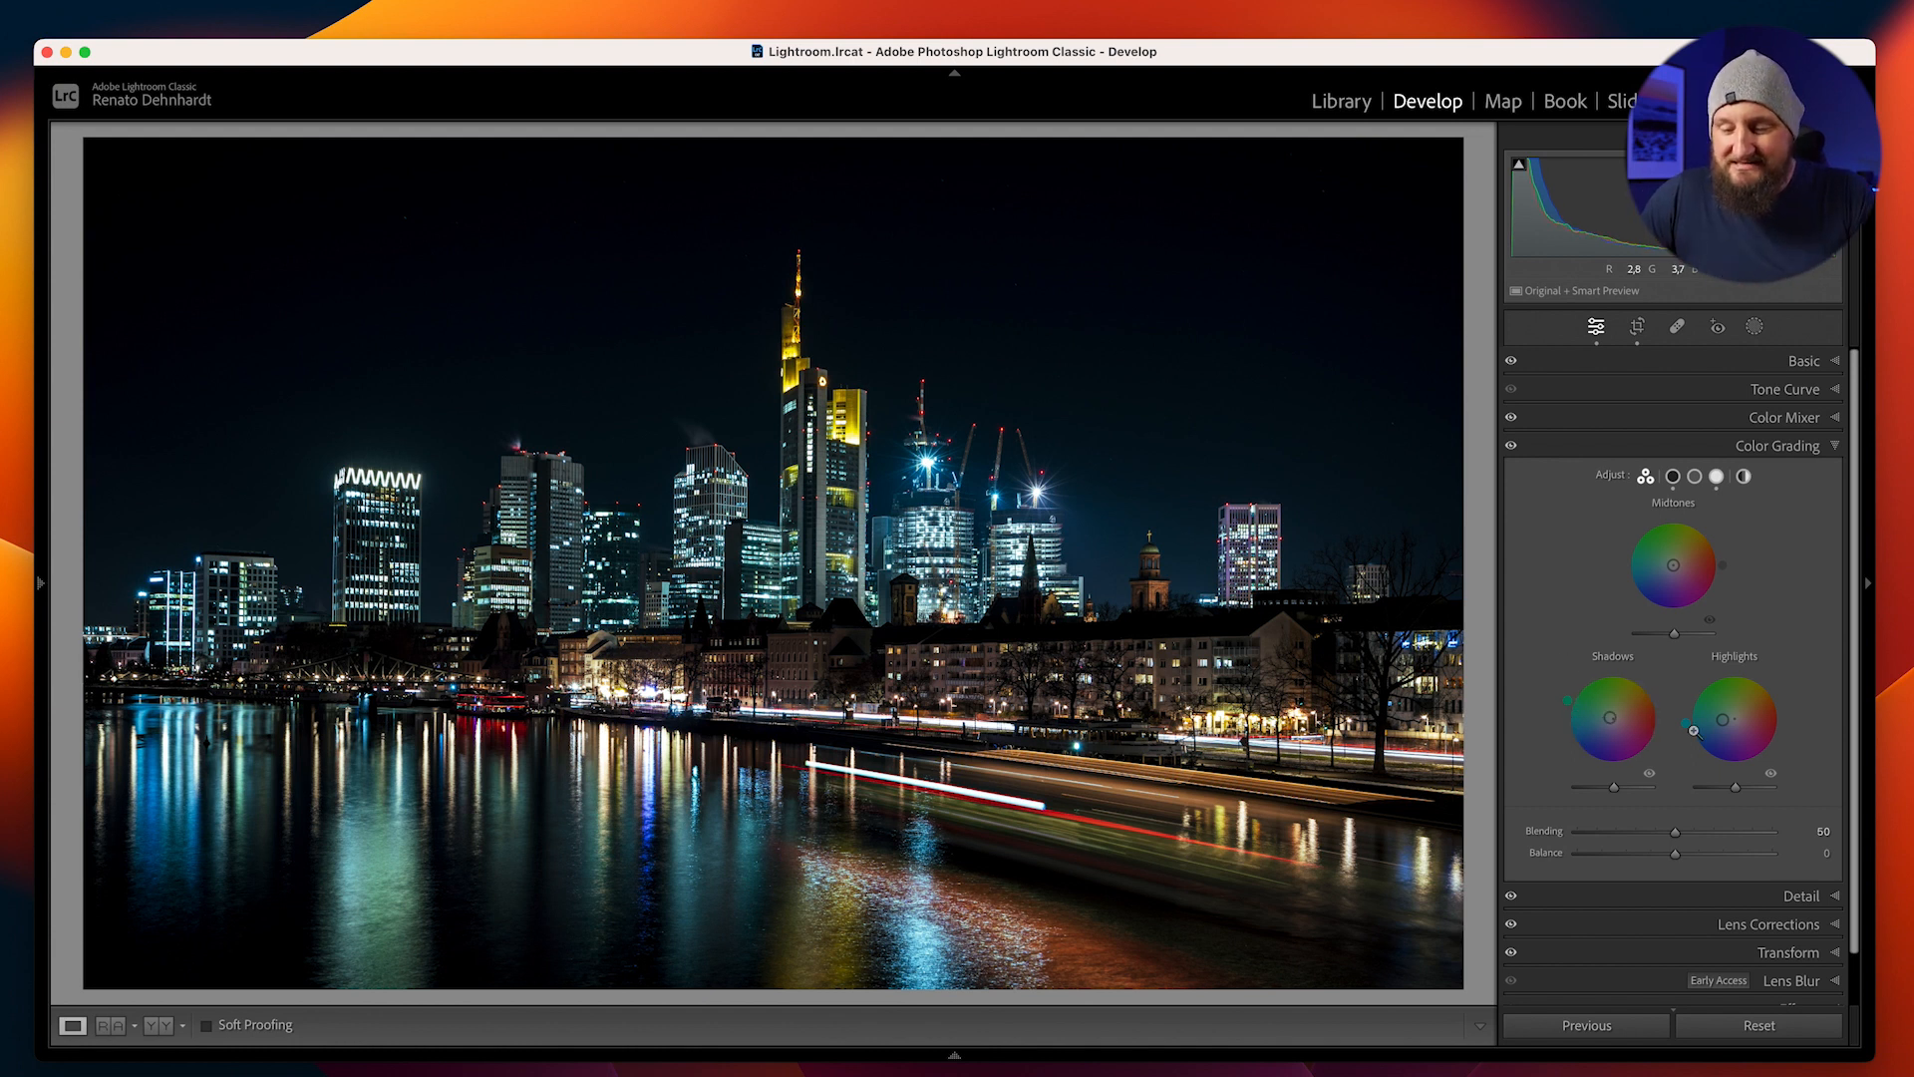
pyautogui.moveTo(1608, 720); pyautogui.dragTo(1602, 720)
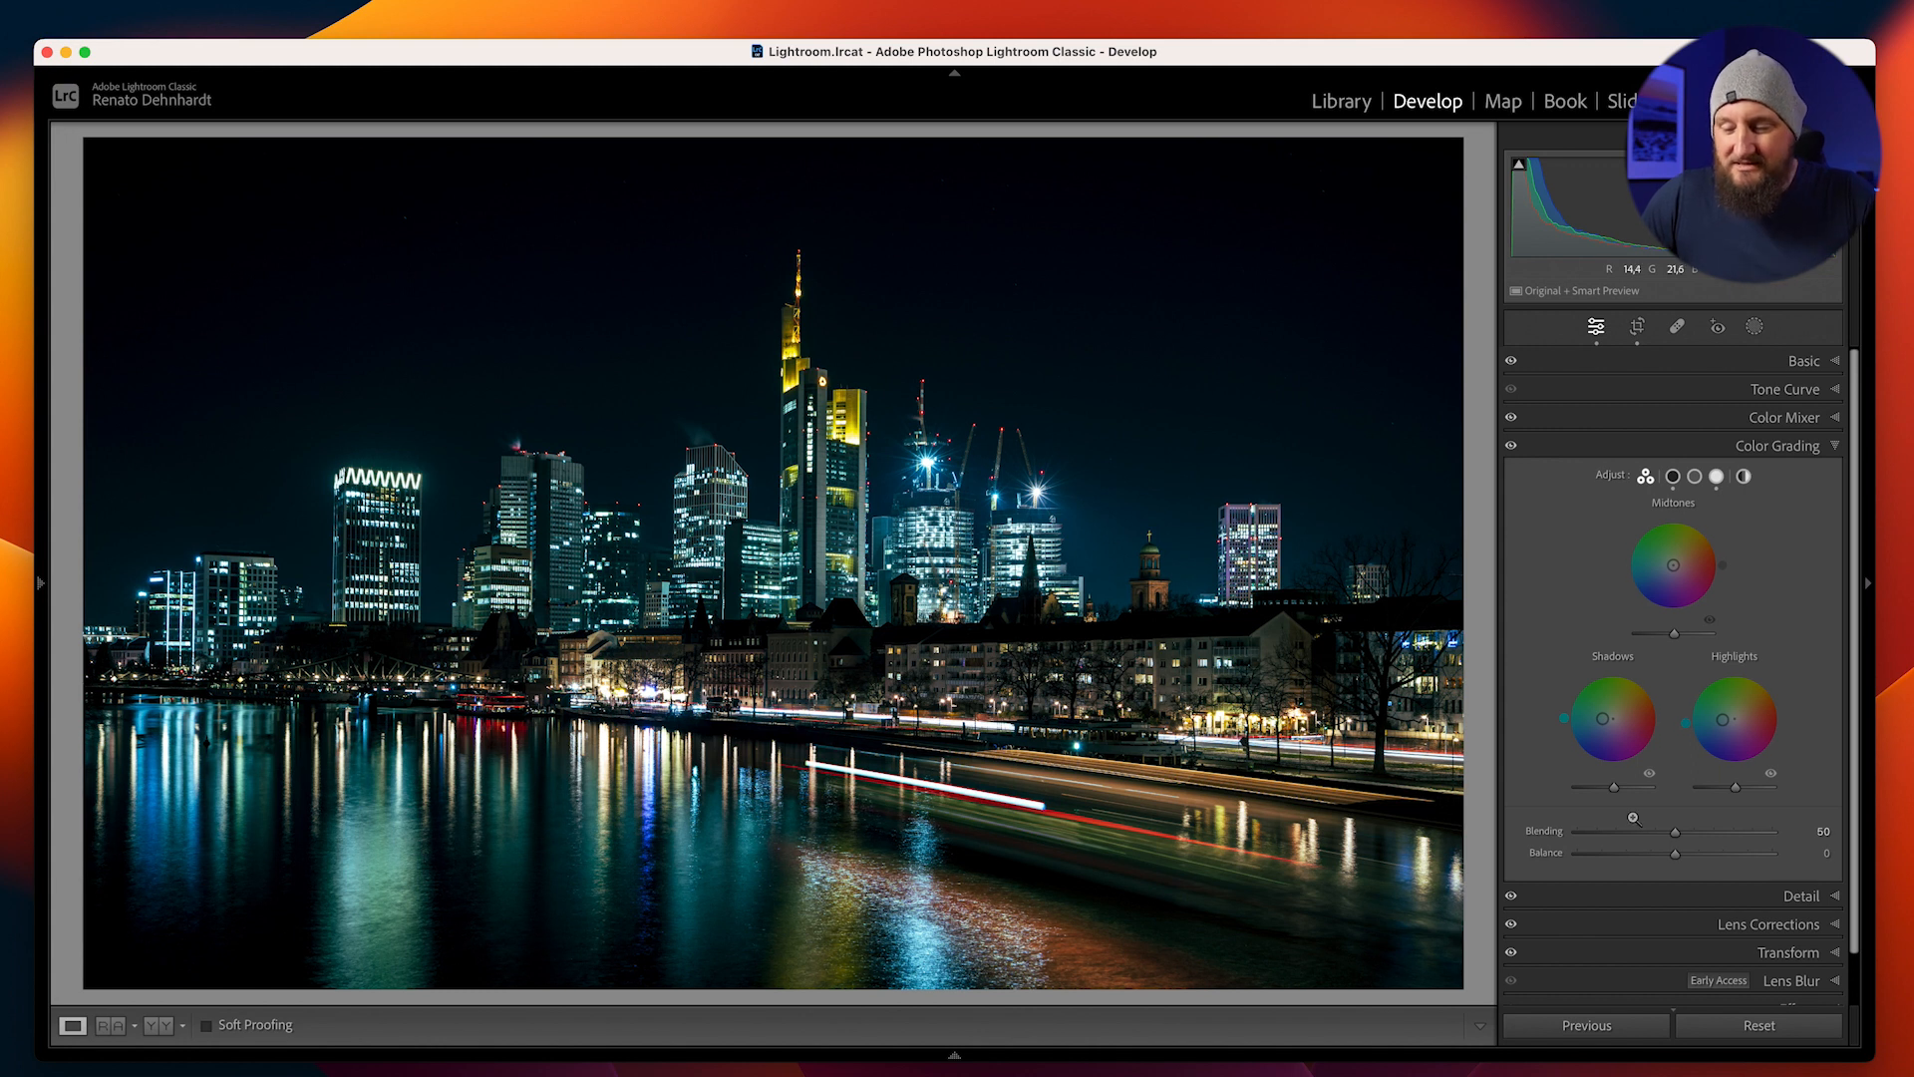
# Lower the Color Mixer saturation of Blue to -23 and compare the photo with its original version
pyautogui.click(1769, 420)
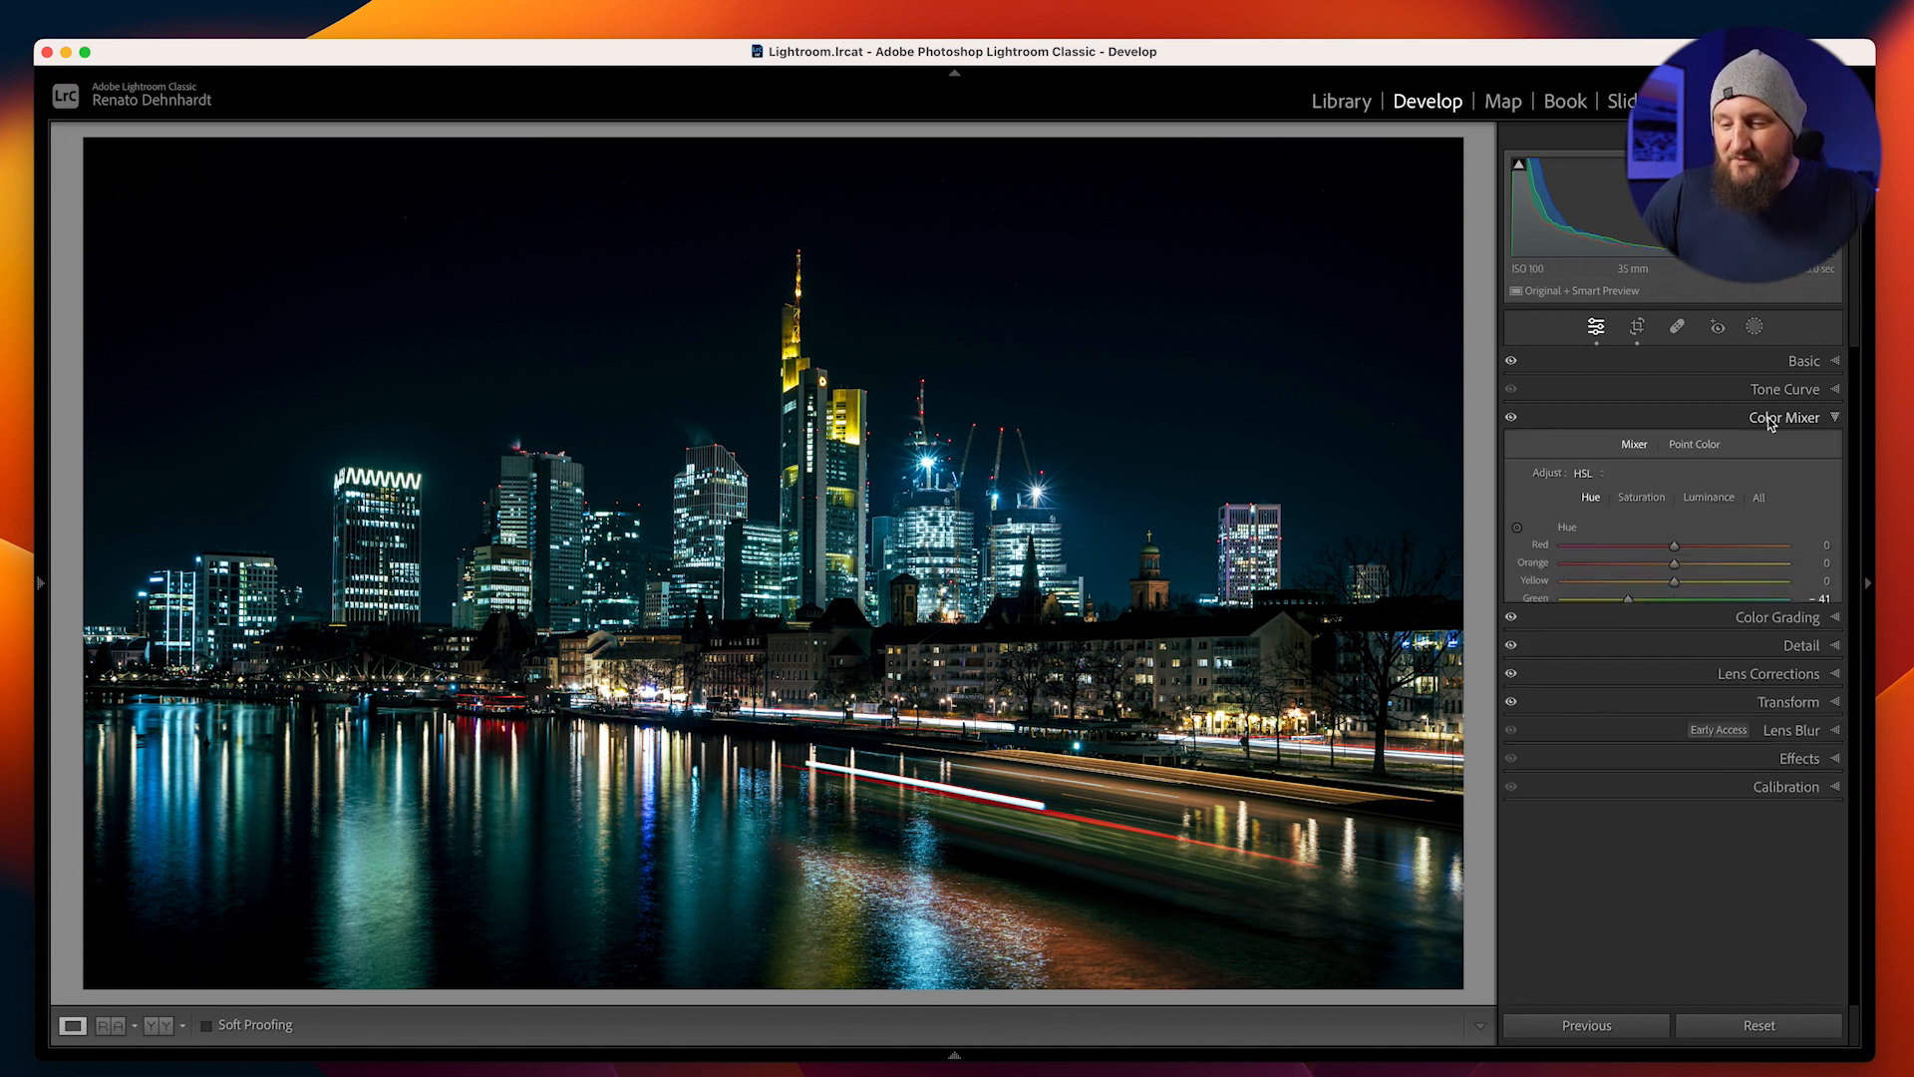
pyautogui.click(1638, 498)
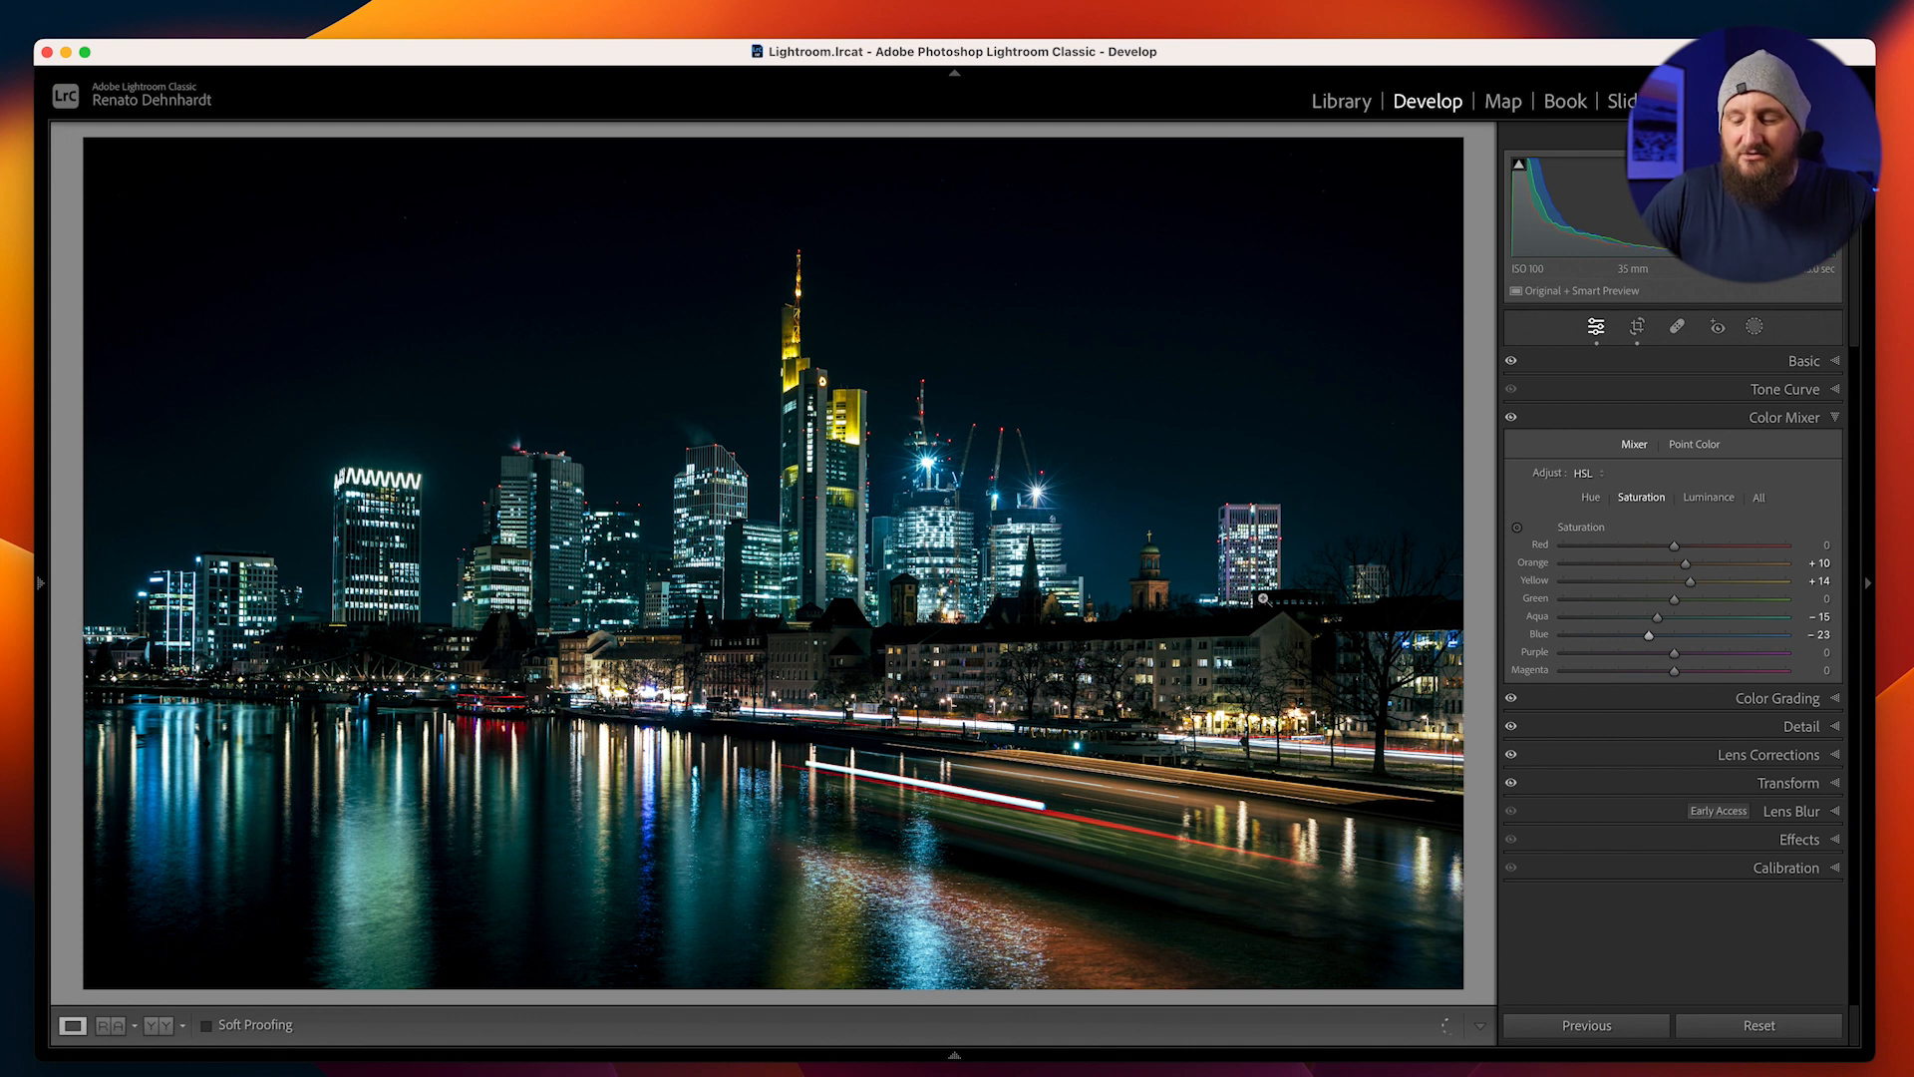
pyautogui.press('\\')
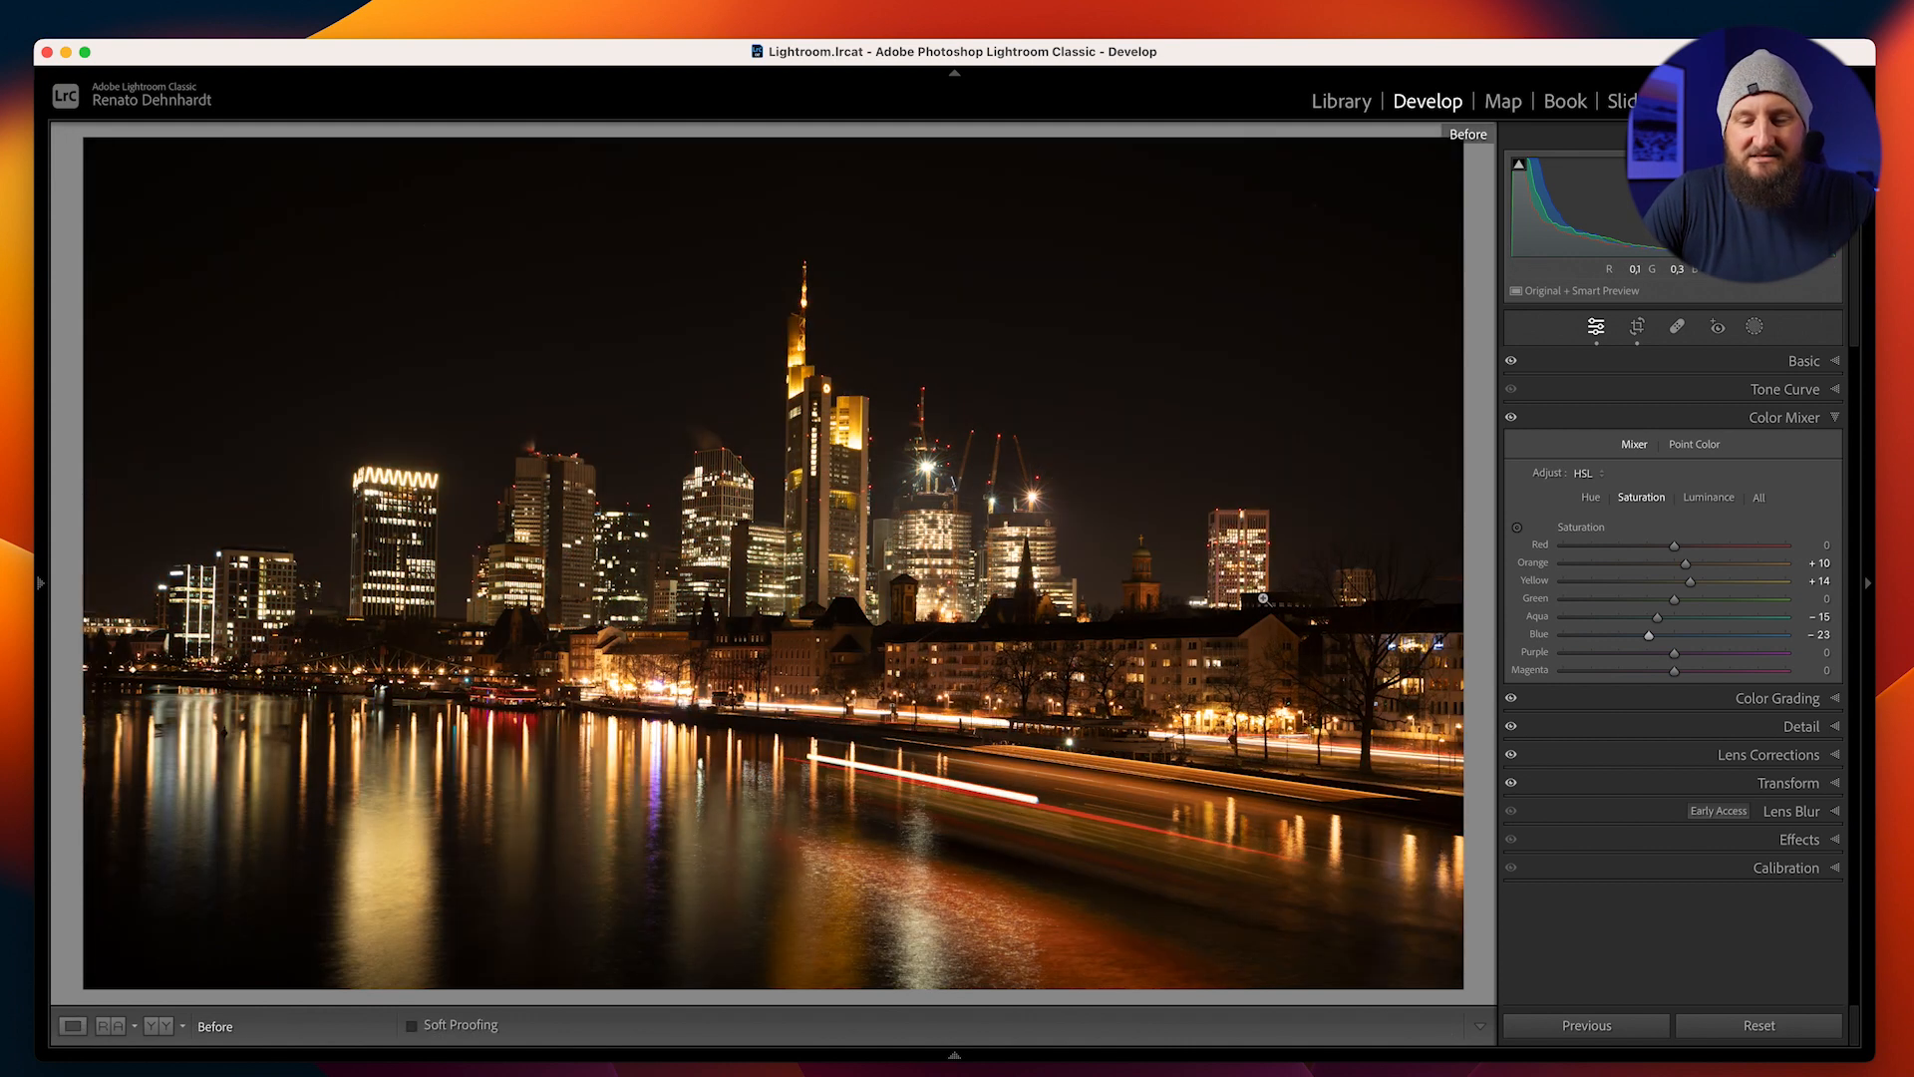
pyautogui.press('\\')
pyautogui.press('\\')
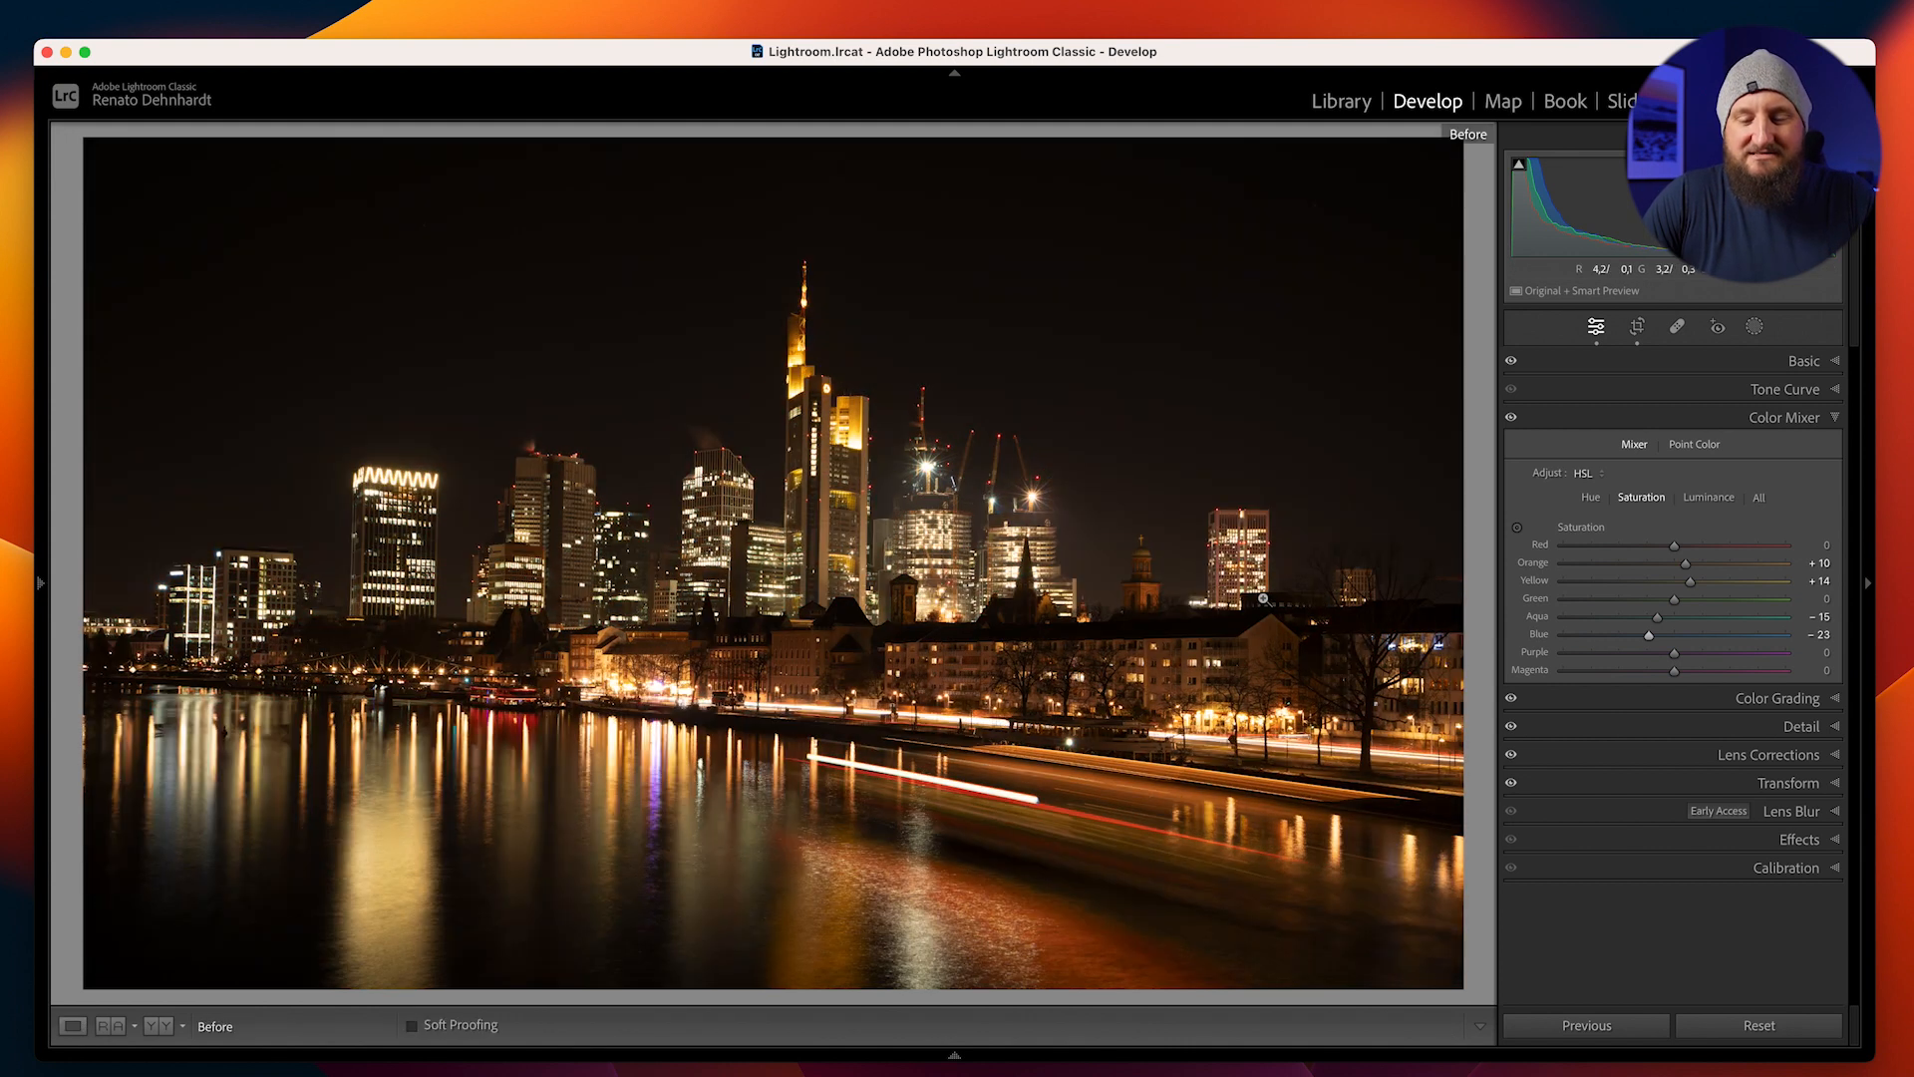
pyautogui.press('\\')
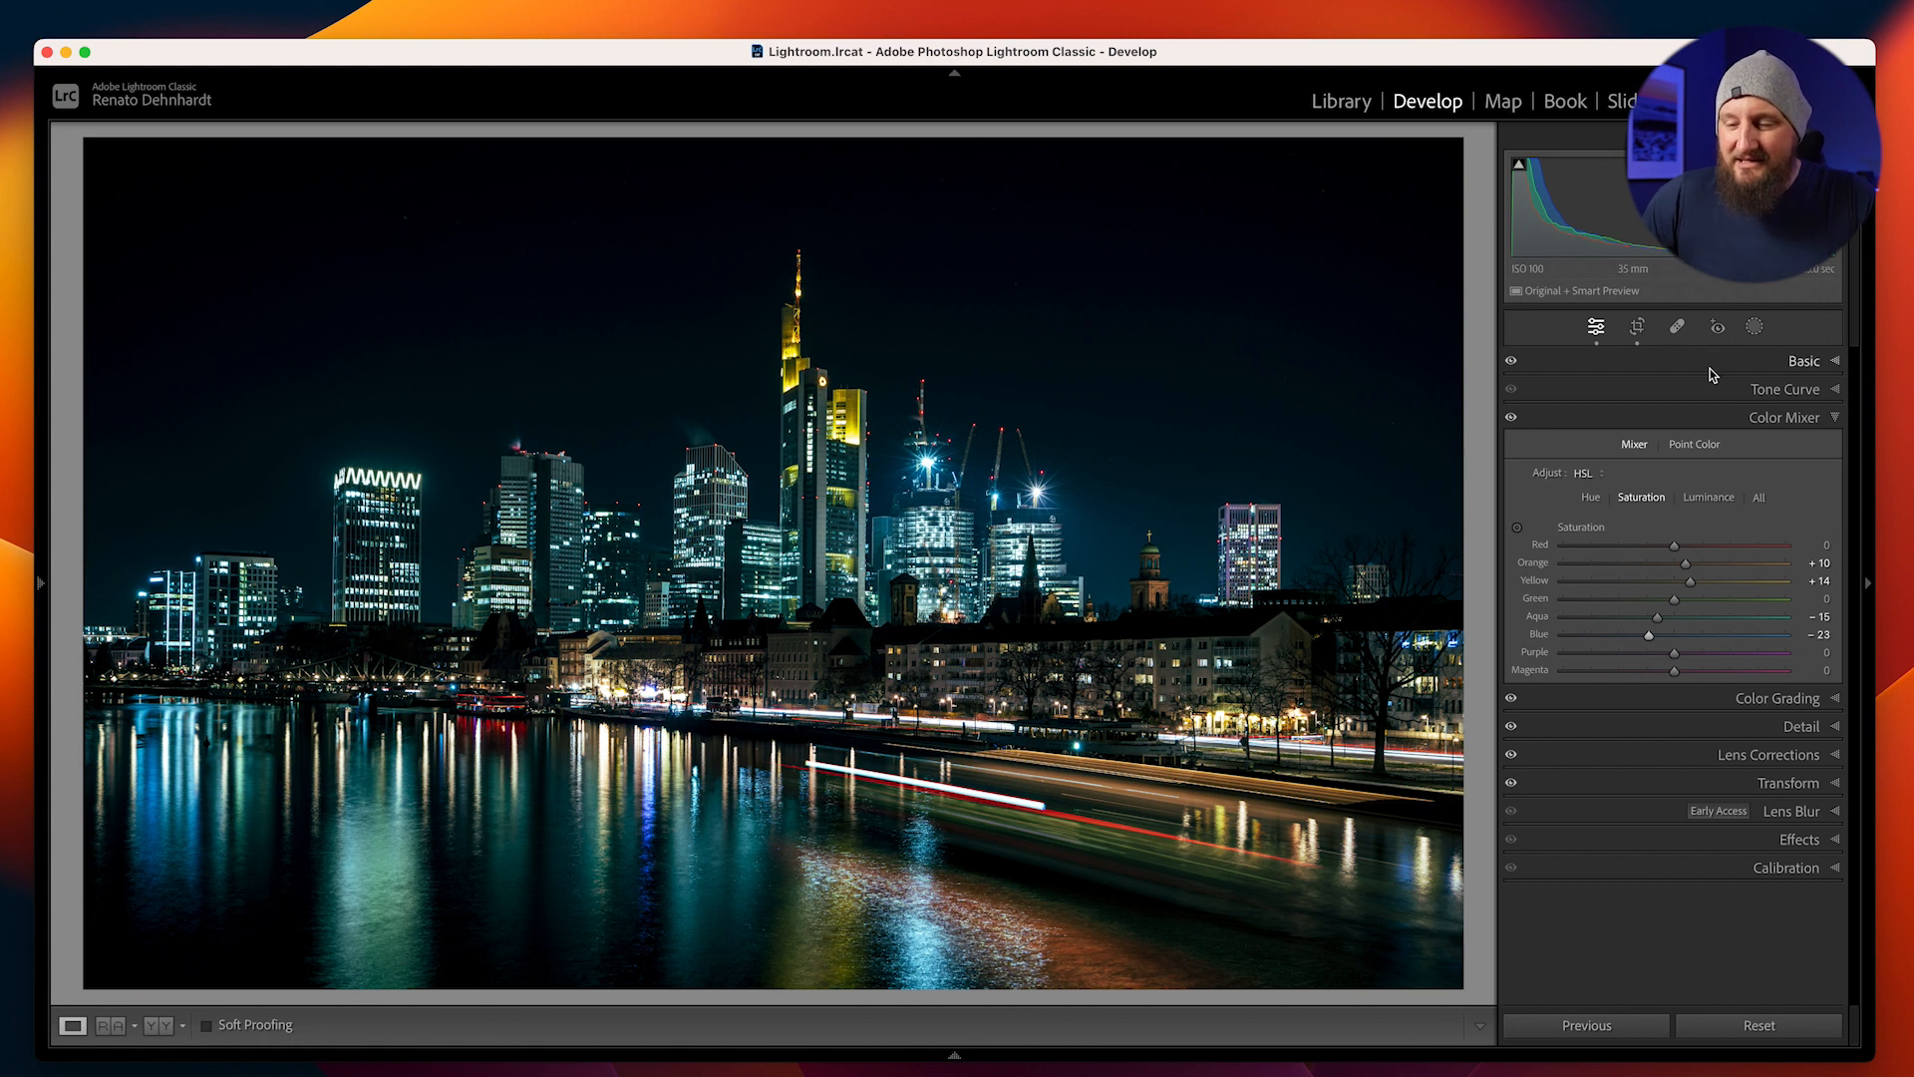
# Warm the photo's white balance by setting Temp to 3588
pyautogui.click(1795, 361)
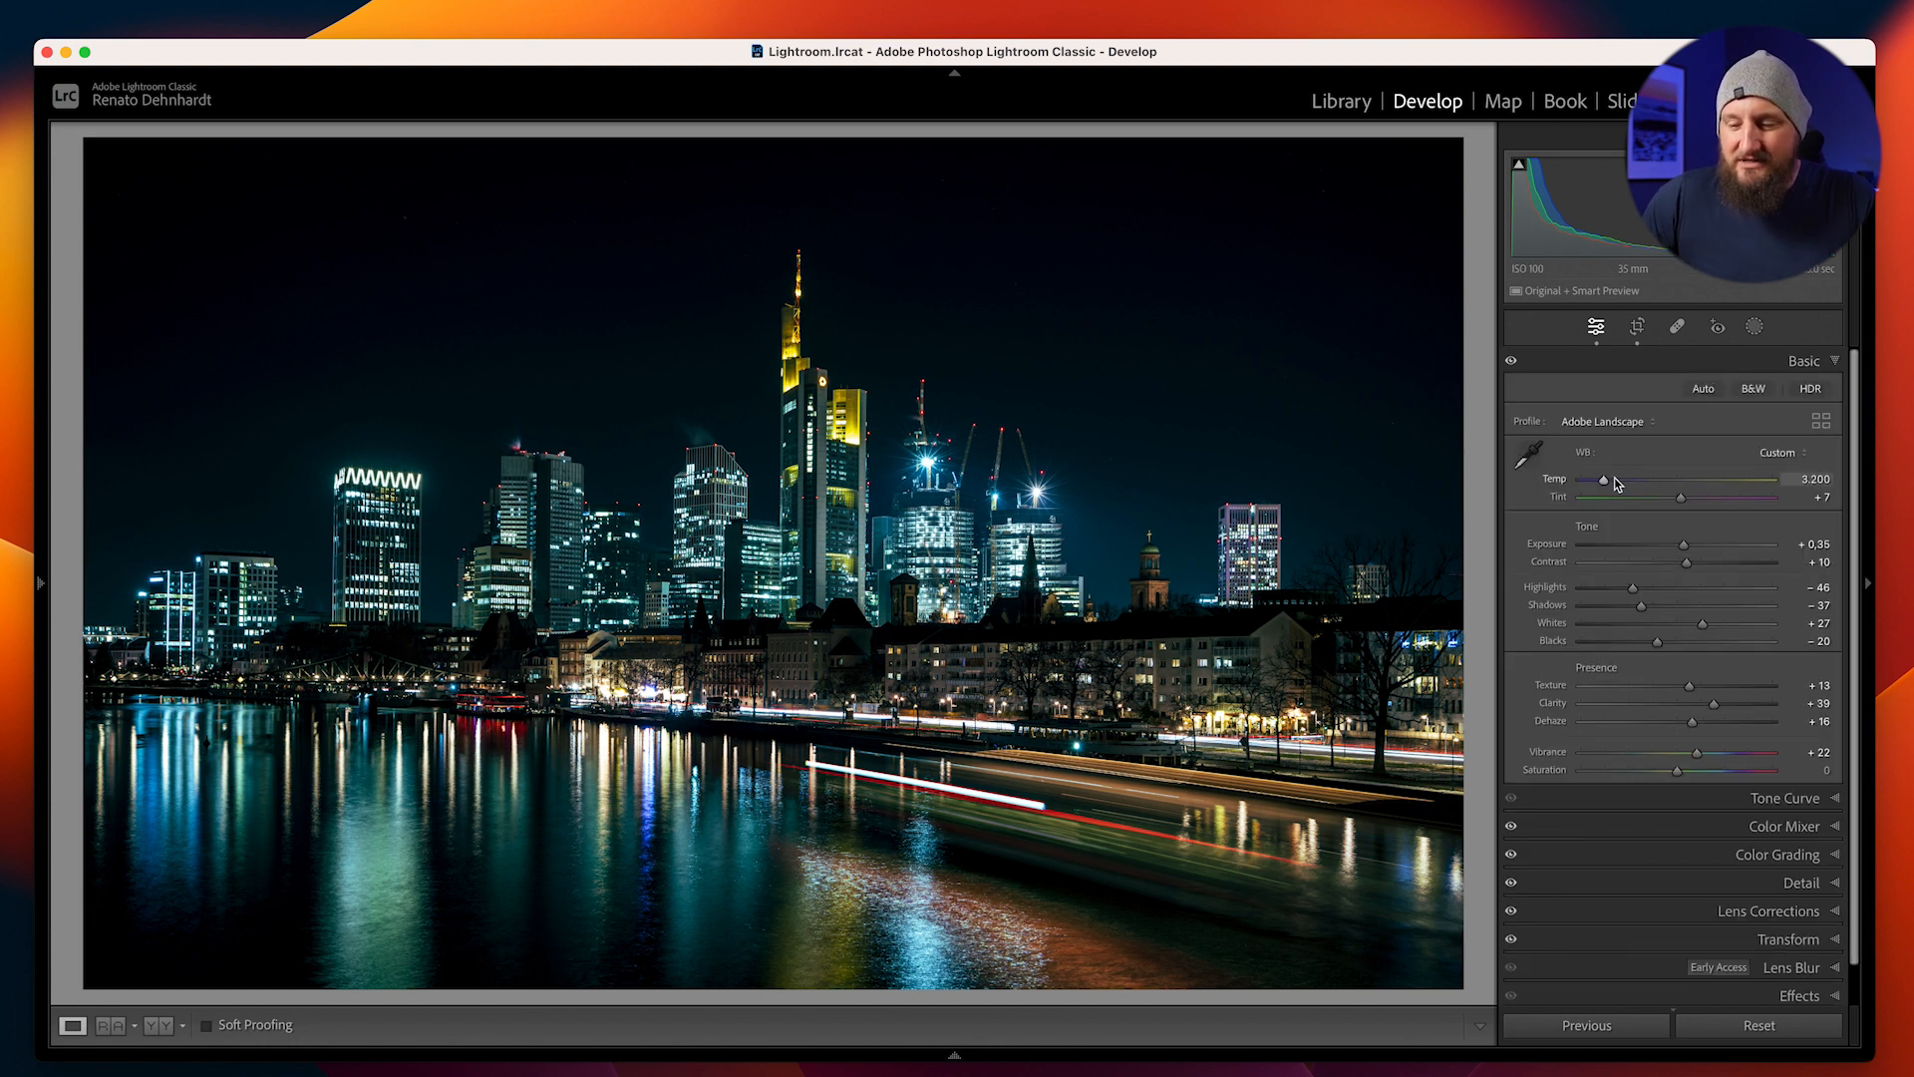
pyautogui.moveTo(1612, 485); pyautogui.dragTo(1613, 483)
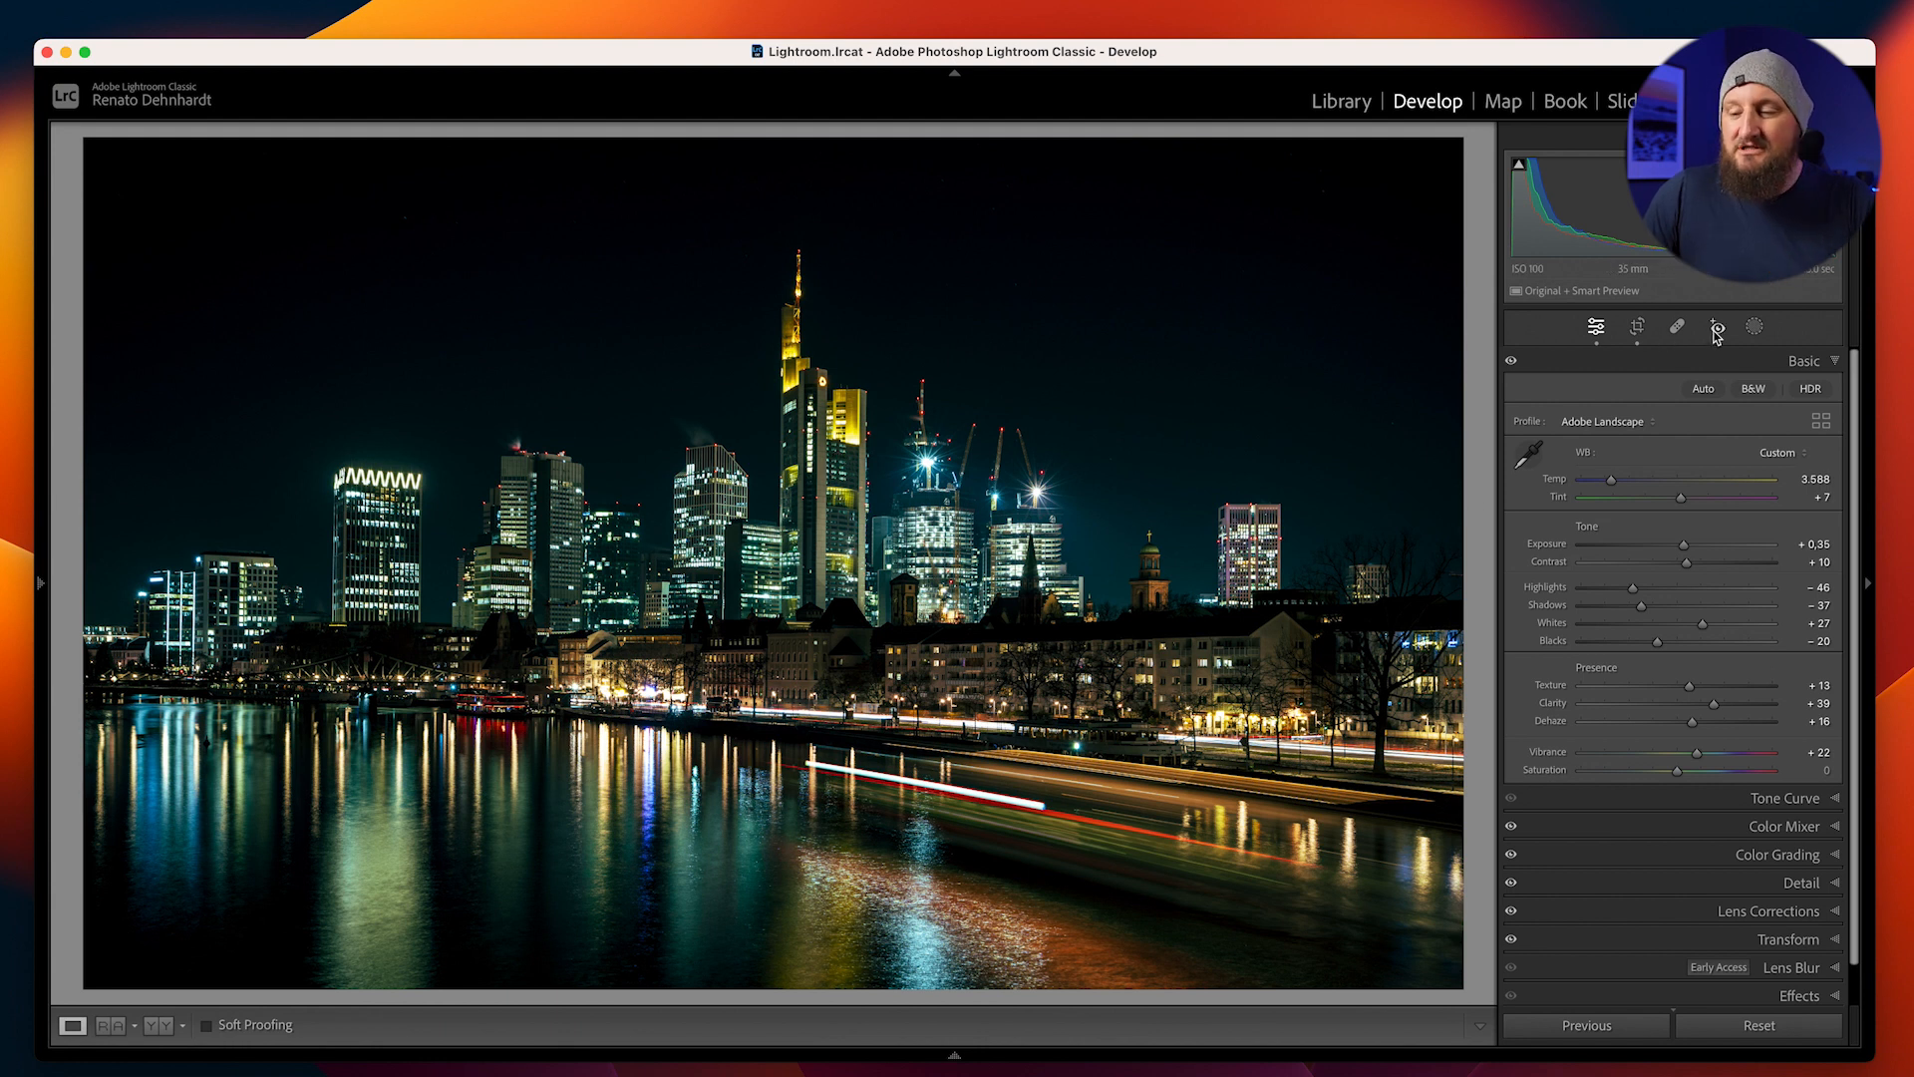
pyautogui.click(1757, 329)
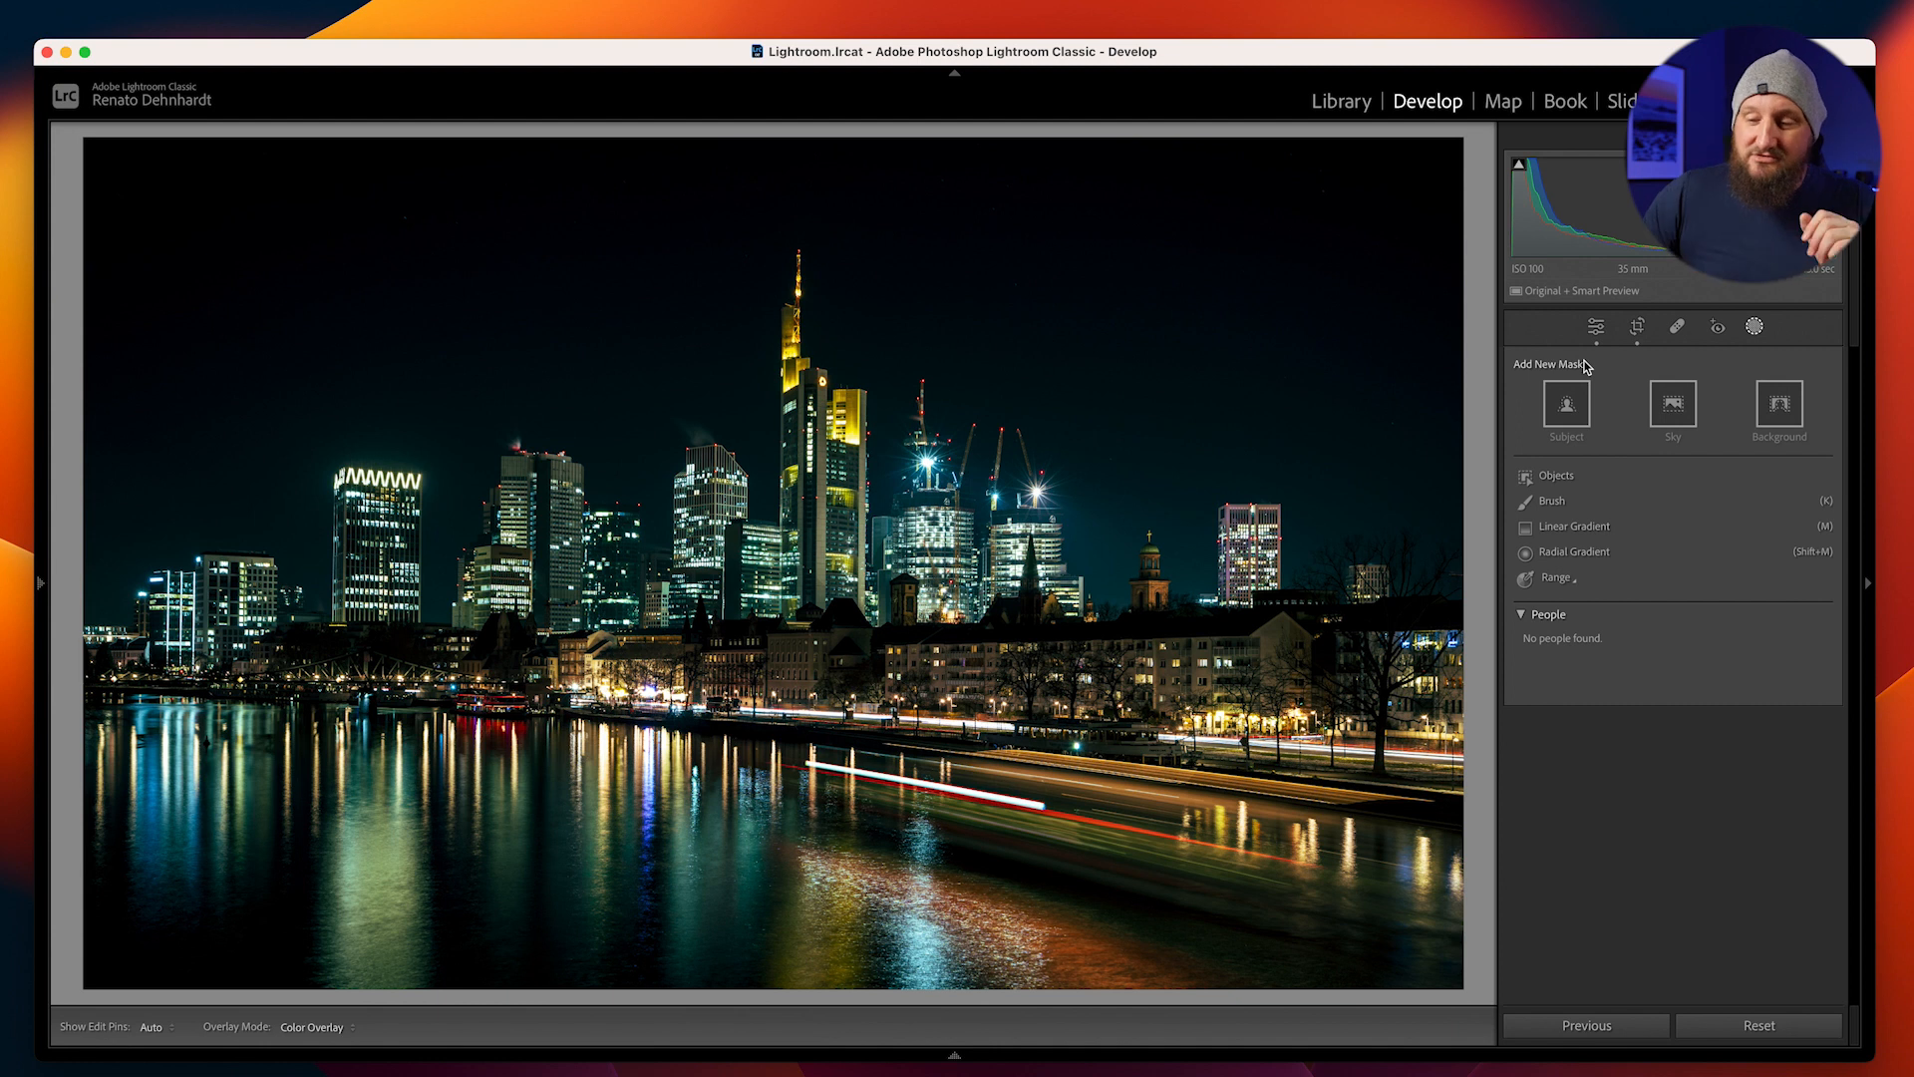
pyautogui.click(1596, 327)
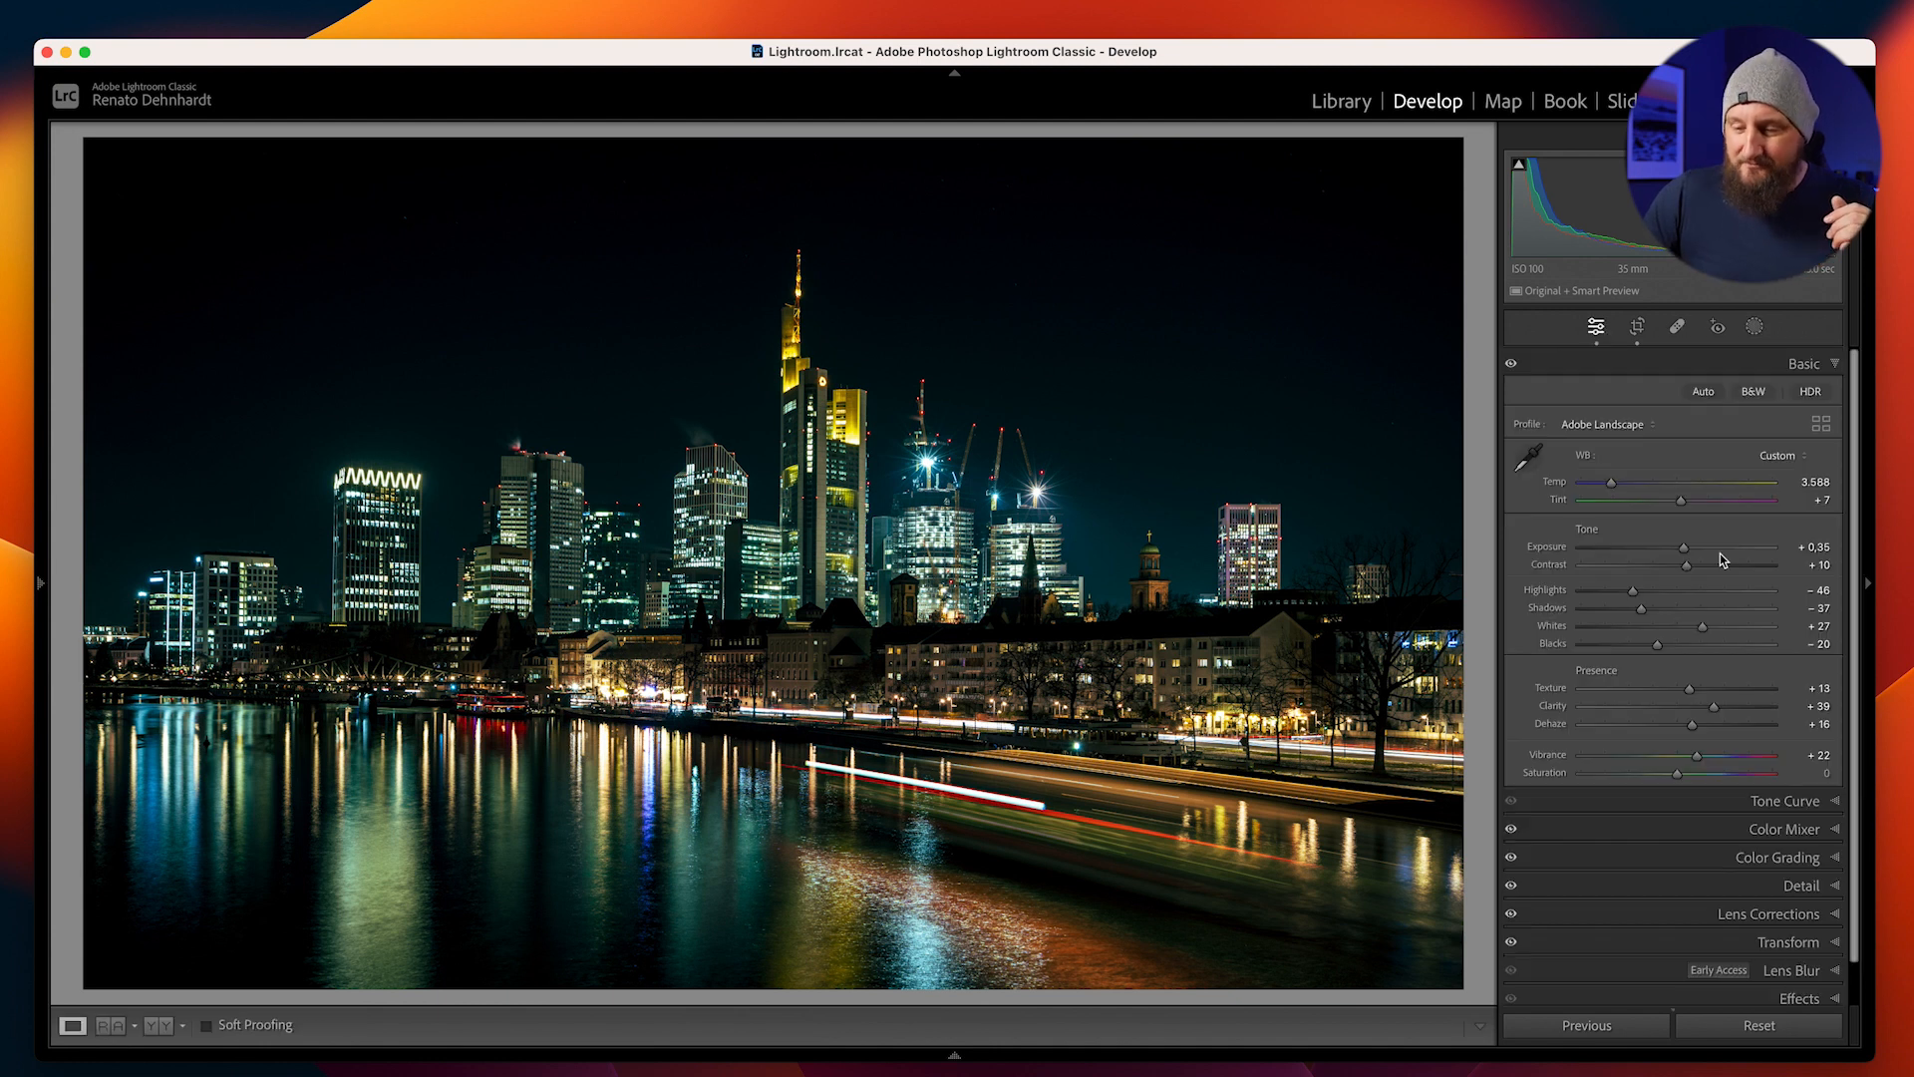
# Set the Blue Primary calibration to Hue -25 and Saturation +36
pyautogui.scroll(-5, 1713, 846)
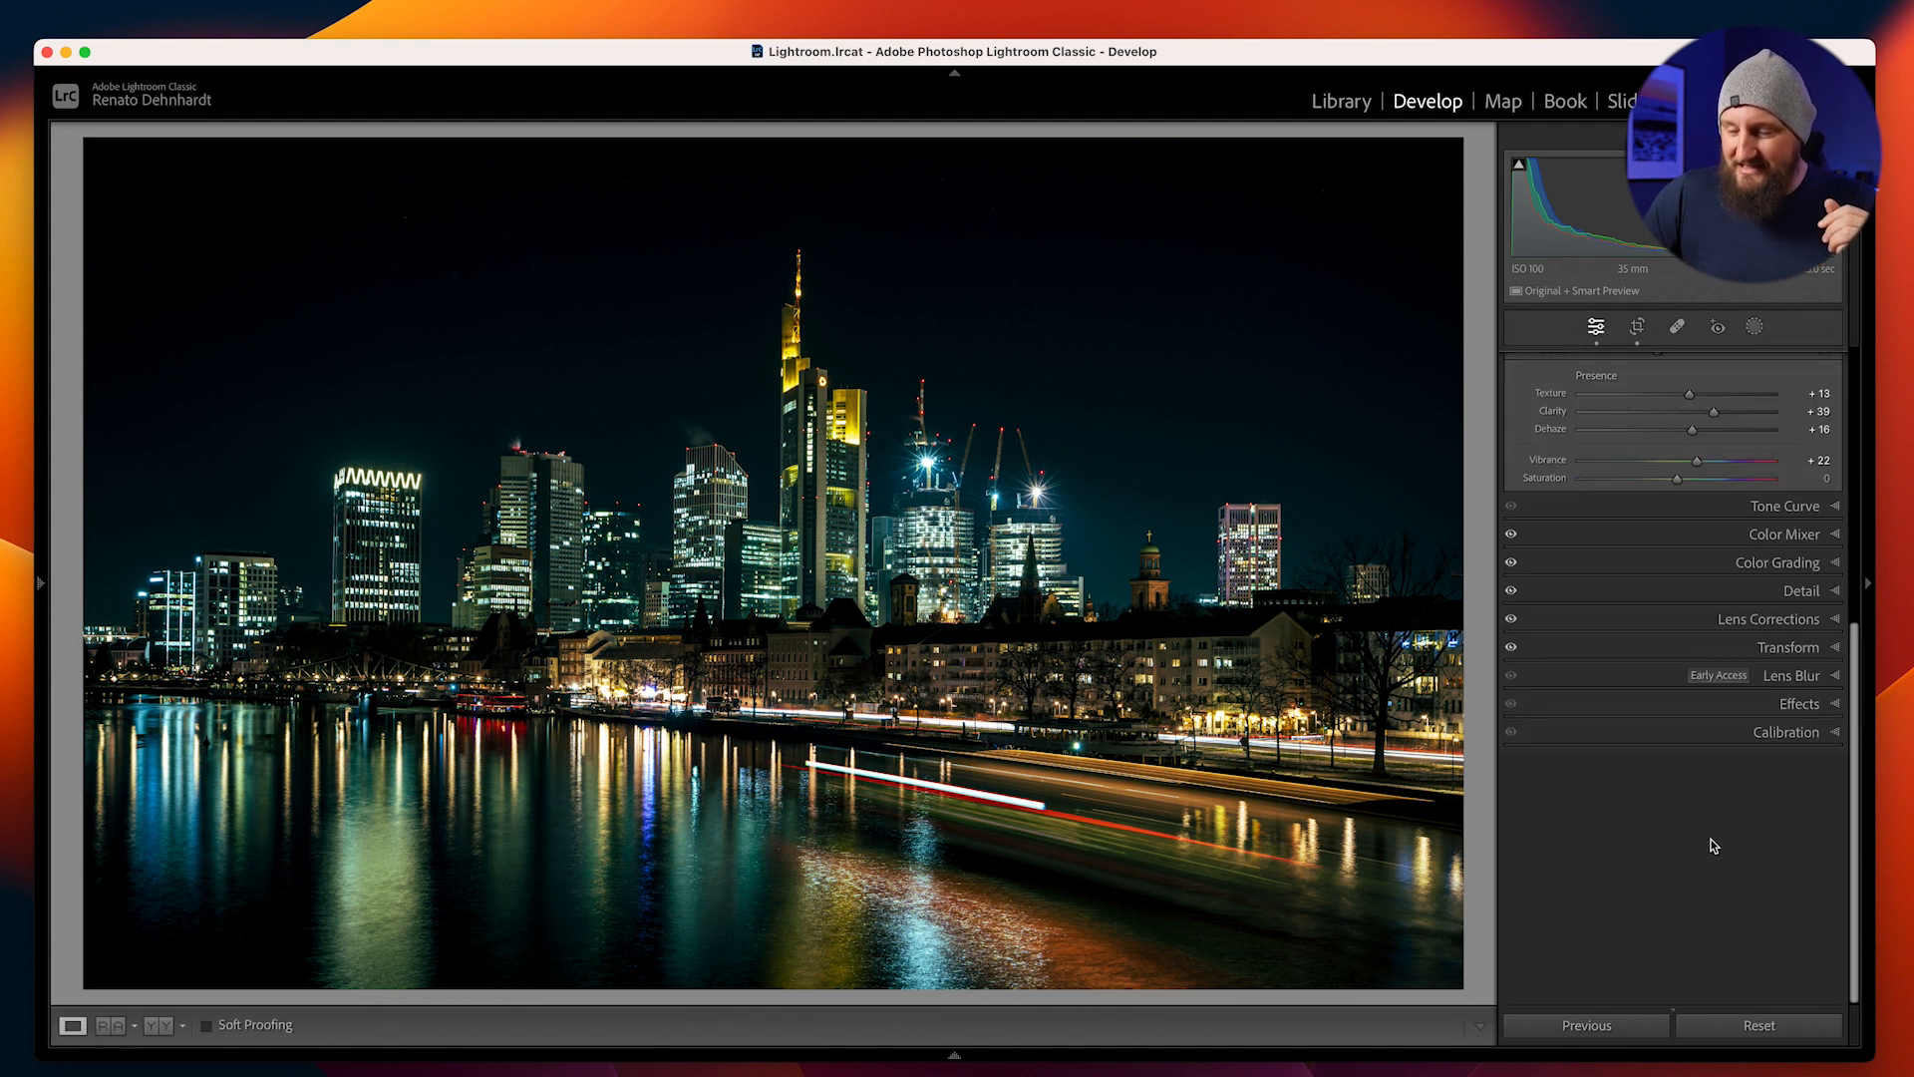
pyautogui.scroll(3, 1714, 845)
pyautogui.click(1775, 977)
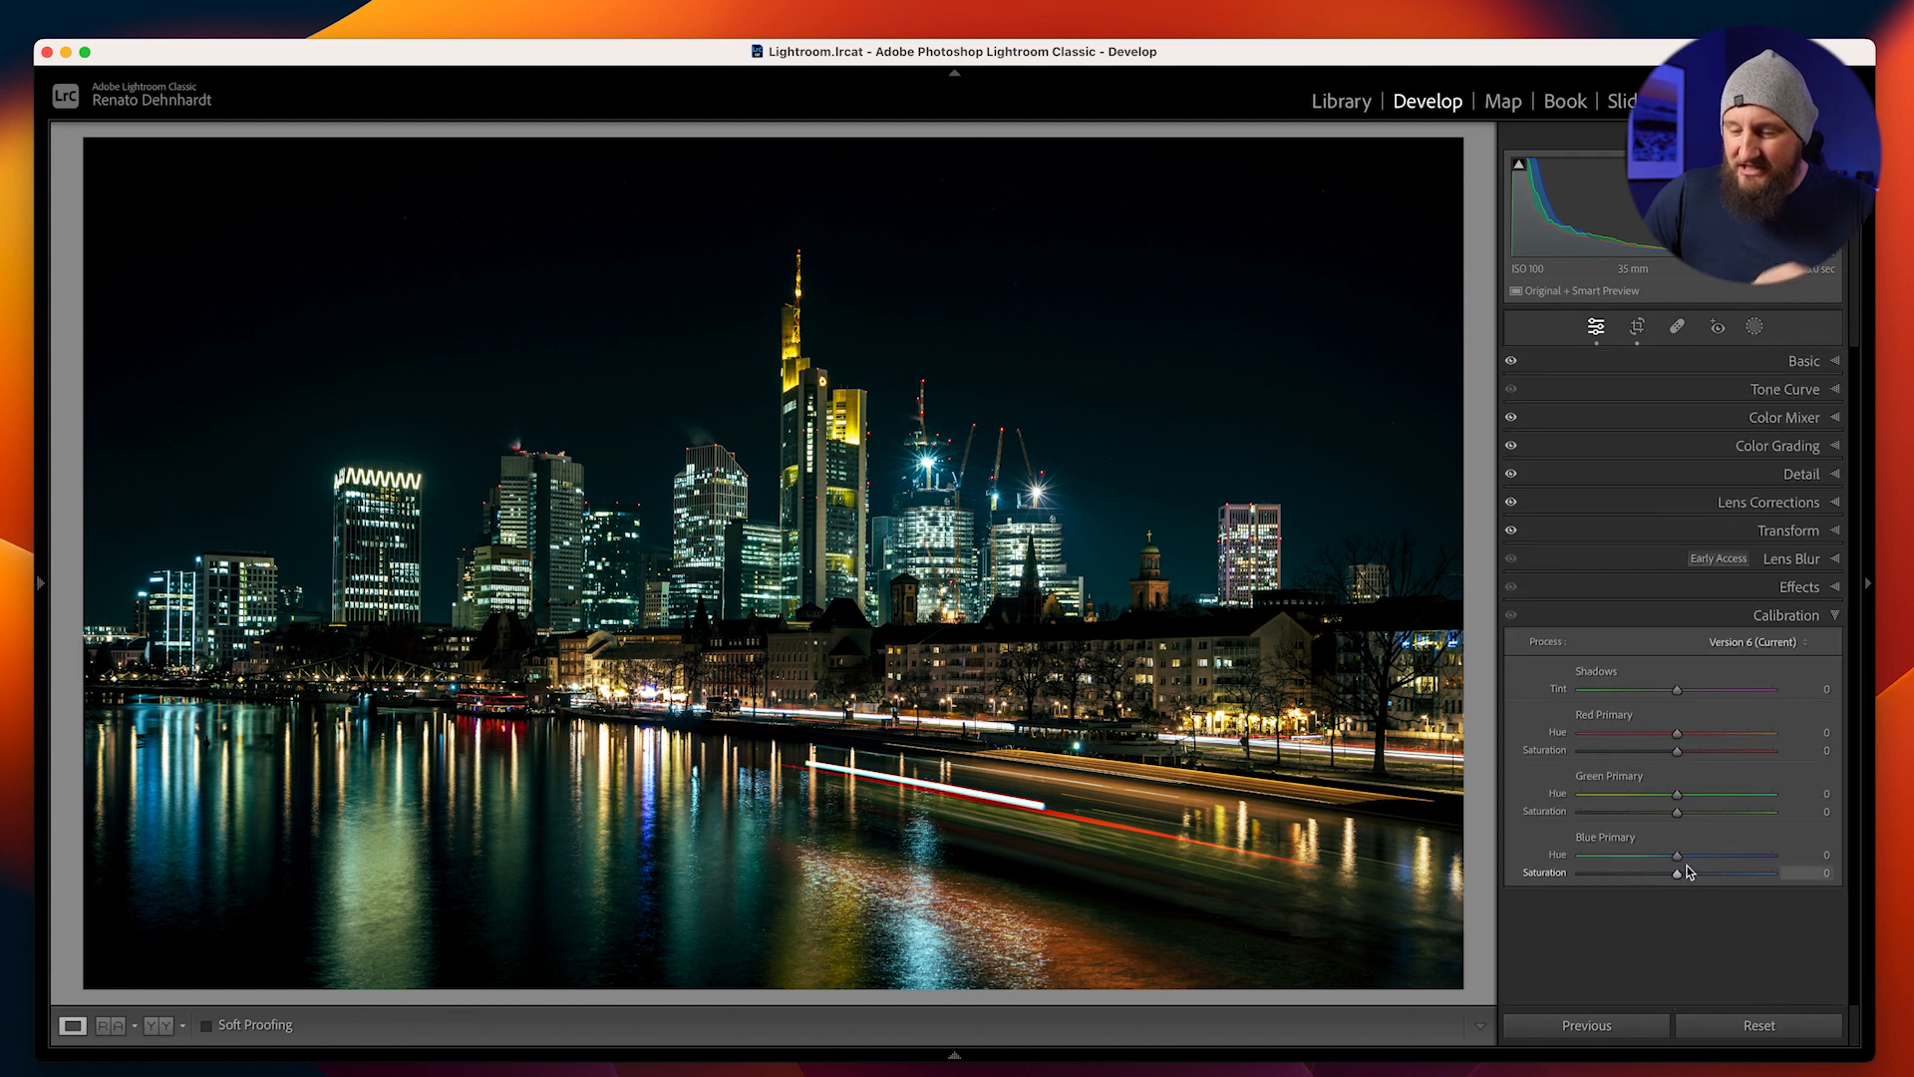
pyautogui.moveTo(1677, 856); pyautogui.dragTo(1654, 859)
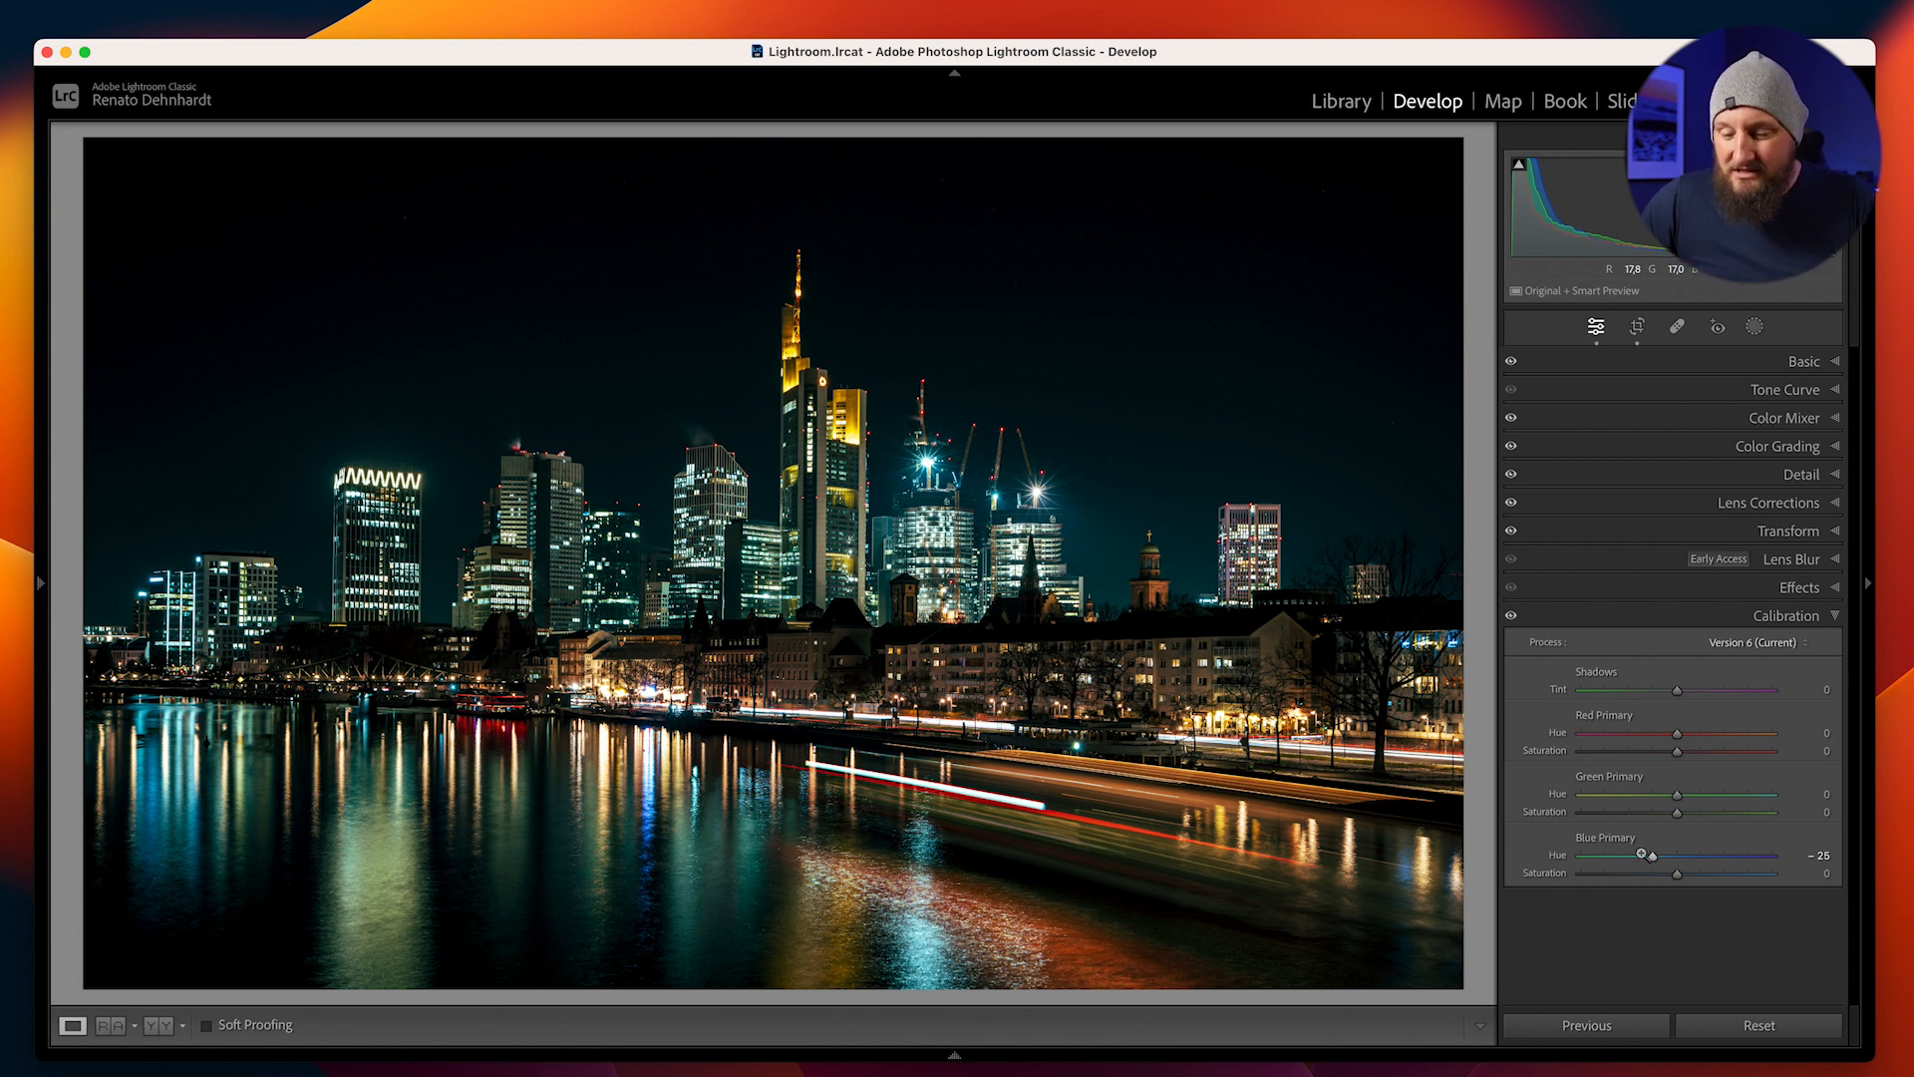
pyautogui.moveTo(1677, 875); pyautogui.dragTo(1703, 877)
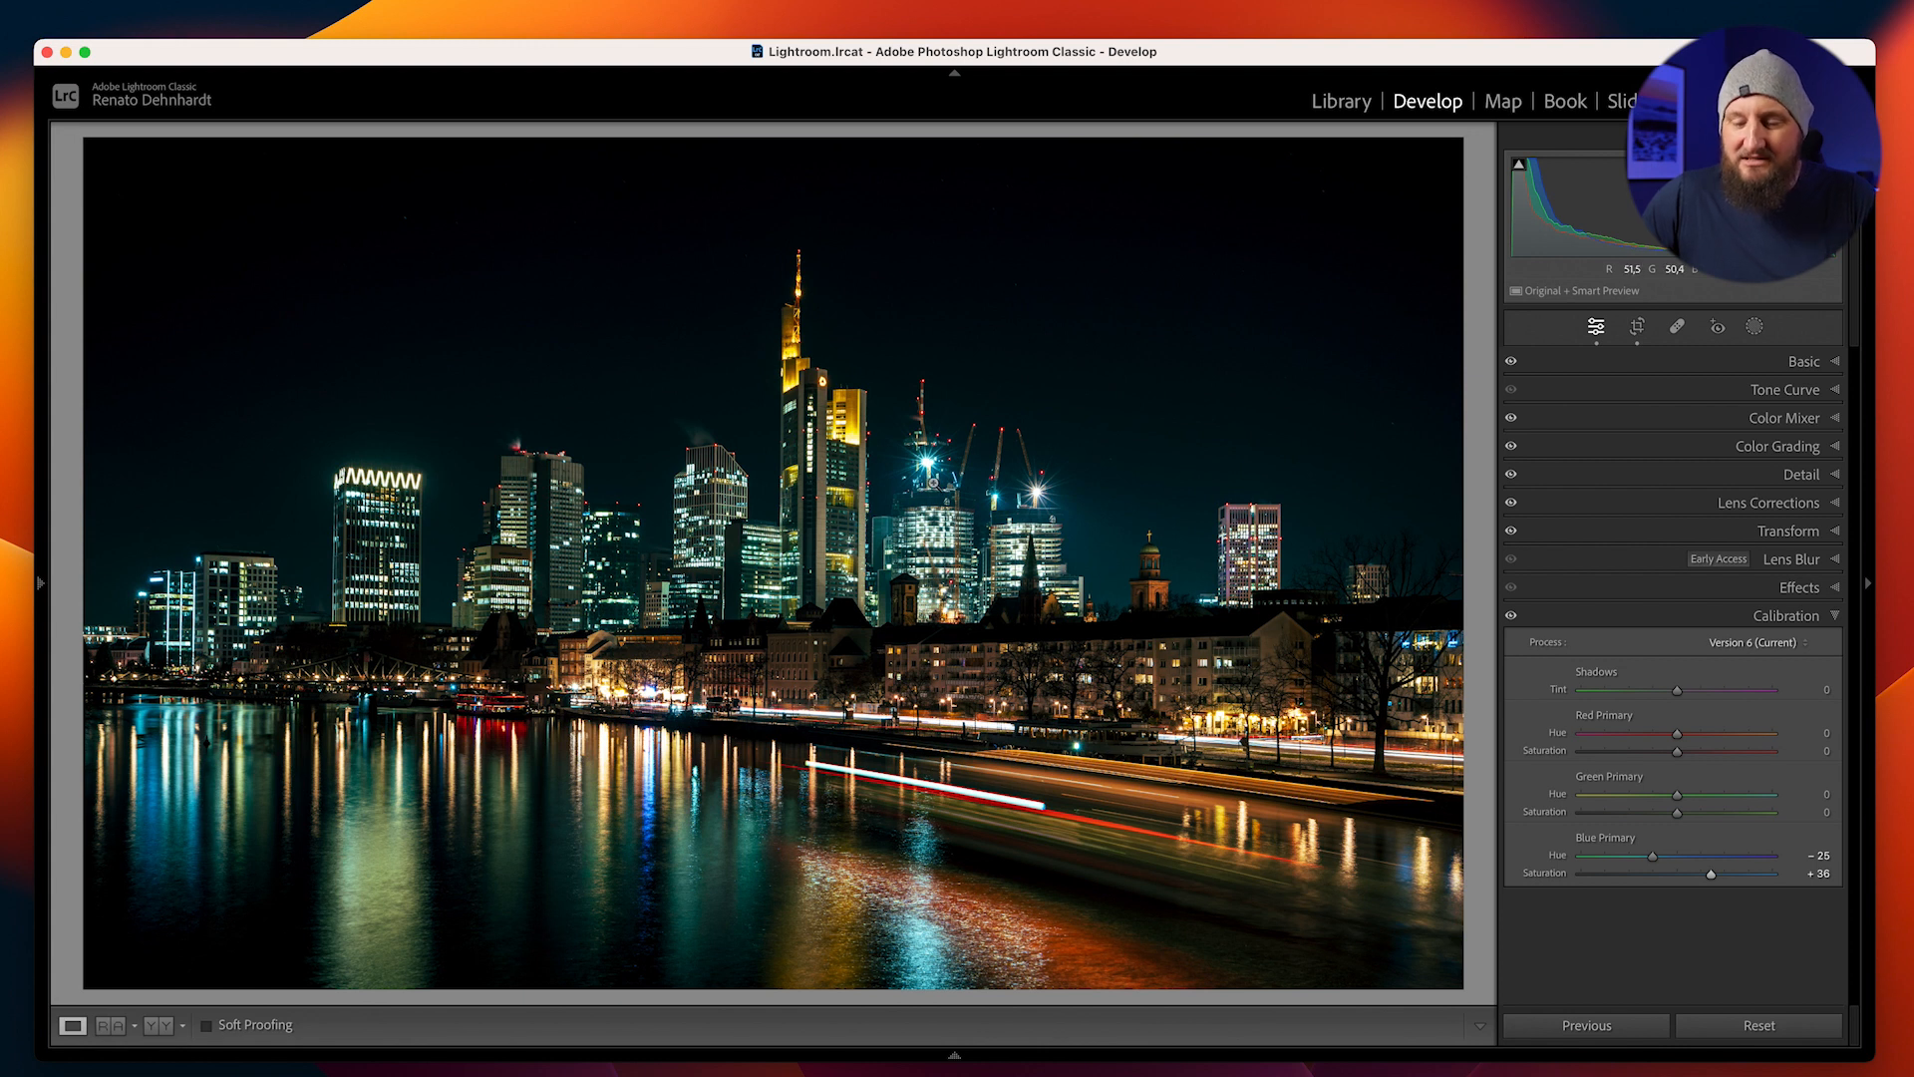
# Add a linear gradient mask over the sky, move it up above the skyline and rotate it until nearly horizontal
pyautogui.click(1755, 326)
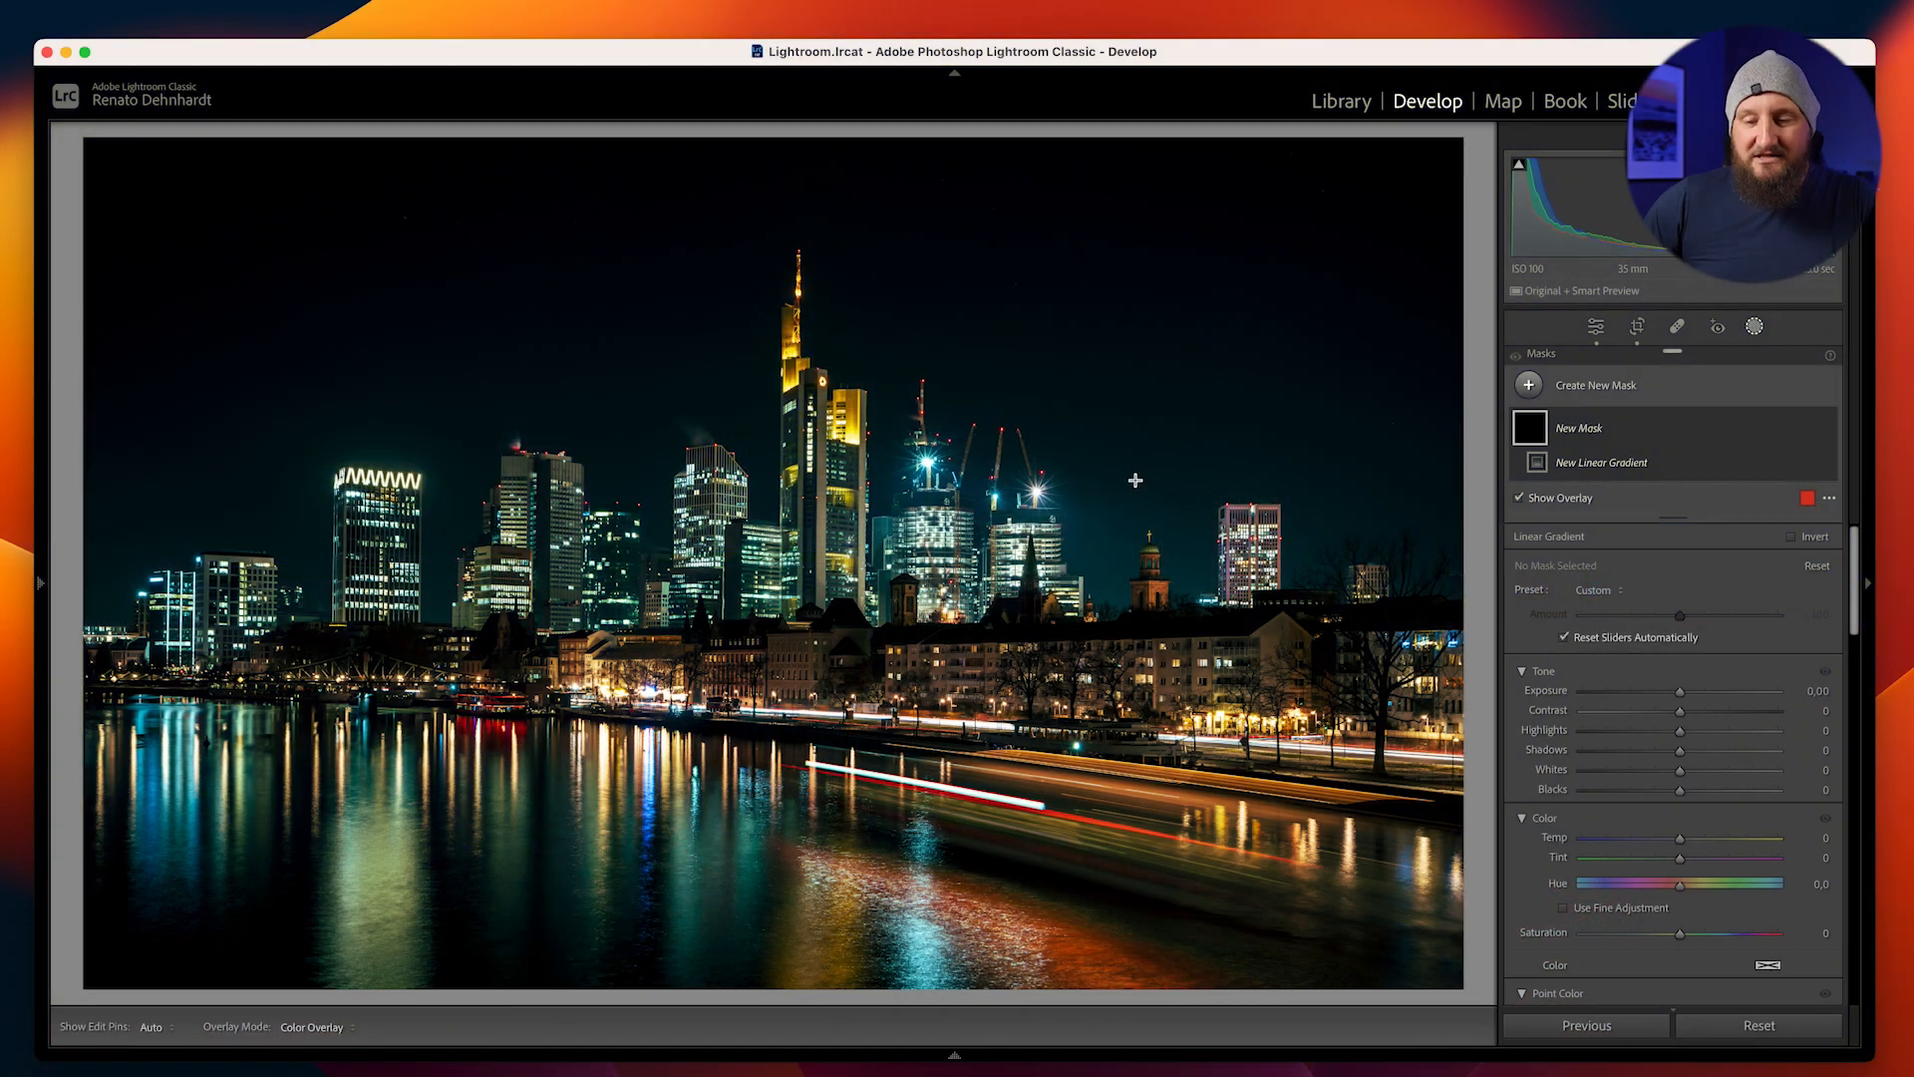
pyautogui.moveTo(1139, 494); pyautogui.dragTo(1037, 688)
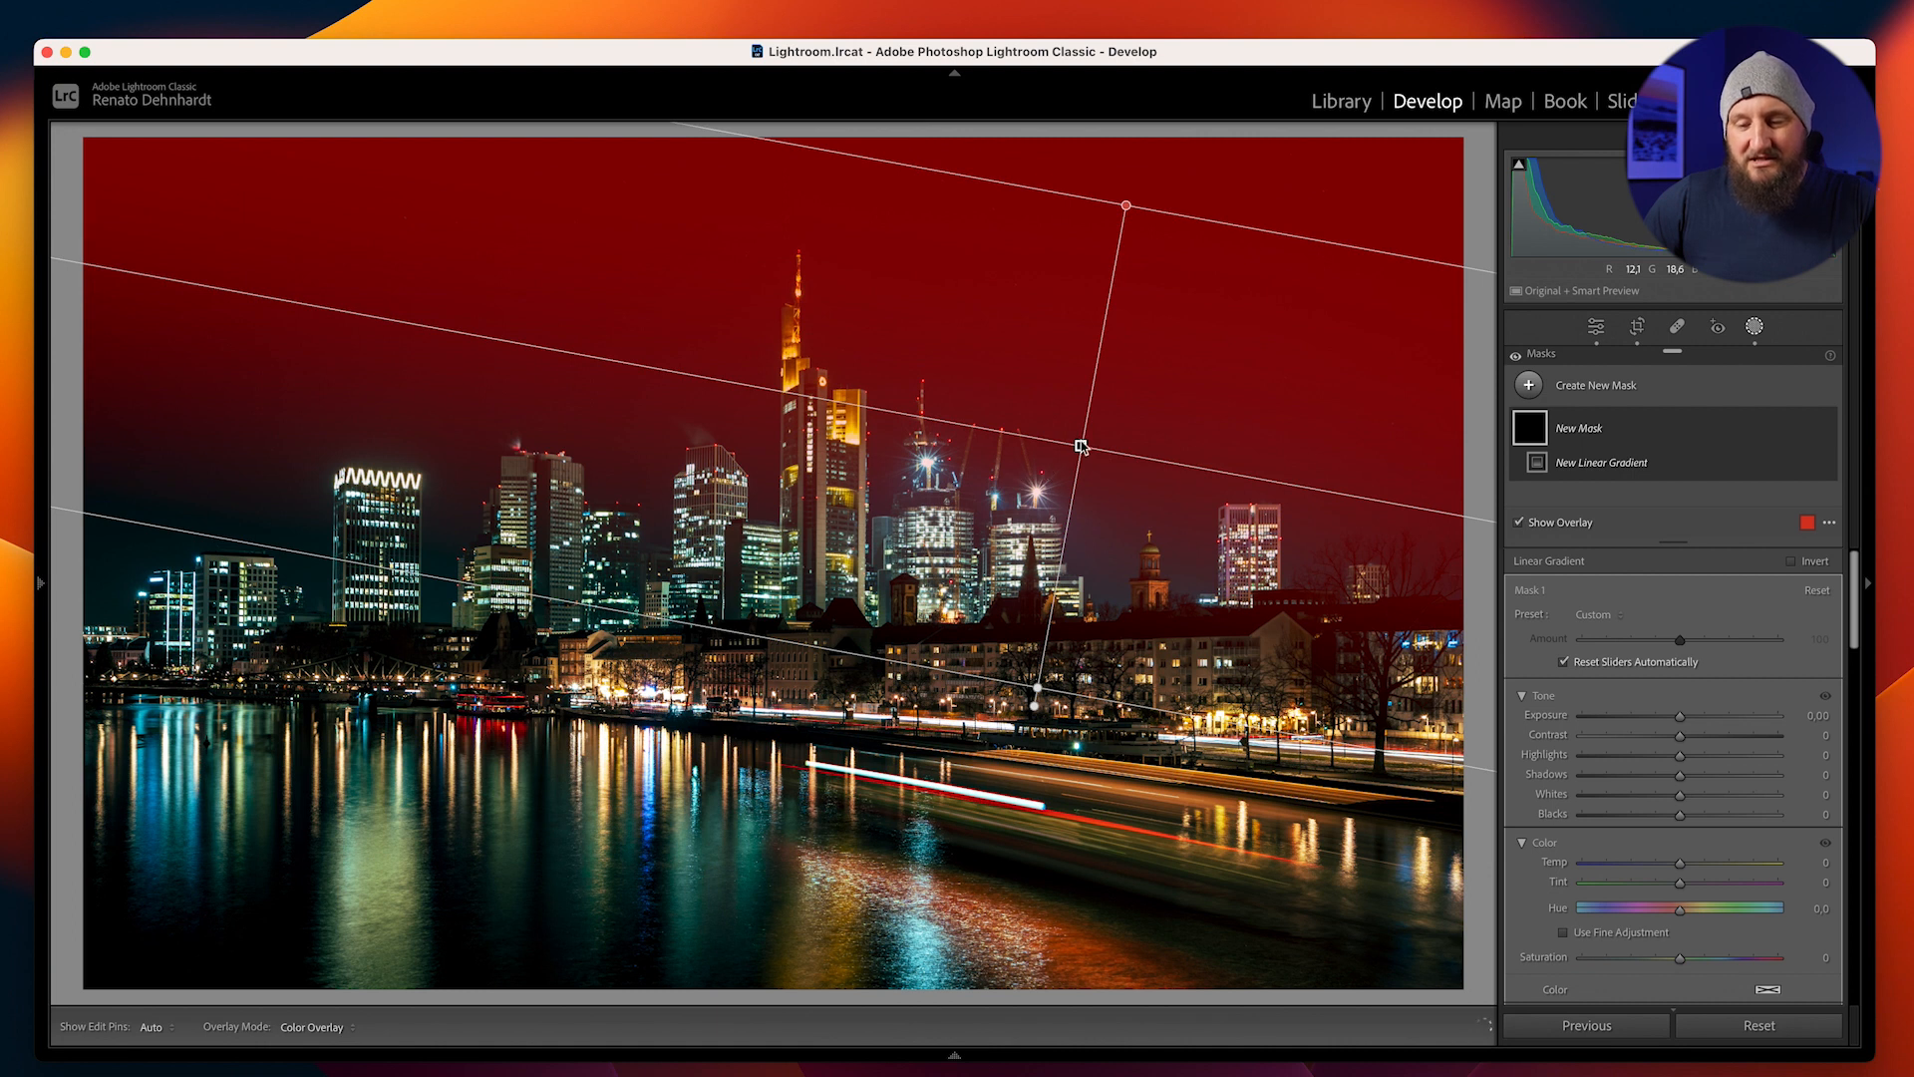
pyautogui.moveTo(1082, 446); pyautogui.dragTo(1132, 256)
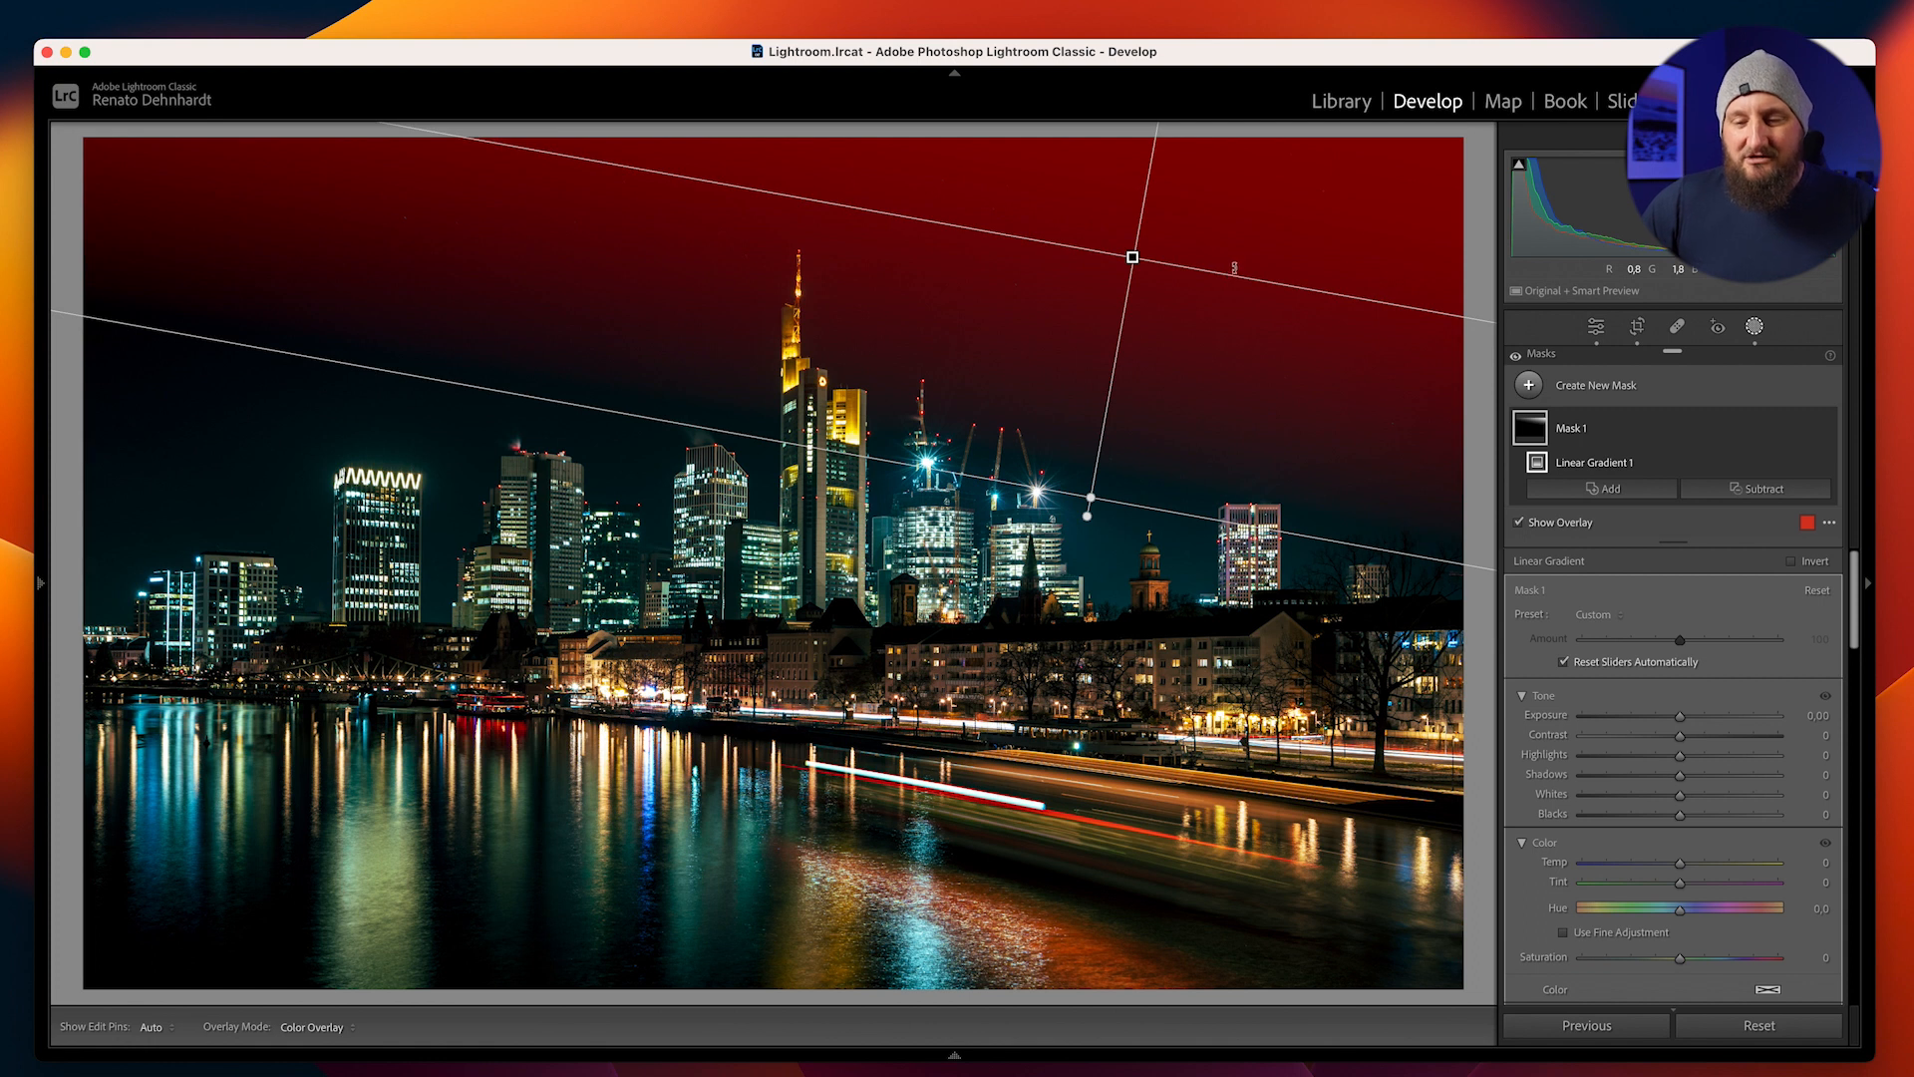
pyautogui.moveTo(1249, 250); pyautogui.dragTo(1251, 257)
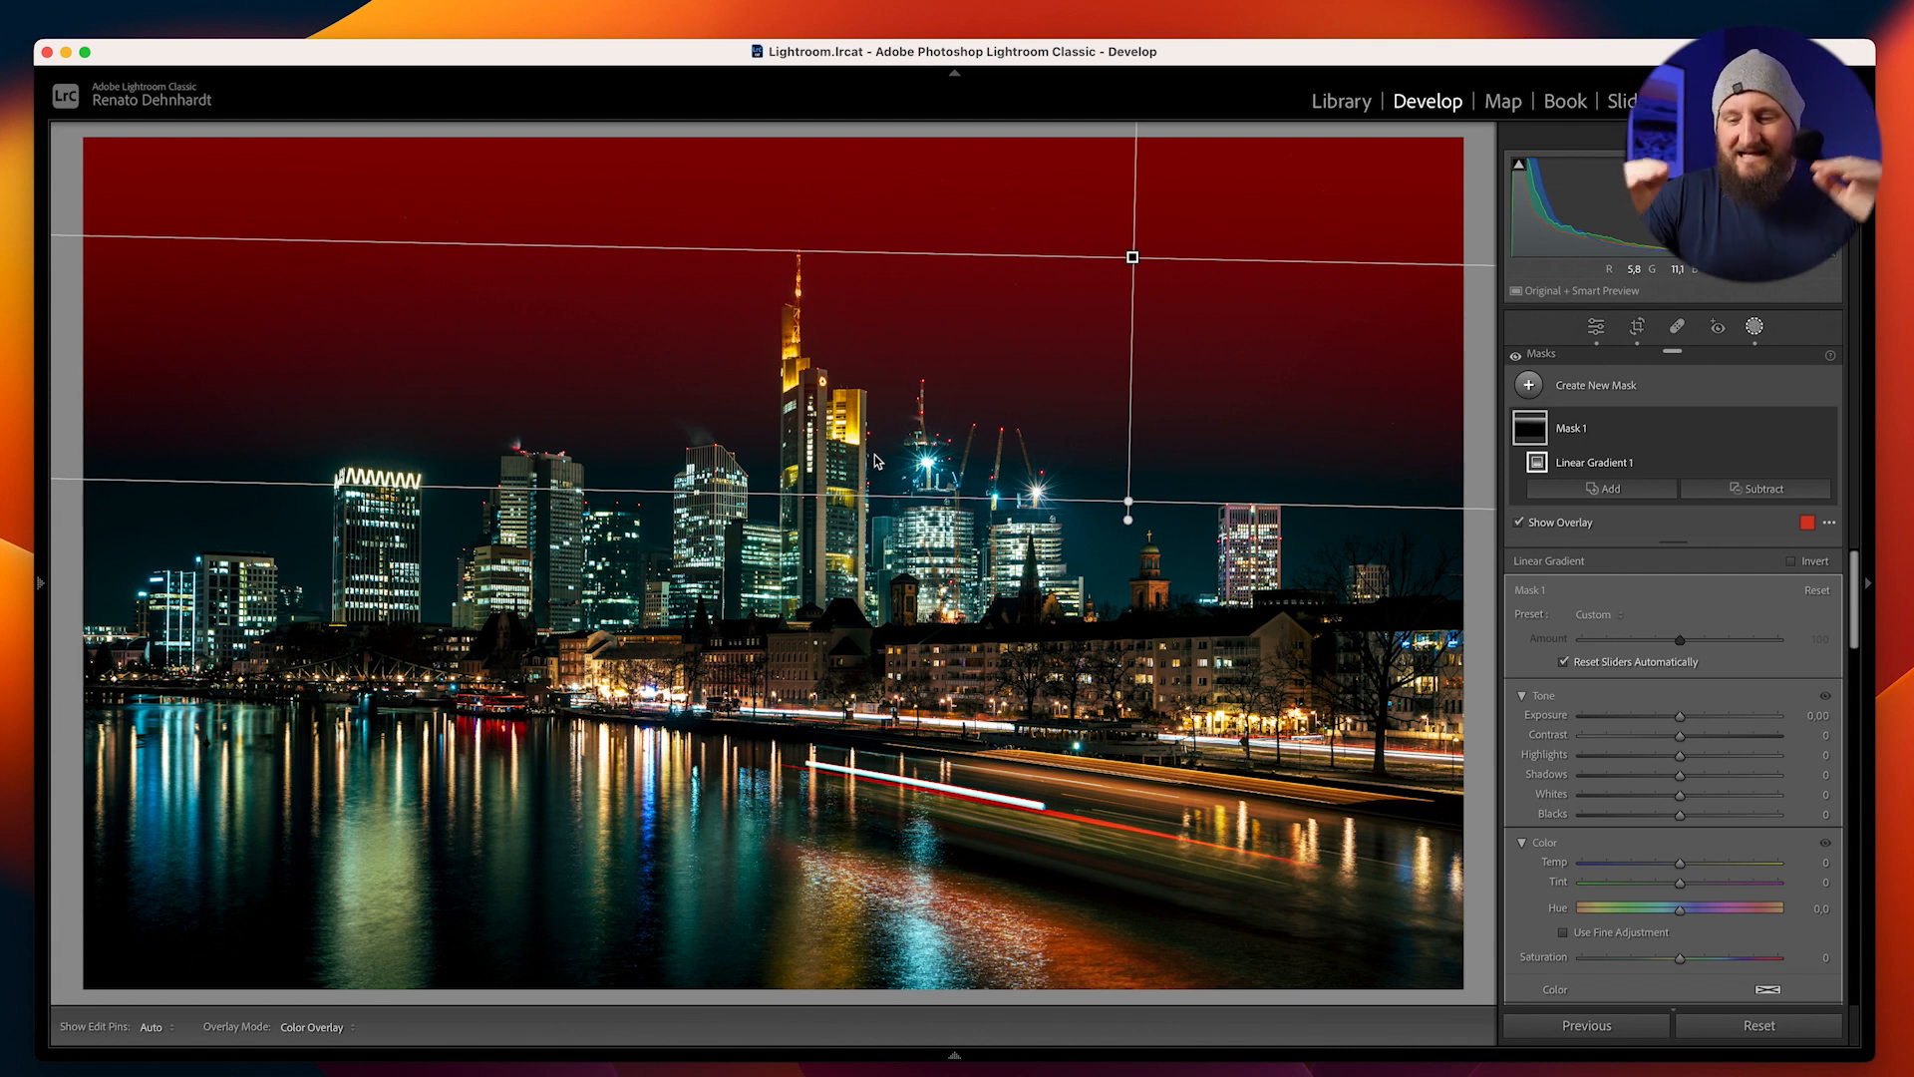
# Set the sky gradient mask's Exposure to -1.18 and subtract the automatically selected subject from the mask
pyautogui.moveTo(1681, 715); pyautogui.dragTo(1659, 731)
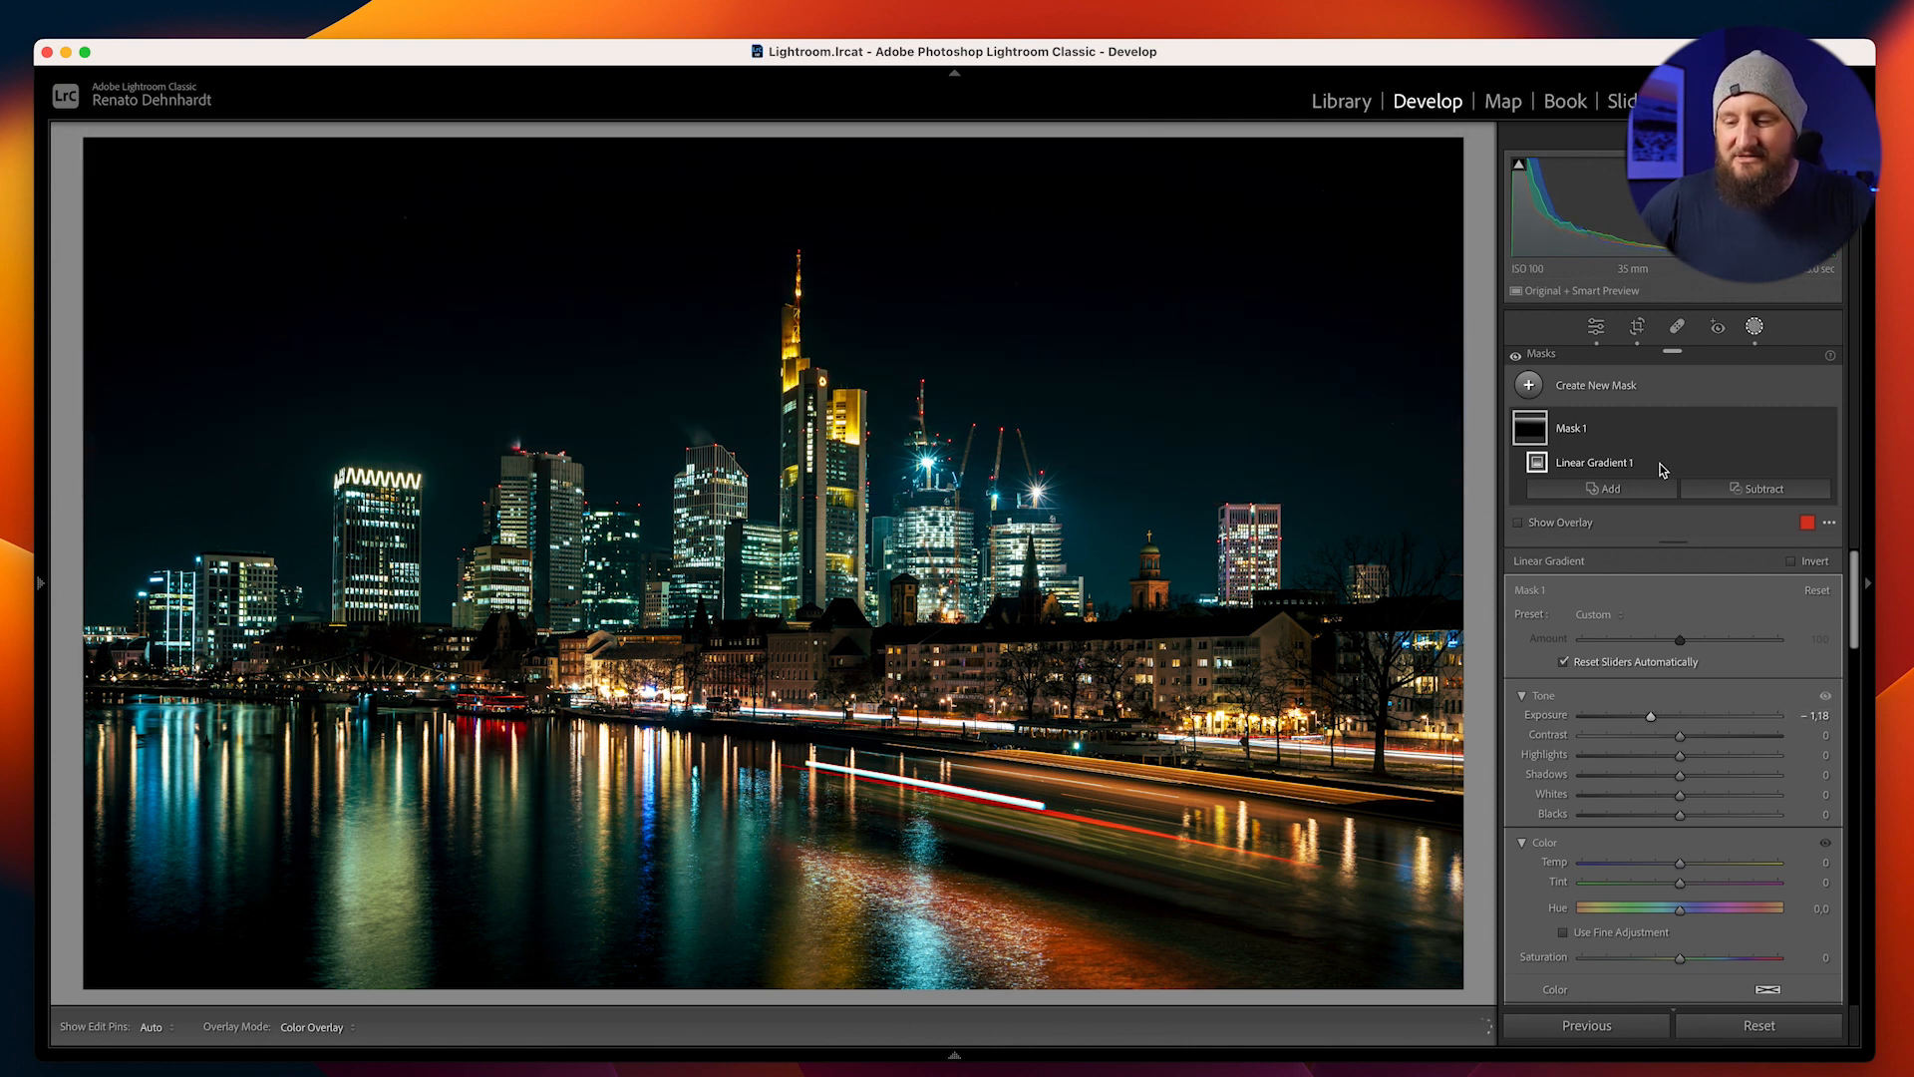
pyautogui.click(1757, 493)
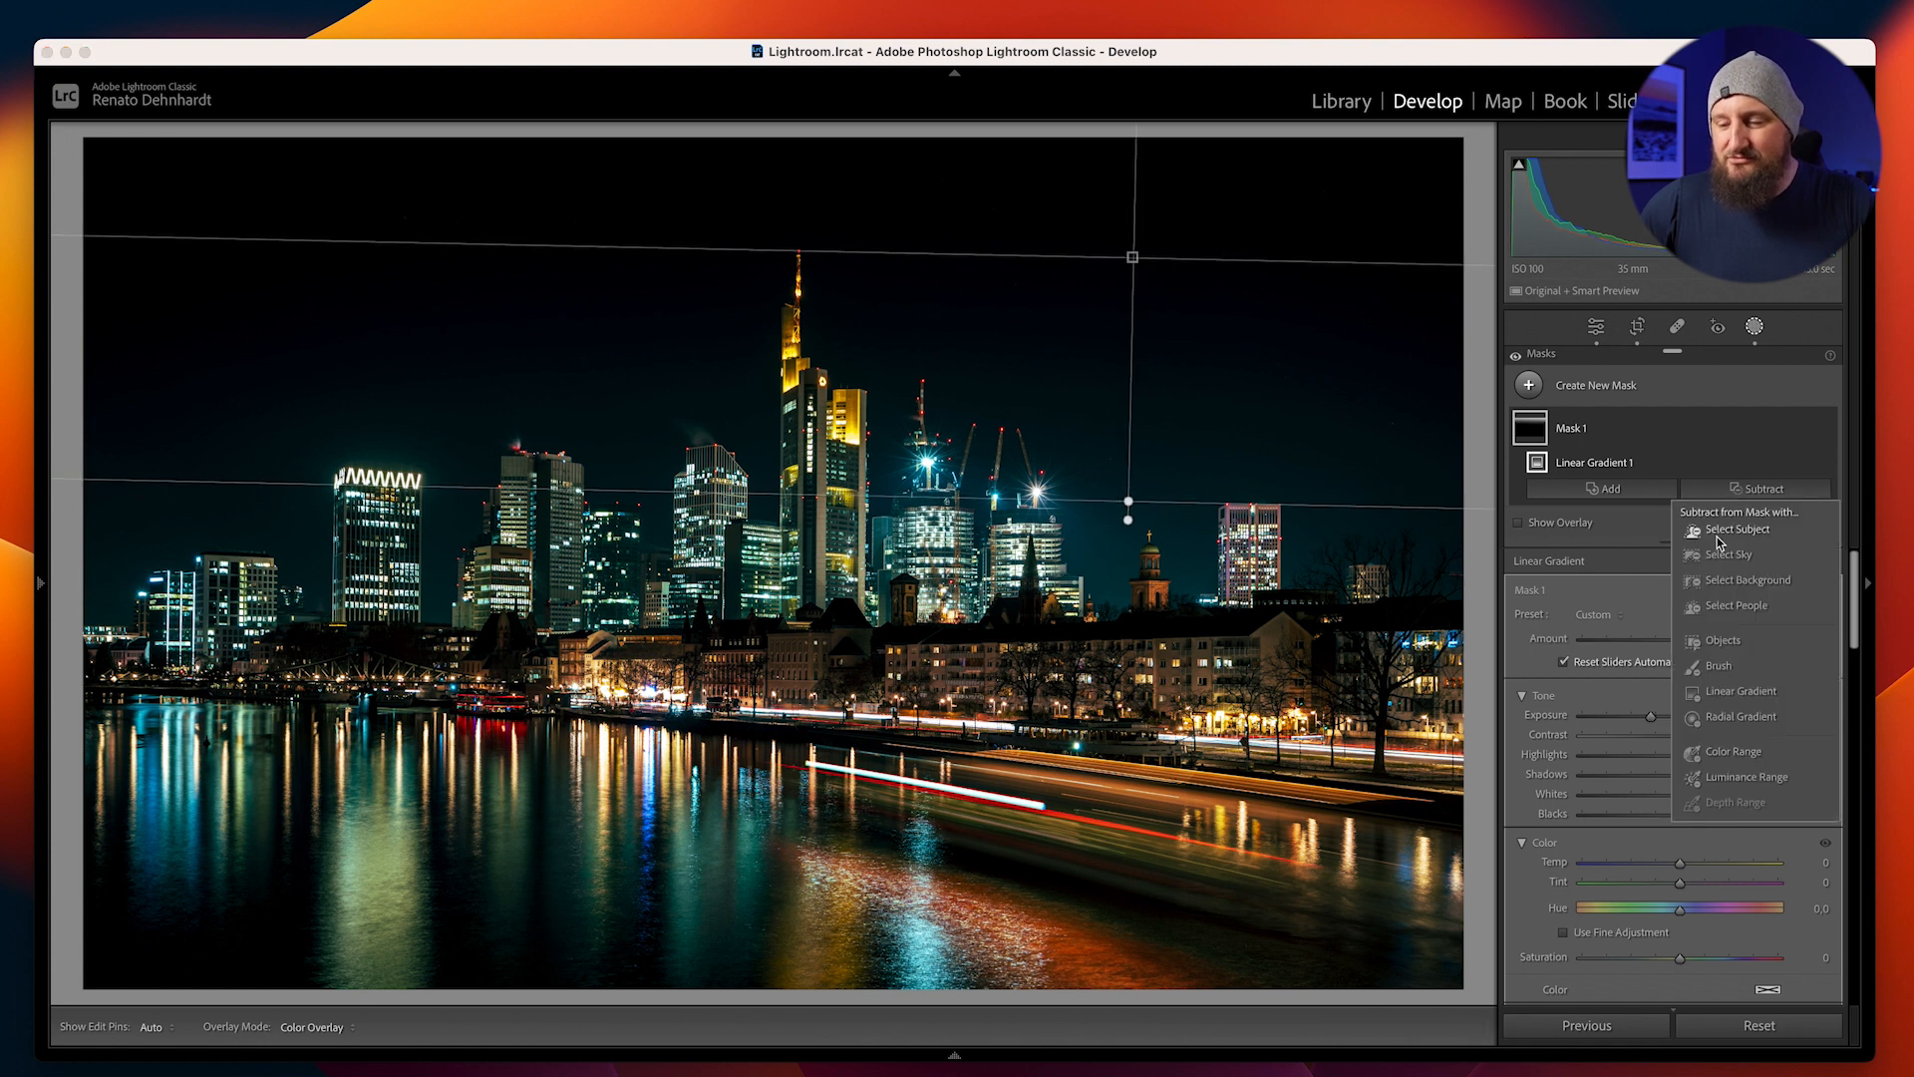
pyautogui.press('Escape')
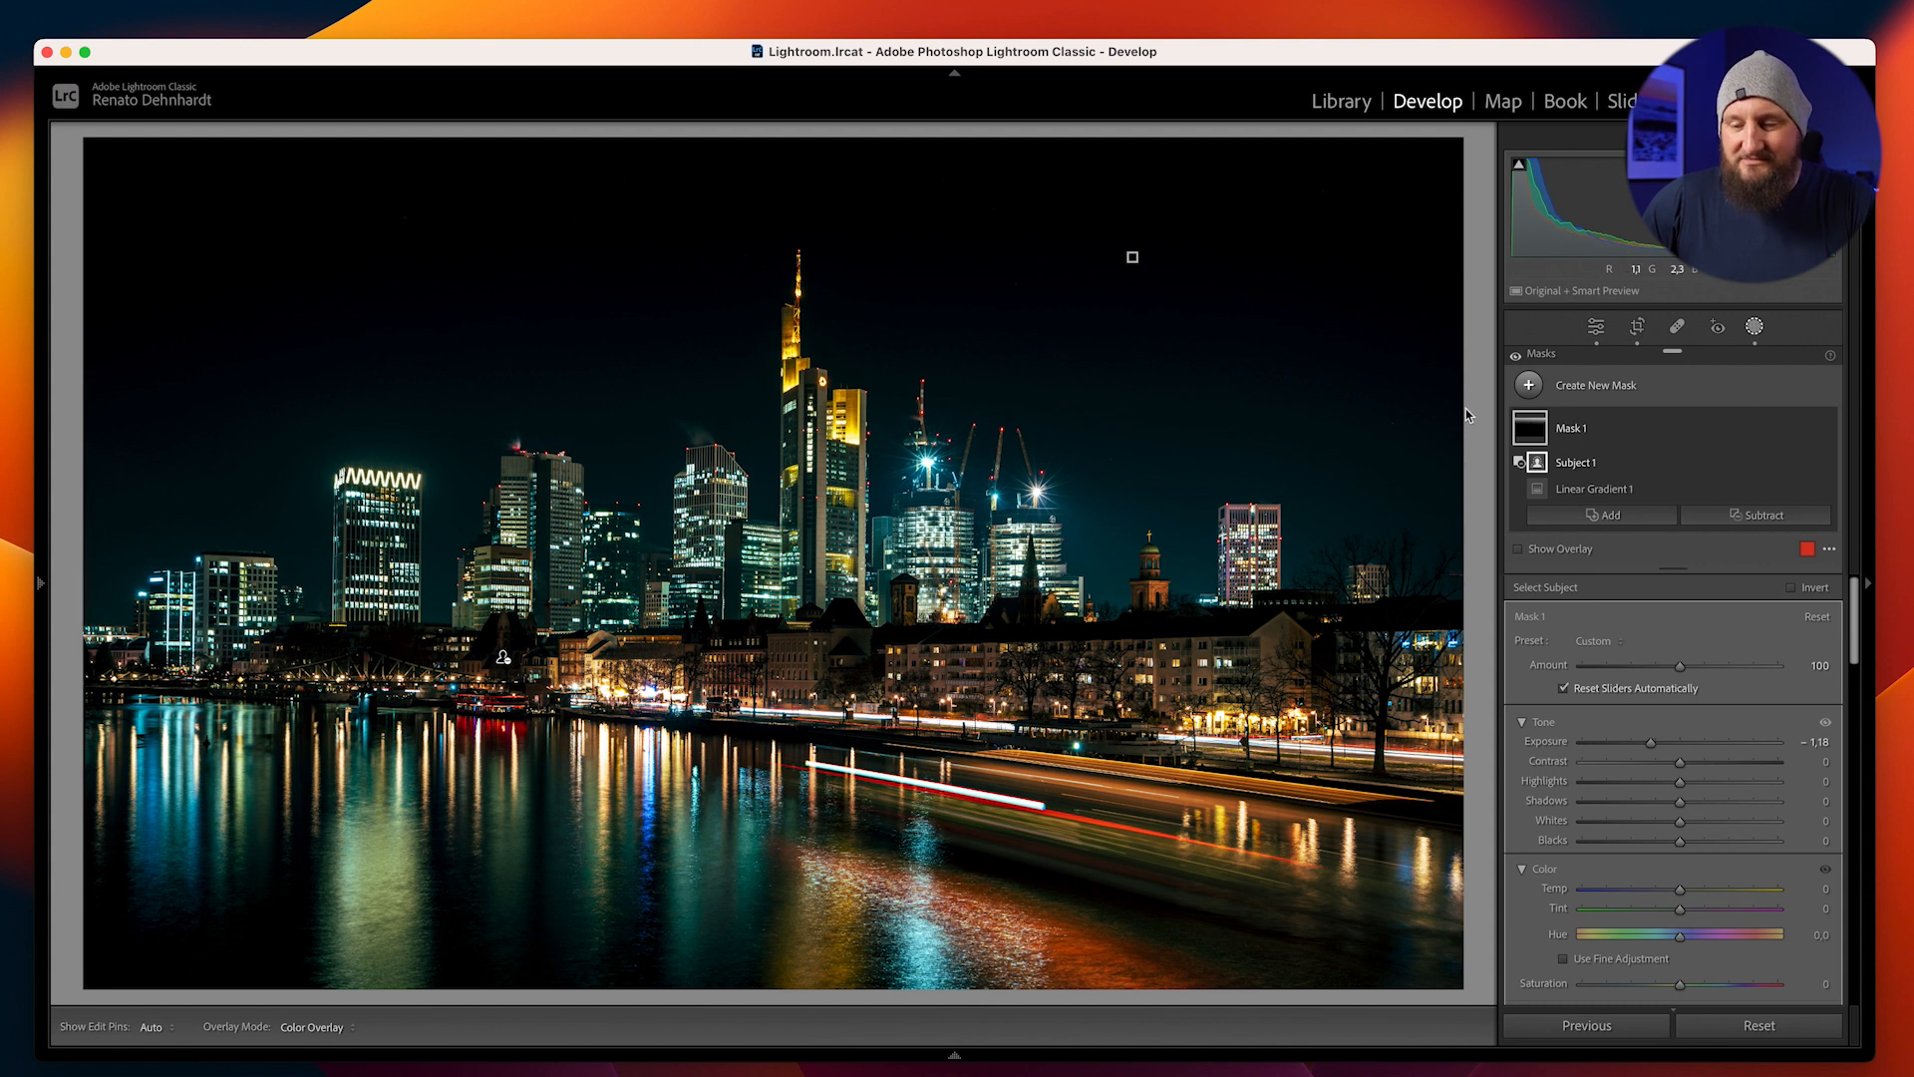
# Add a slanted linear gradient mask over the lower-left water, shift it toward the corner and set its Exposure to -0.84
pyautogui.click(1583, 395)
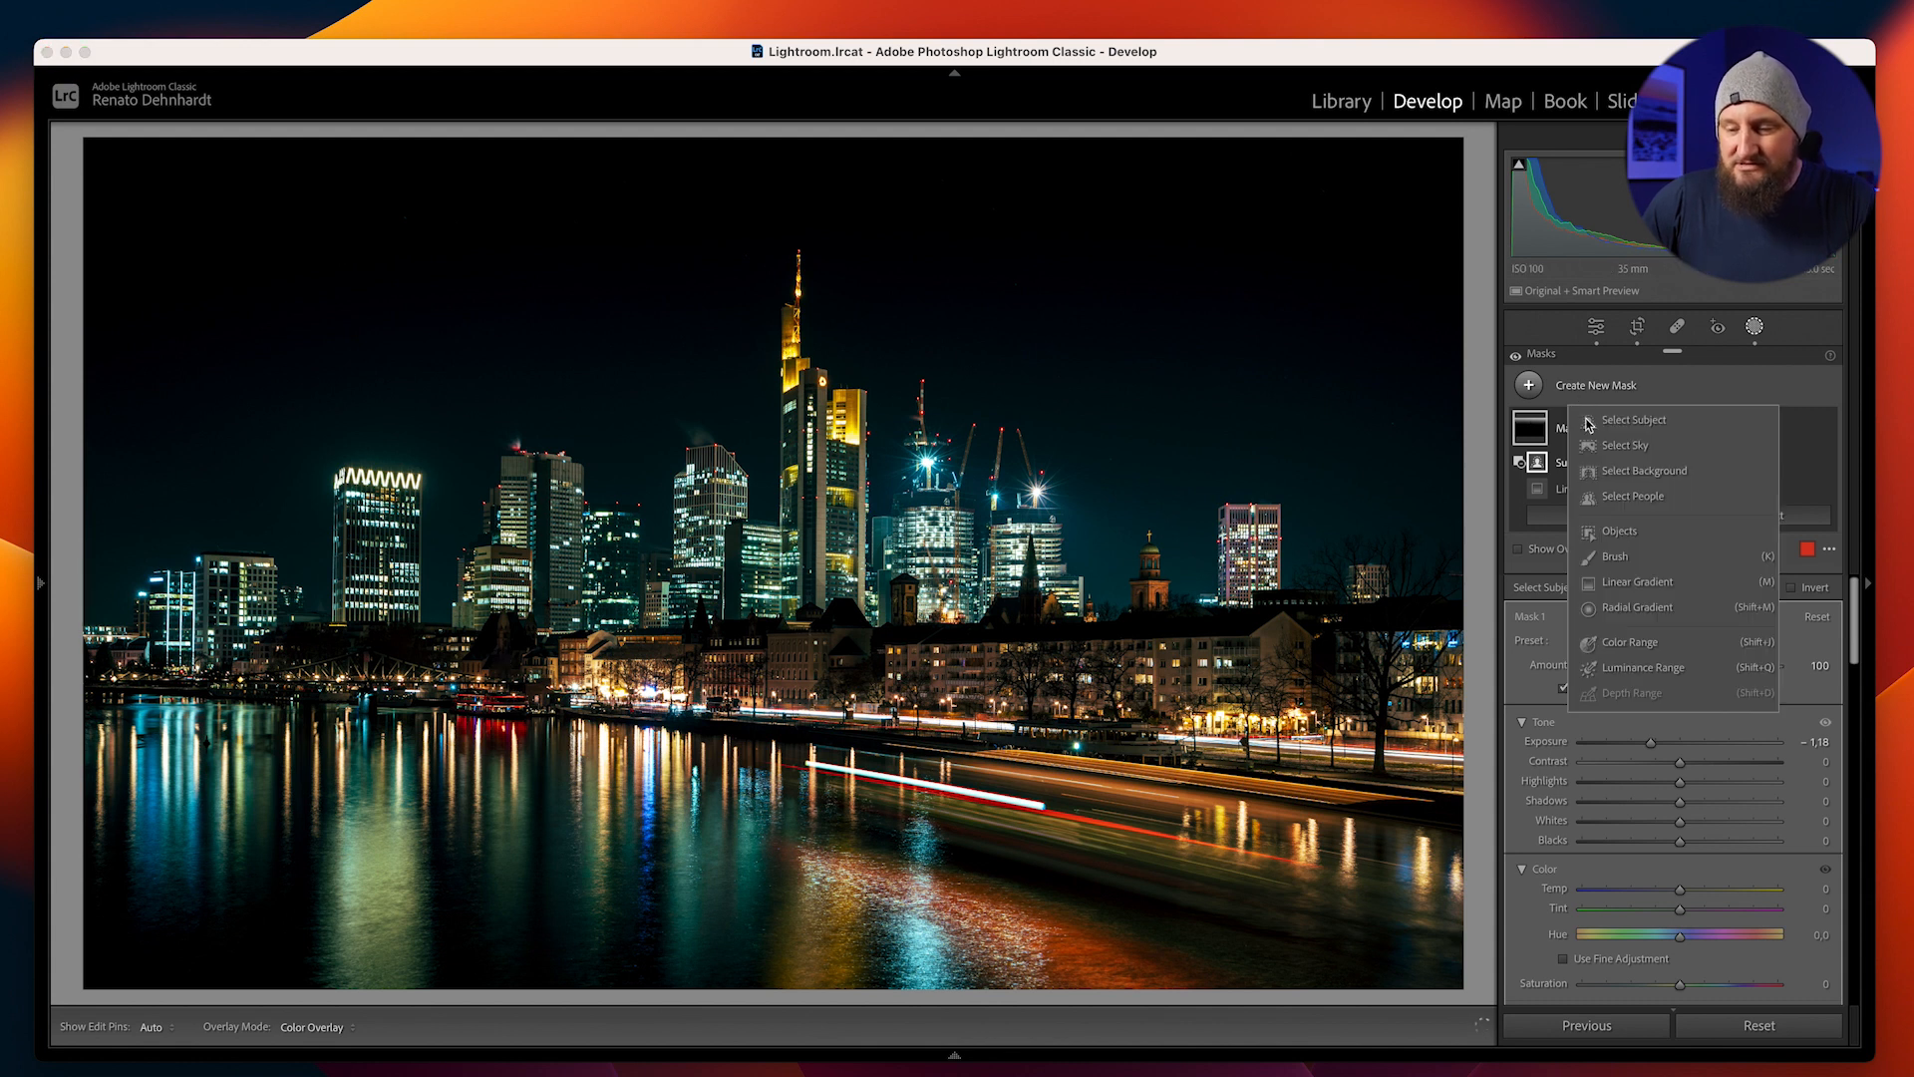
pyautogui.click(1631, 584)
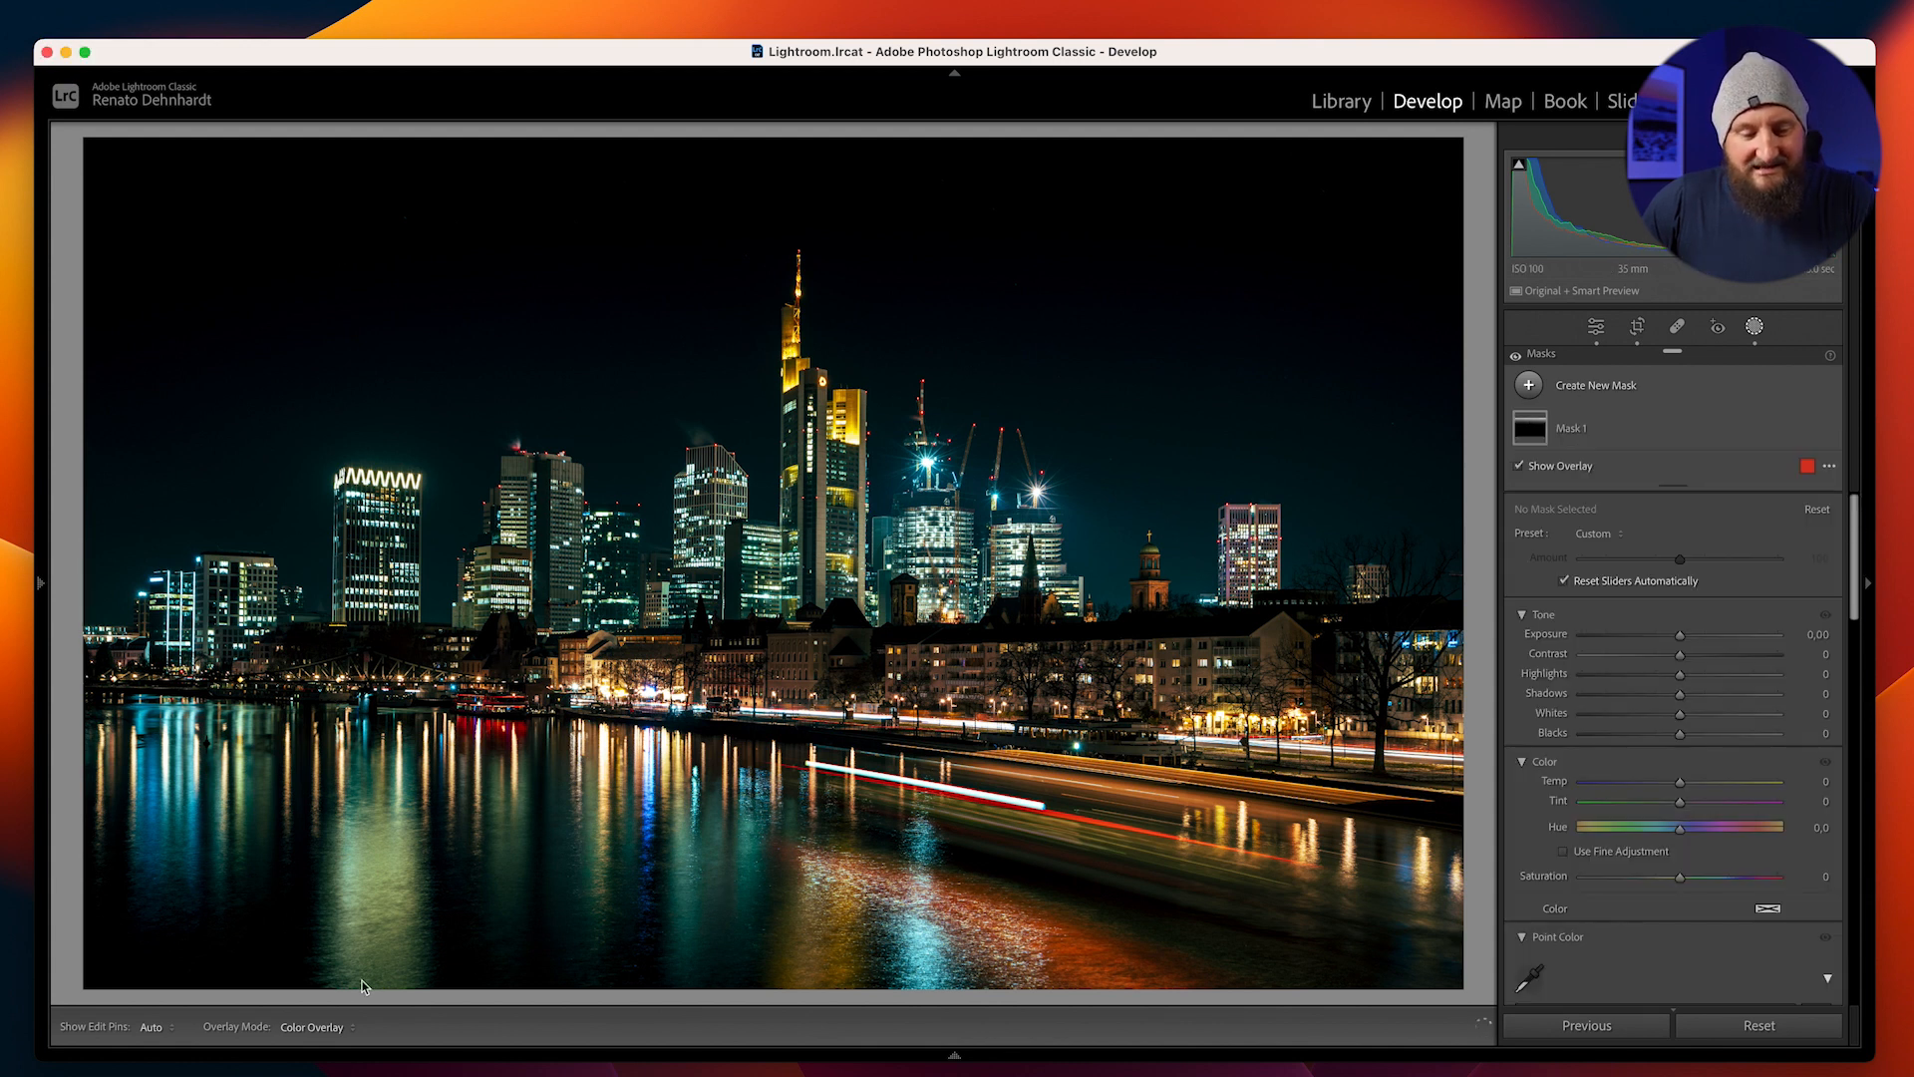
pyautogui.moveTo(349, 969); pyautogui.dragTo(464, 579)
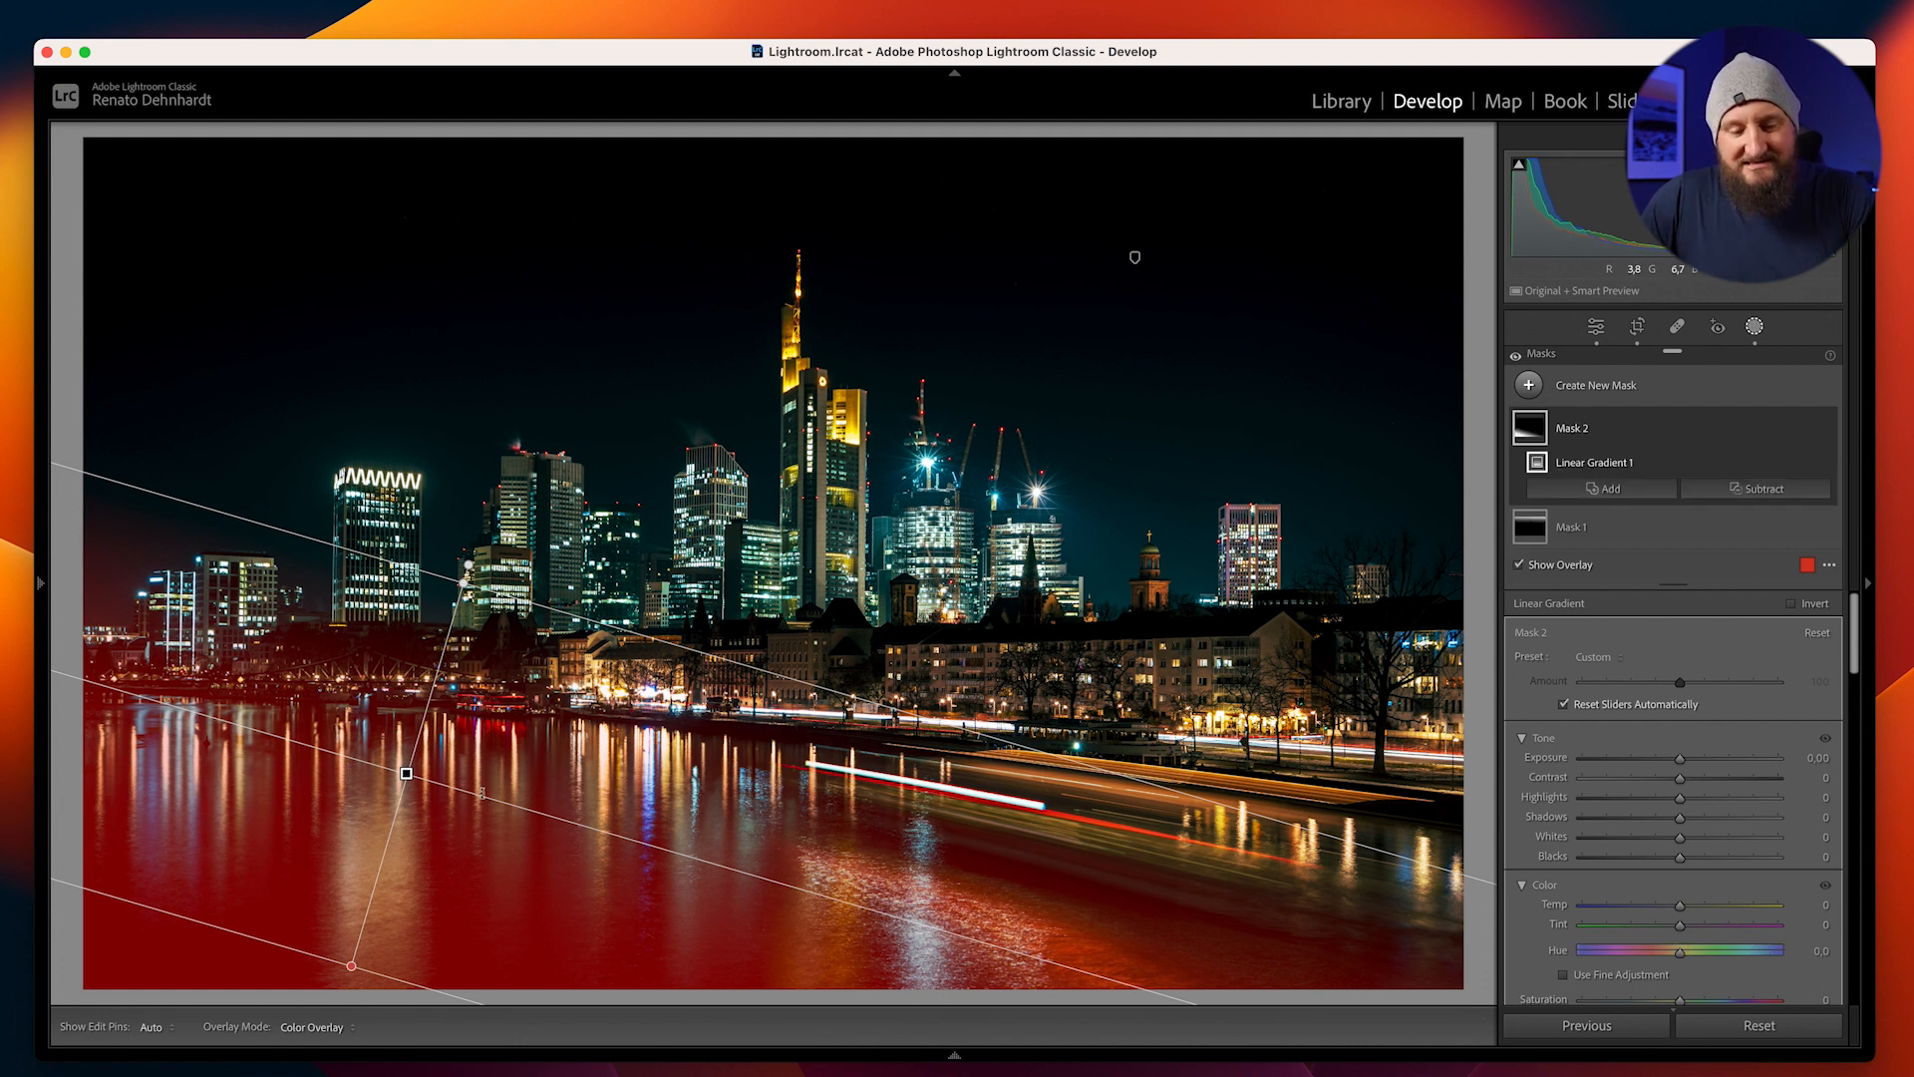
pyautogui.moveTo(408, 774); pyautogui.dragTo(294, 835)
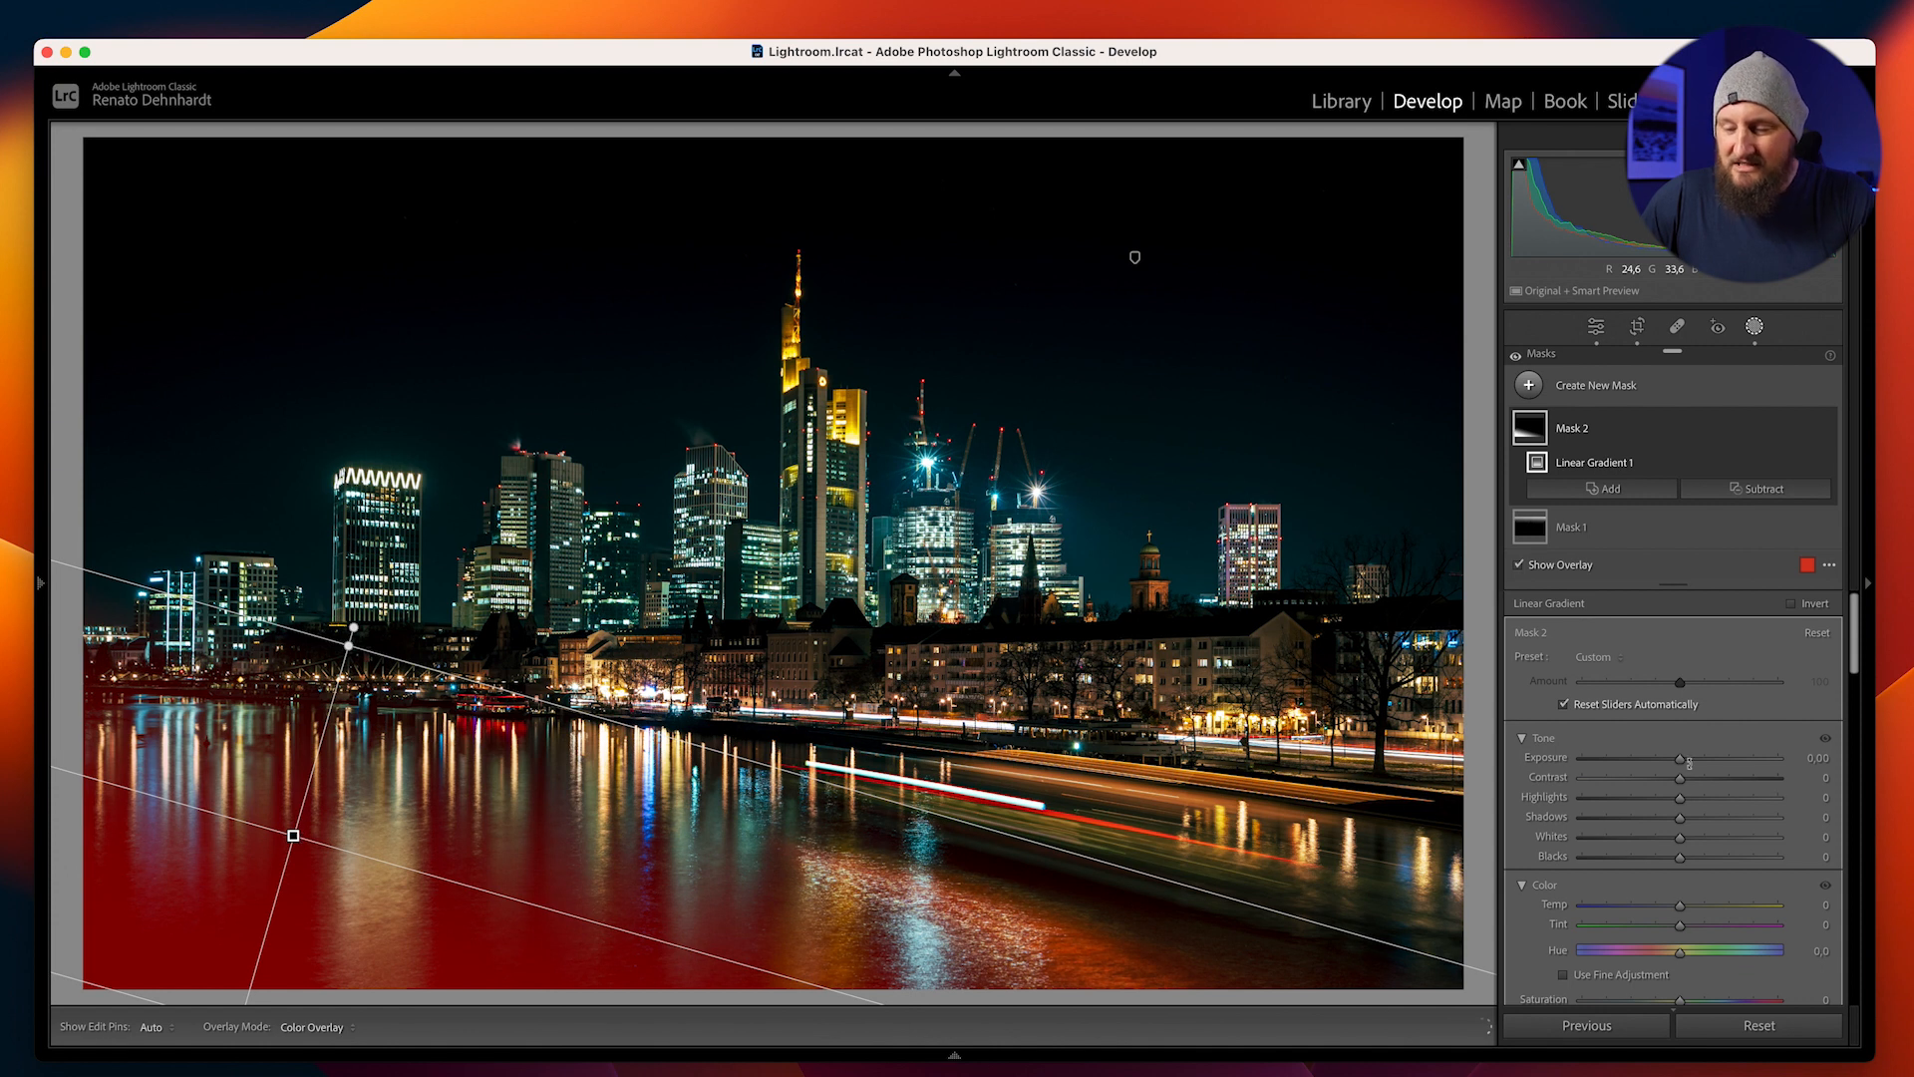
pyautogui.moveTo(1681, 757); pyautogui.dragTo(1661, 776)
# Add a wide radial gradient mask over the light trails on the river, tilt it slightly clockwise and fine-tune its position
pyautogui.click(1618, 397)
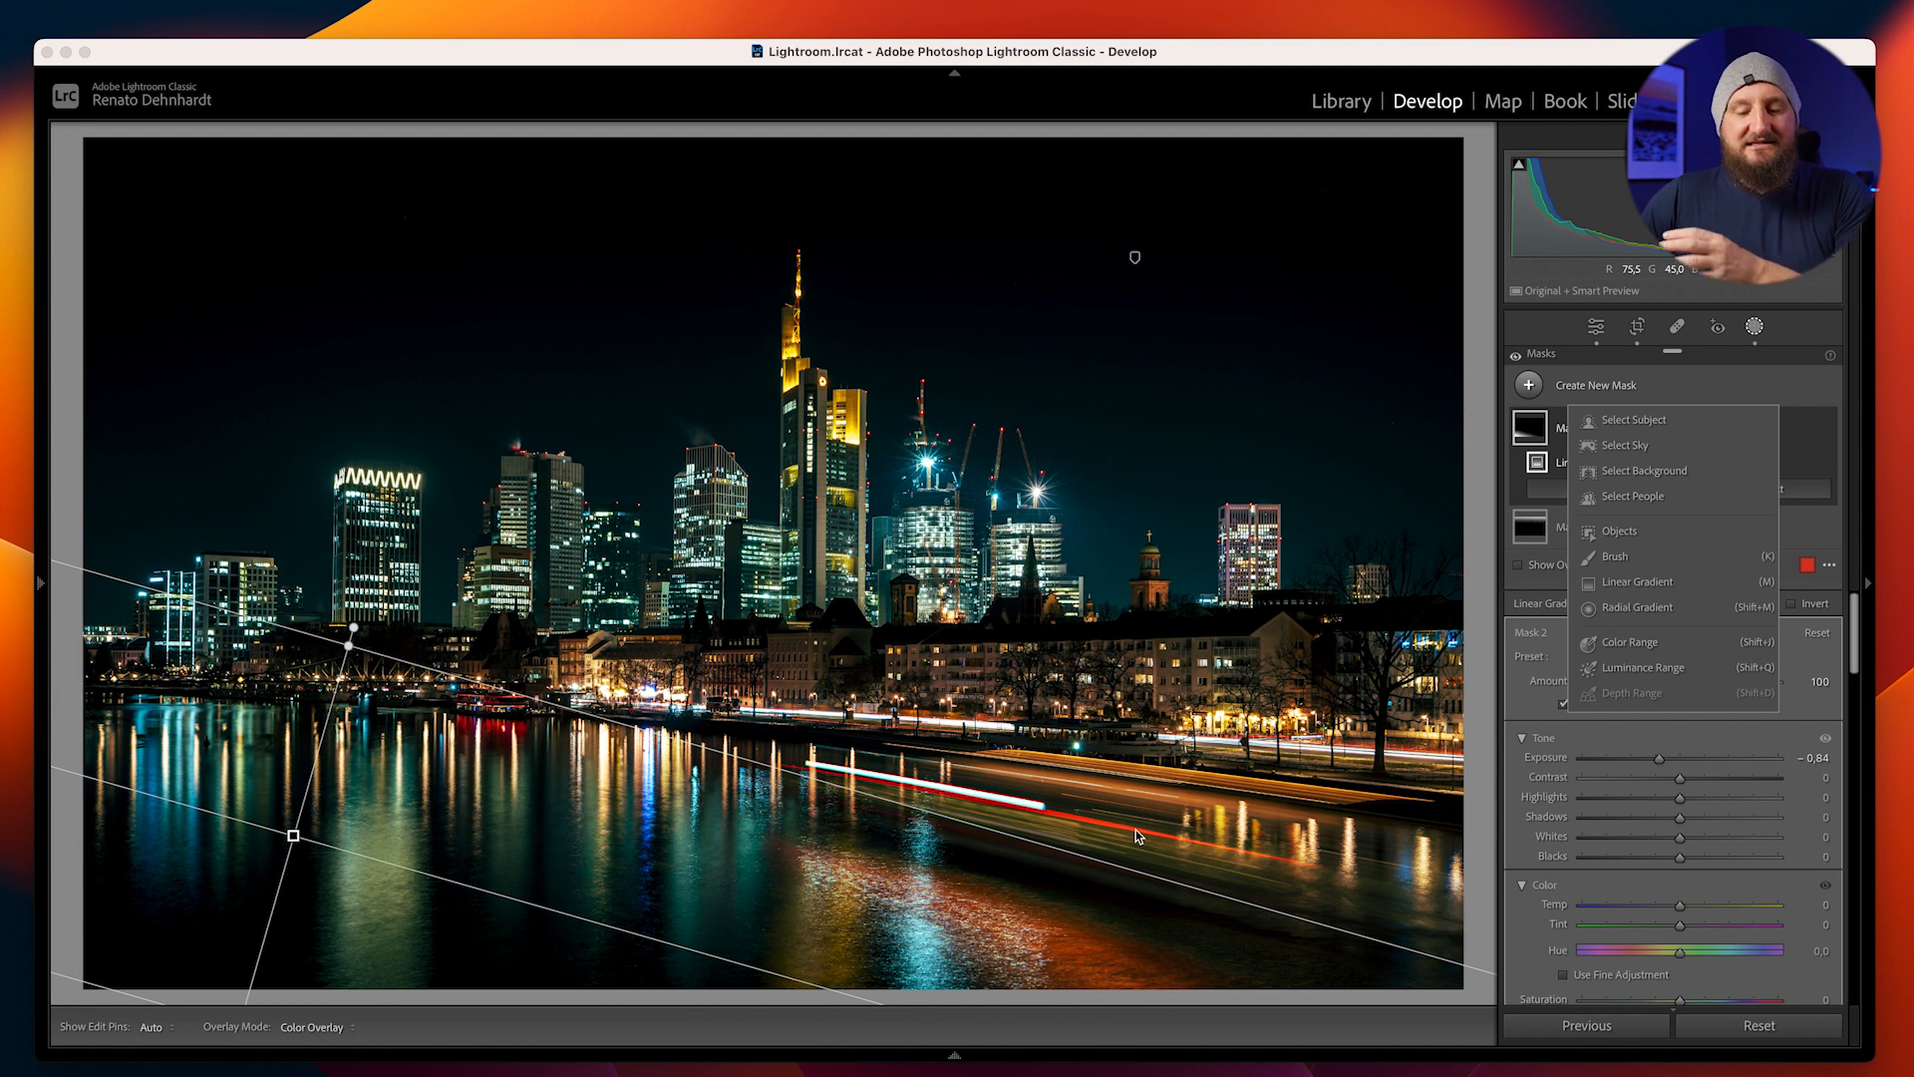
pyautogui.click(1631, 608)
pyautogui.moveTo(1105, 817); pyautogui.dragTo(1515, 966)
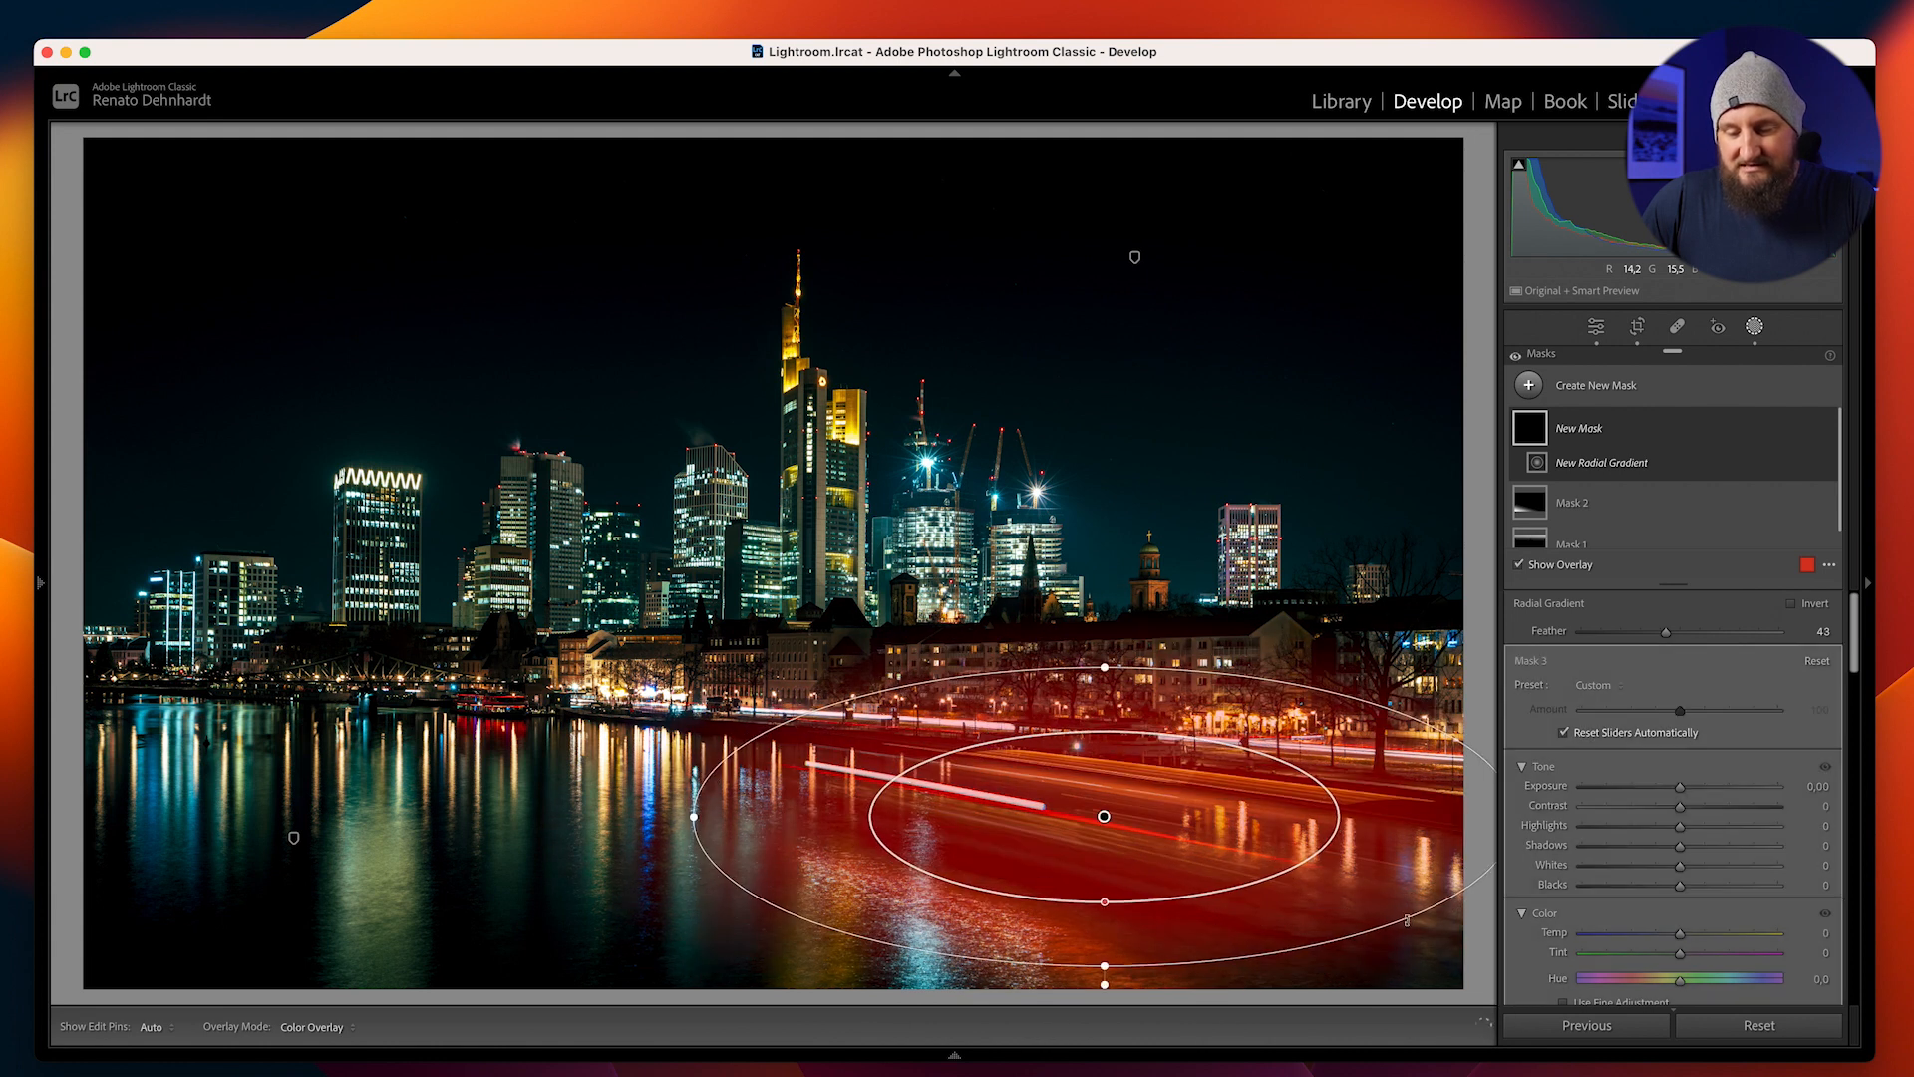
pyautogui.moveTo(1383, 973); pyautogui.dragTo(1388, 969)
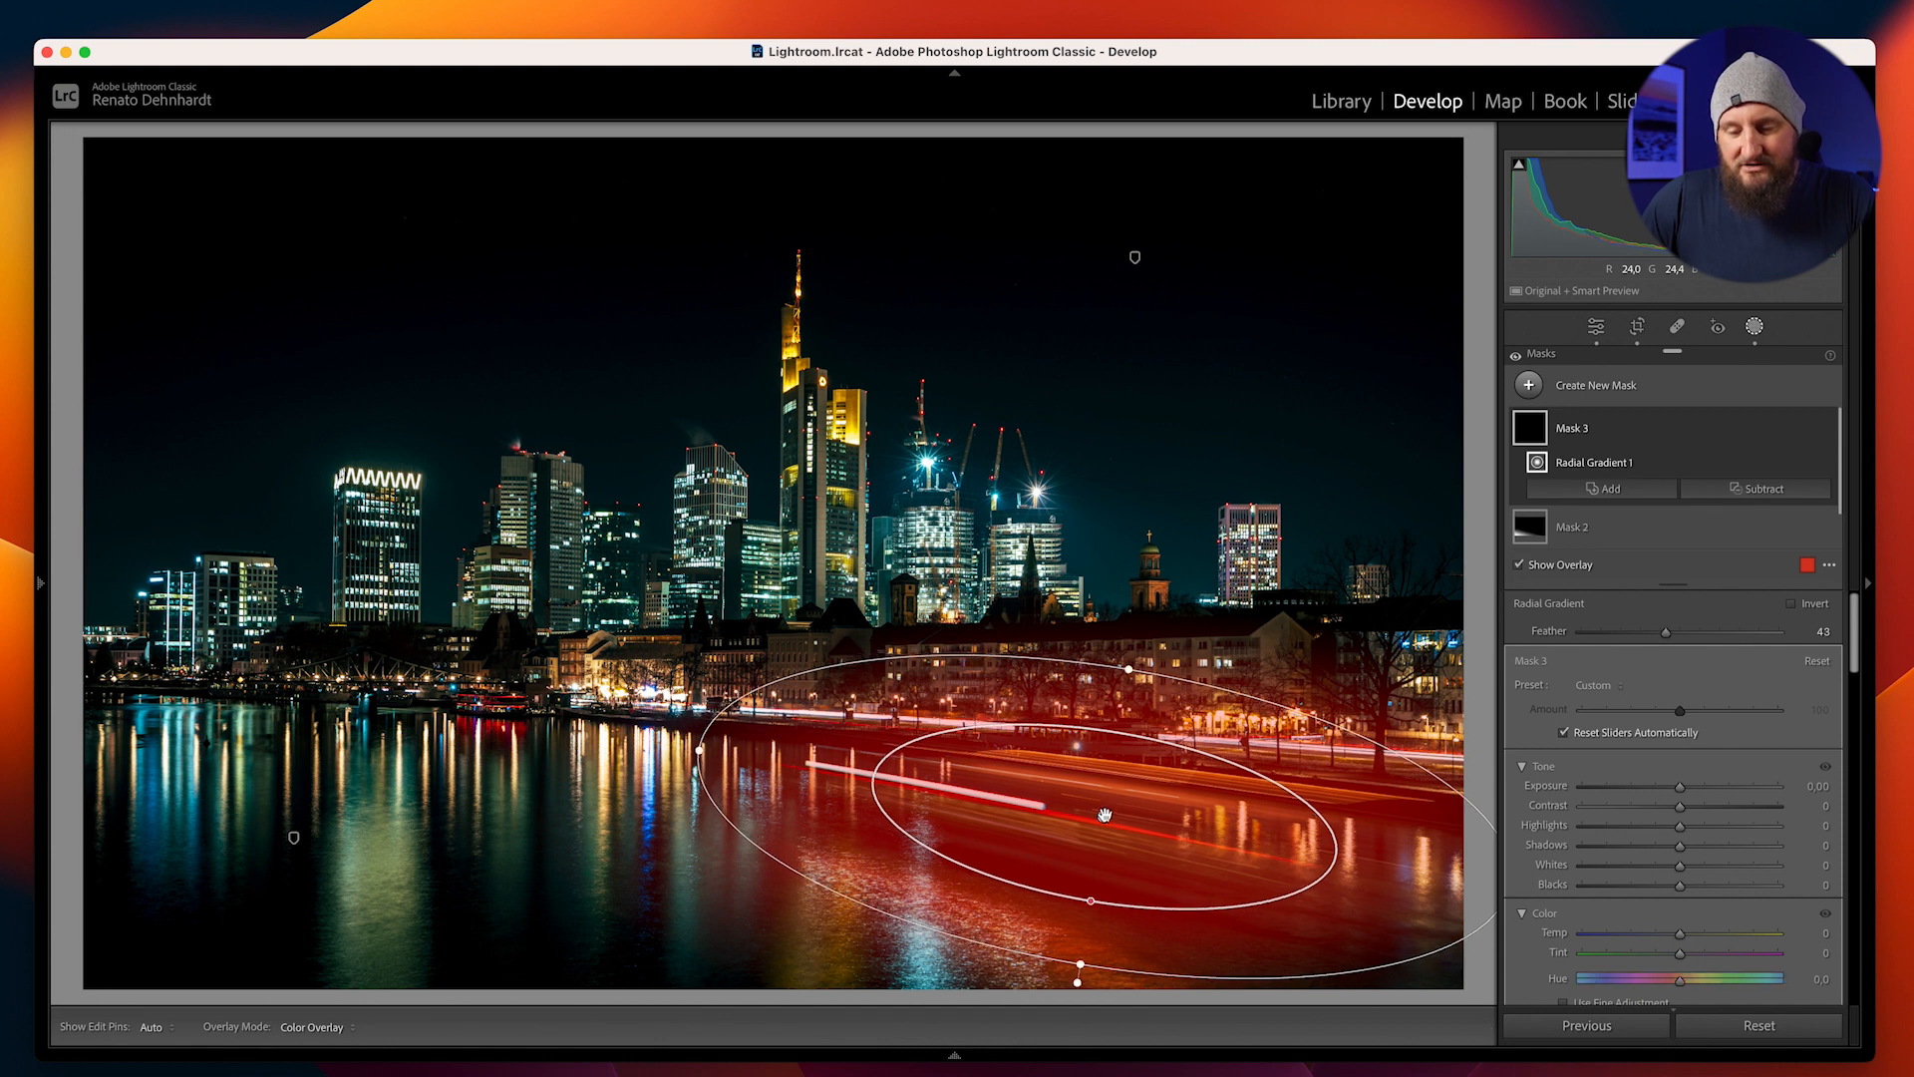
pyautogui.moveTo(1109, 813)
pyautogui.mouseDown()
pyautogui.moveTo(1087, 824)
pyautogui.moveTo(1107, 820)
pyautogui.mouseUp()
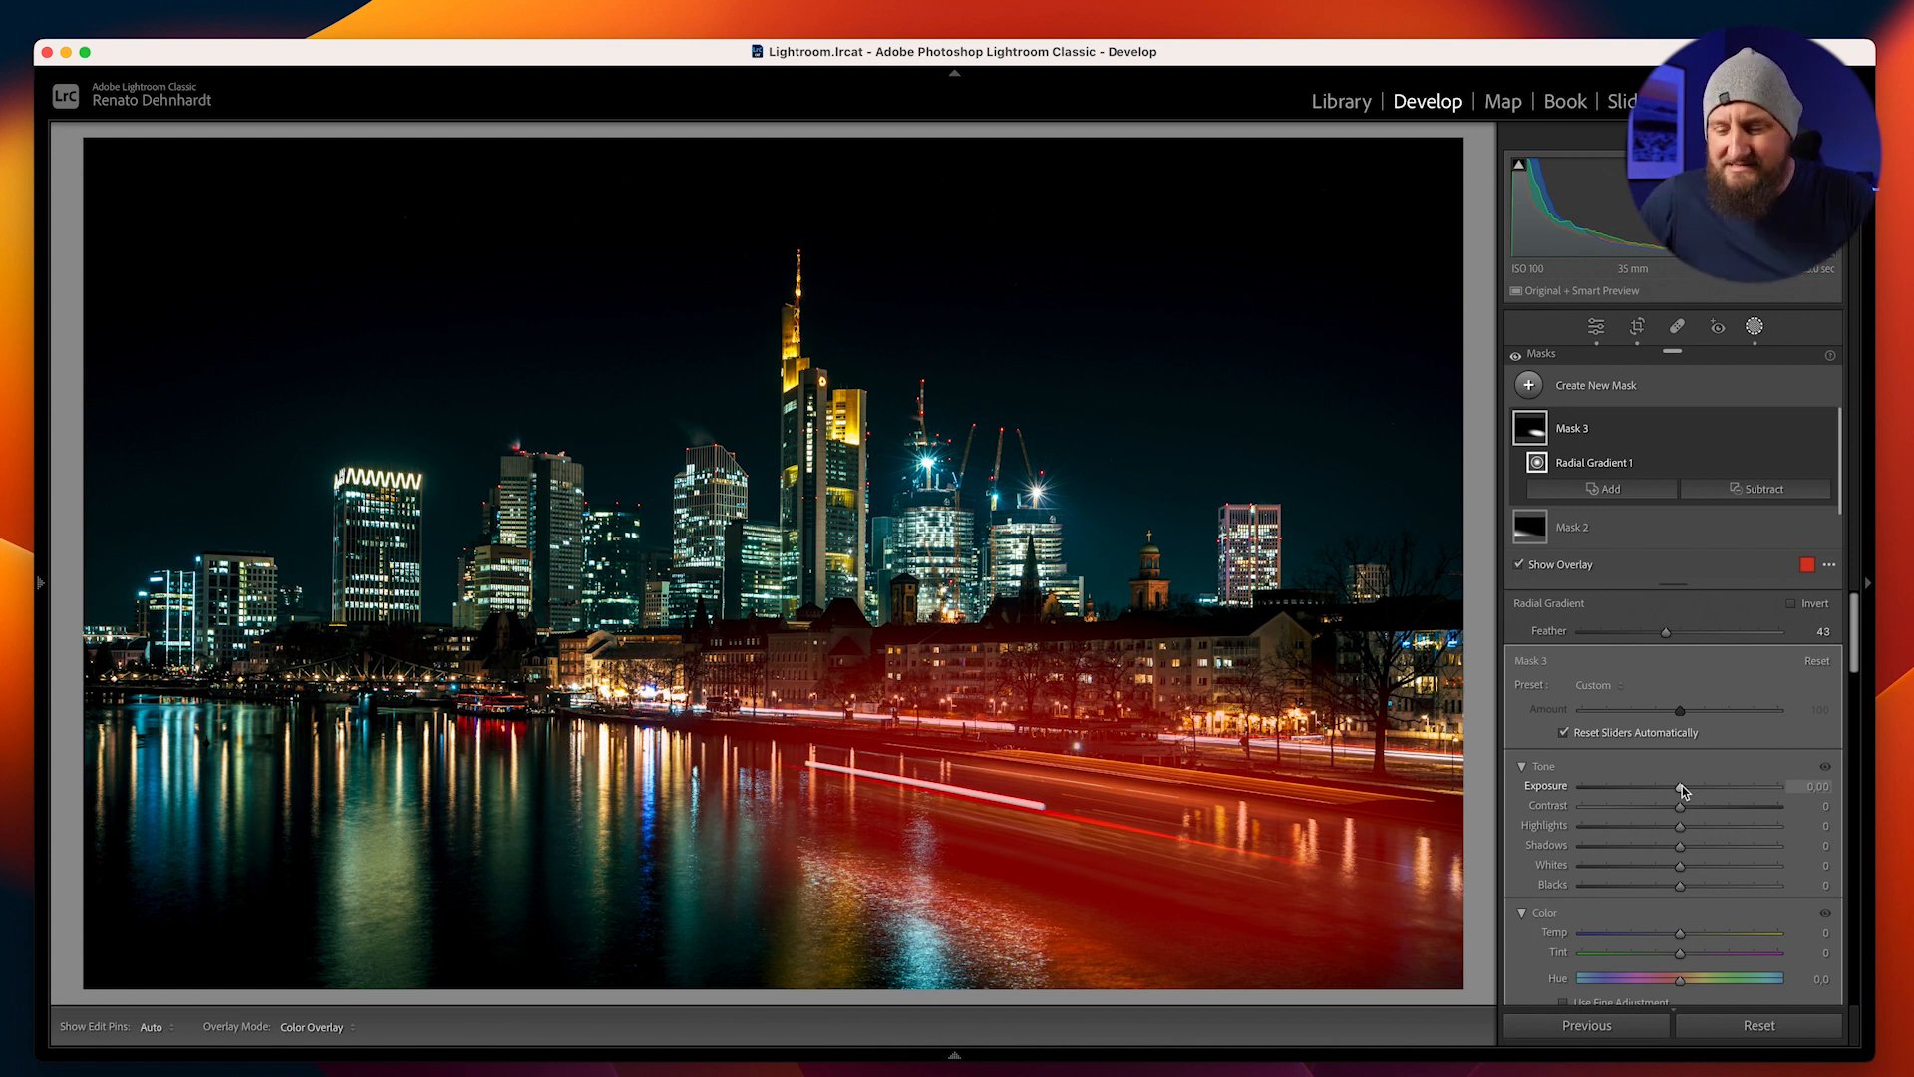
# Hide the mask overlay and set the radial mask's Exposure to 0.10 and Shadows to 16
pyautogui.press('o')
pyautogui.moveTo(1683, 791); pyautogui.dragTo(1684, 791)
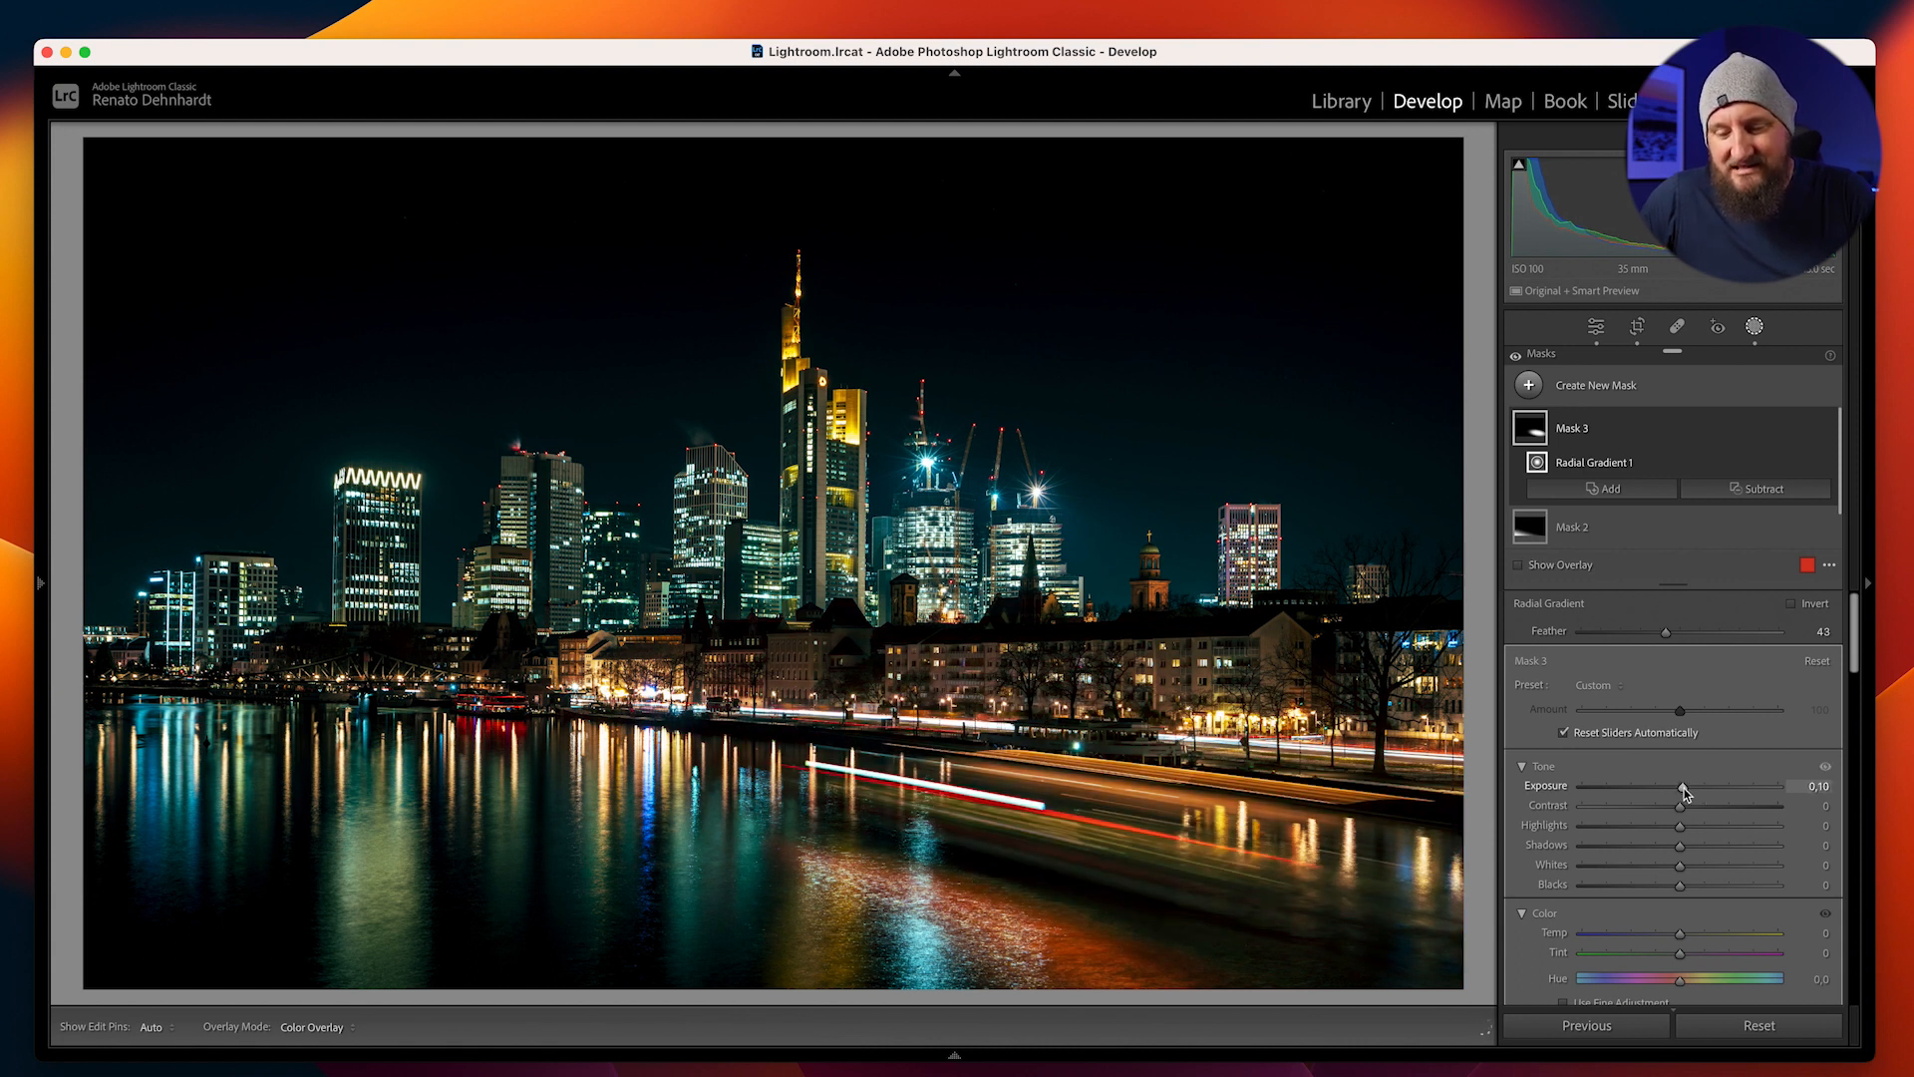
pyautogui.scroll(-4, 1689, 848)
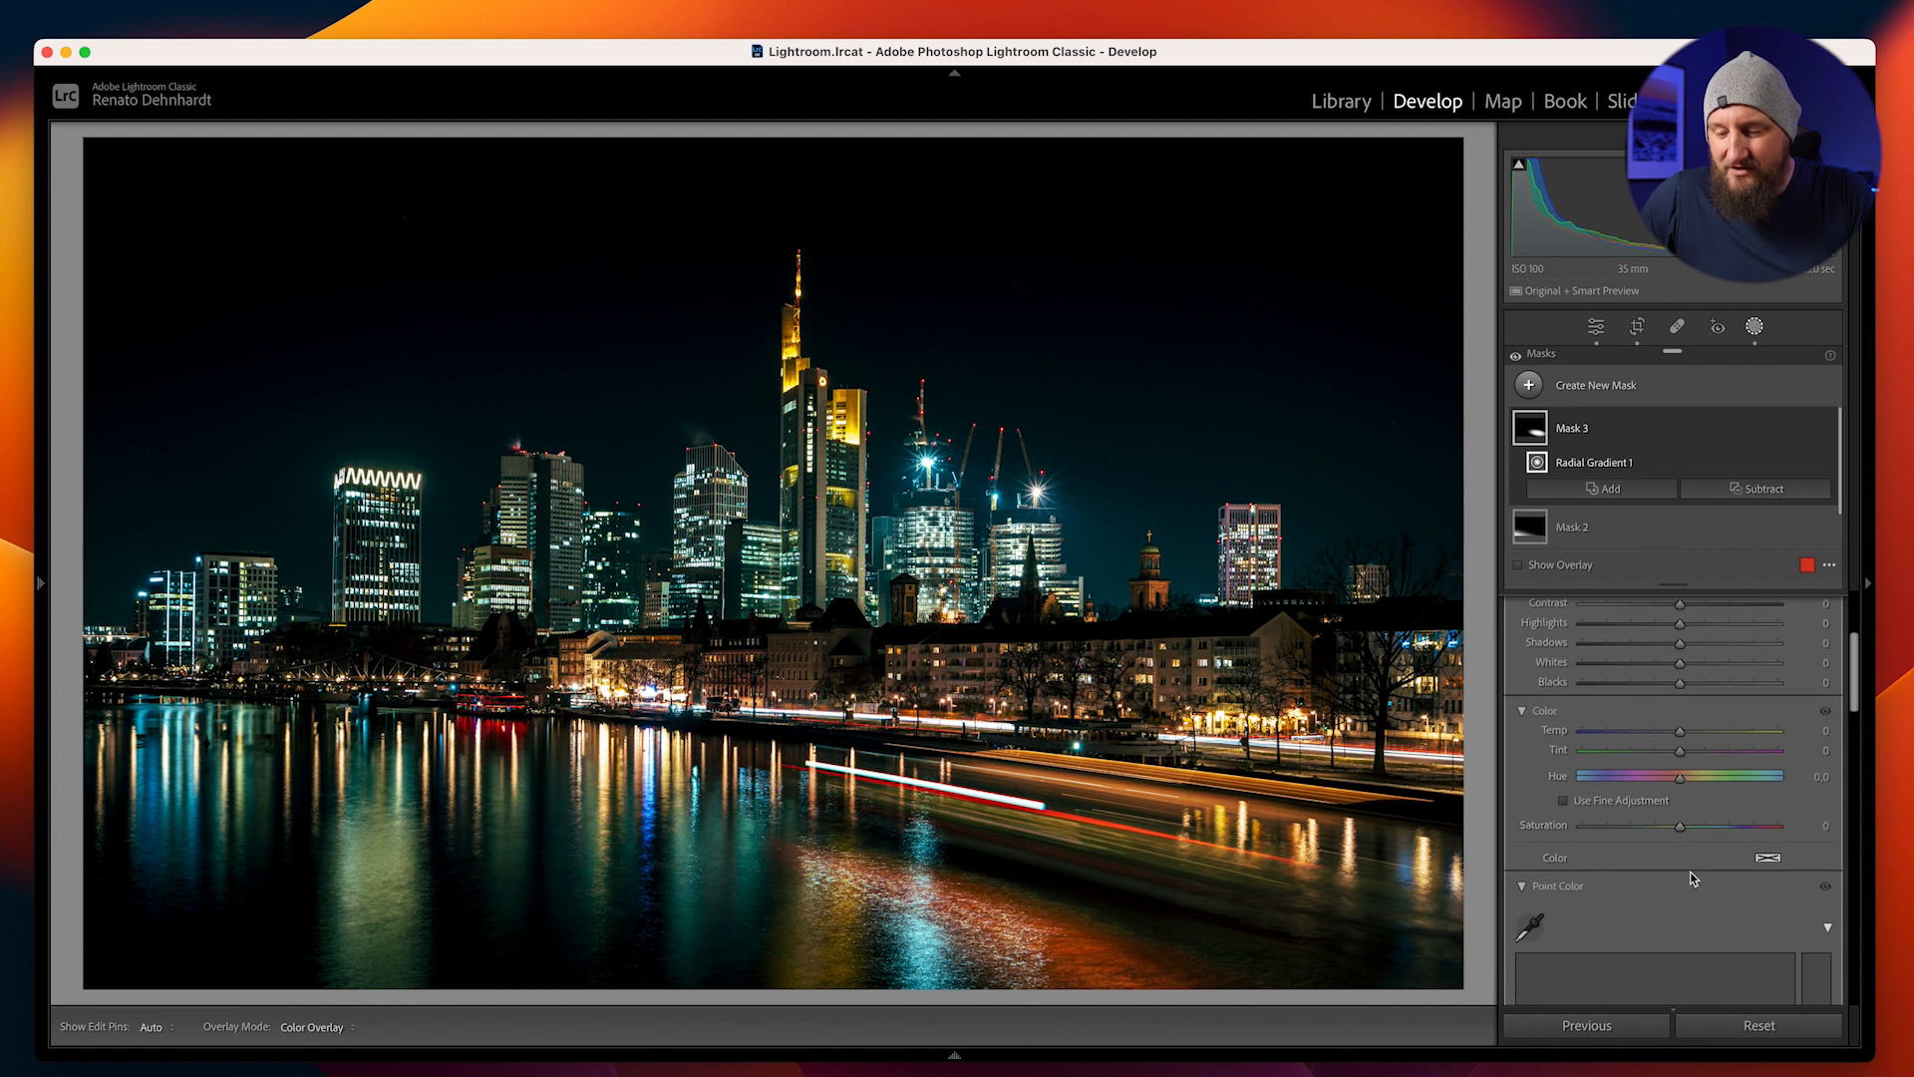
pyautogui.scroll(2, 1690, 798)
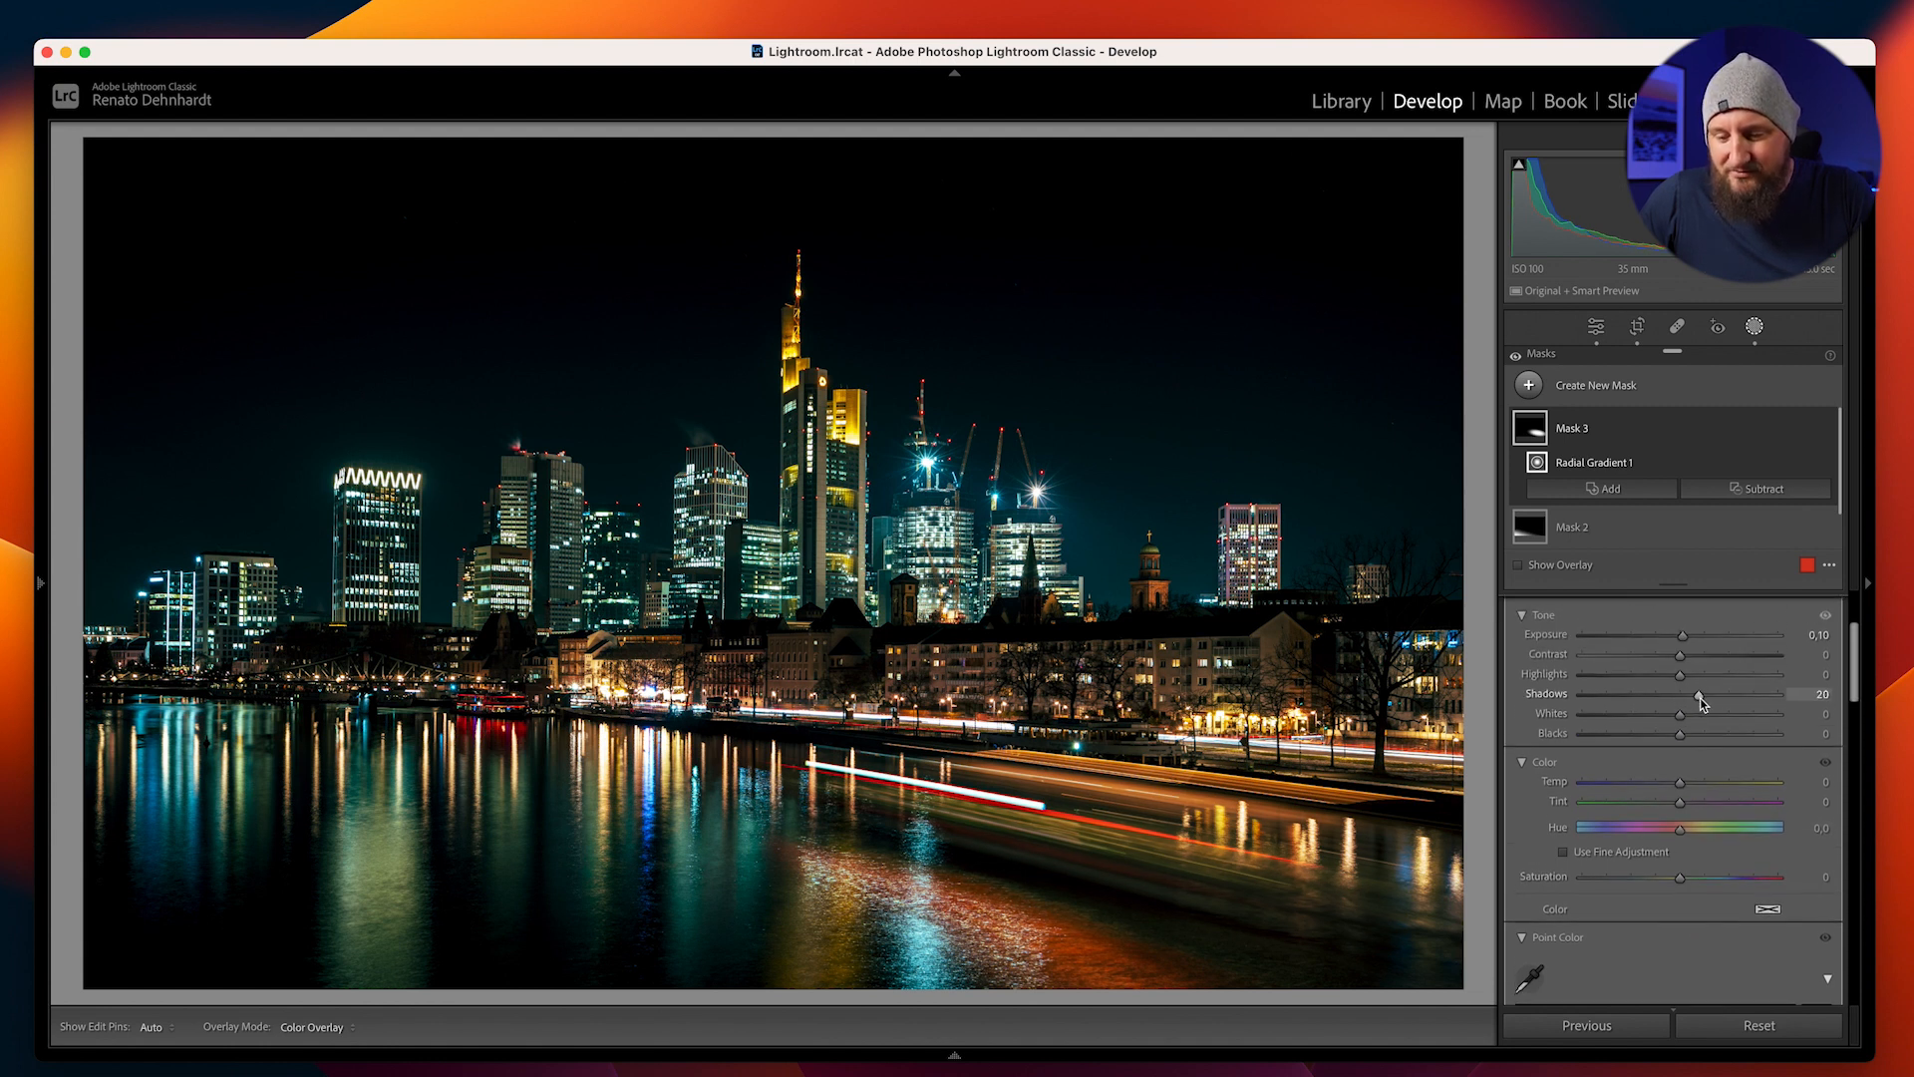
pyautogui.moveTo(1701, 698); pyautogui.dragTo(1697, 698)
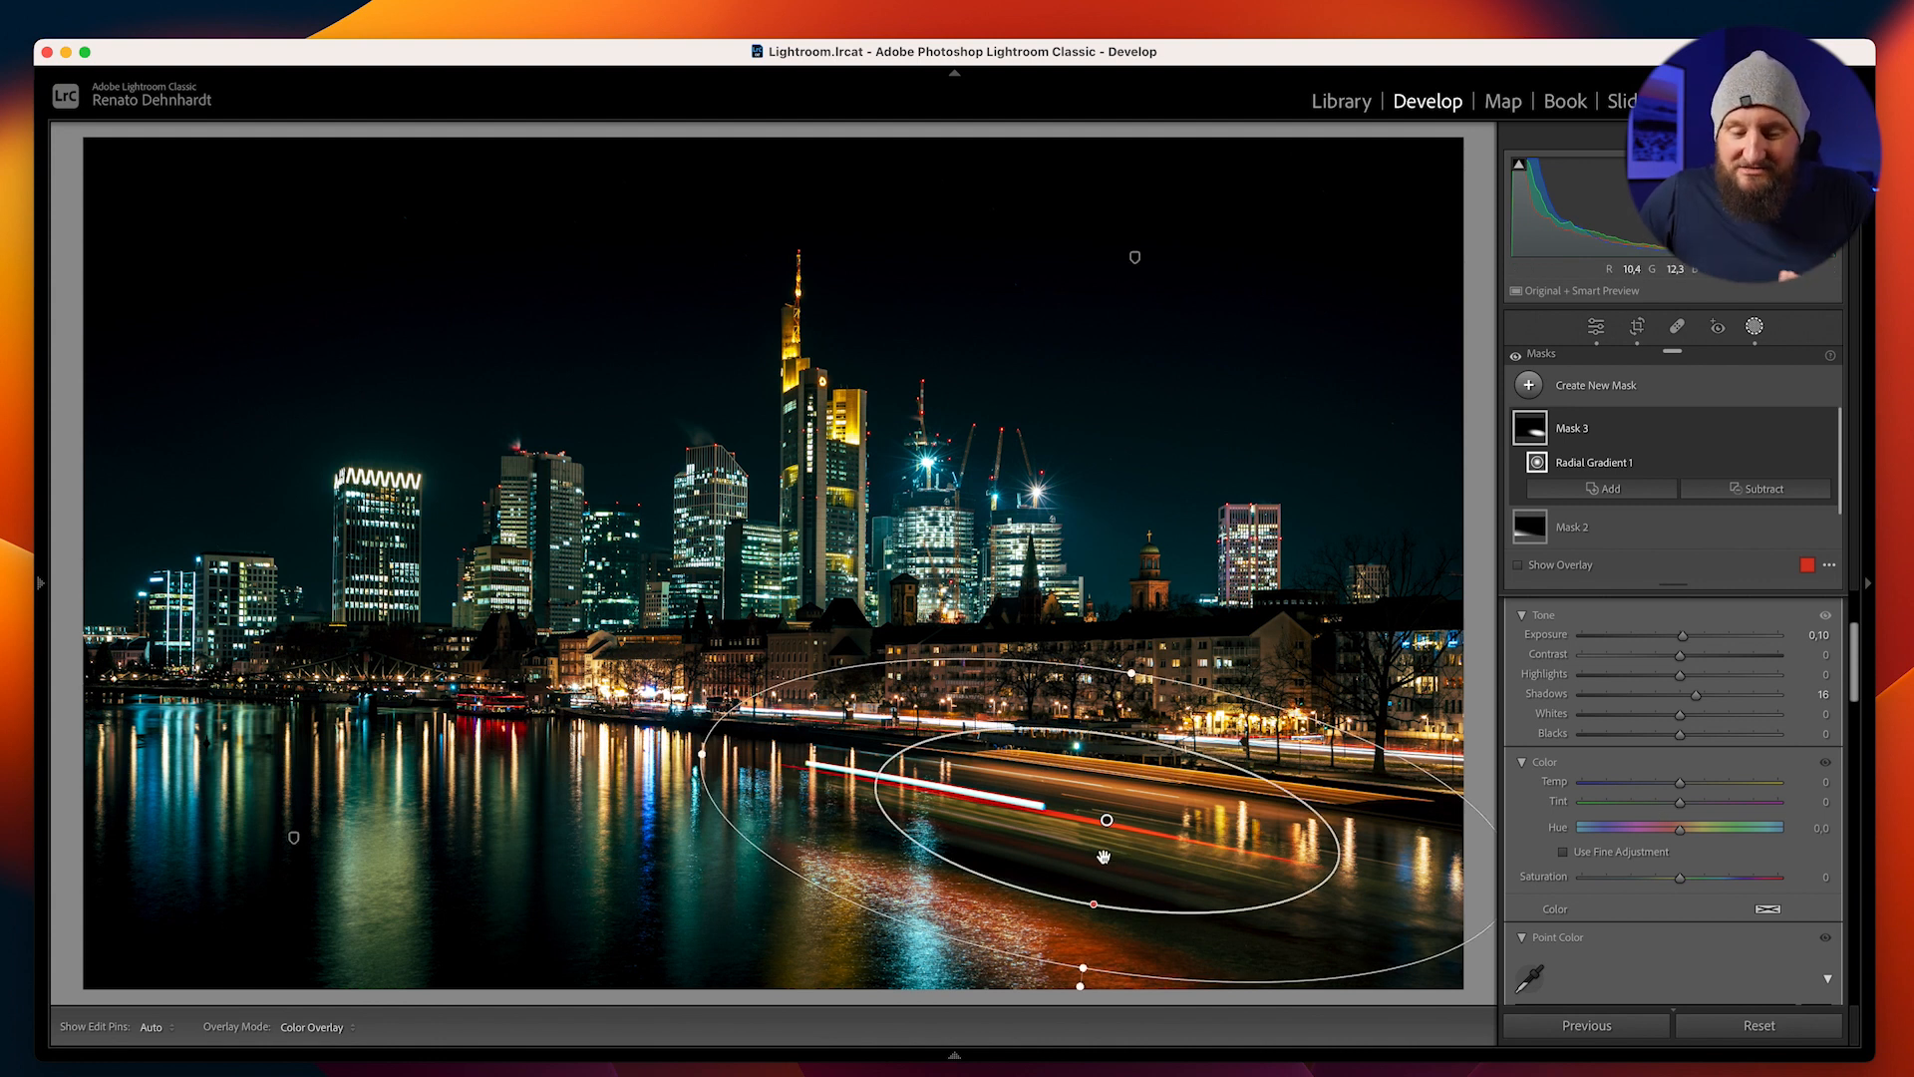
# Set the radial mask's Tint to 17 and Clarity to 27, and return to the global edit settings
pyautogui.moveTo(1681, 802); pyautogui.dragTo(1701, 804)
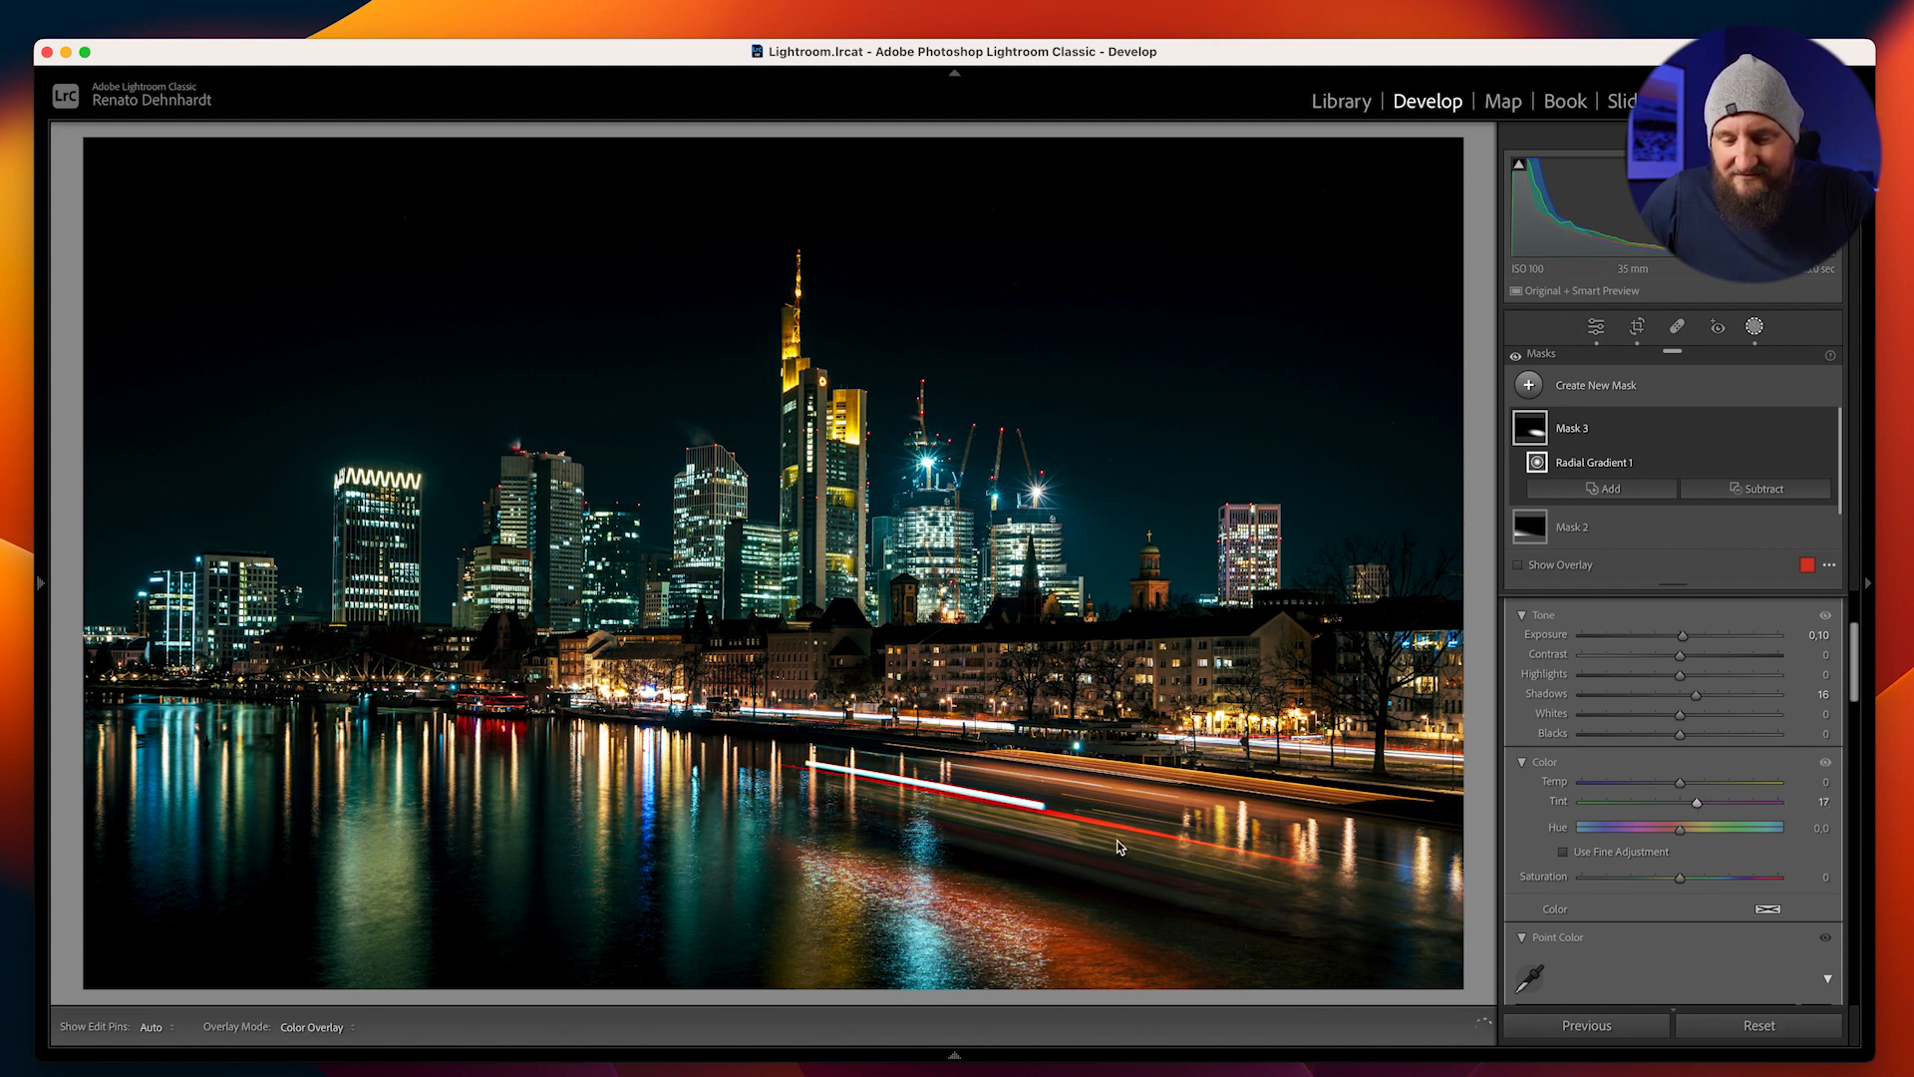
pyautogui.scroll(-6, 1708, 830)
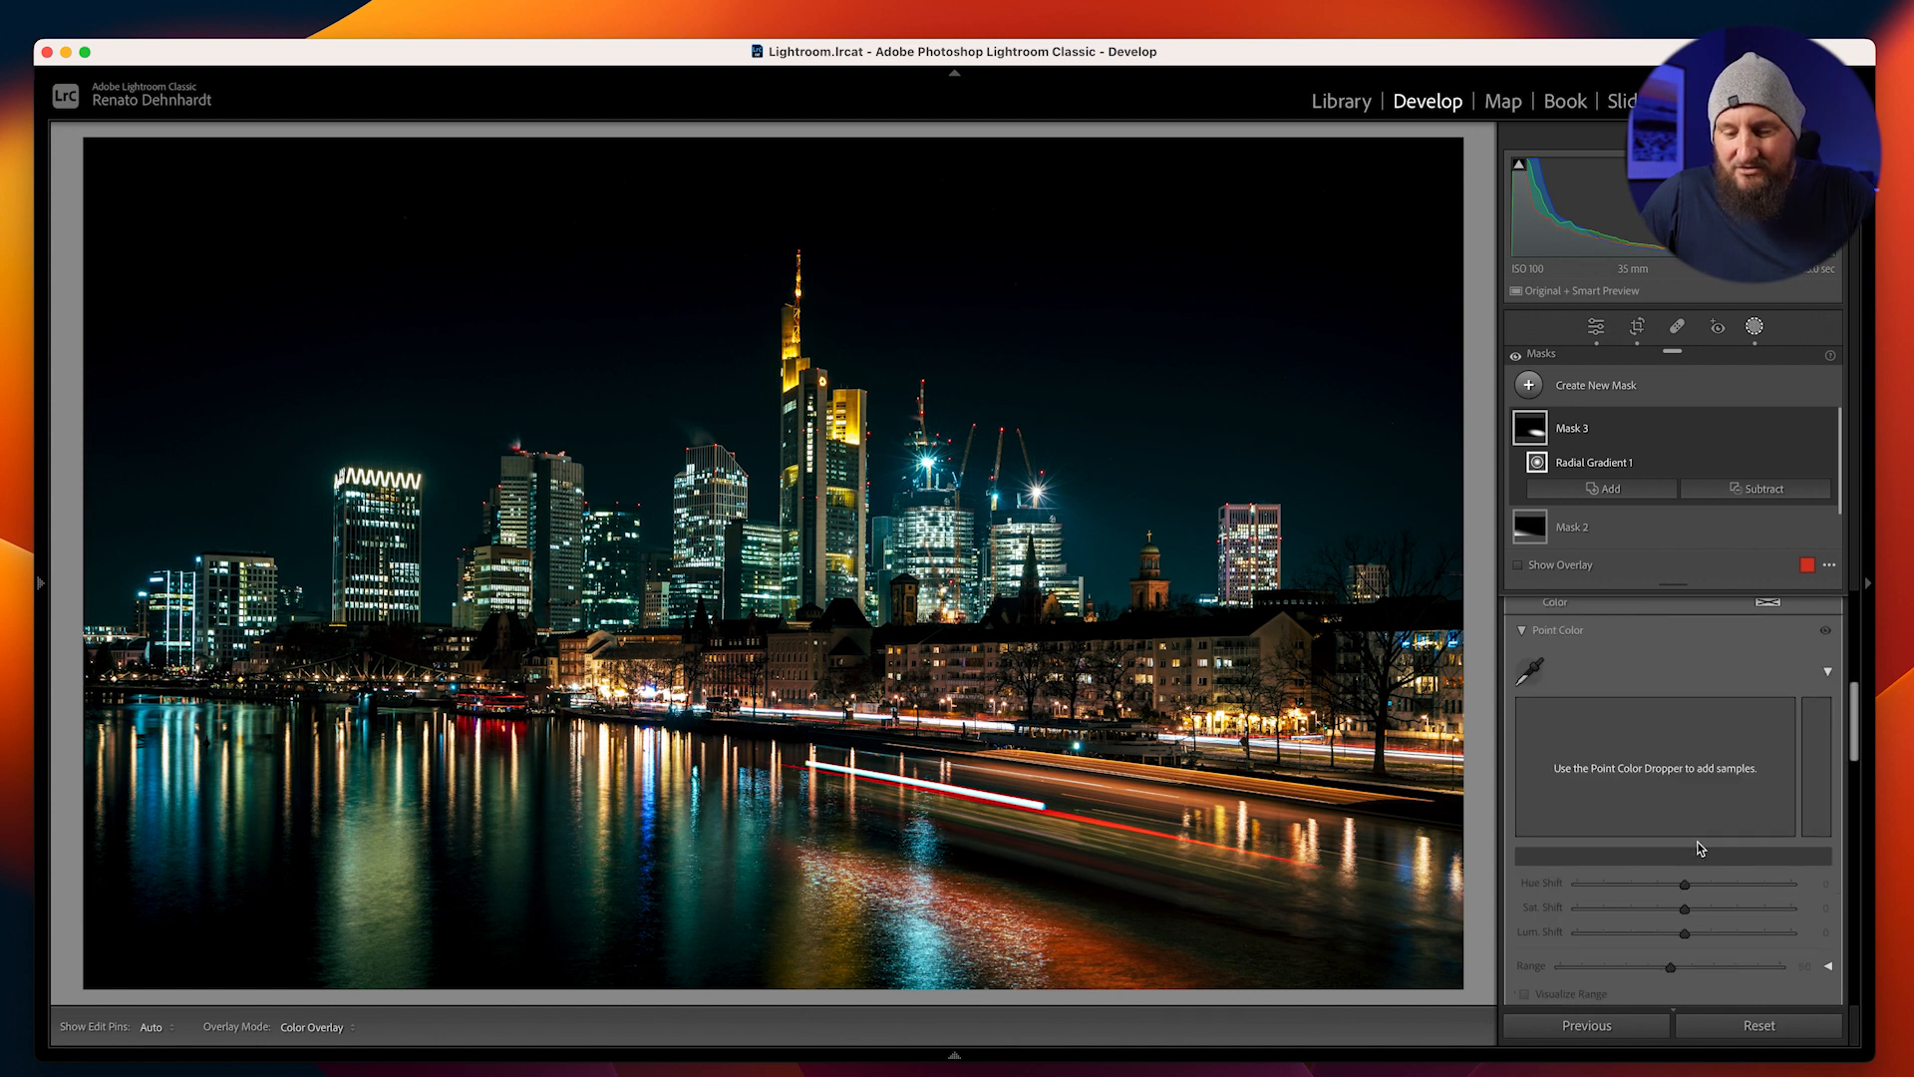
pyautogui.scroll(-5, 1700, 848)
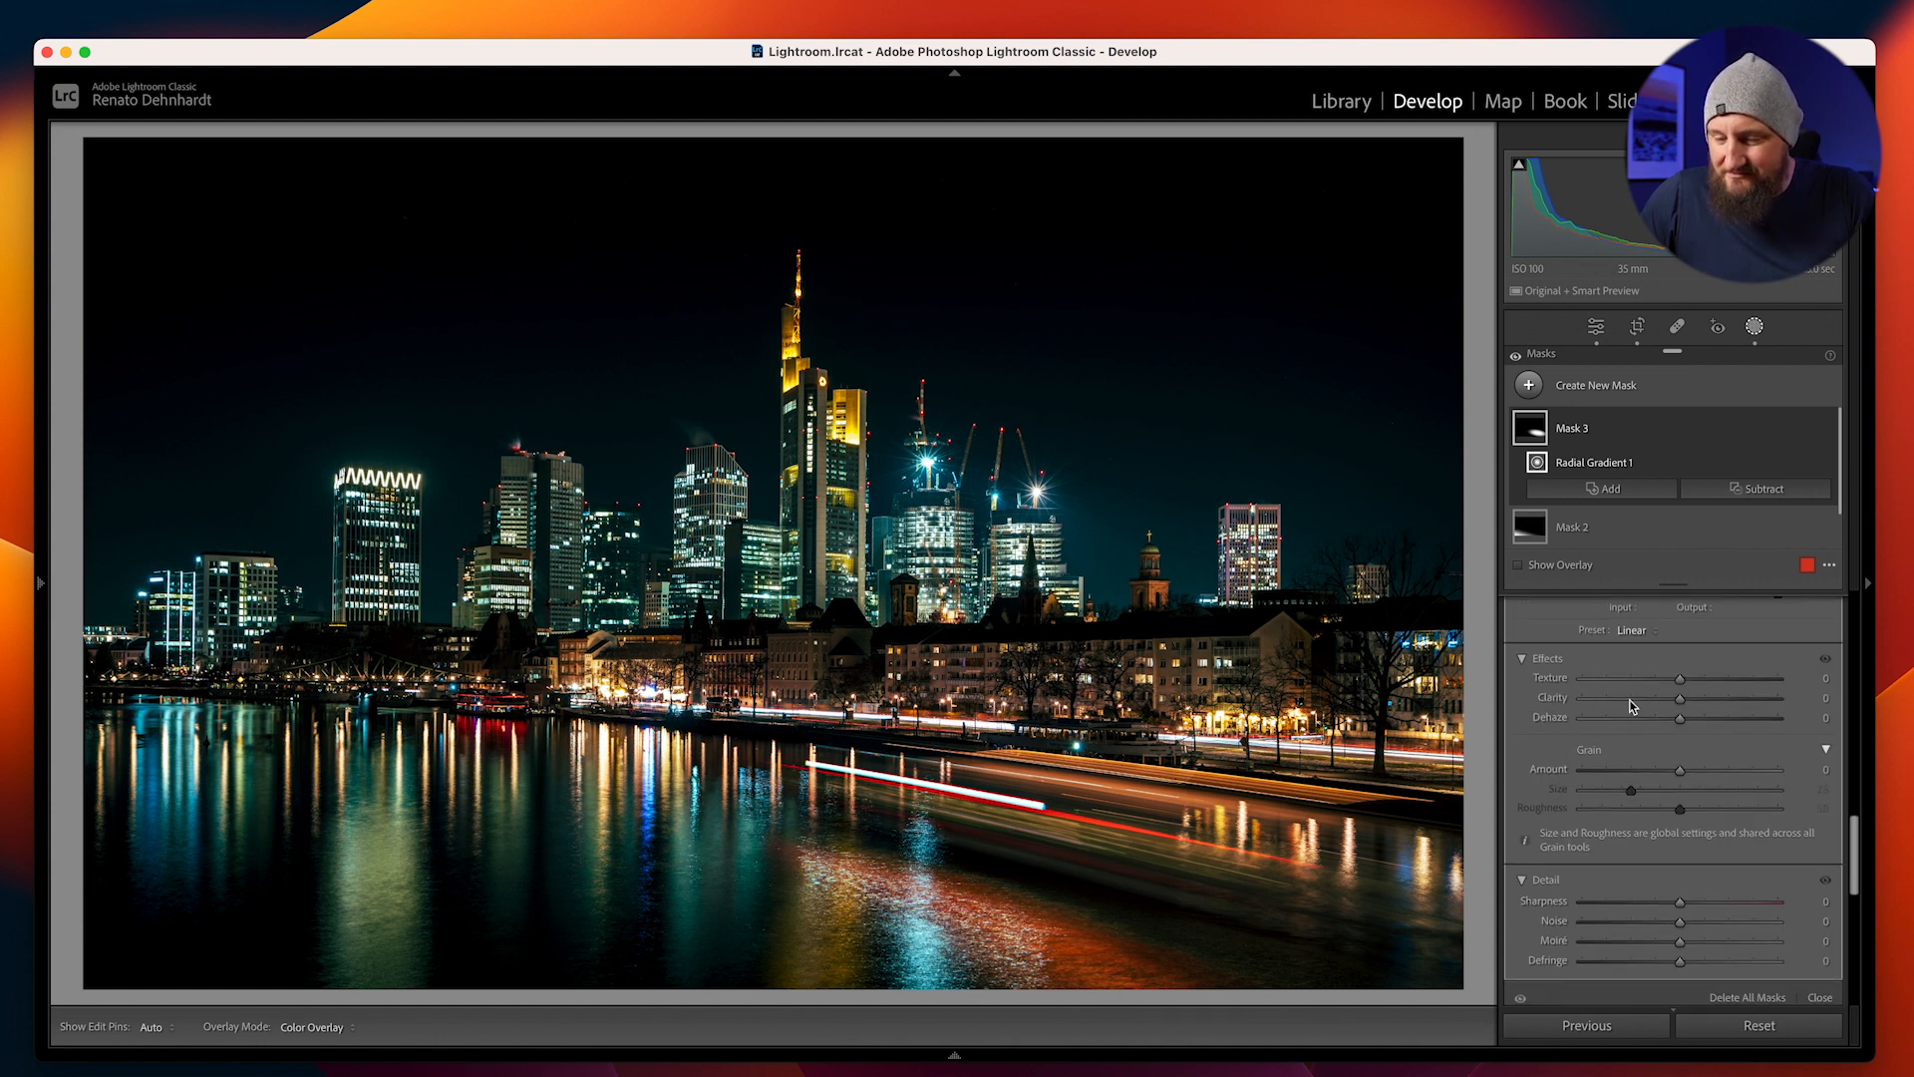
pyautogui.moveTo(1681, 699); pyautogui.dragTo(1699, 706)
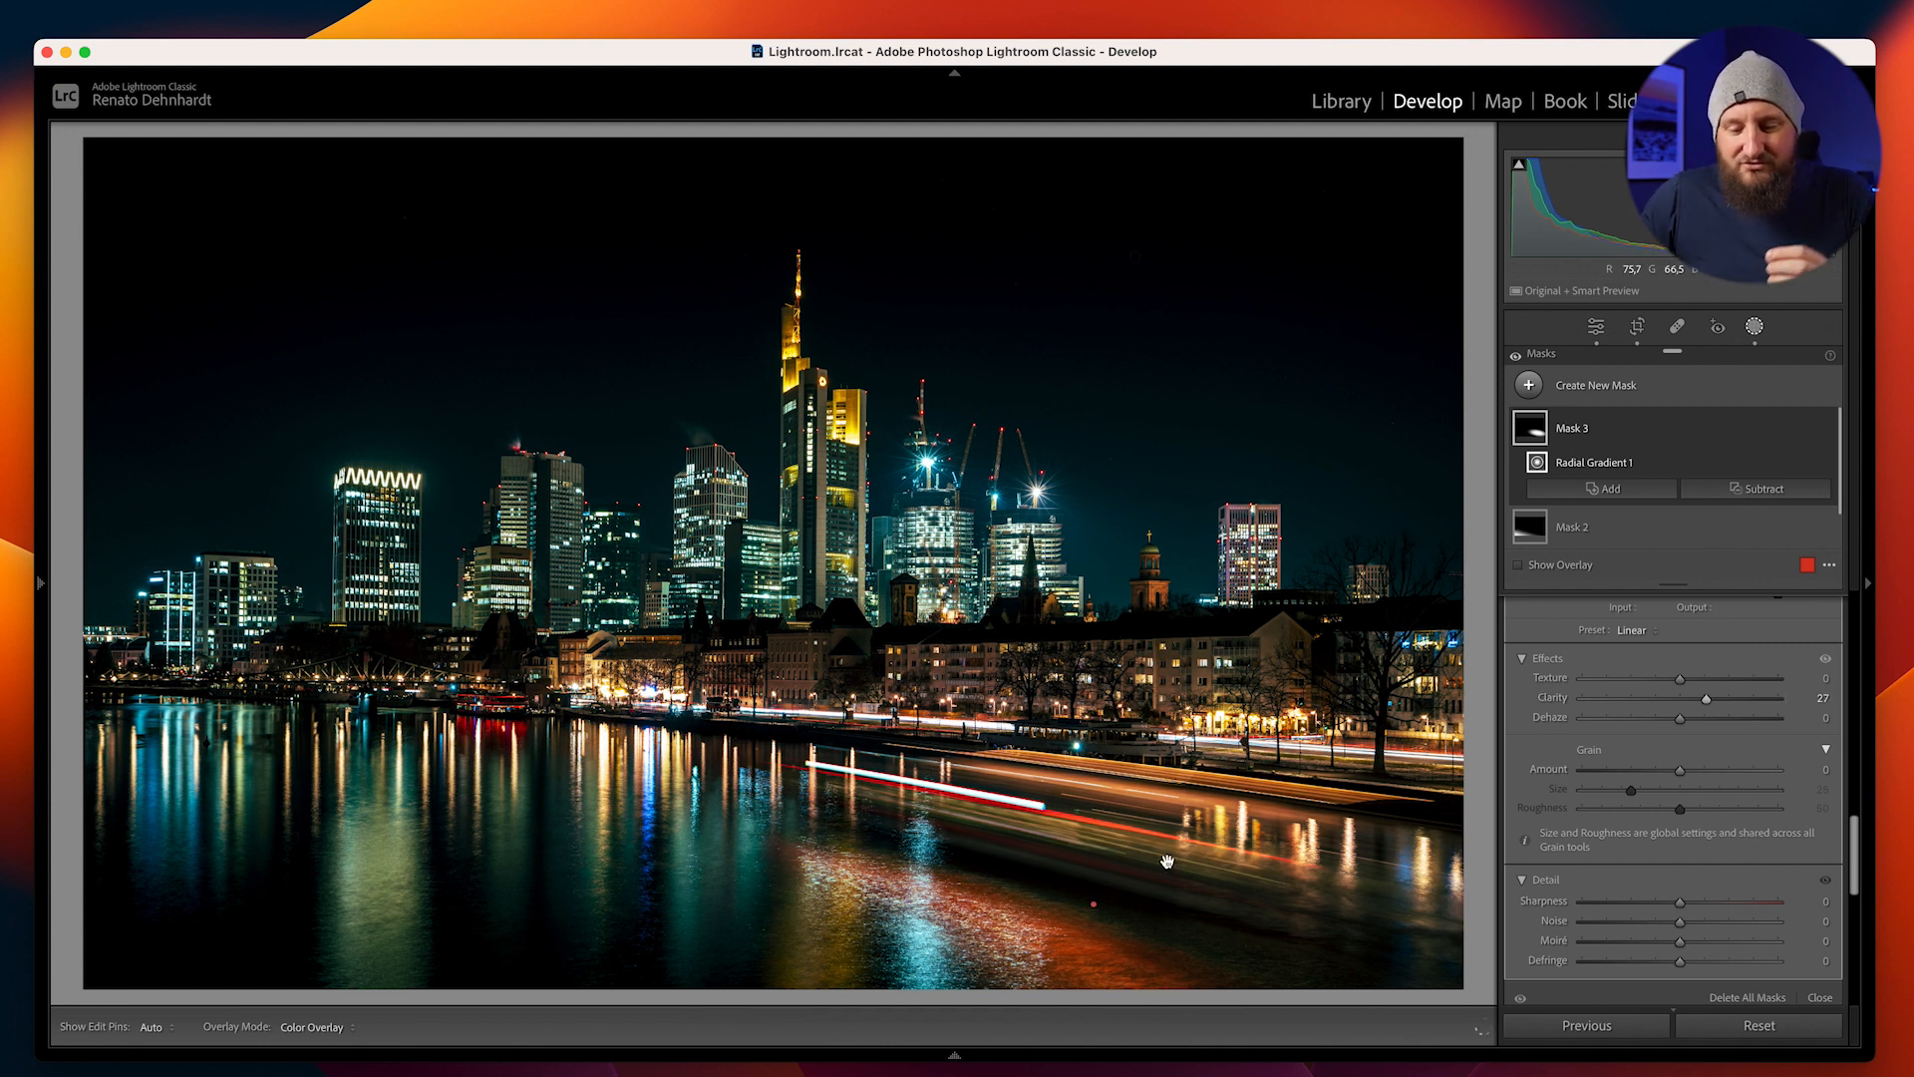
pyautogui.click(1596, 328)
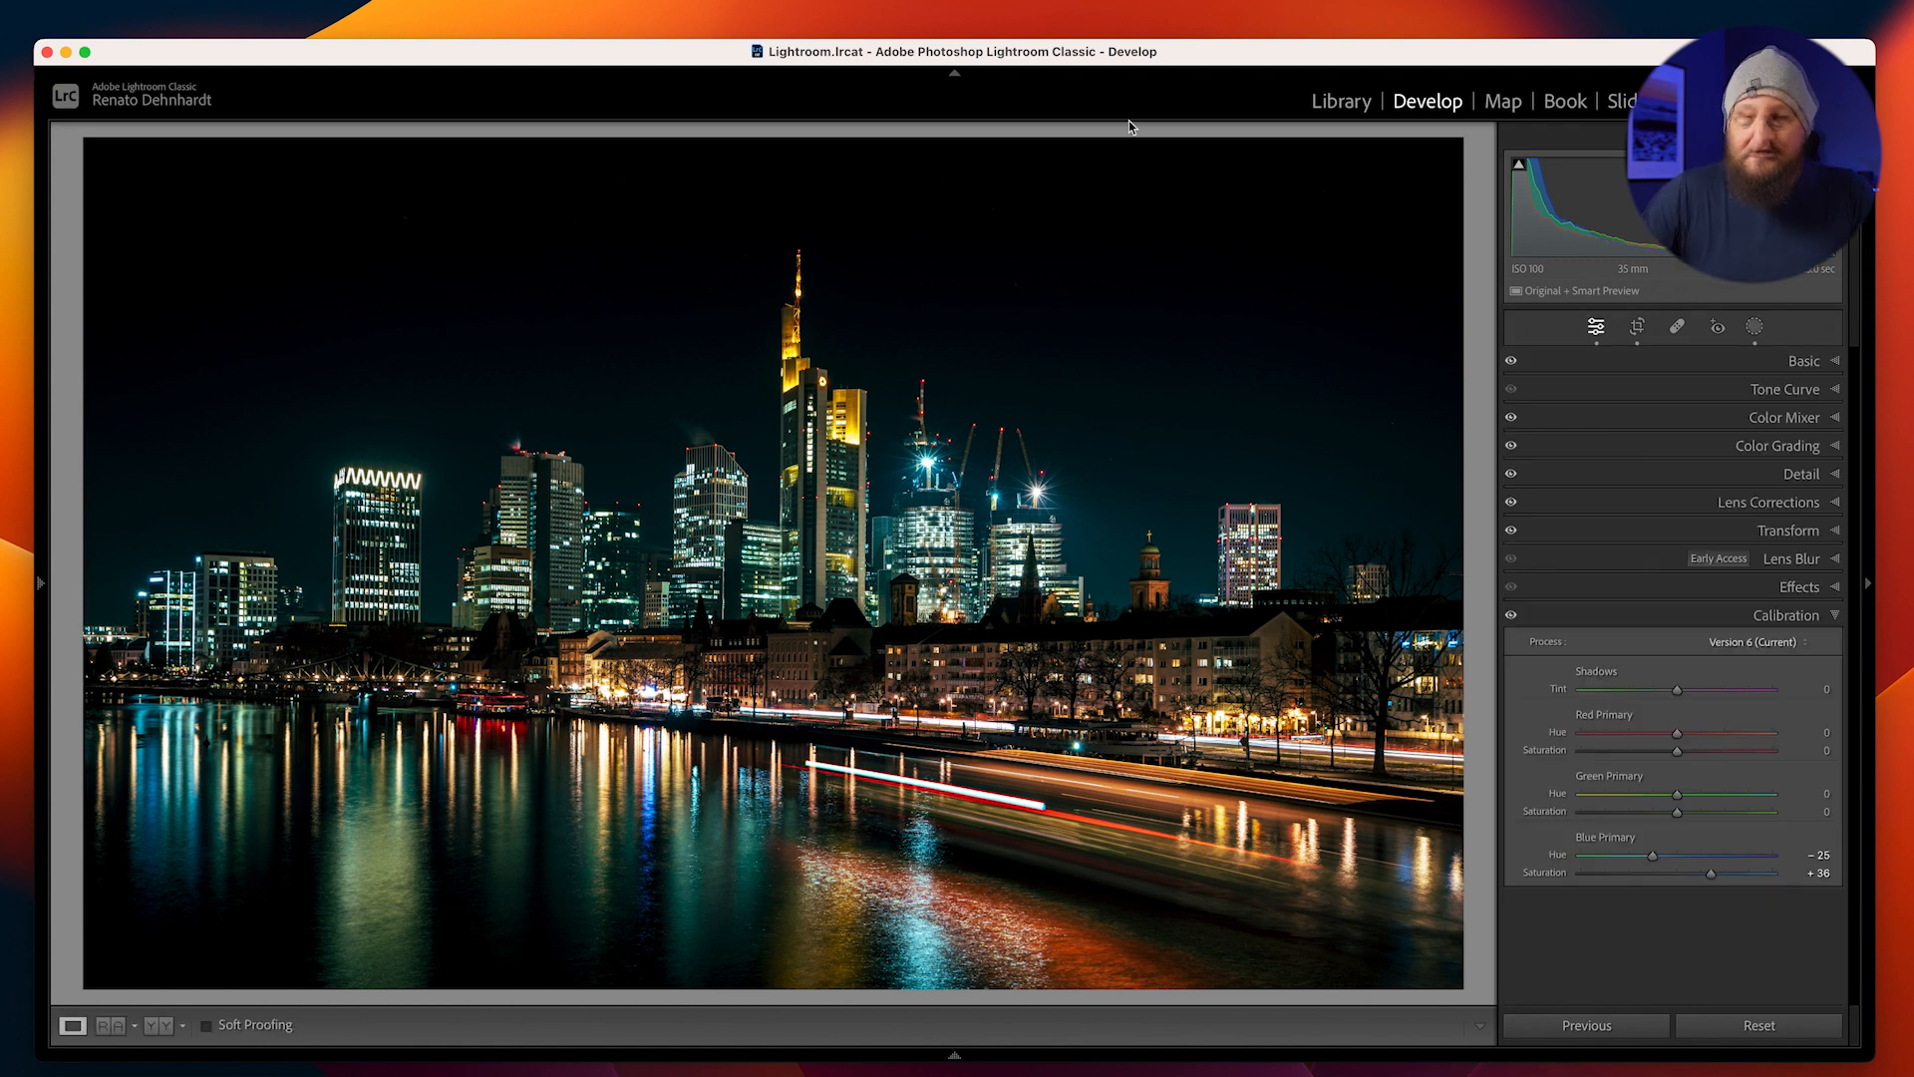
# Compare the photo before and after the edits
pyautogui.press('\\')
pyautogui.press('\\')
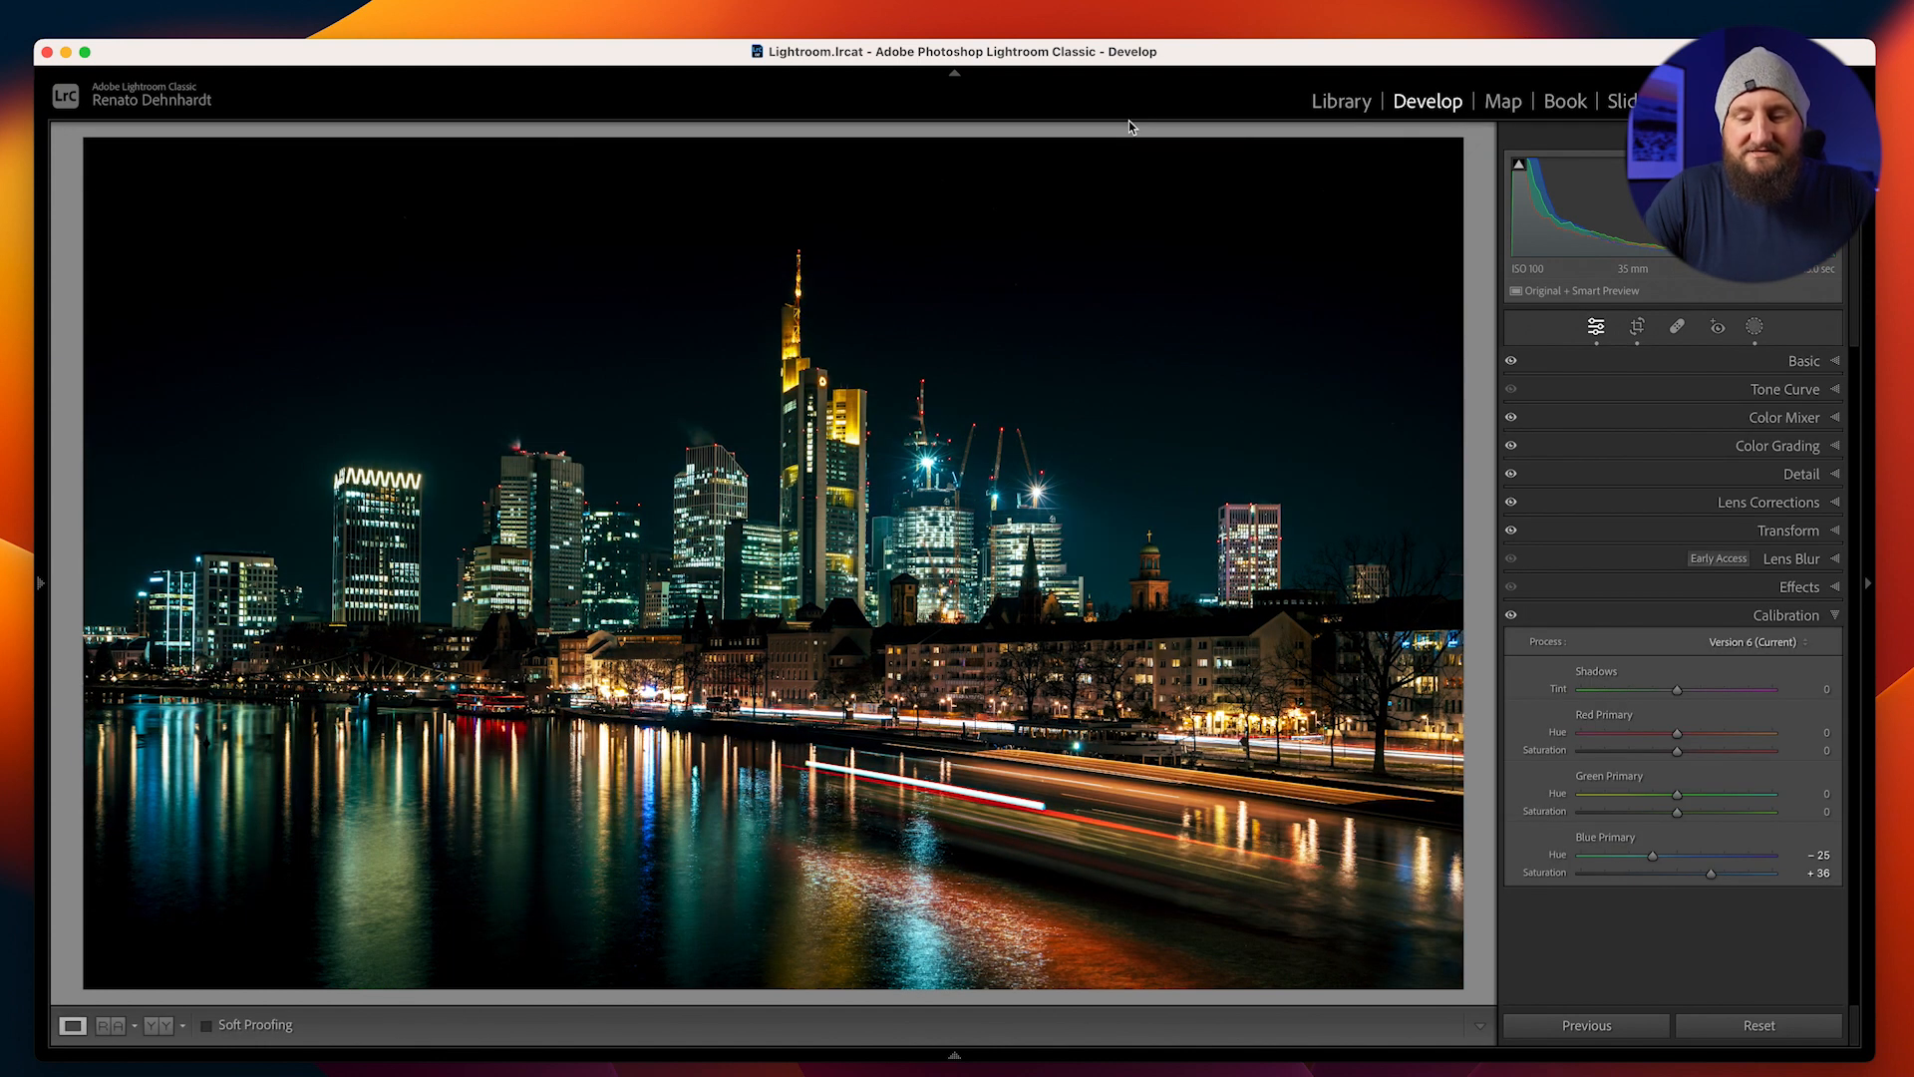
pyautogui.press('\\')
pyautogui.press('\\')
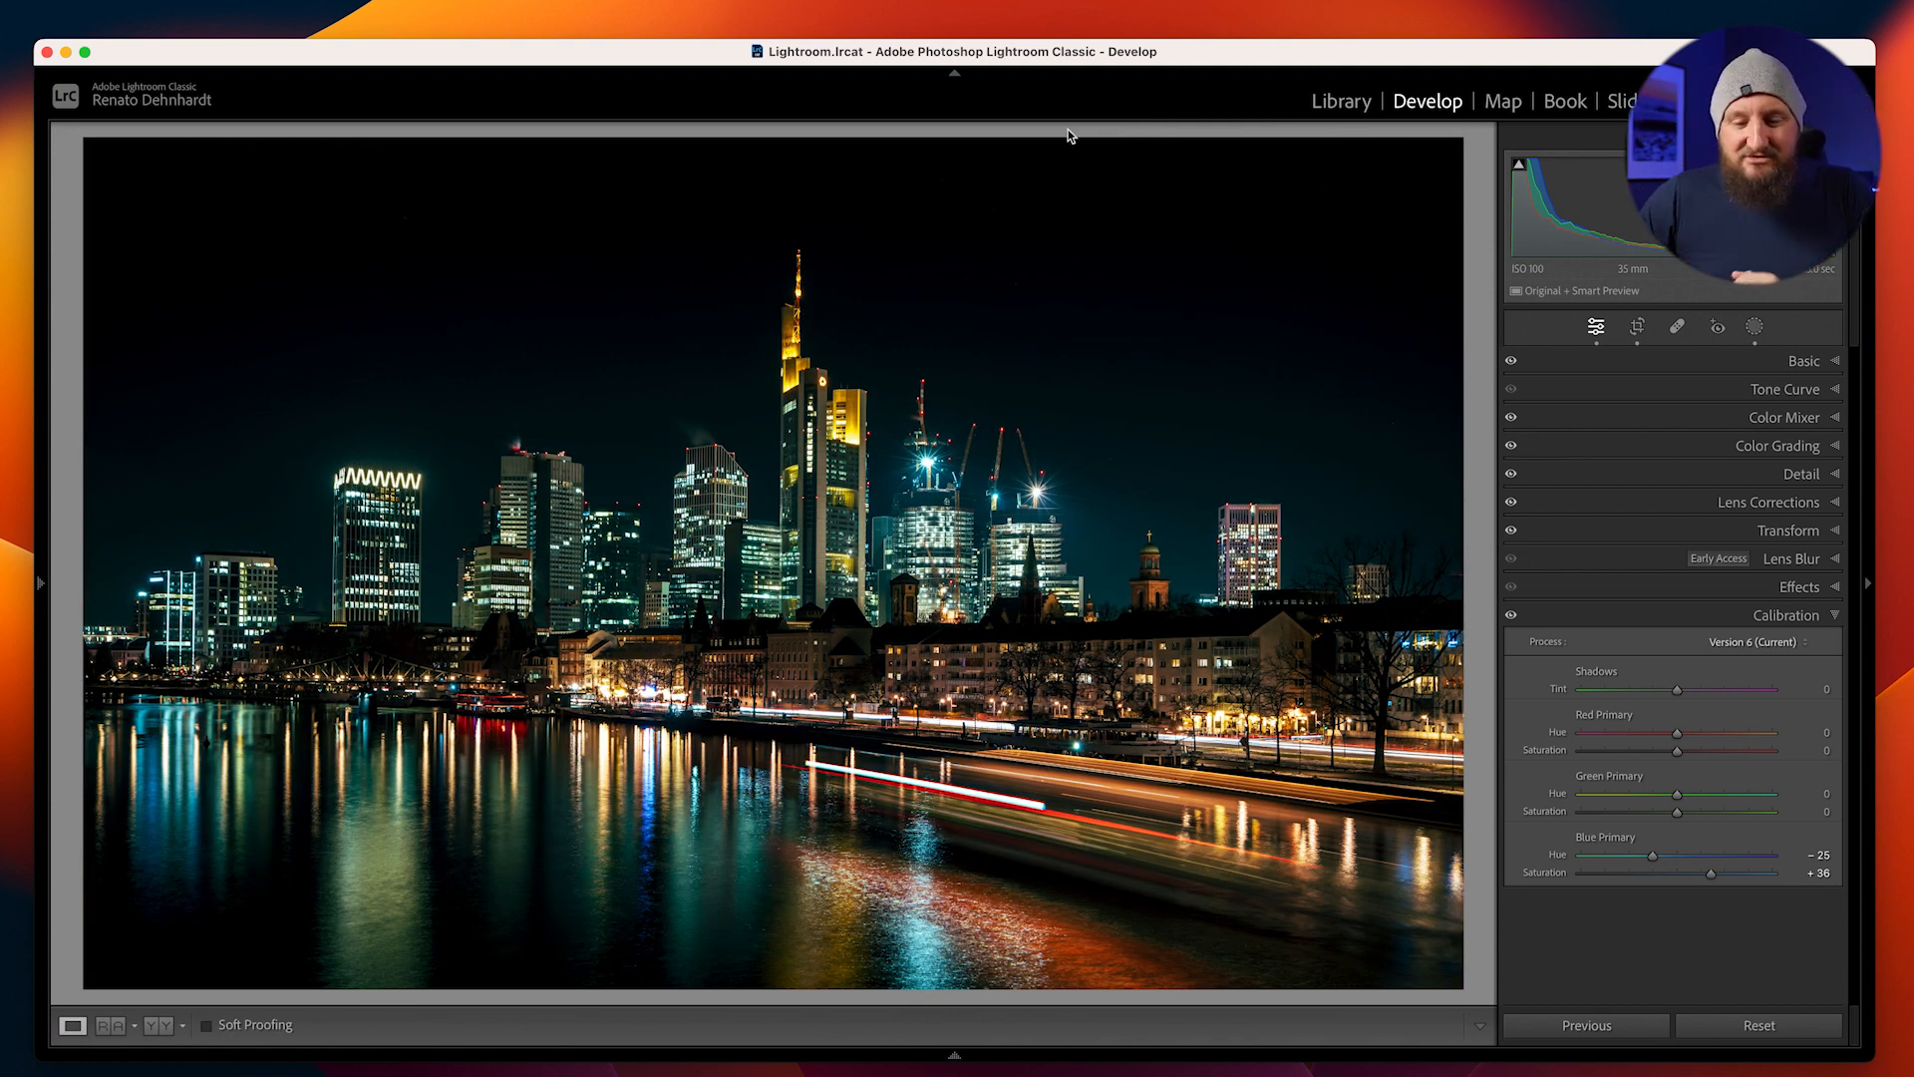
# Send the photo to Nik 6 Color Efex for further editing
pyautogui.rightClick(909, 314)
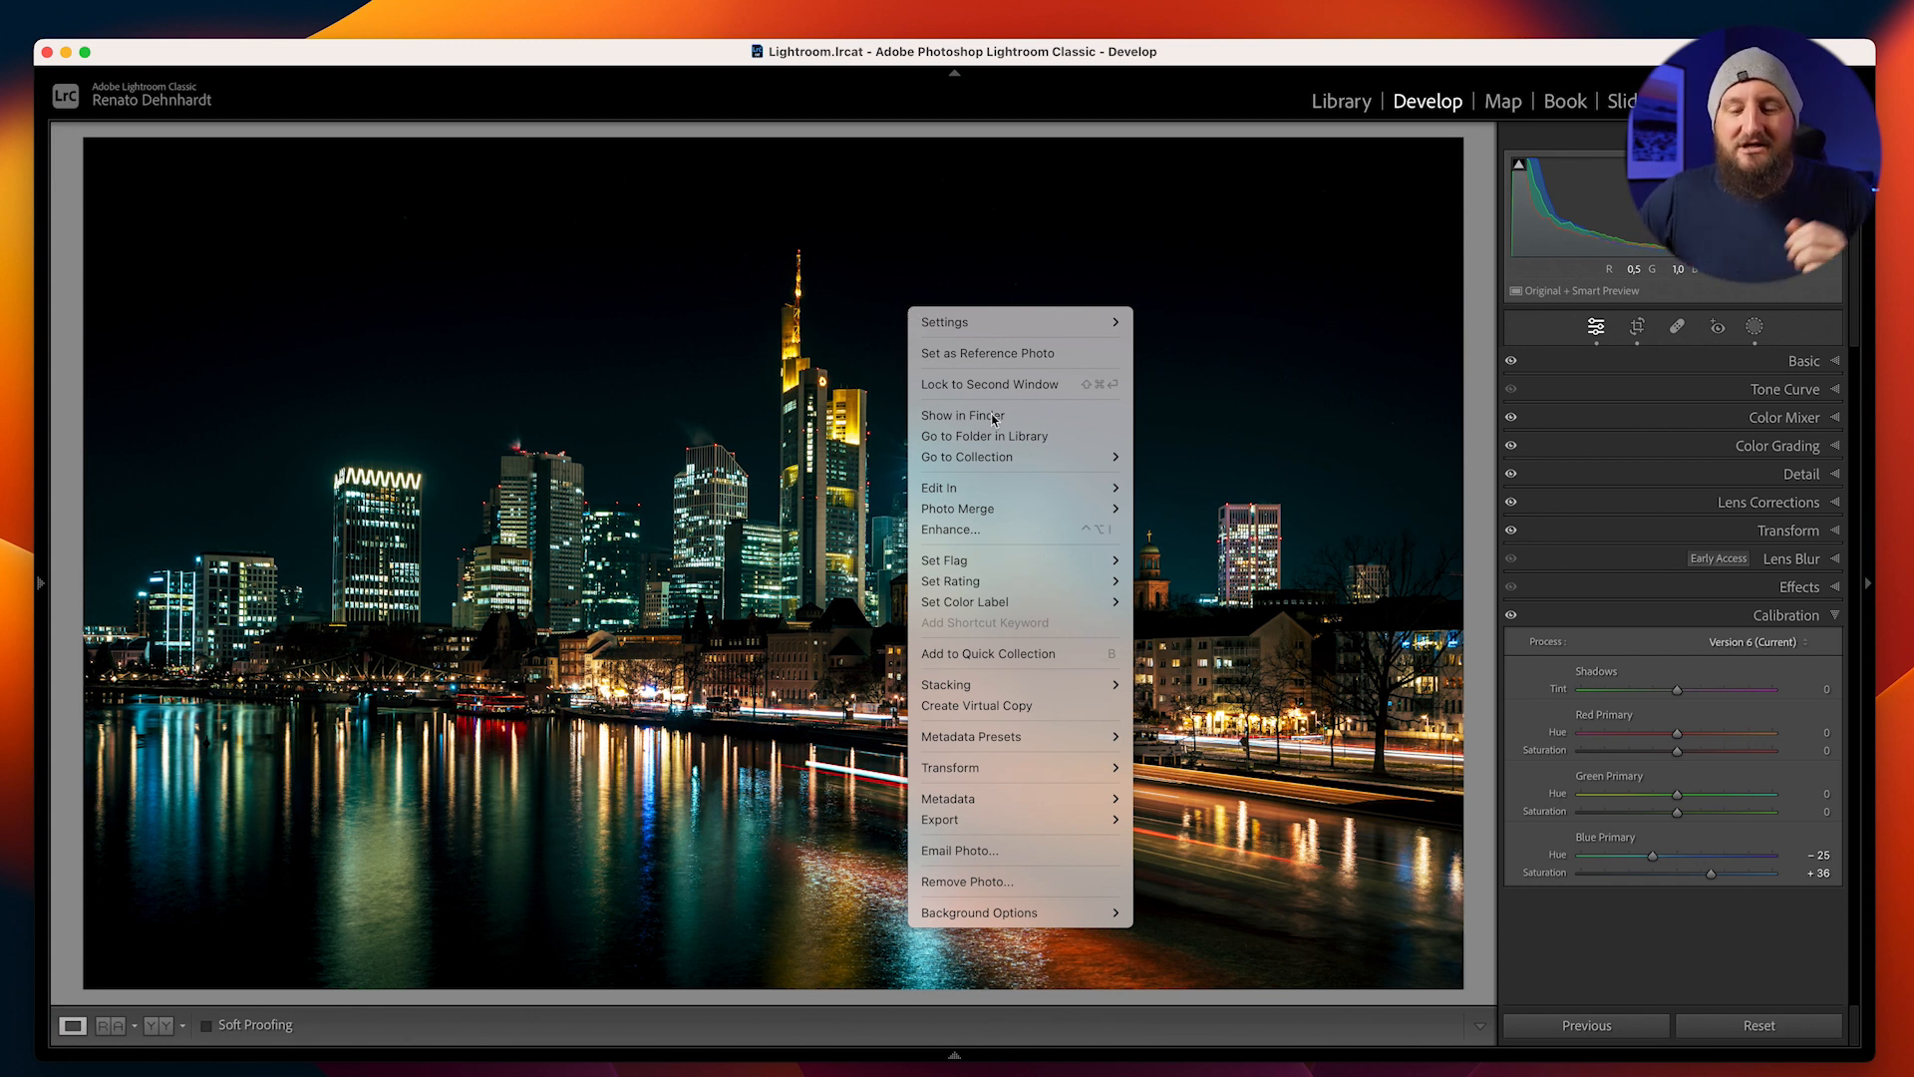
pyautogui.moveTo(943, 489)
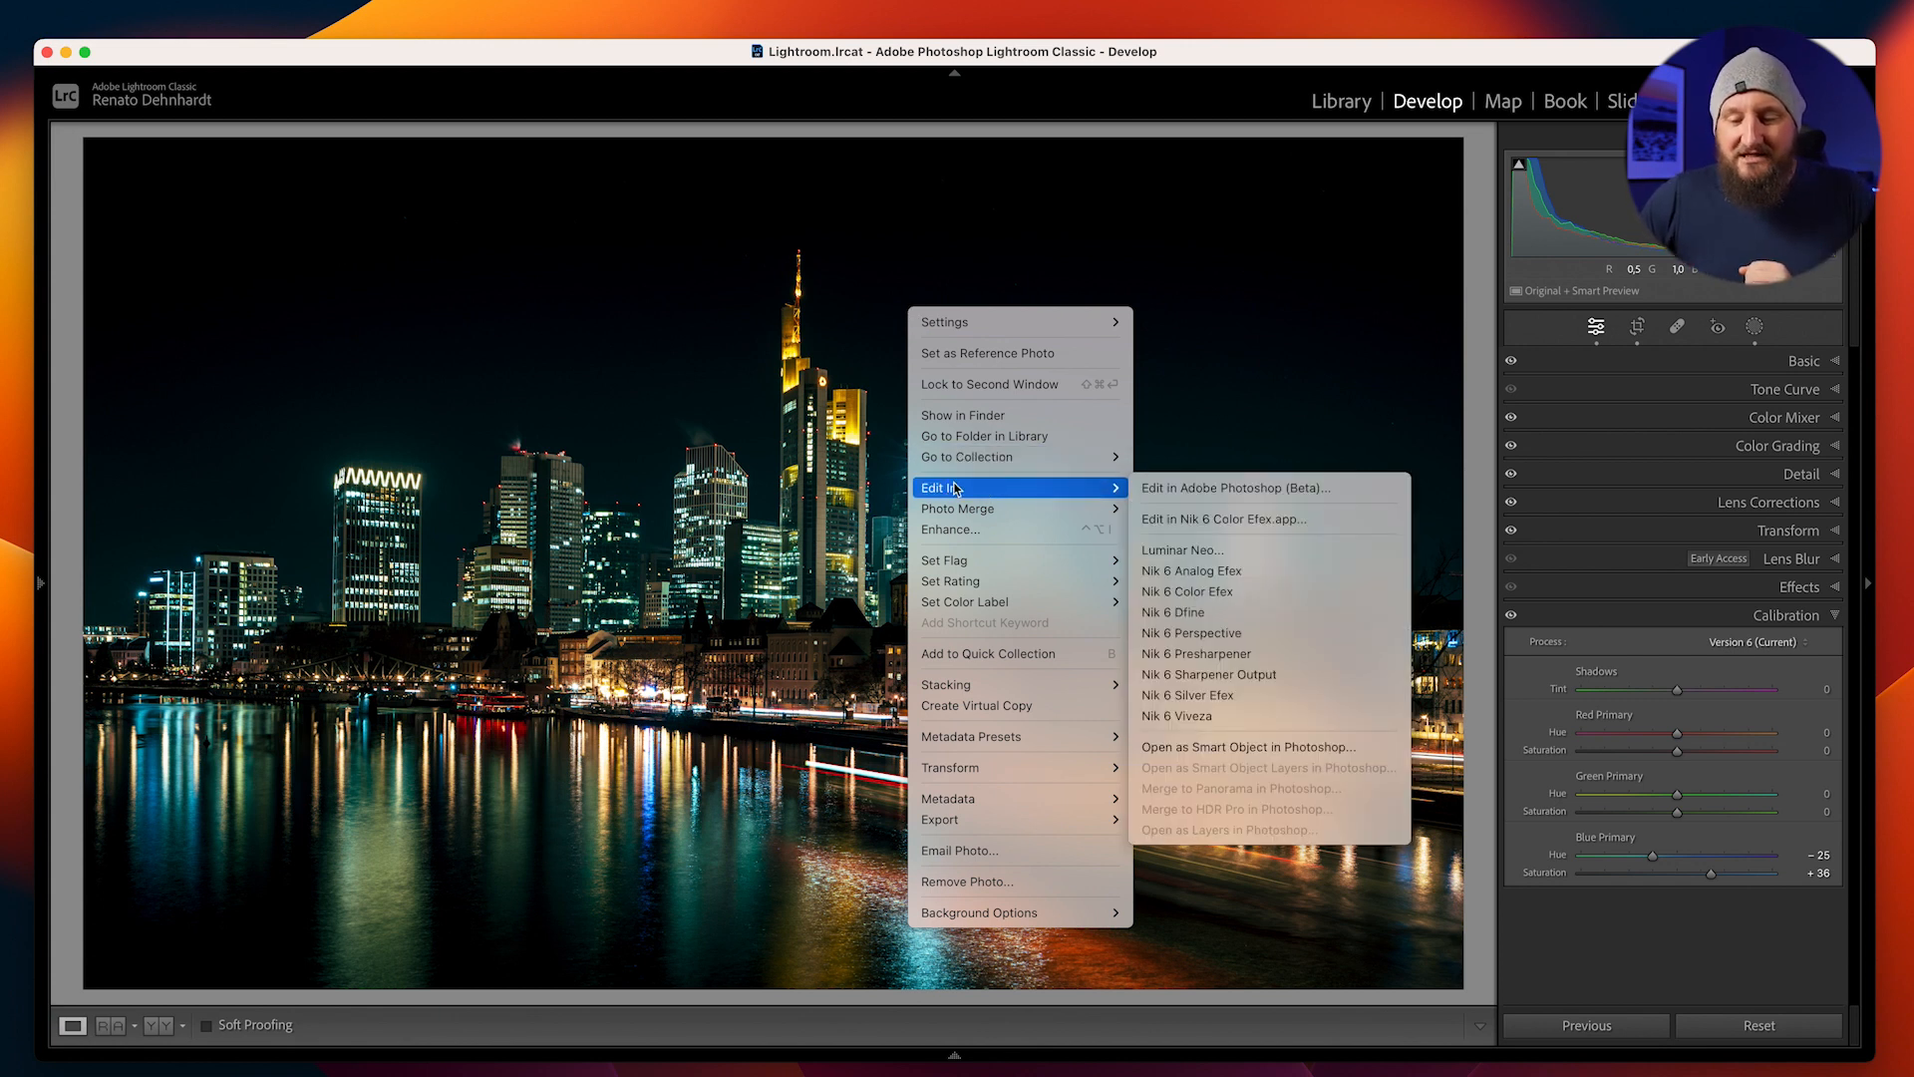
pyautogui.click(1186, 592)
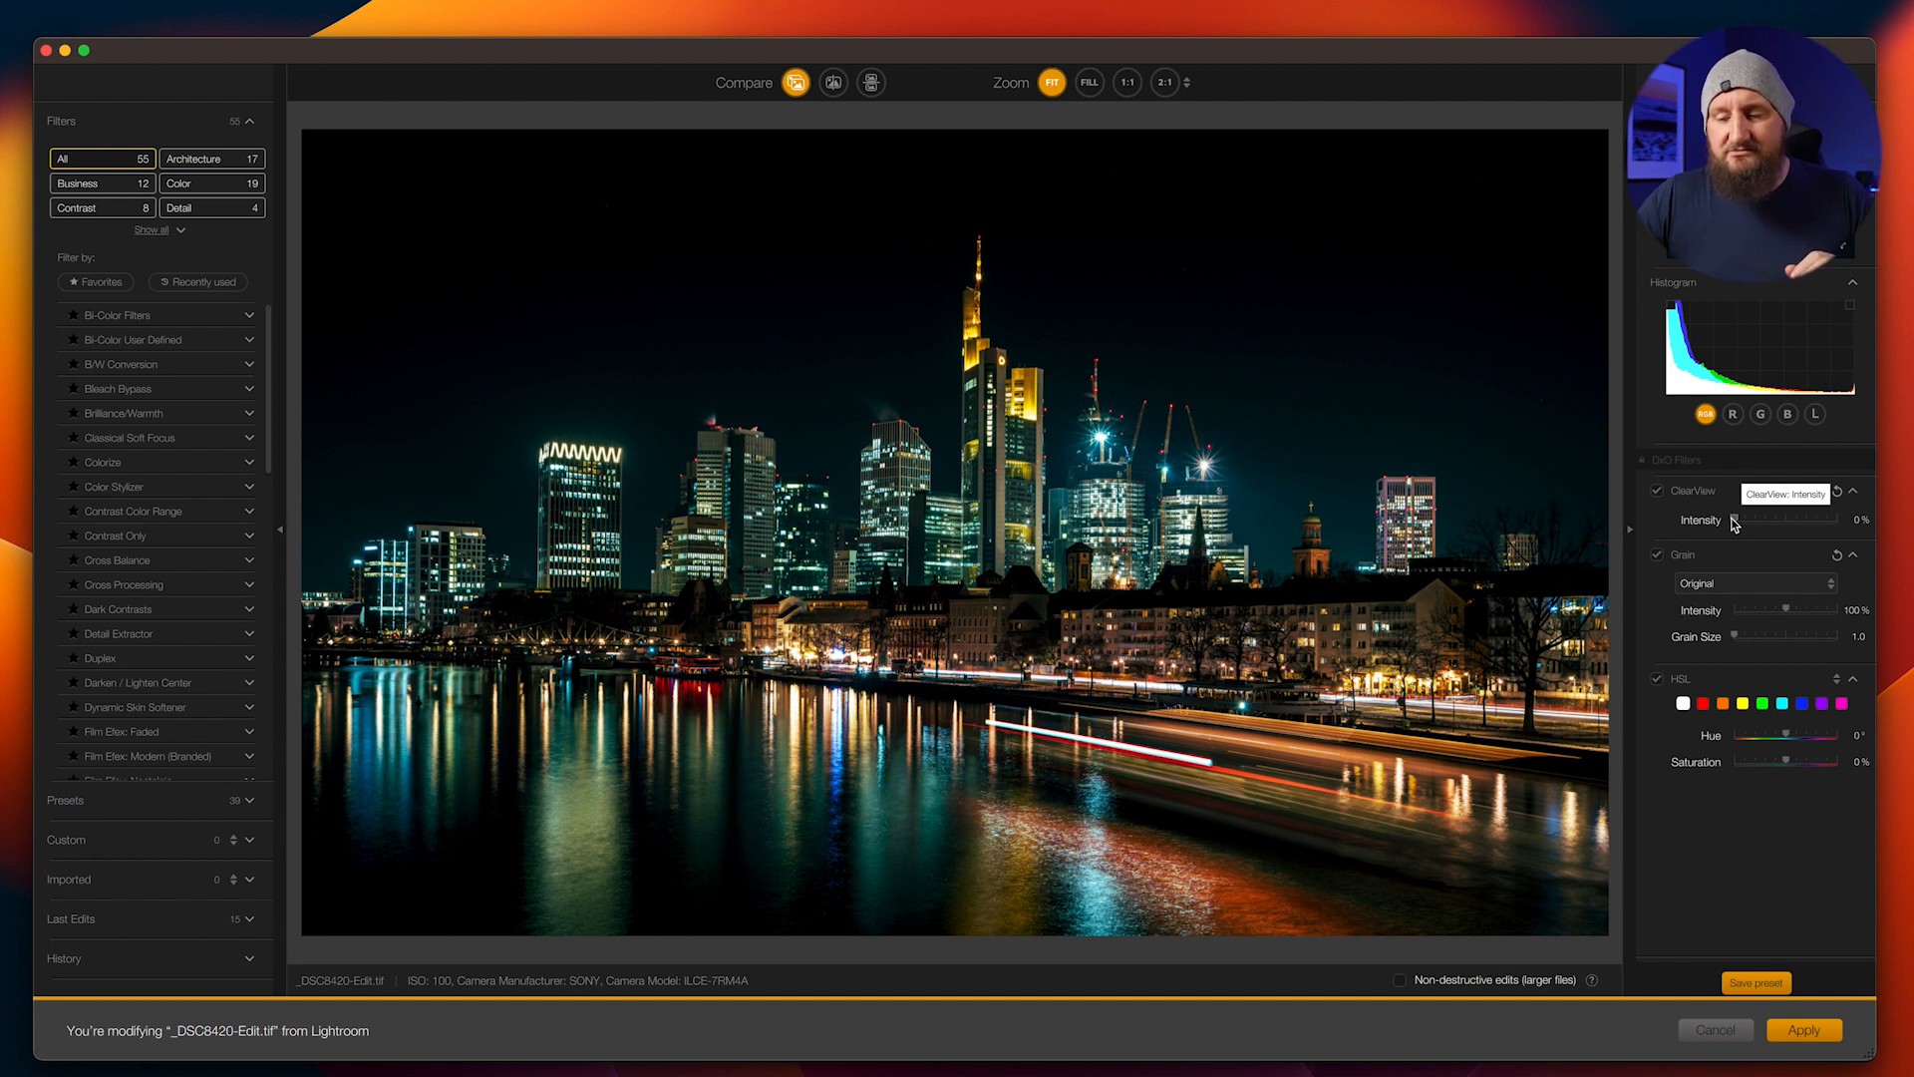
# Set the ClearView intensity to 18% and add a Brilliance/Warmth filter with Warmth at -16%
pyautogui.moveTo(1736, 525); pyautogui.dragTo(1758, 527)
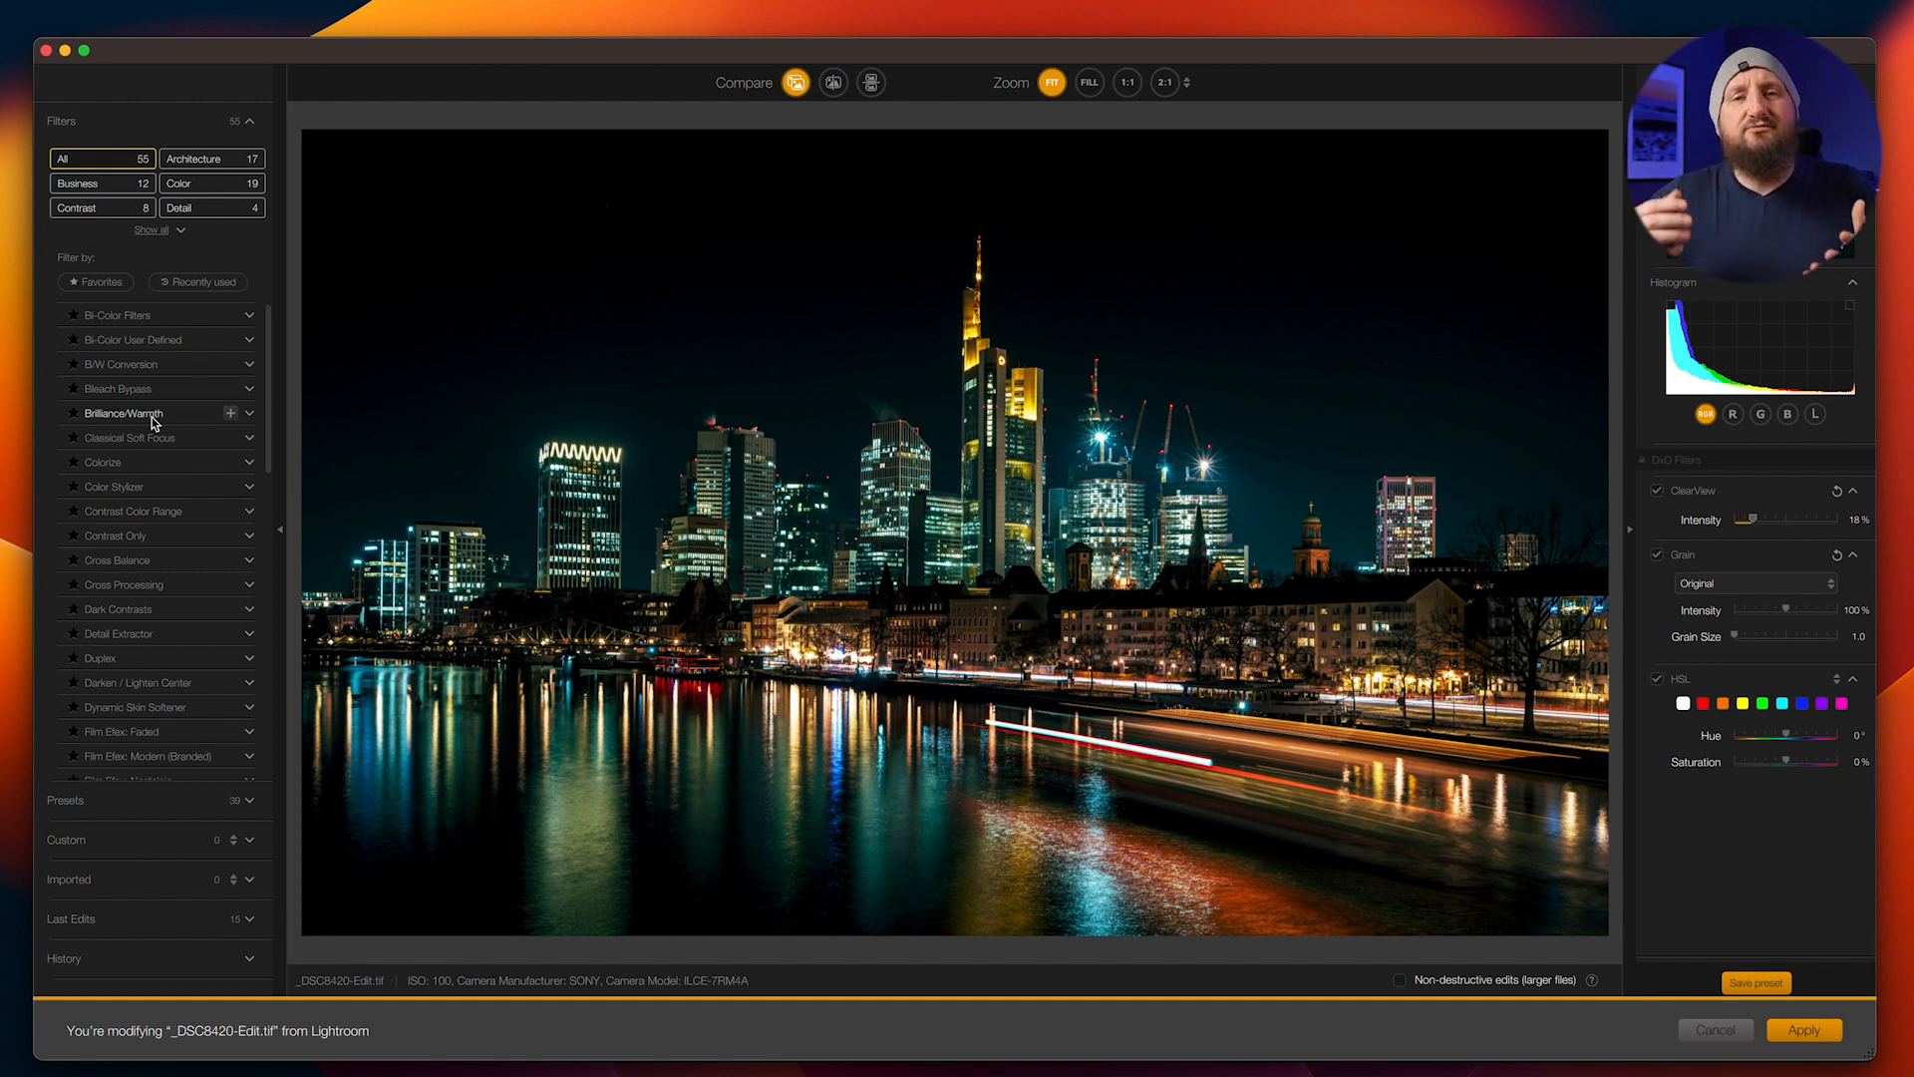
pyautogui.click(230, 412)
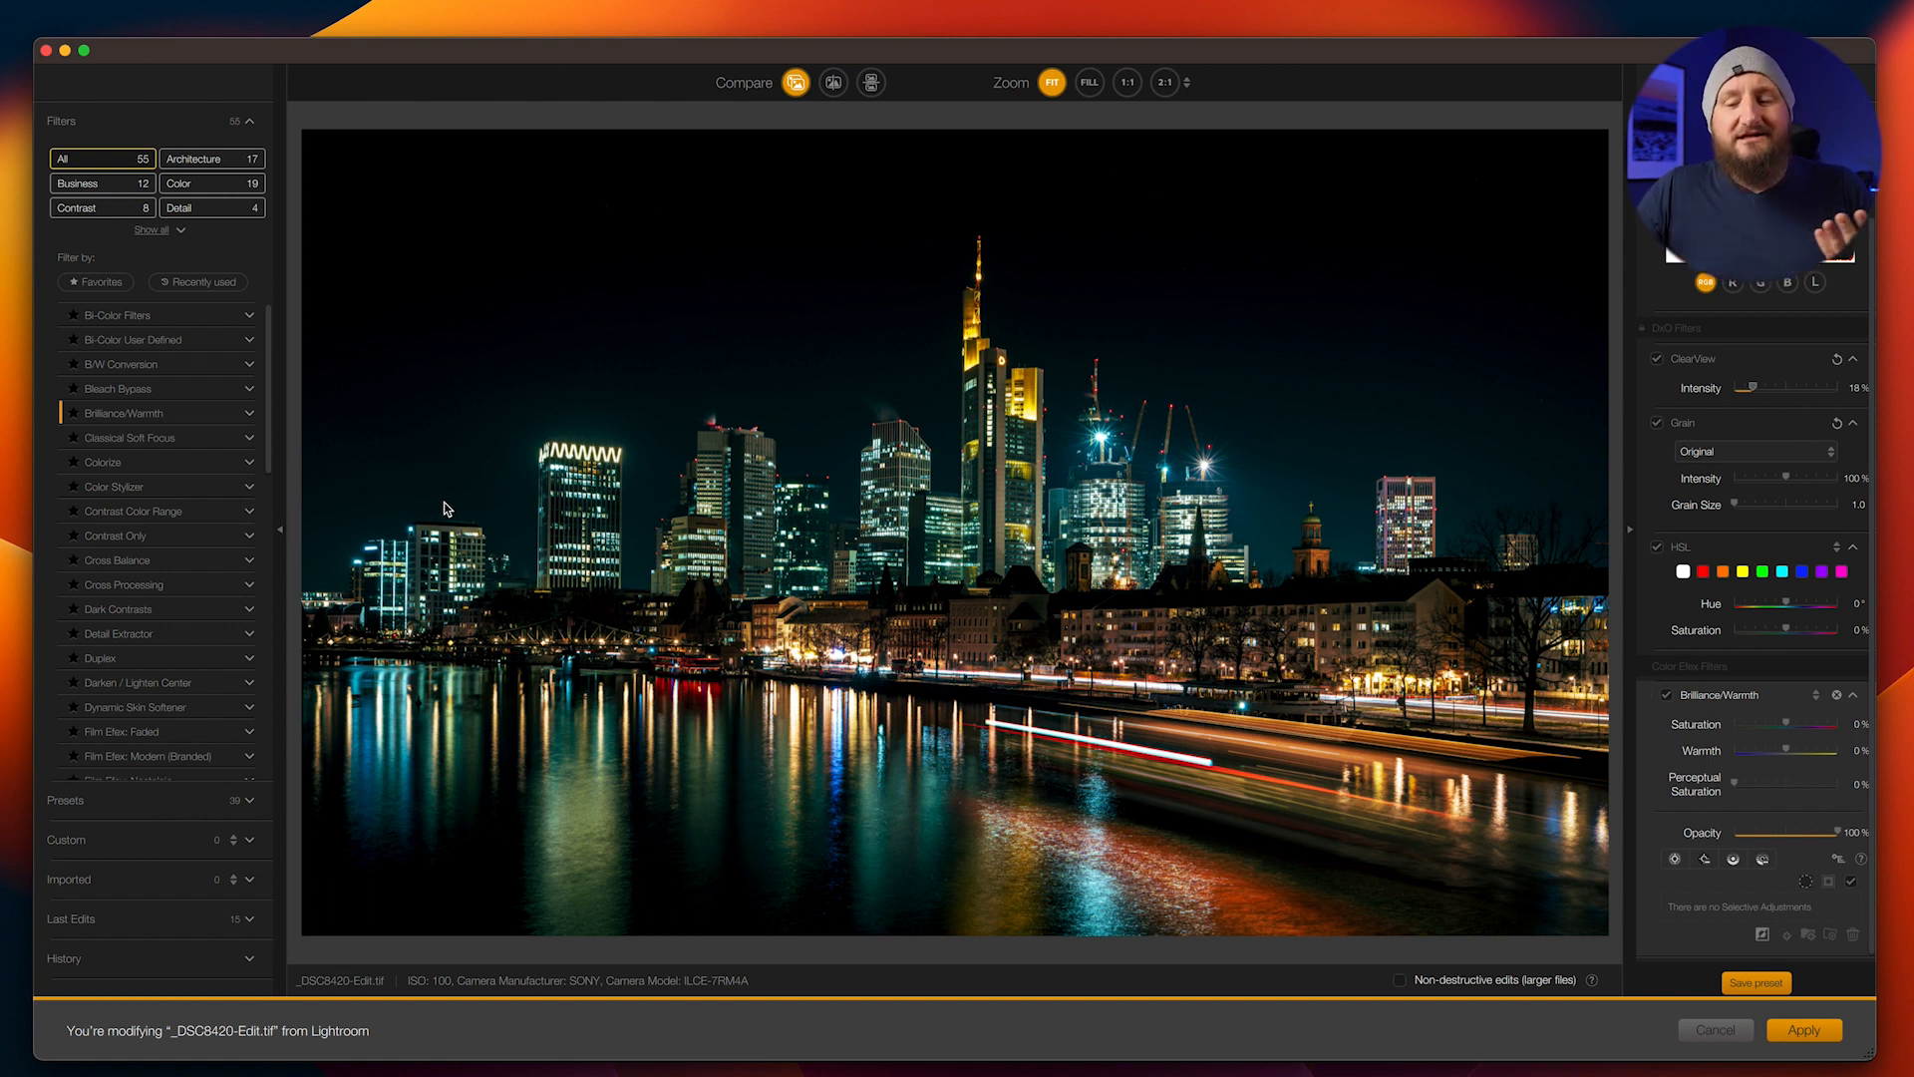
pyautogui.moveTo(1789, 753); pyautogui.dragTo(1779, 756)
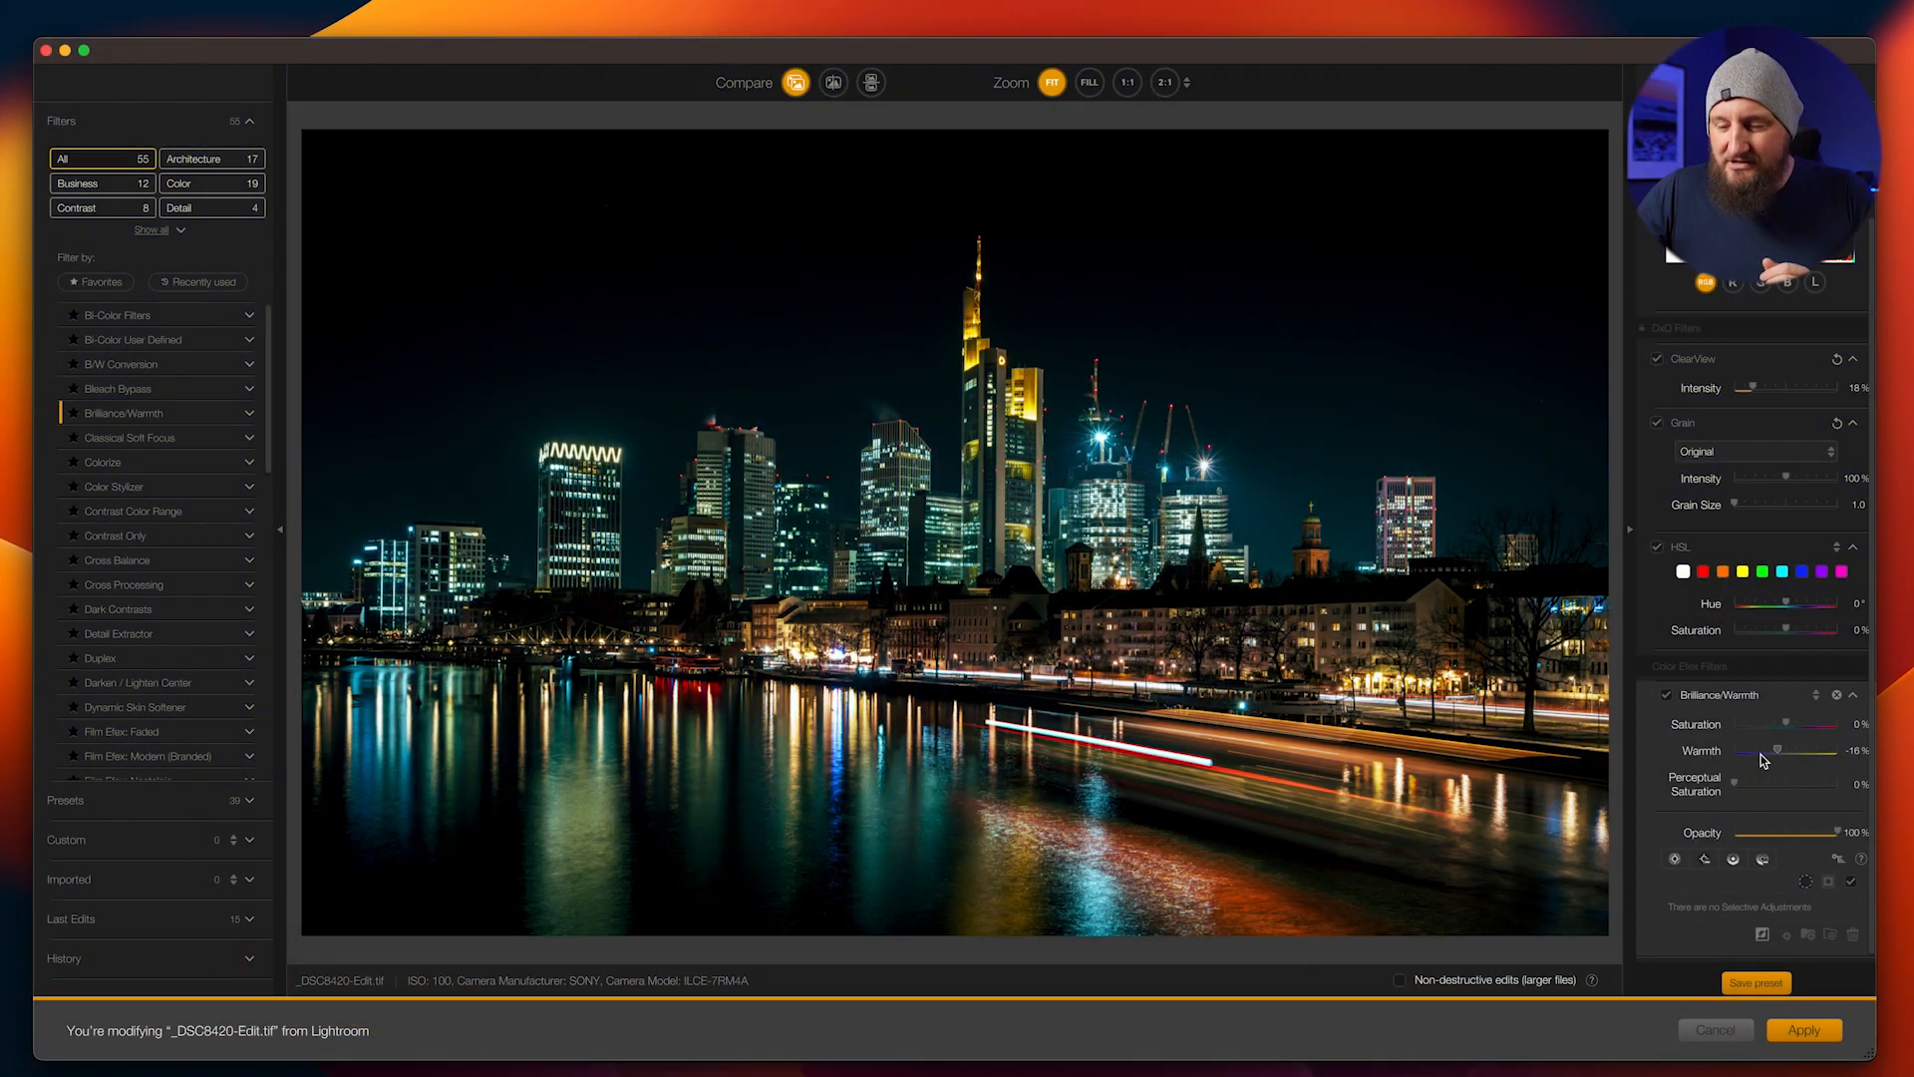
# Add the White Neutralizer filter and sample its color from the facade of the tallest skyscraper
pyautogui.scroll(-15, 159, 664)
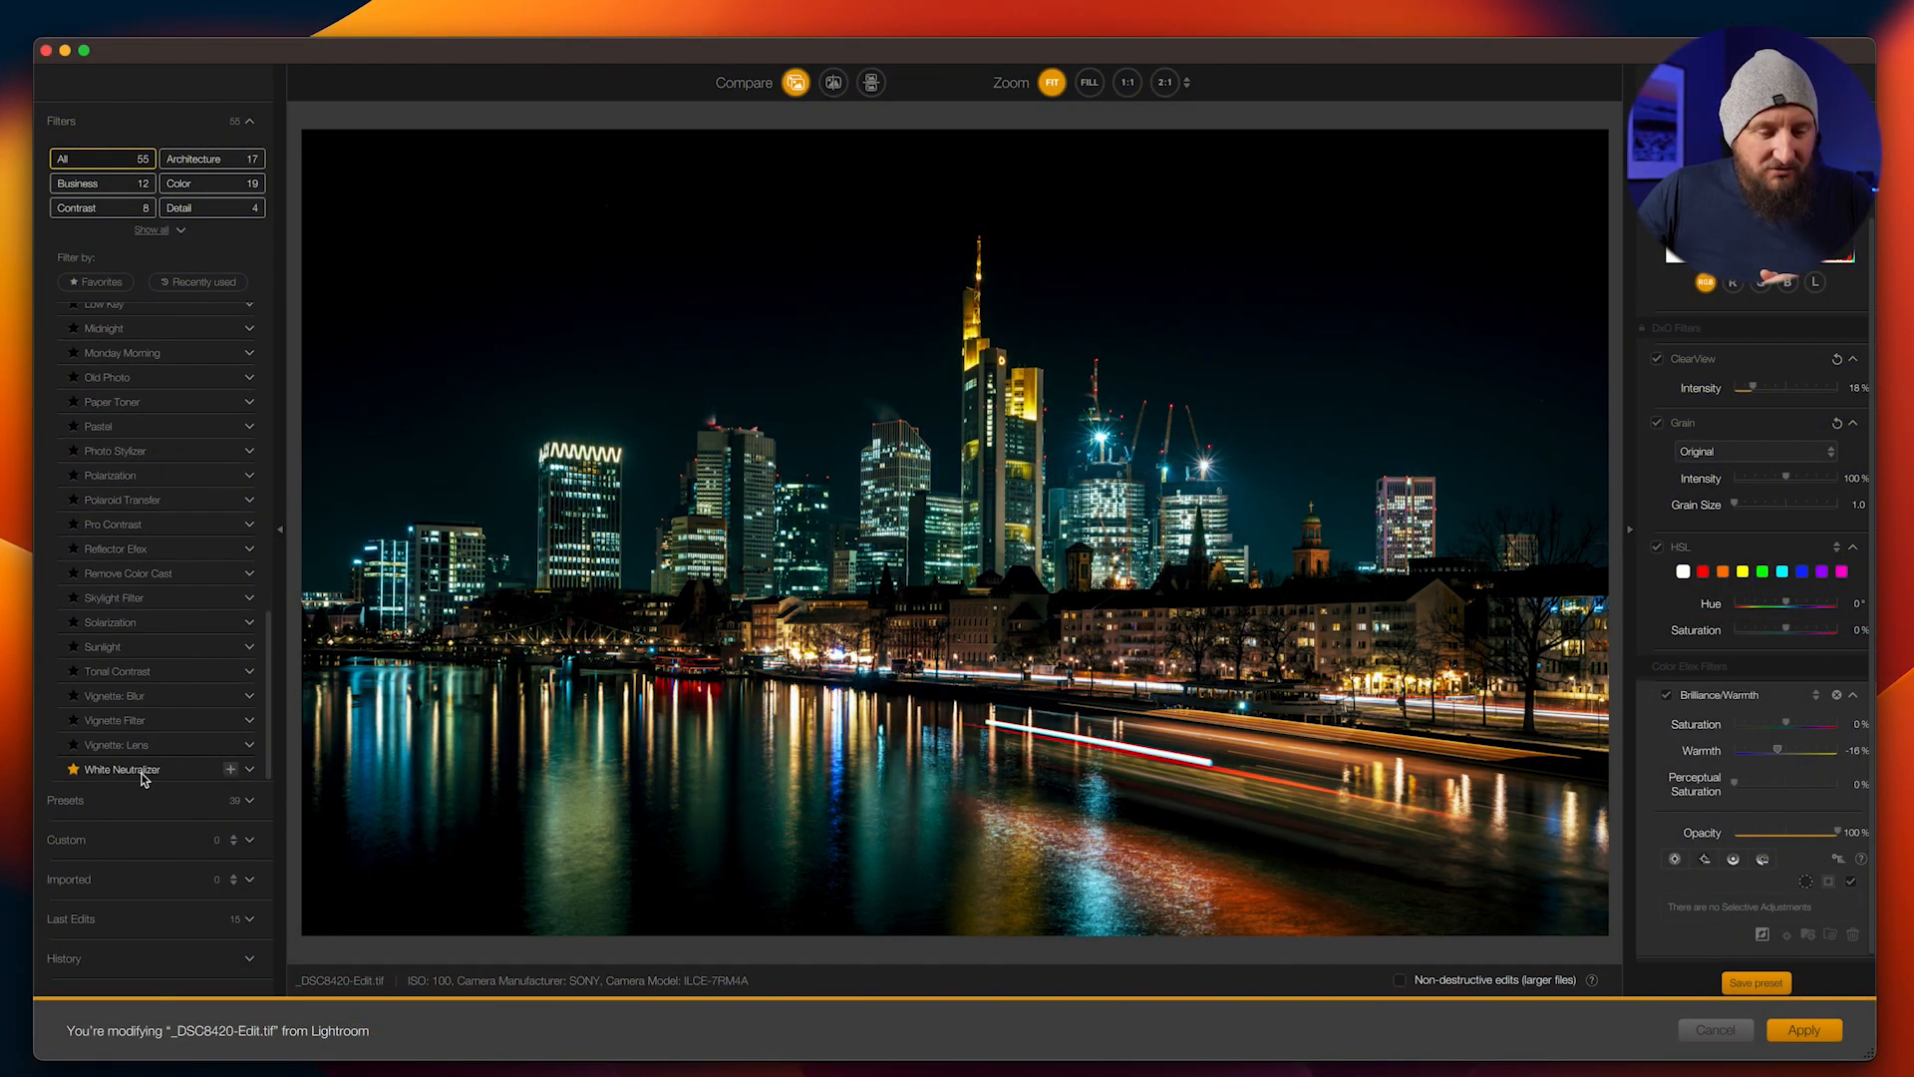
pyautogui.click(234, 774)
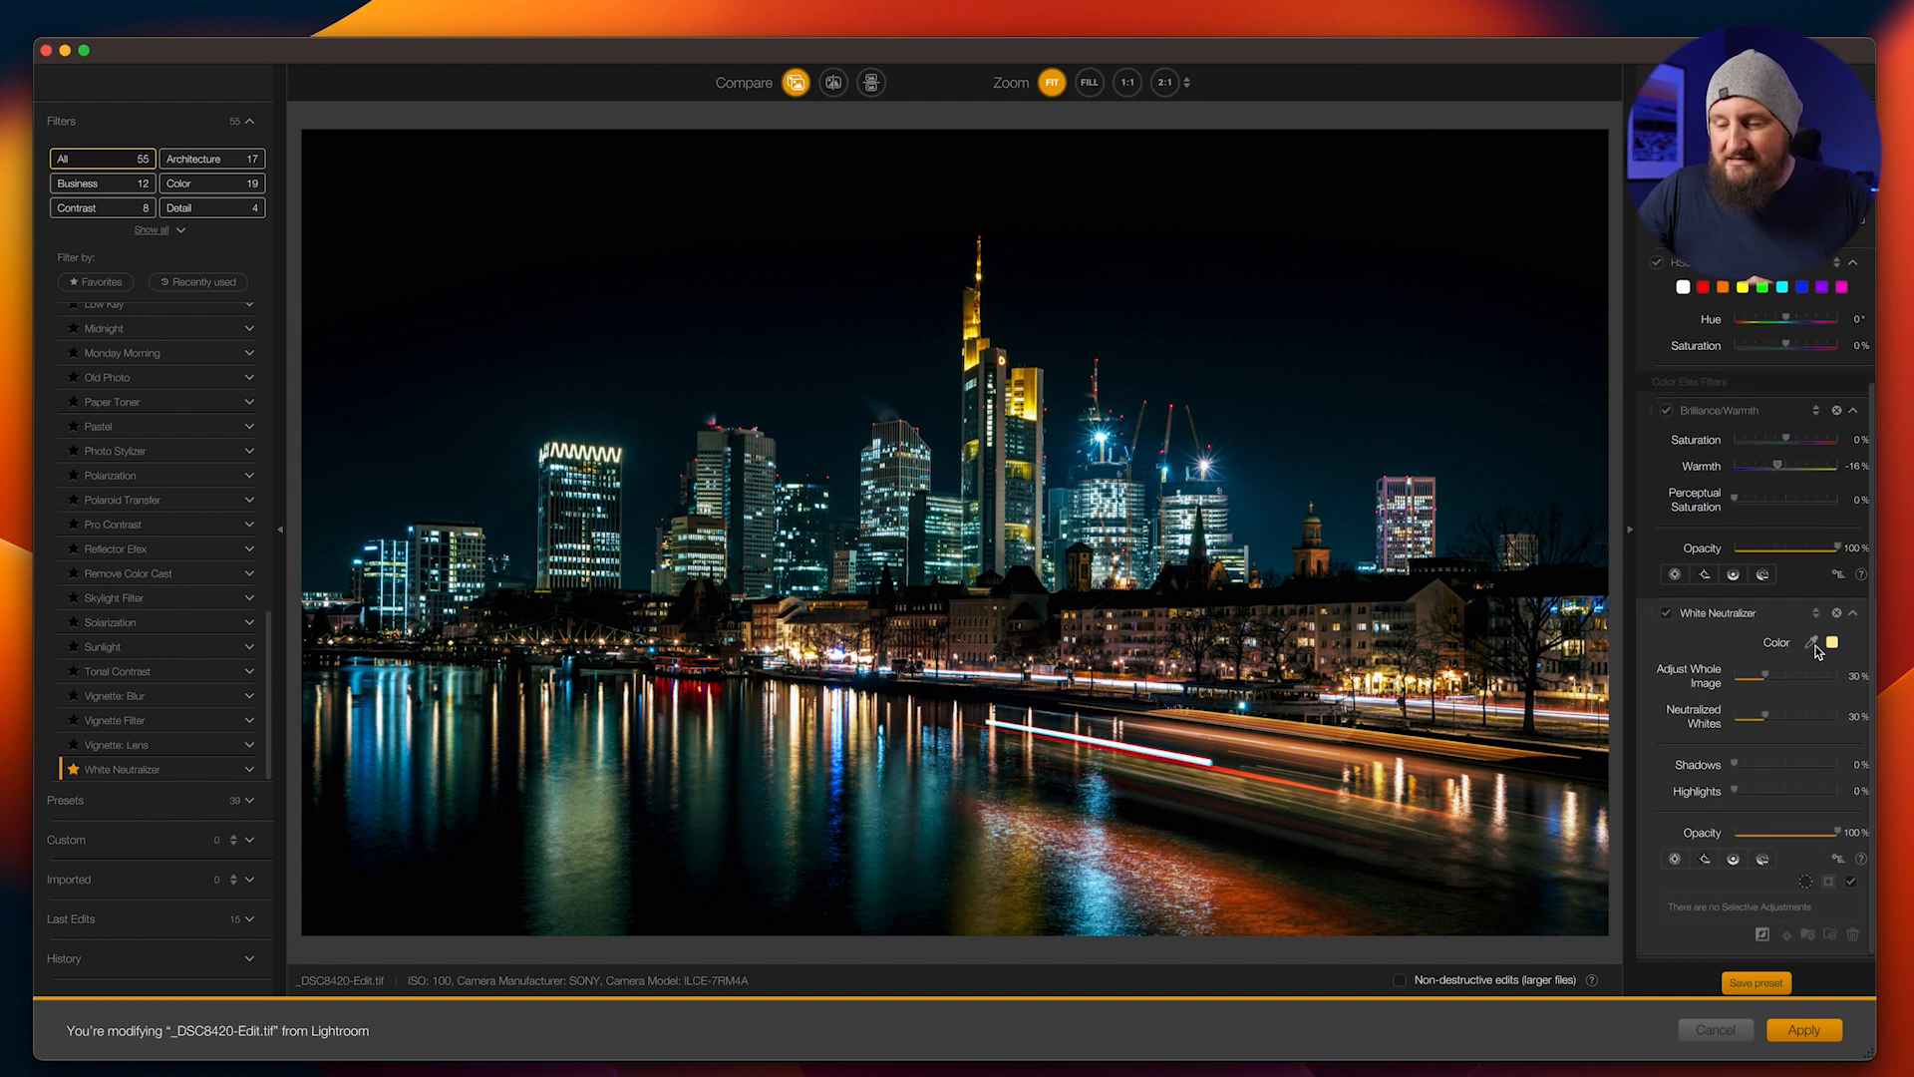
pyautogui.click(1813, 643)
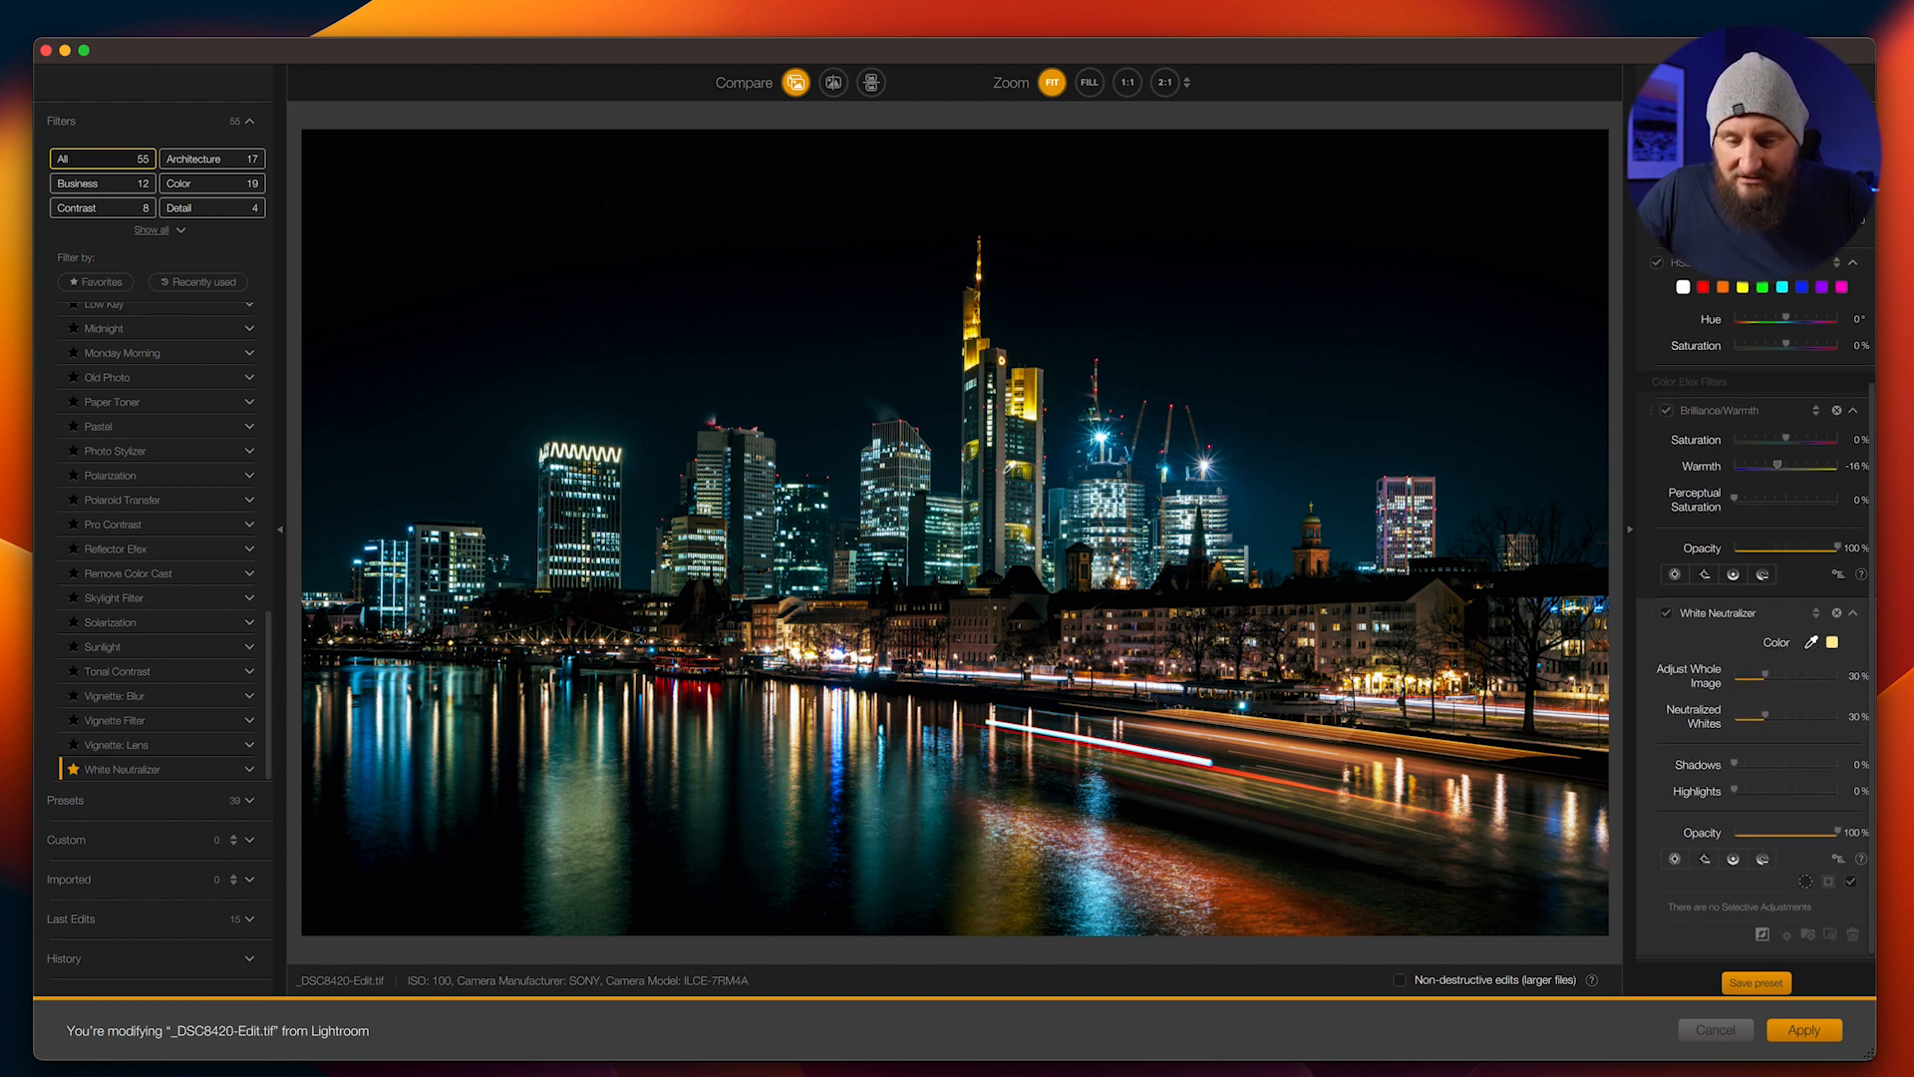
pyautogui.click(1002, 477)
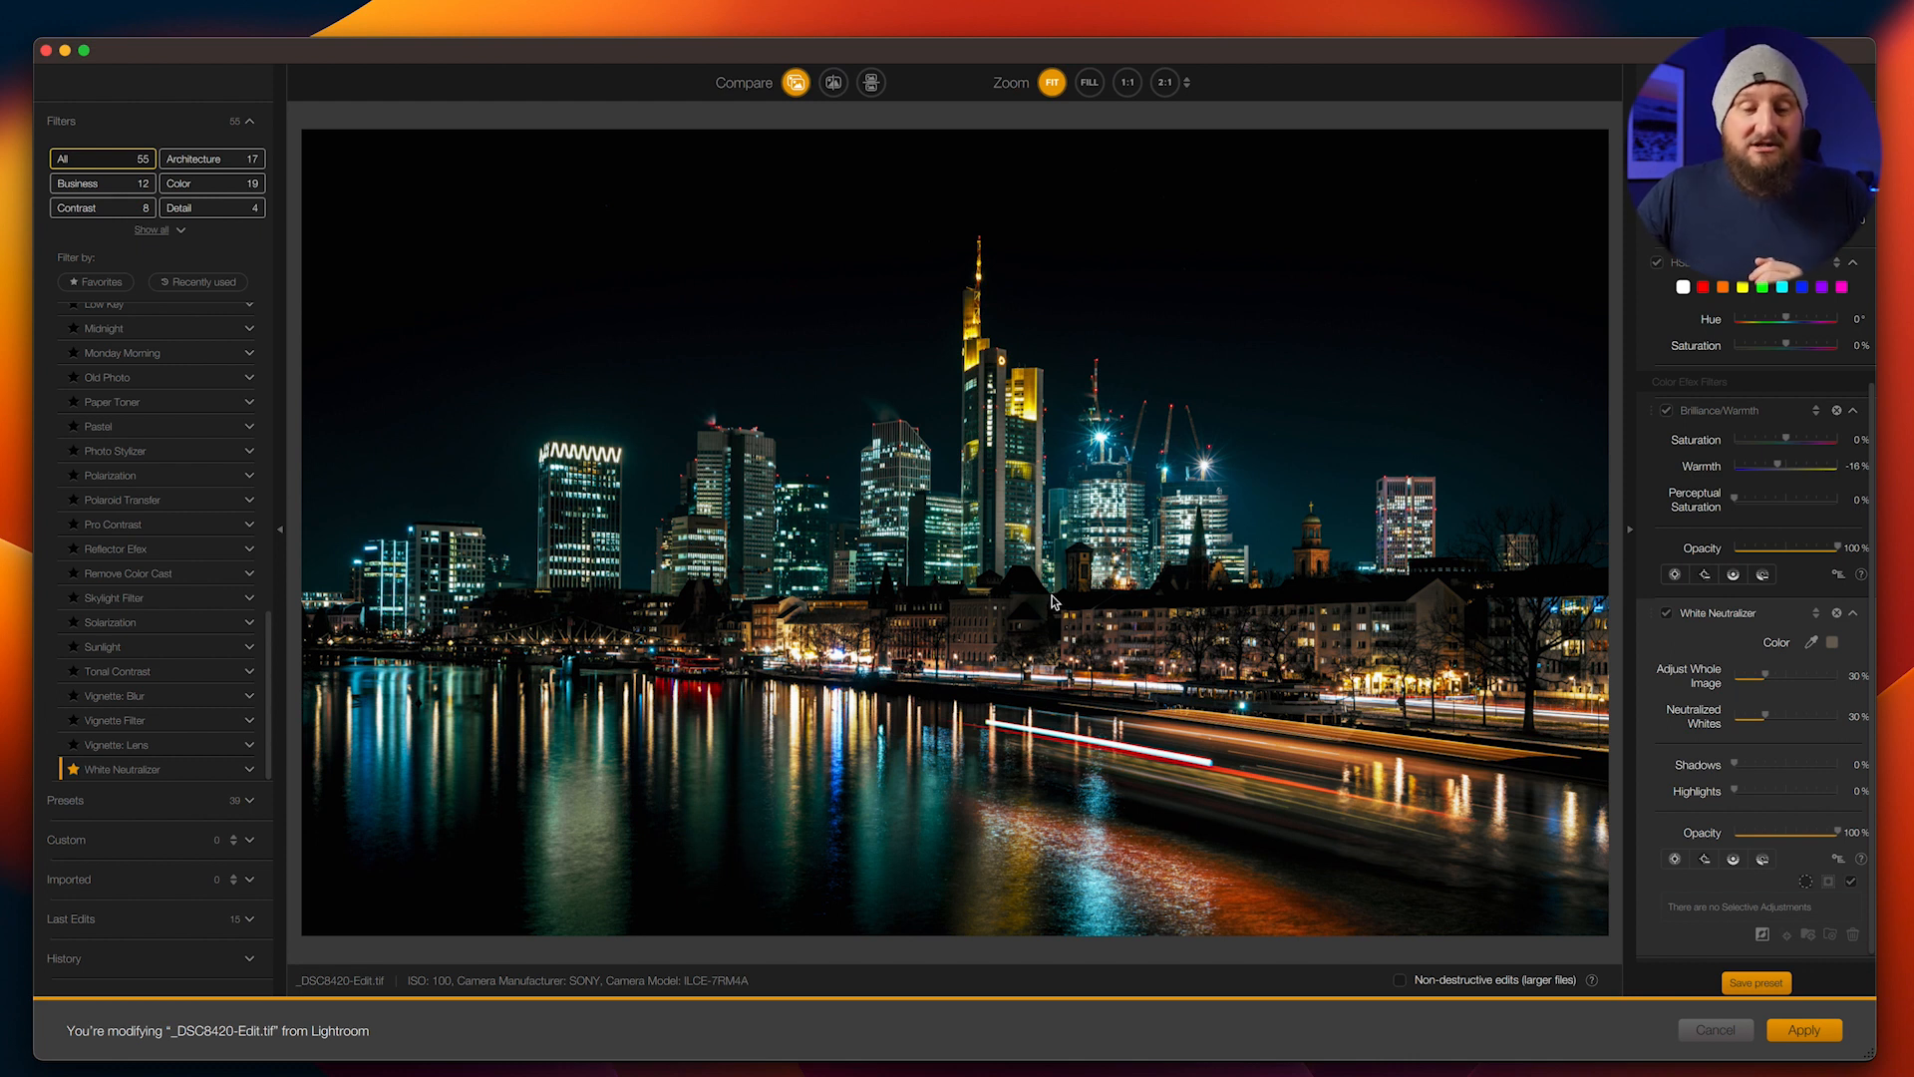
# Add the Polarization filter and set its Strength to 31%
pyautogui.scroll(3, 197, 527)
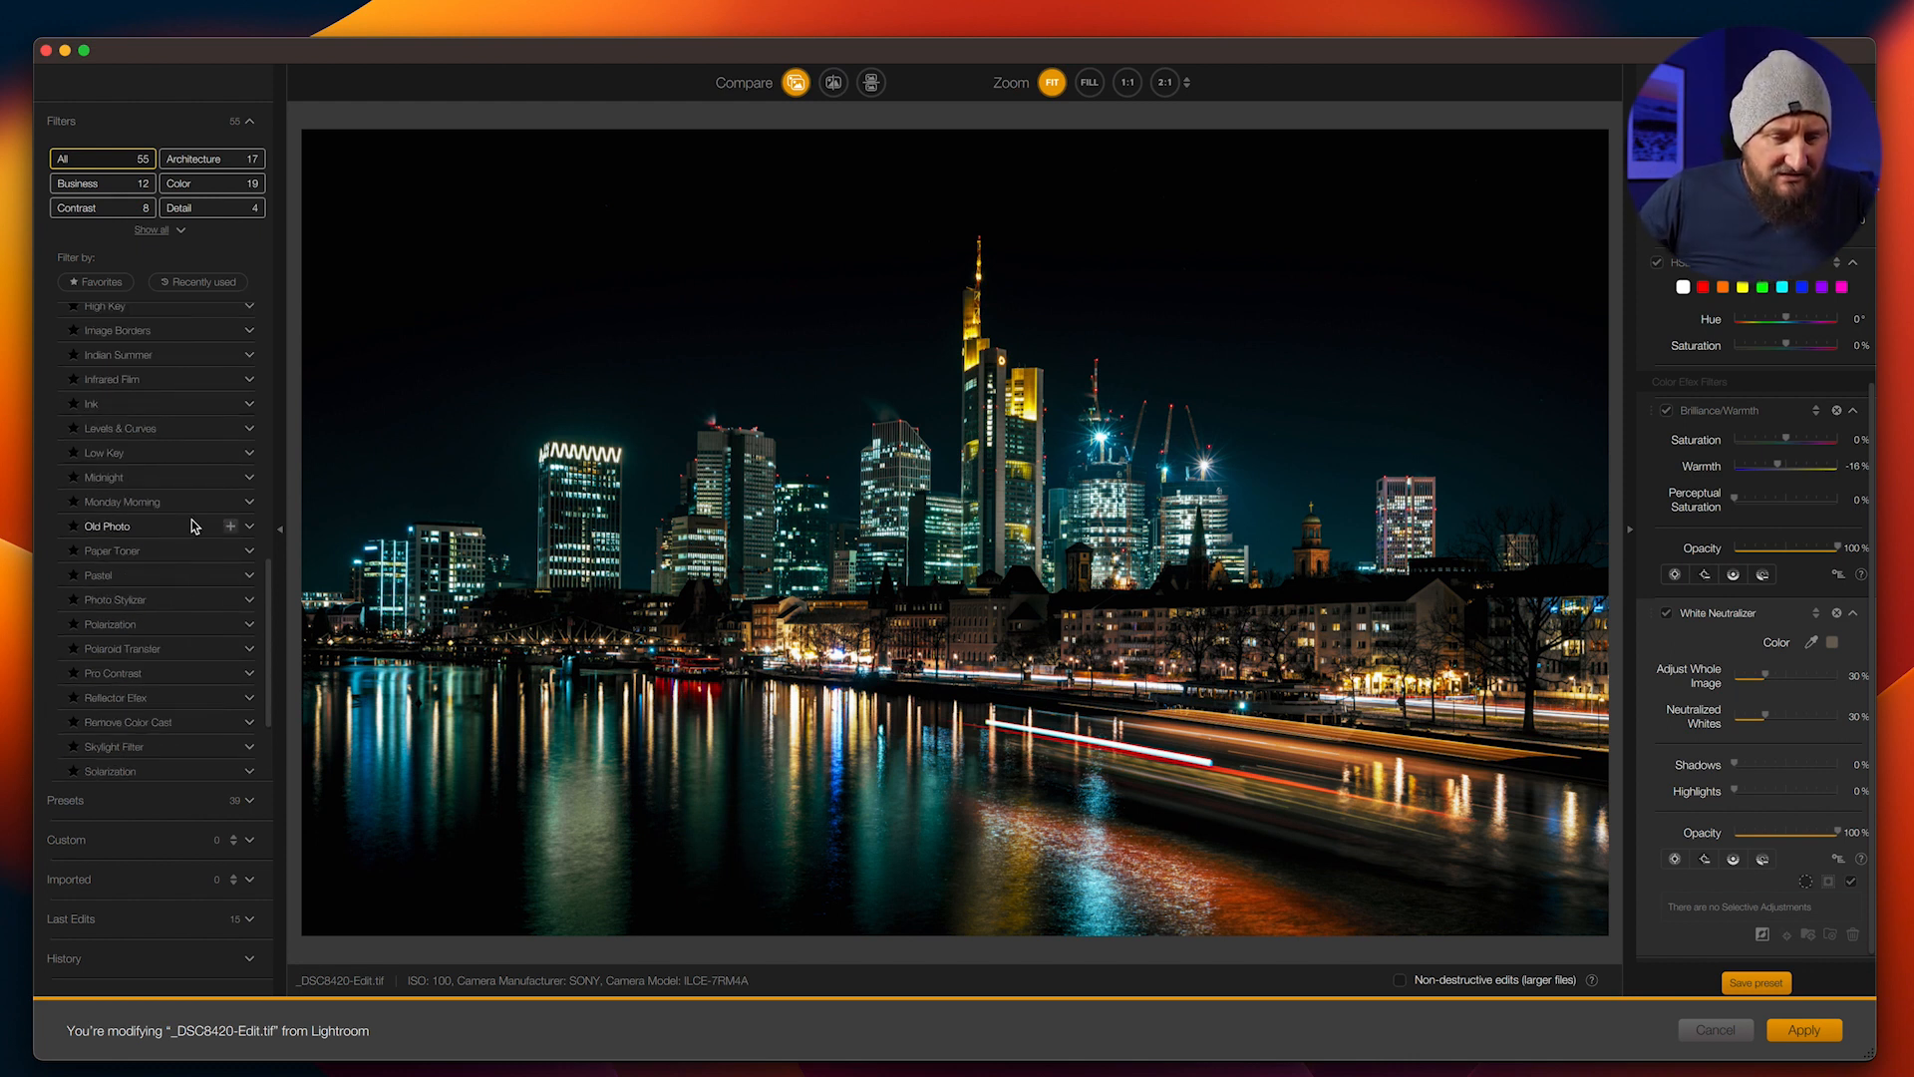
pyautogui.click(233, 625)
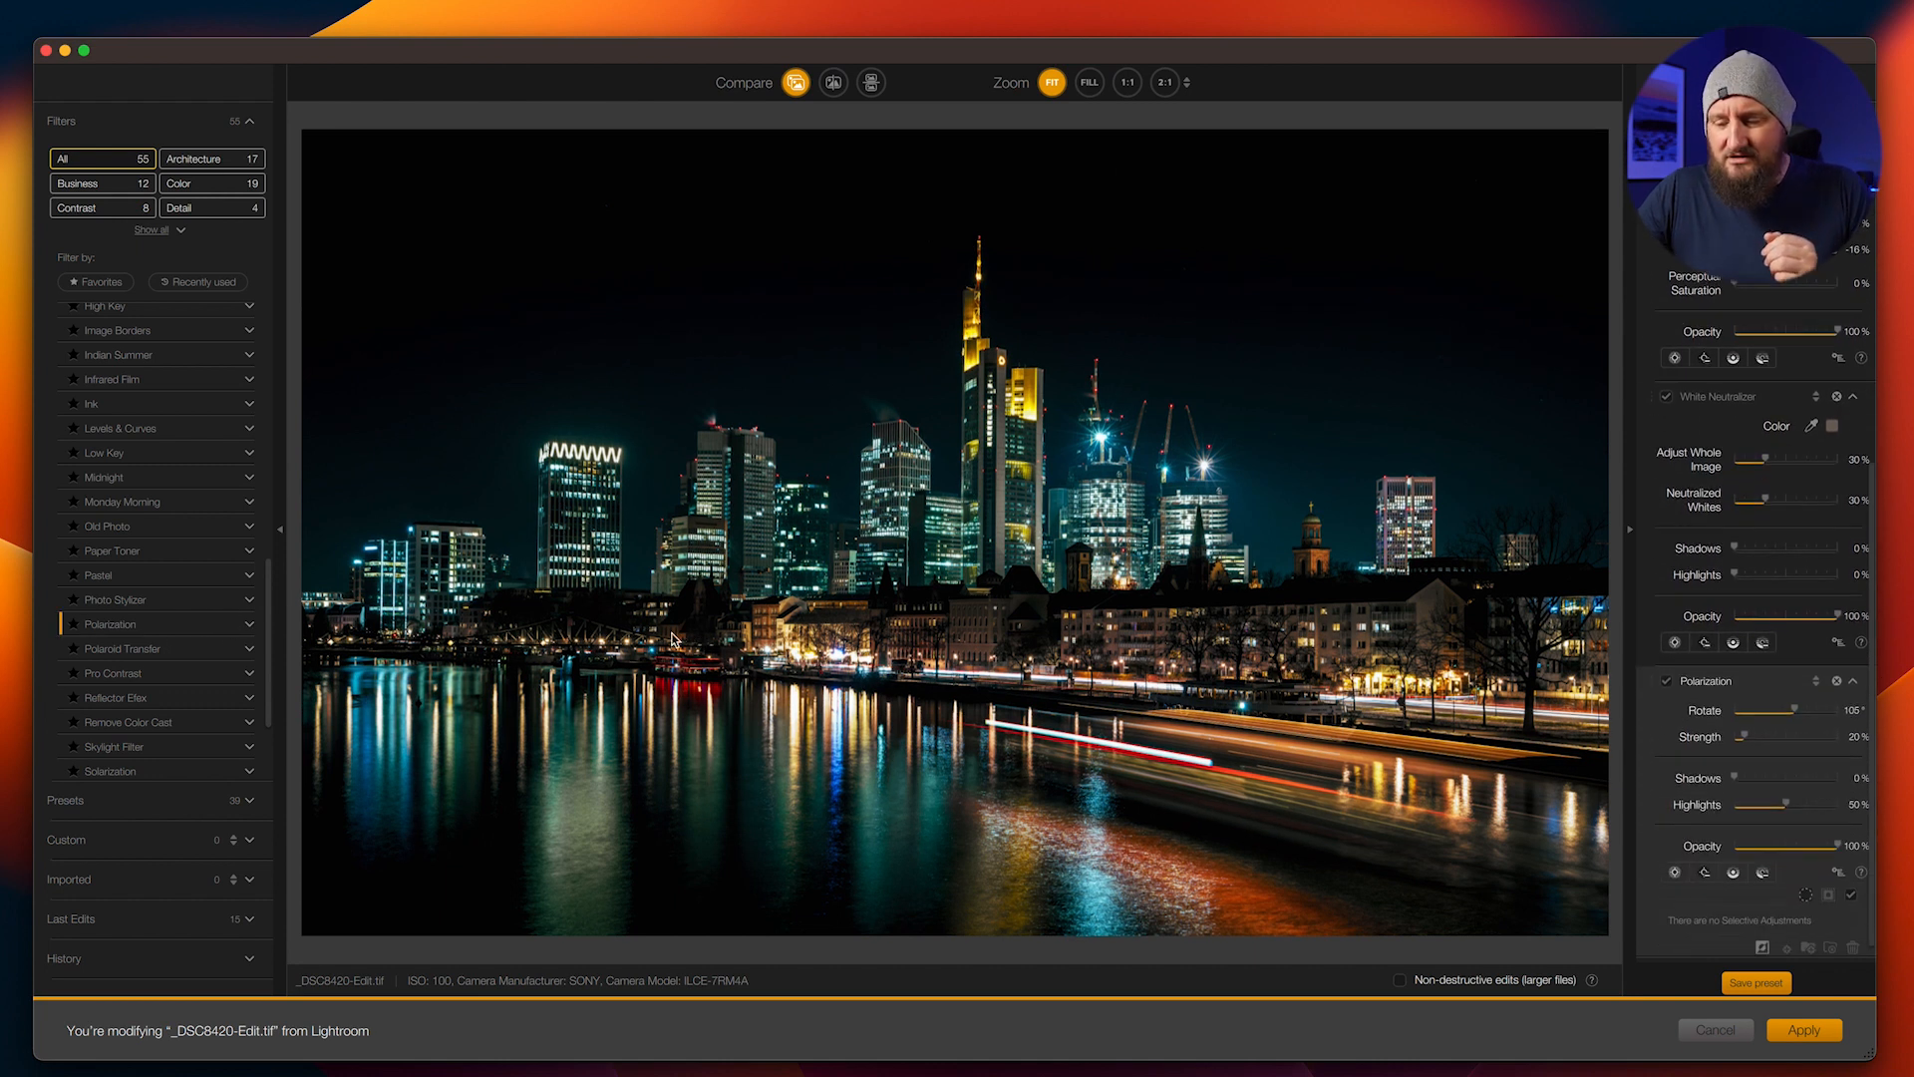
pyautogui.moveTo(1746, 723); pyautogui.dragTo(1757, 726)
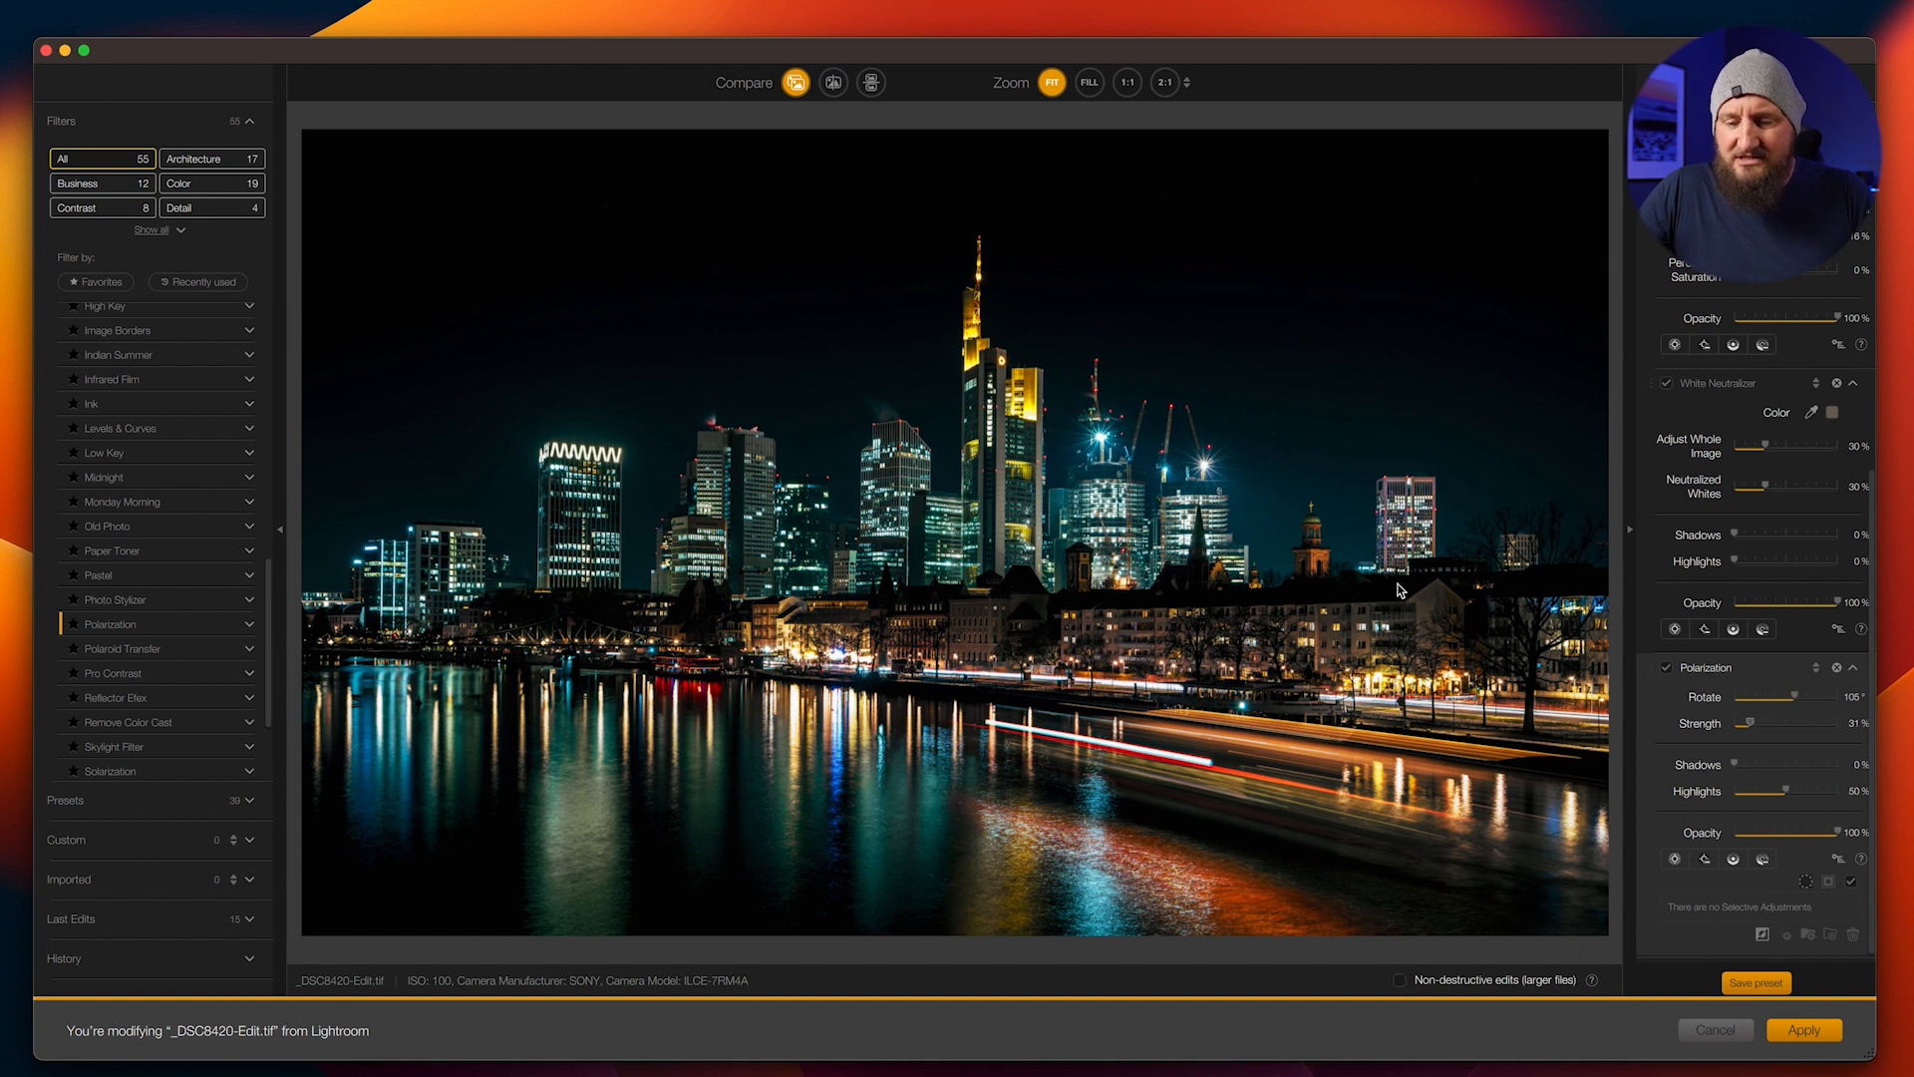
# Add the Pro Contrast filter with Dynamic Contrast at 15% and apply all filters to the photo
pyautogui.scroll(-3, 183, 590)
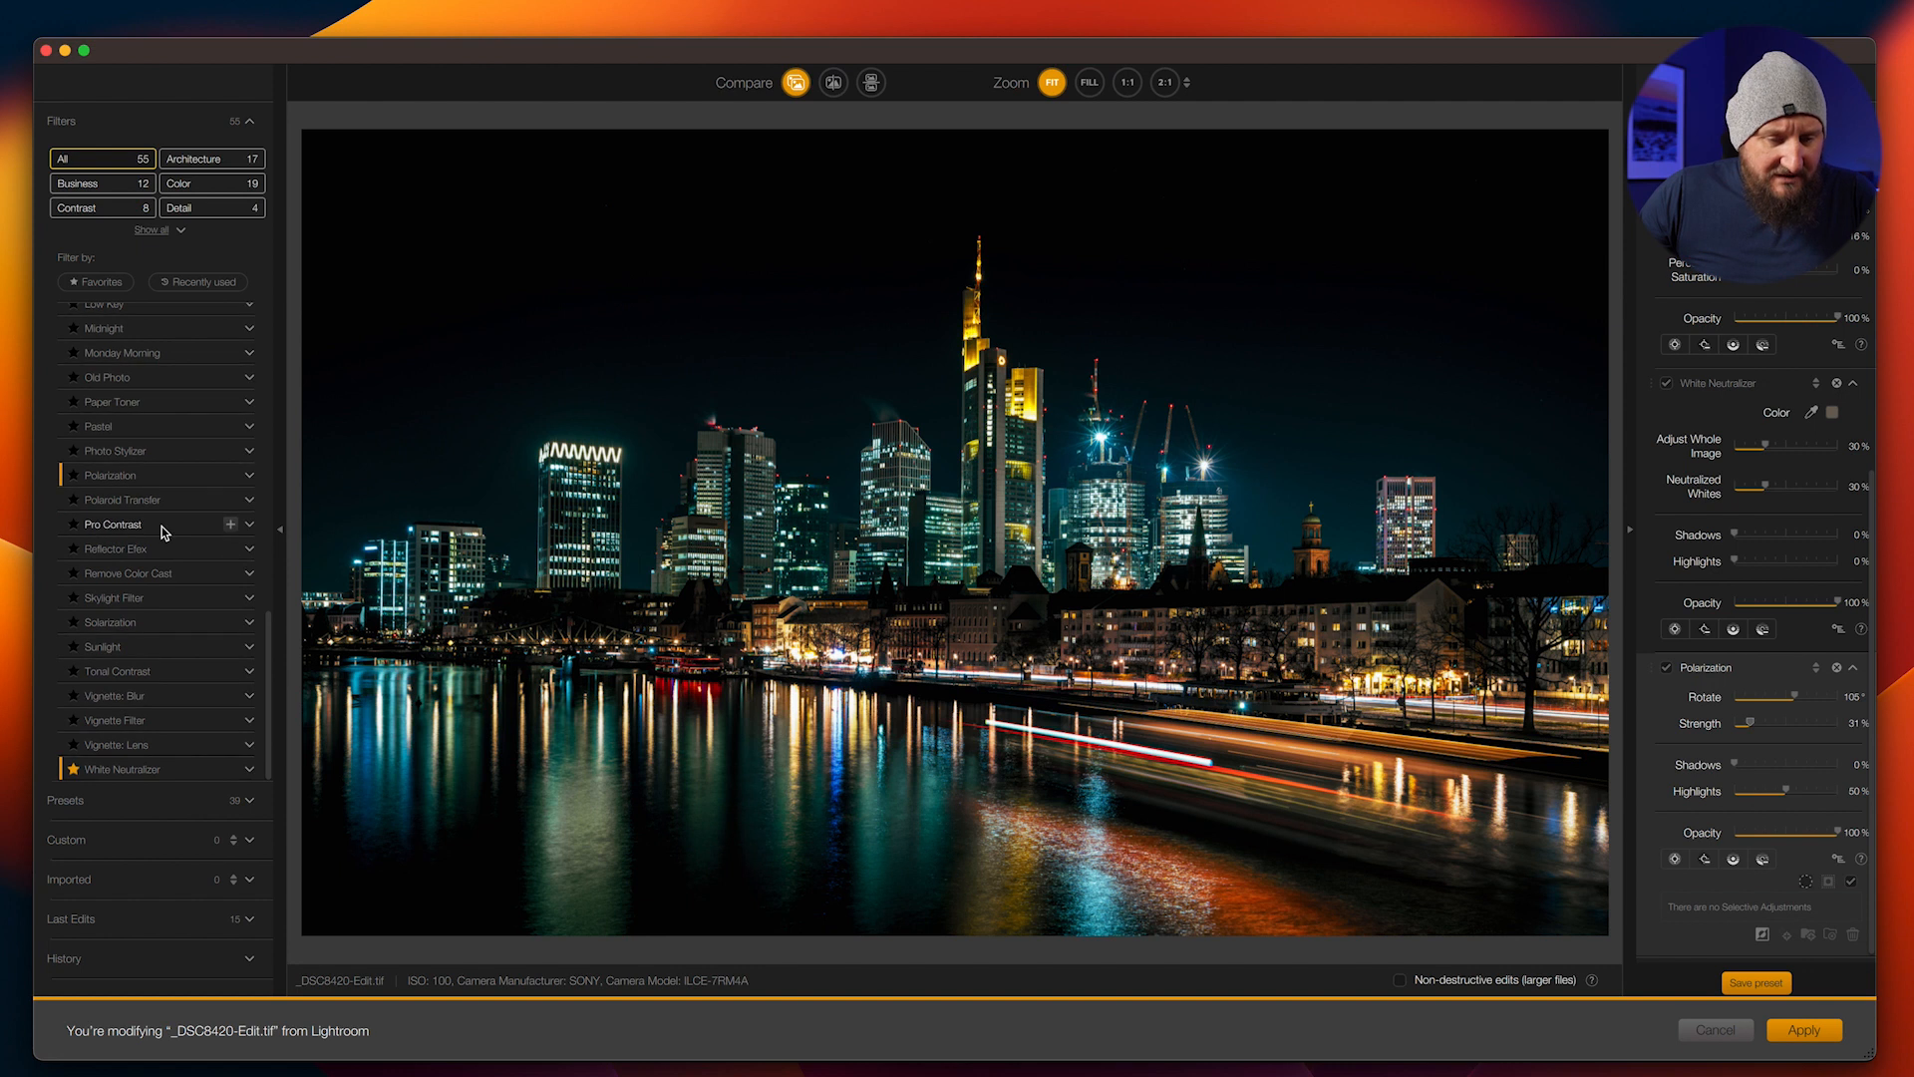
pyautogui.click(231, 526)
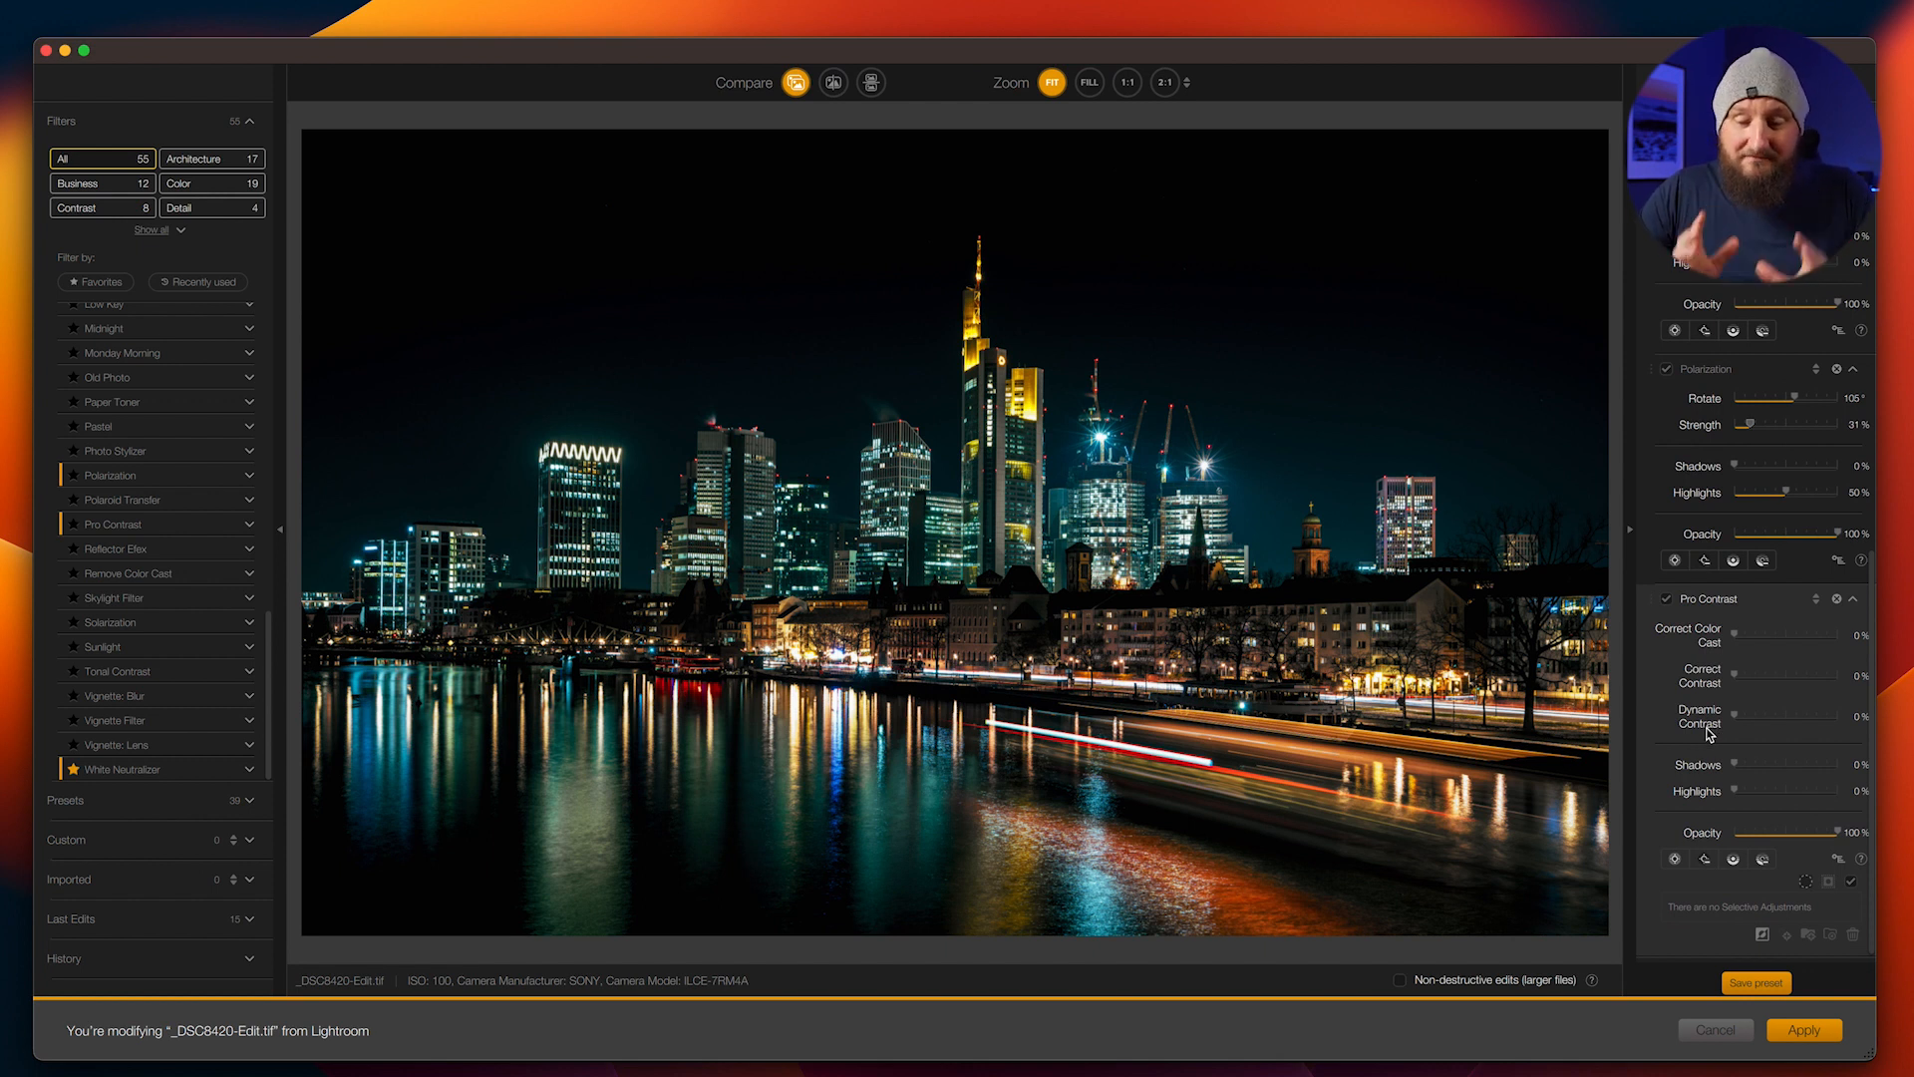
pyautogui.moveTo(1761, 720)
pyautogui.mouseDown()
pyautogui.moveTo(1833, 719)
pyautogui.moveTo(1755, 731)
pyautogui.mouseUp()
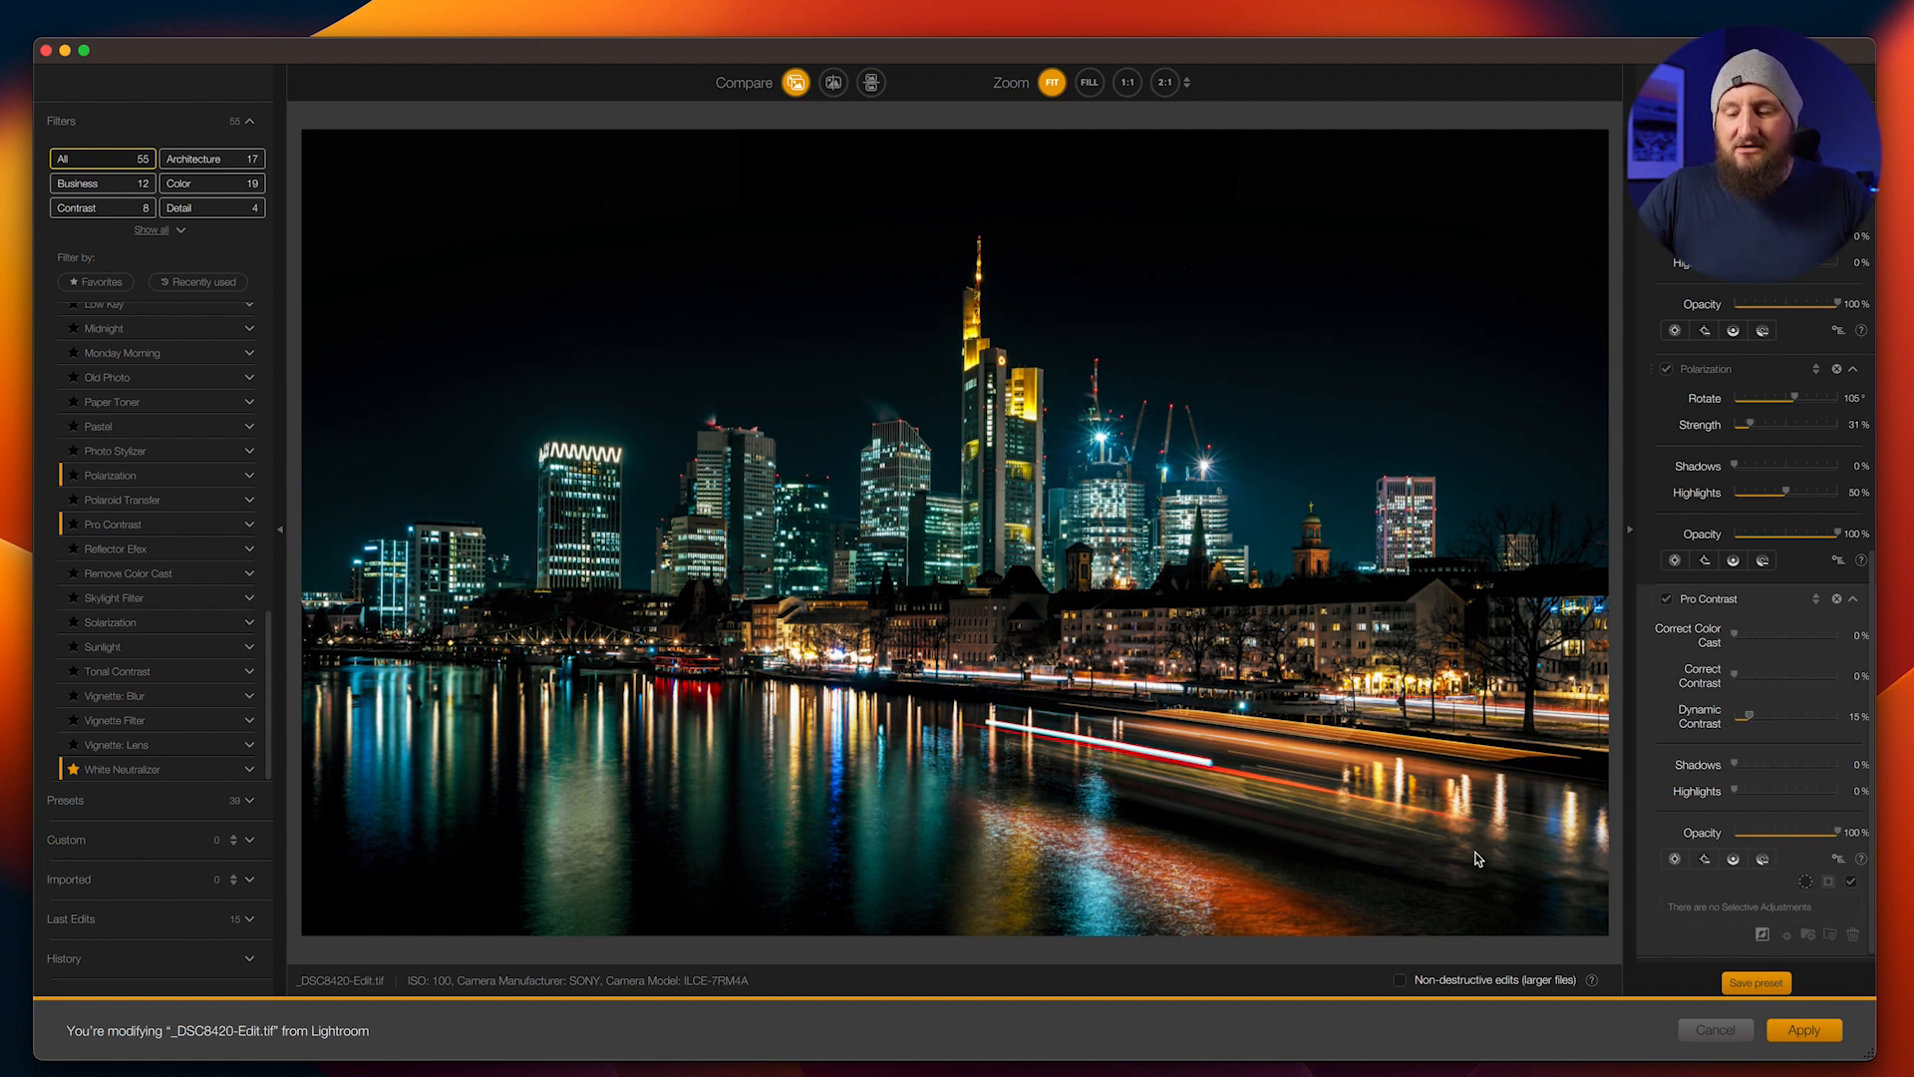
pyautogui.click(1805, 1030)
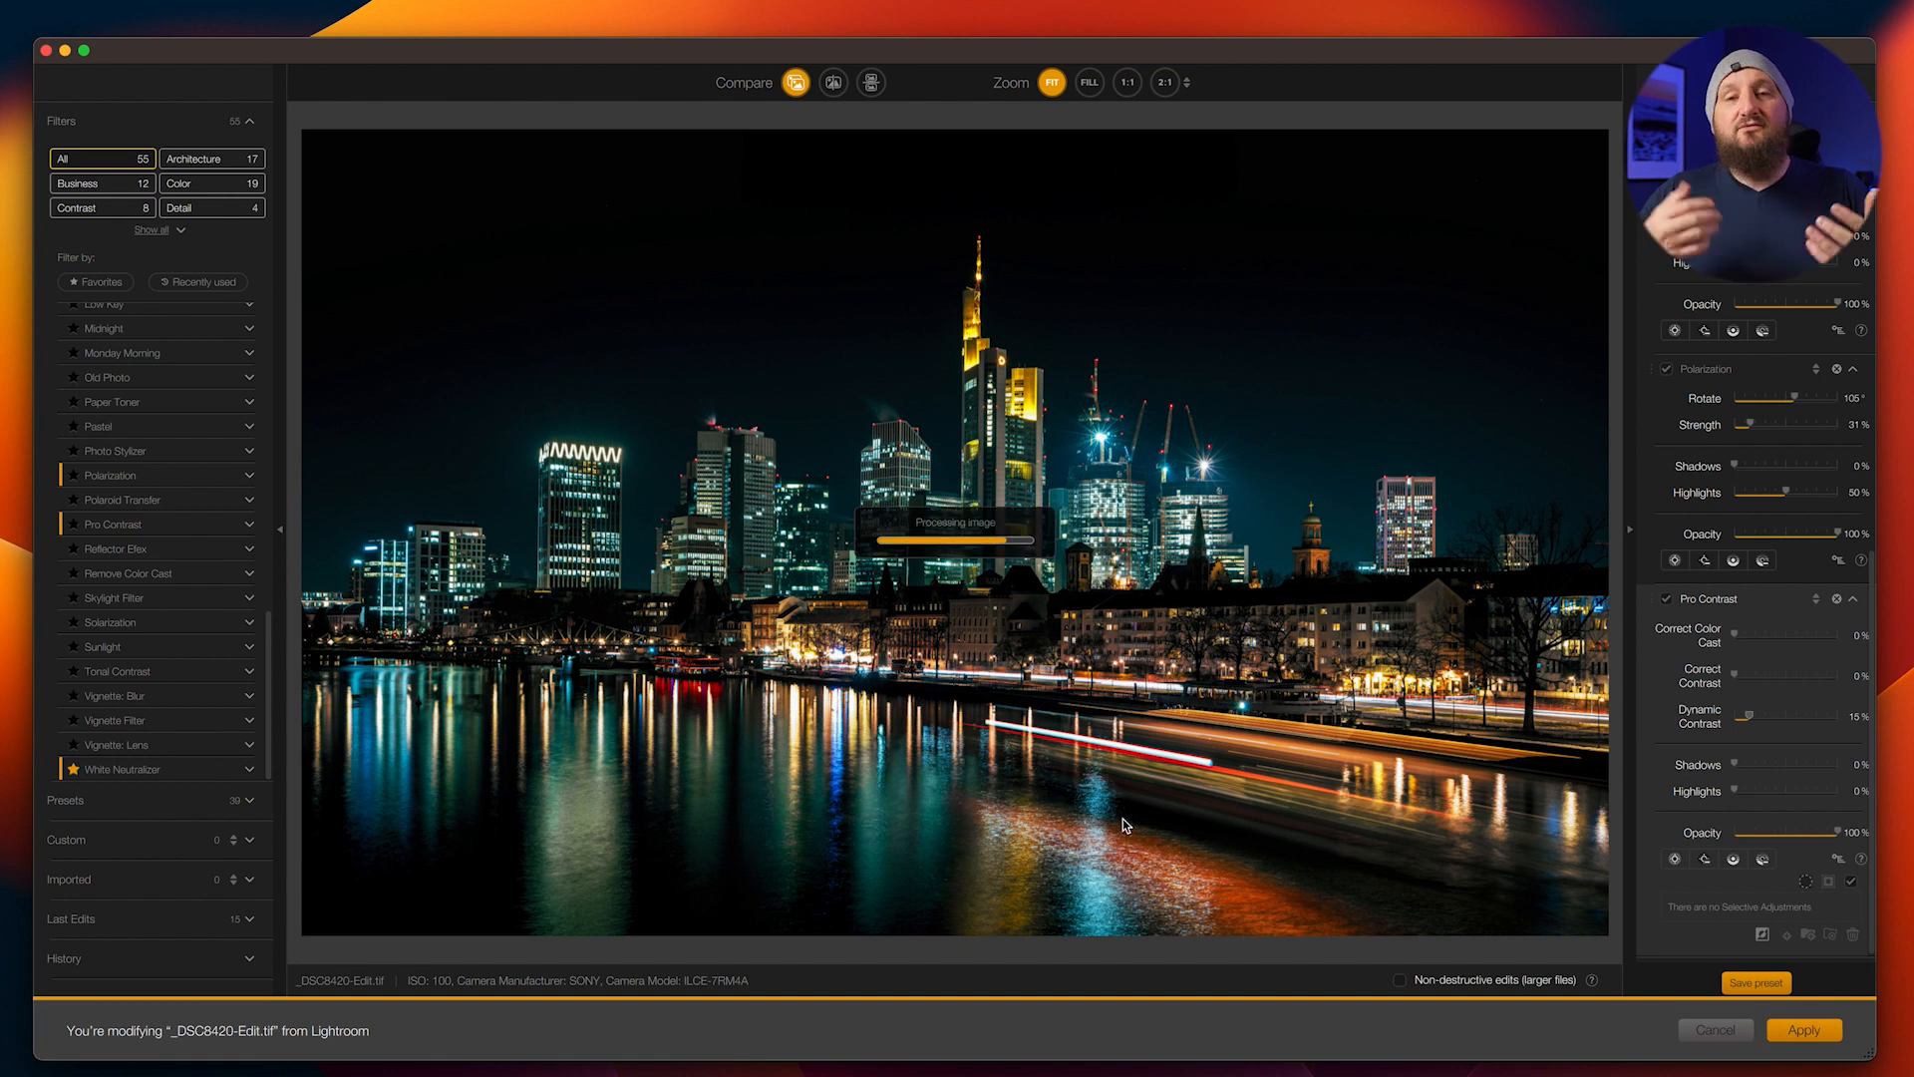